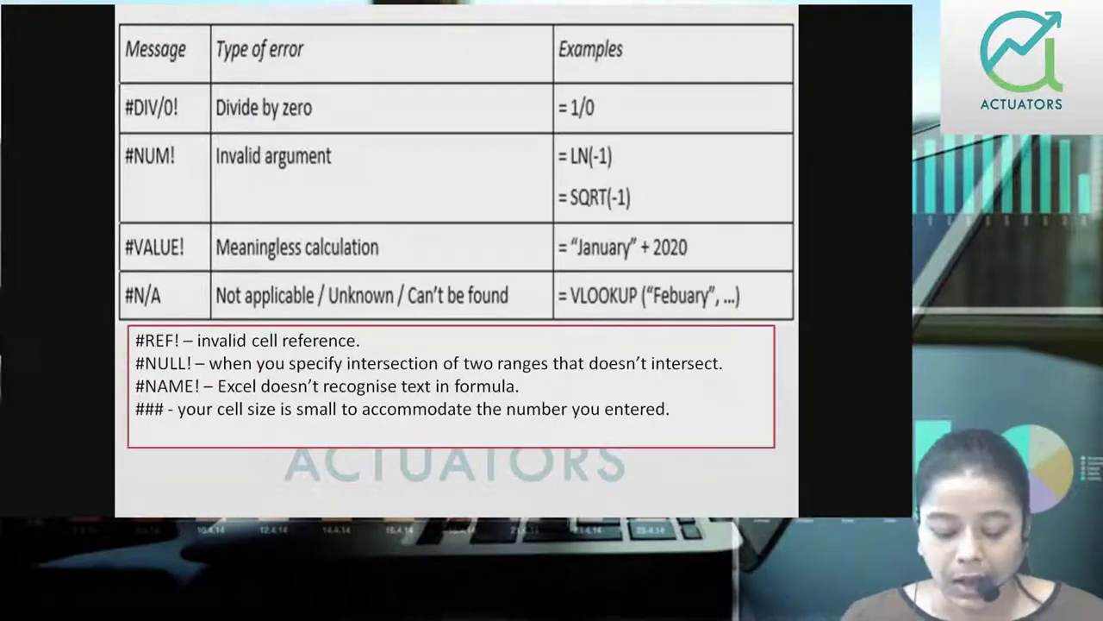
Step: Advance to the Excel features slide and switch over to the Excel workbook
{"action": "key", "text": "Right"}
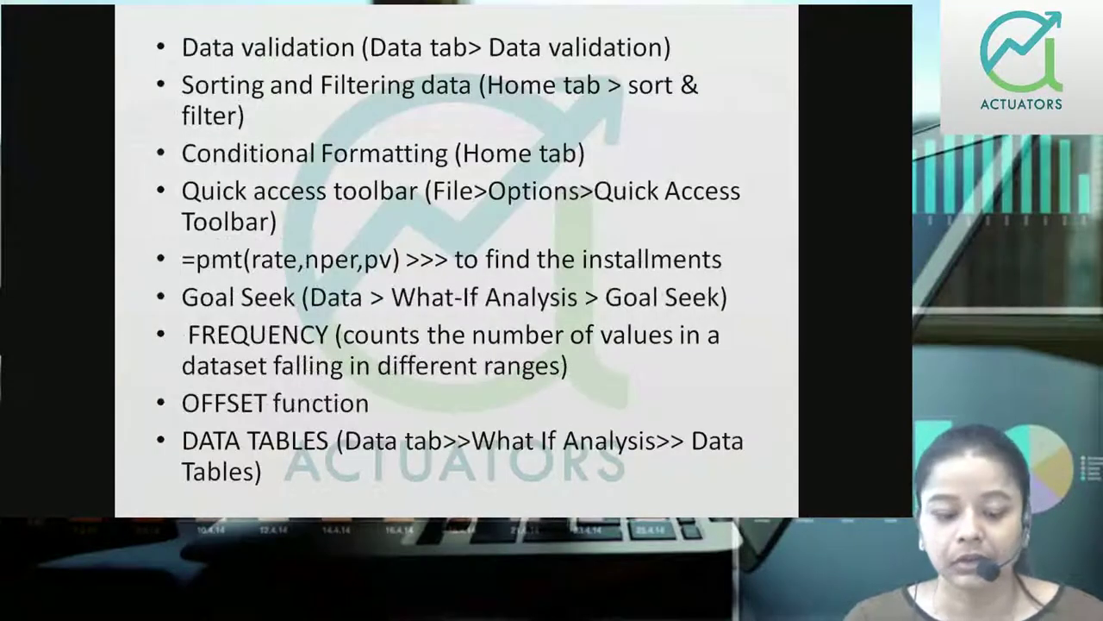
{"action": "key", "text": "alt+Tab"}
{"action": "key", "text": "alt+Tab"}
{"action": "key", "text": "alt+Tab"}
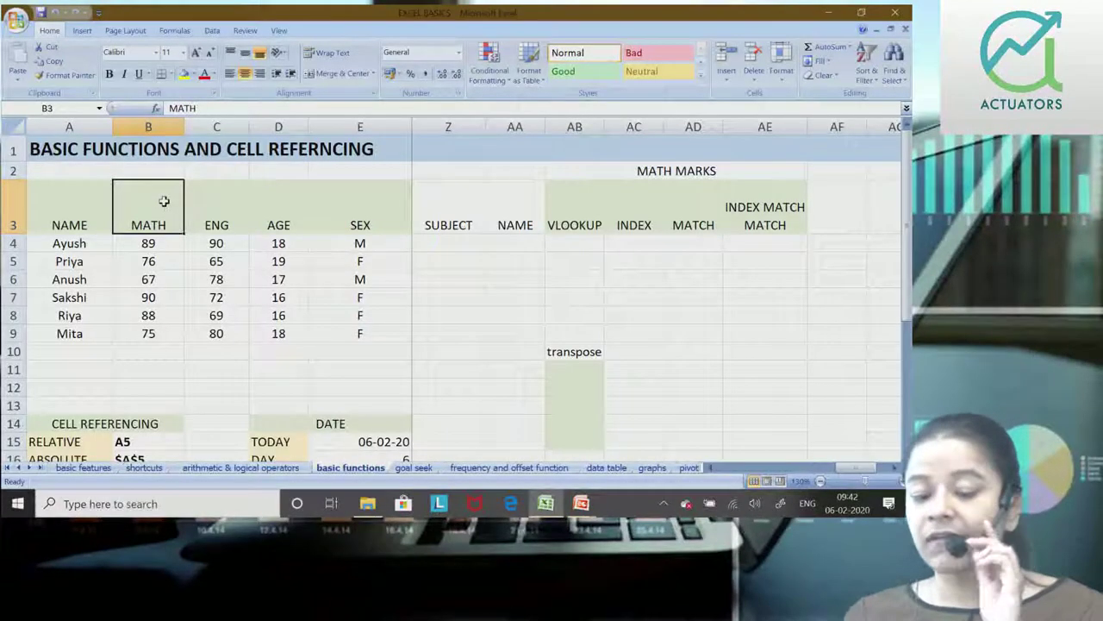
{"action": "left_click_drag", "start_coordinate": [561, 225], "coordinate": [559, 295]}
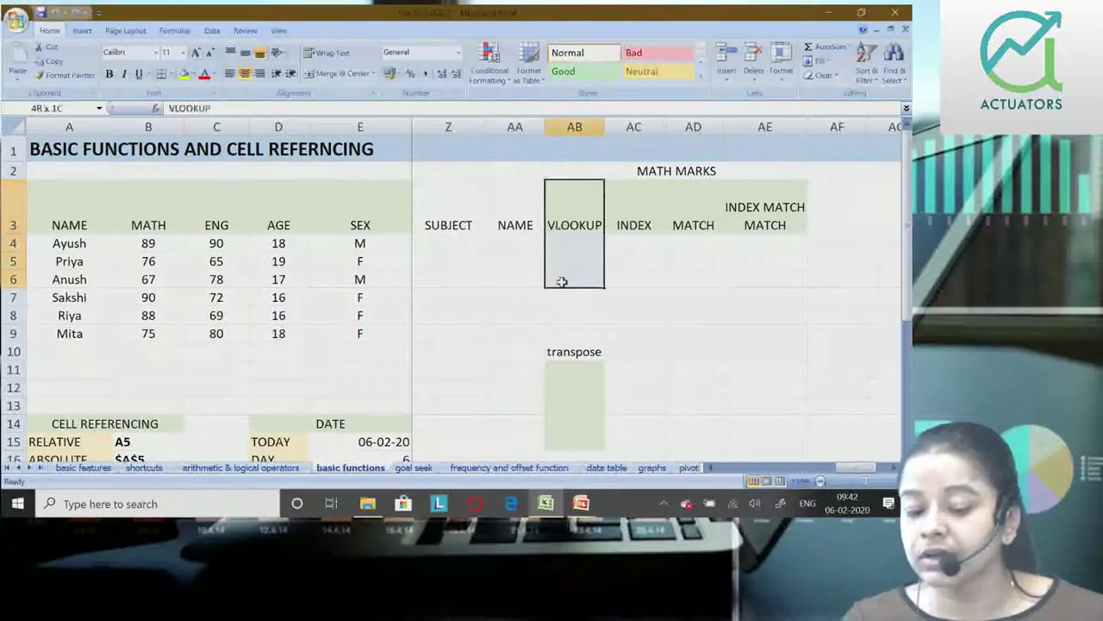
{"action": "left_click", "coordinate": [560, 295]}
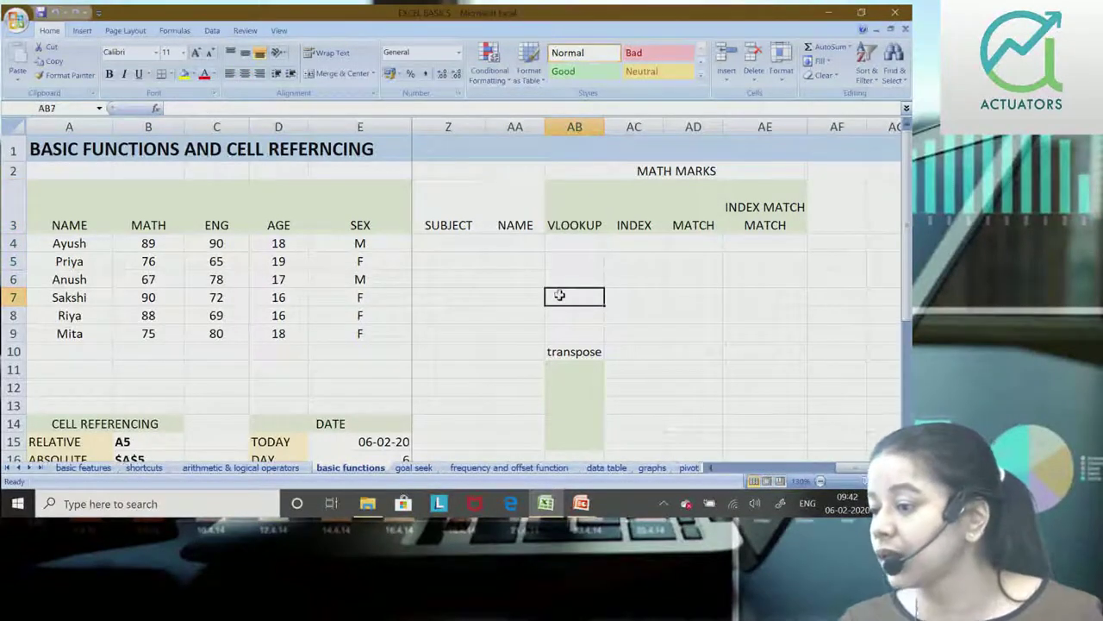
{"action": "left_click", "coordinate": [575, 225]}
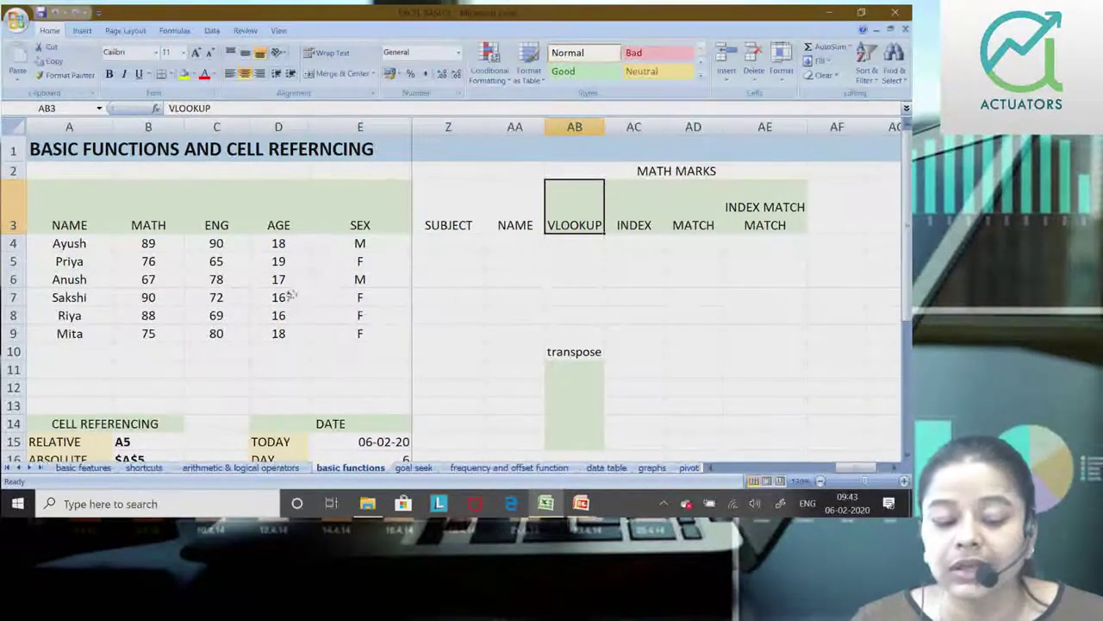
{"action": "left_click", "coordinate": [205, 298]}
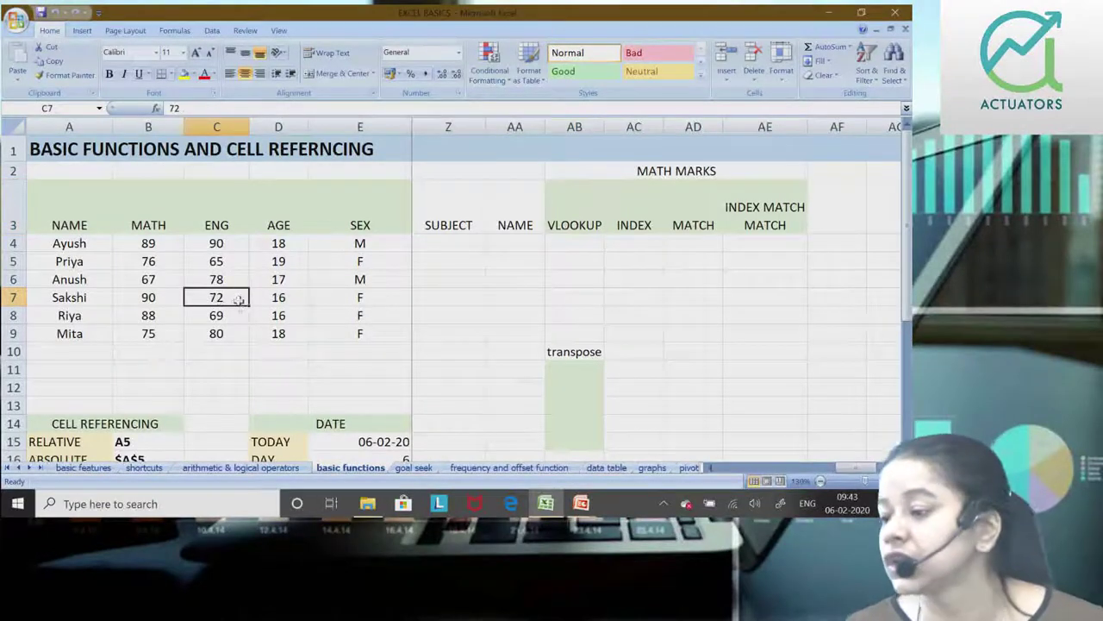
{"action": "left_click", "coordinate": [40, 300]}
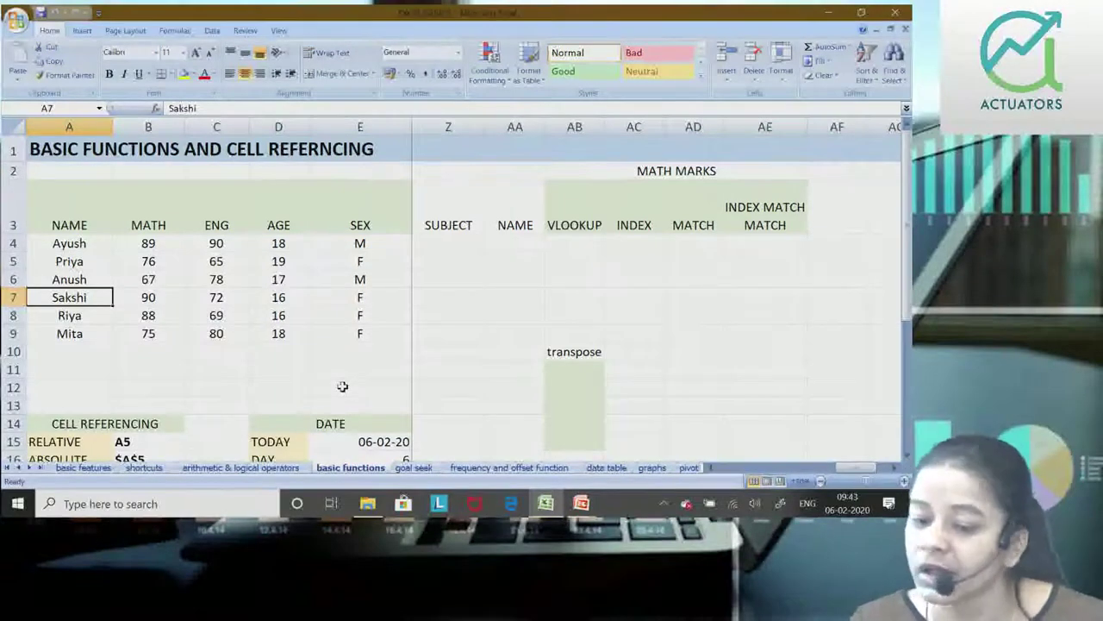
{"action": "left_click", "coordinate": [461, 242]}
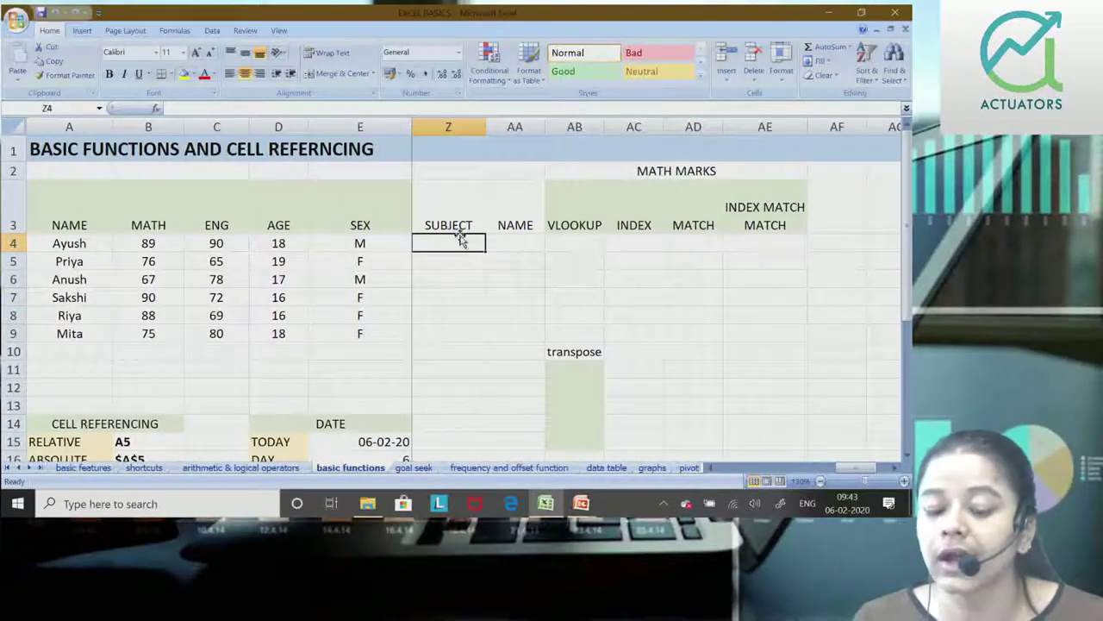
Step: Enter MATH as the subject in cell Z4
{"action": "left_click", "coordinate": [508, 243]}
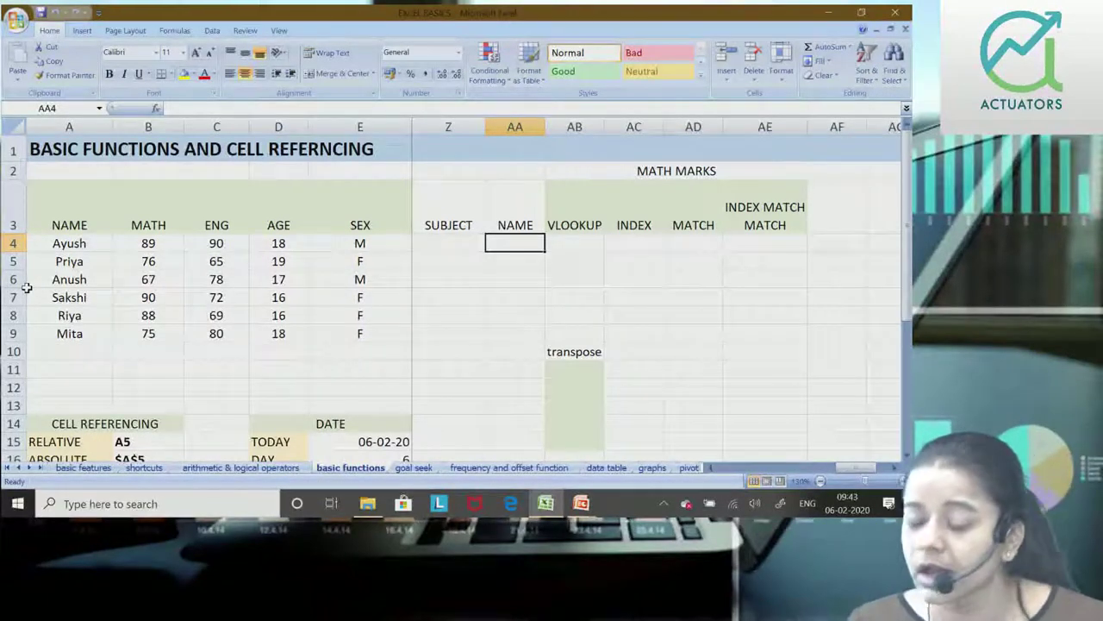
{"action": "left_click", "coordinate": [450, 247]}
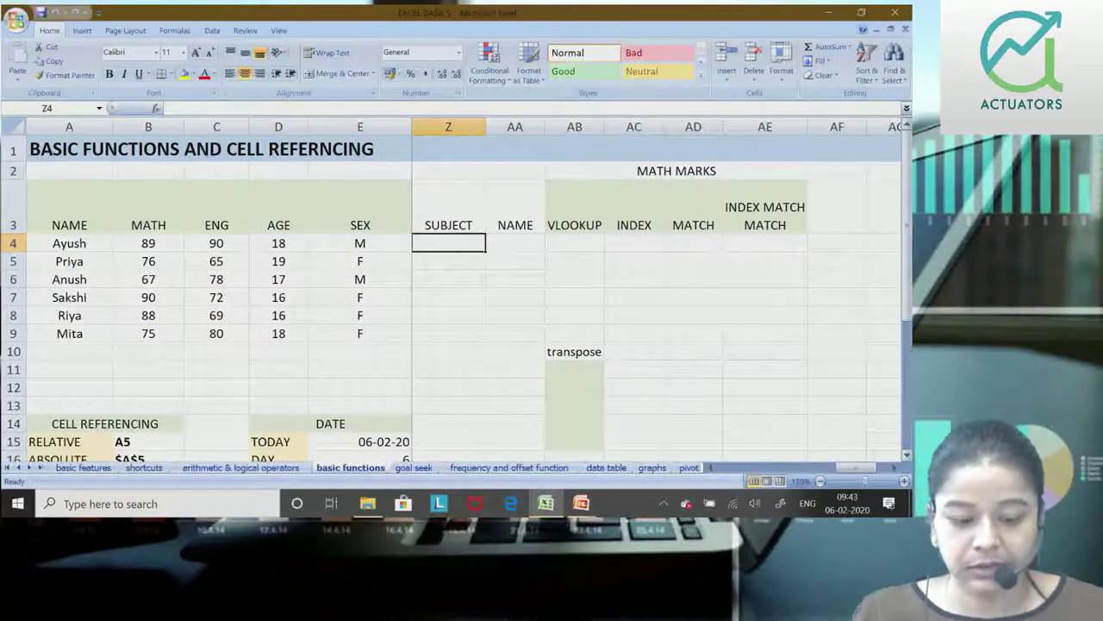
{"action": "type", "text": "MATH"}
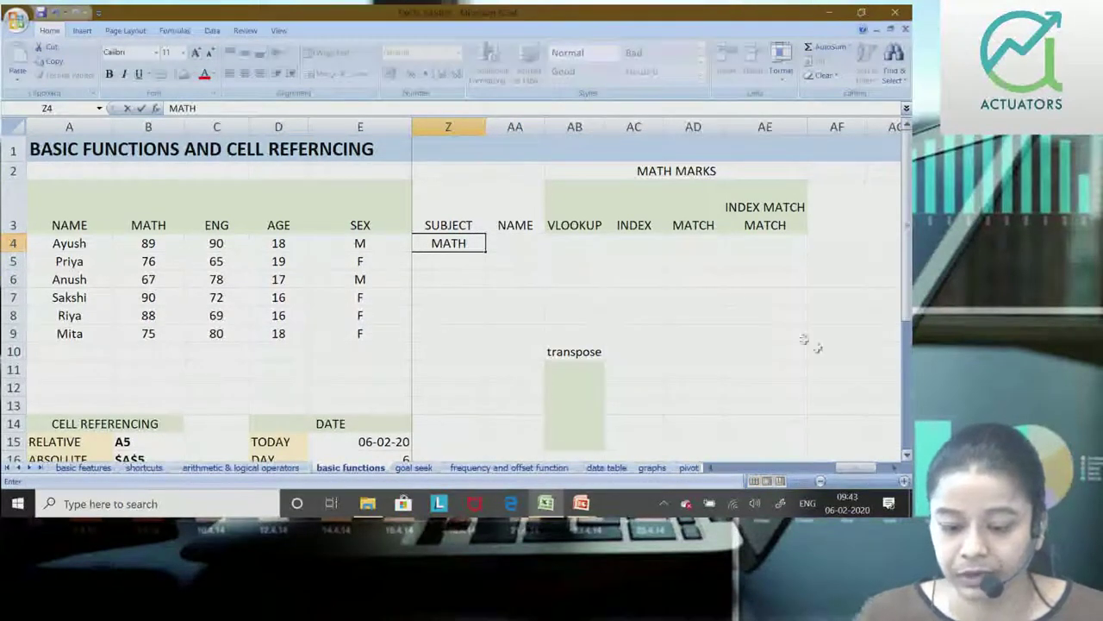
Step: Enter Anush as the student name in AA4, fixing typing mistakes
{"action": "left_click", "coordinate": [520, 246]}
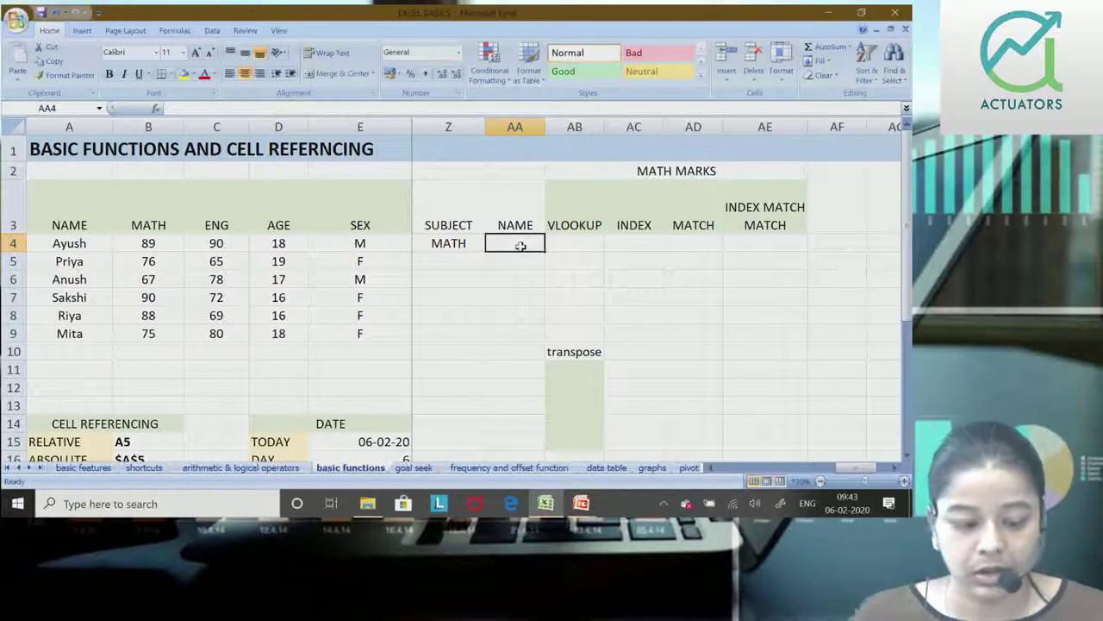
{"action": "type", "text": "aYUS"}
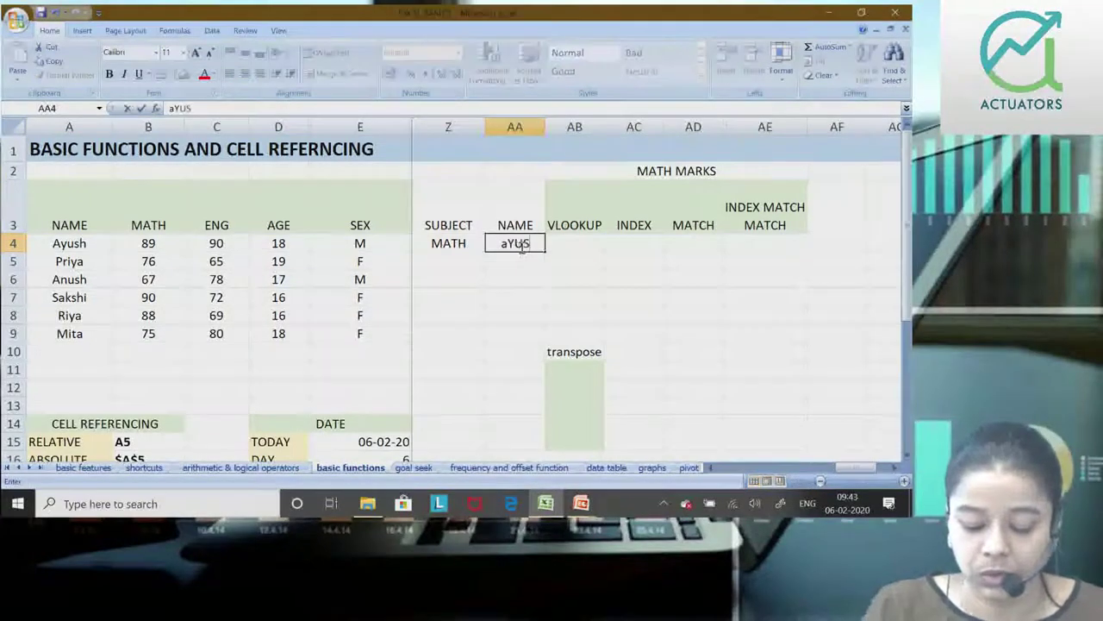
{"action": "key", "text": "BackSpace"}
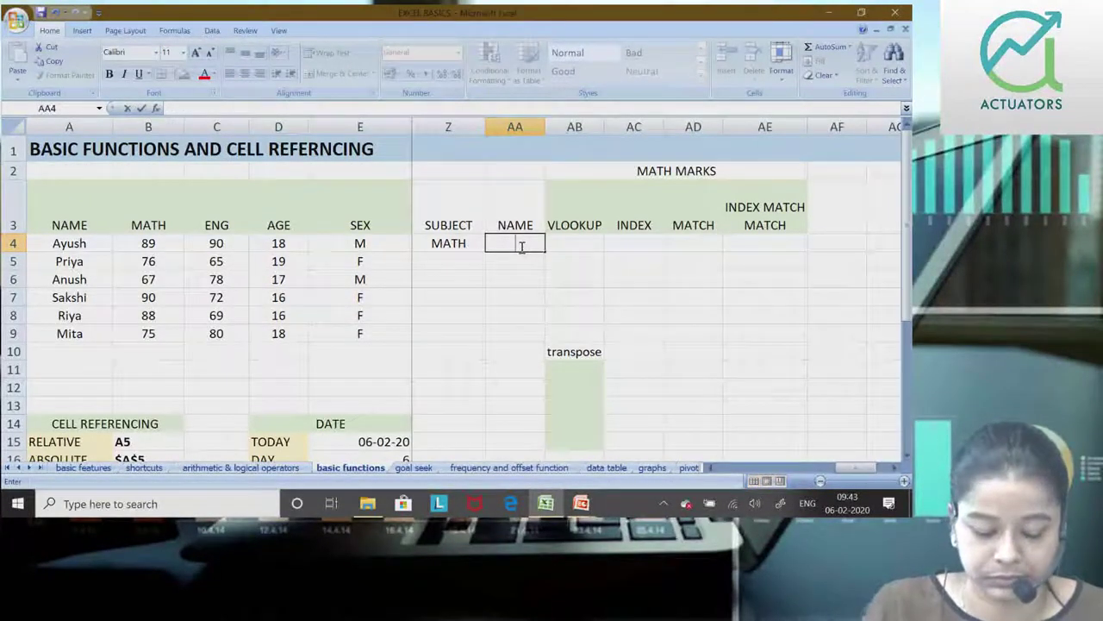
{"action": "type", "text": "Ayus"}
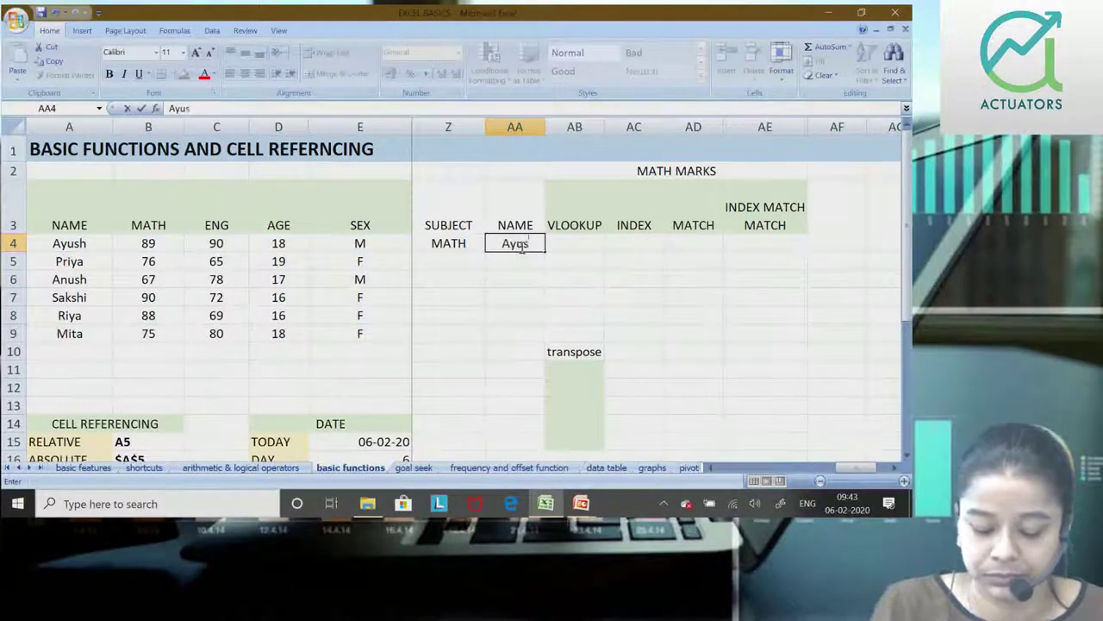
{"action": "type", "text": "h"}
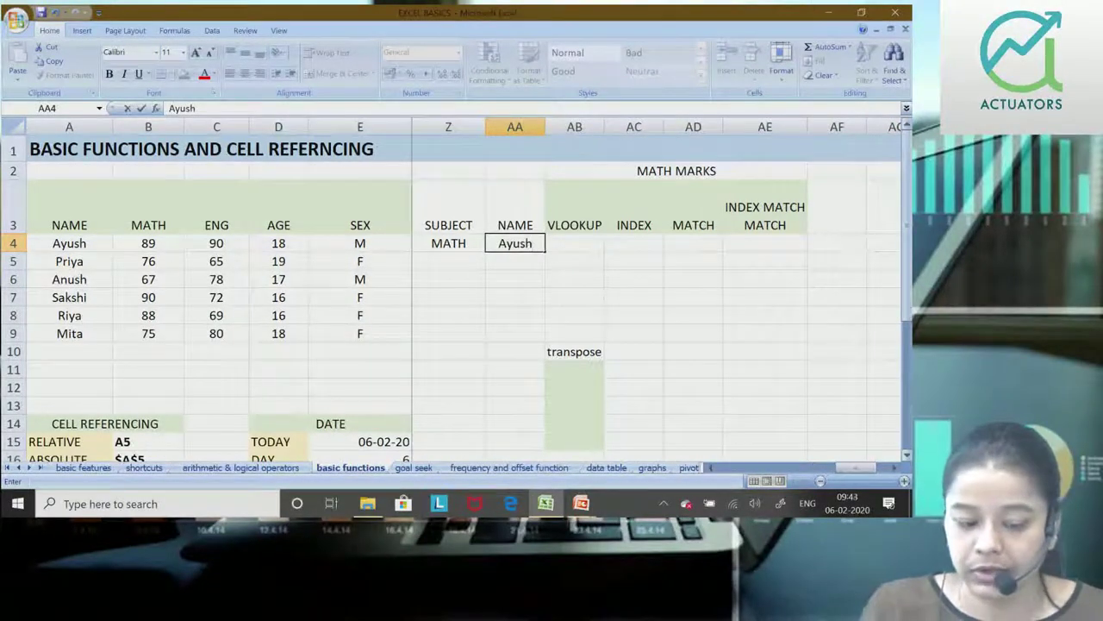
{"action": "key", "text": "BackSpace"}
{"action": "key", "text": "BackSpace"}
{"action": "key", "text": "BackSpace"}
{"action": "key", "text": "BackSpace"}
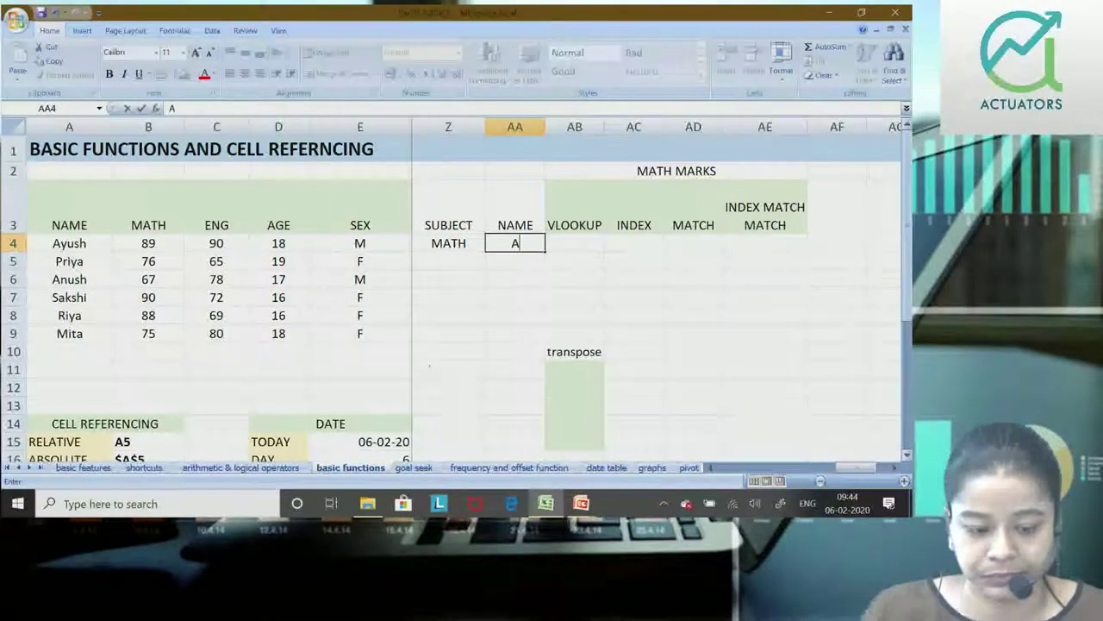
{"action": "type", "text": "NUSH"}
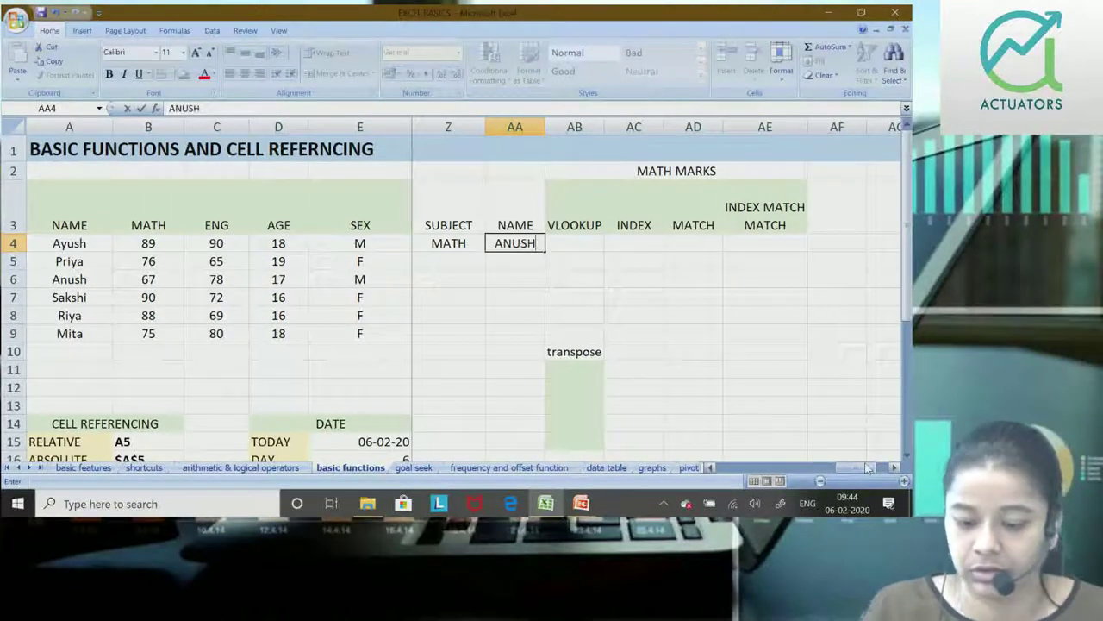
{"action": "key", "text": "BackSpace"}
{"action": "key", "text": "BackSpace"}
{"action": "key", "text": "BackSpace"}
{"action": "key", "text": "BackSpace"}
{"action": "type", "text": "uSH"}
{"action": "key", "text": "BackSpace"}
{"action": "key", "text": "BackSpace"}
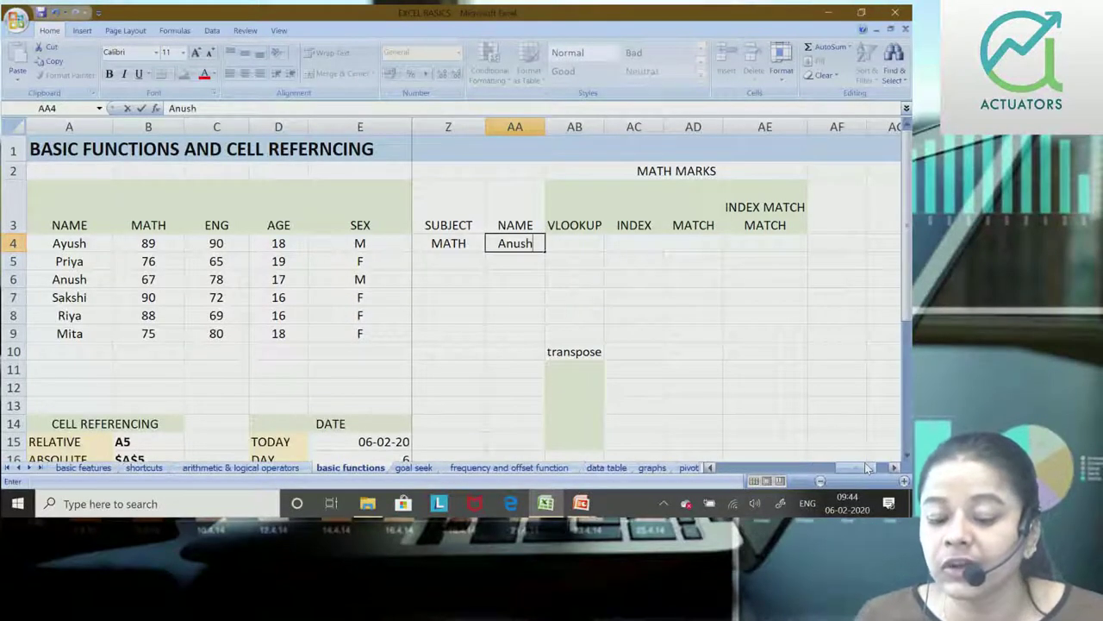
{"action": "left_click", "coordinate": [571, 241]}
Step: Type =VLOOKUP( into AB4 to begin the lookup formula
{"action": "type", "text": "=VL"}
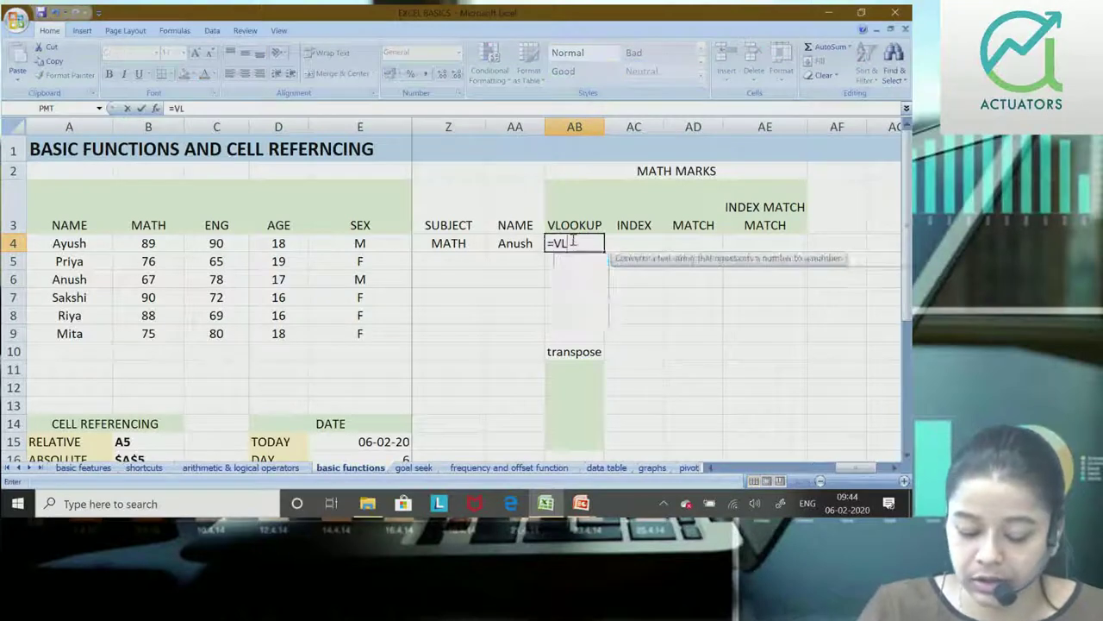
{"action": "type", "text": "OOKUP"}
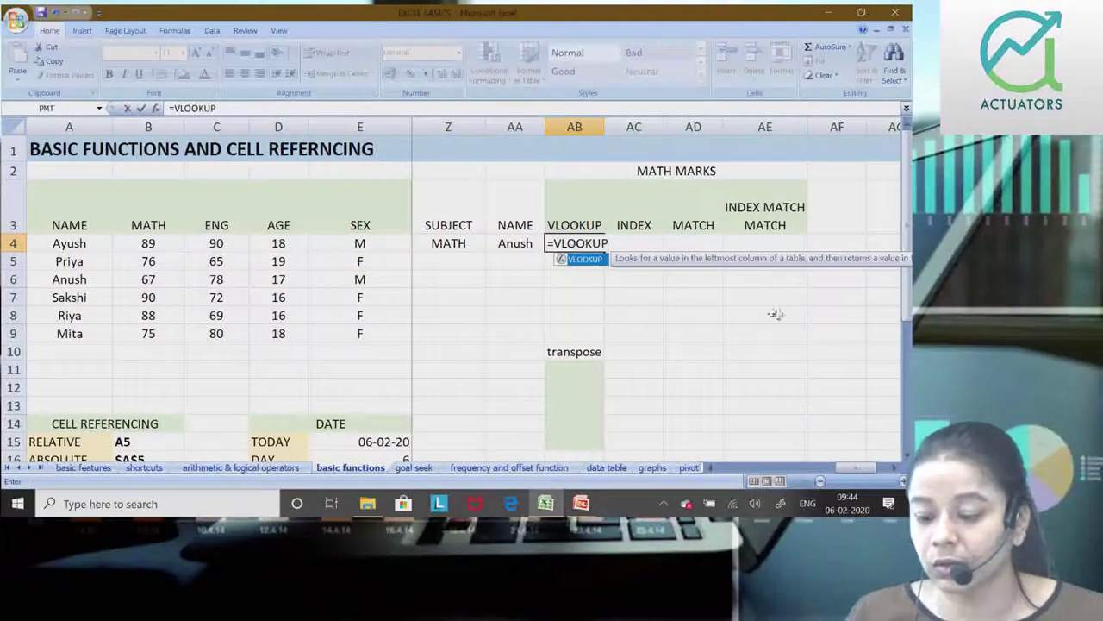
{"action": "left_click_drag", "start_coordinate": [838, 467], "coordinate": [859, 479]}
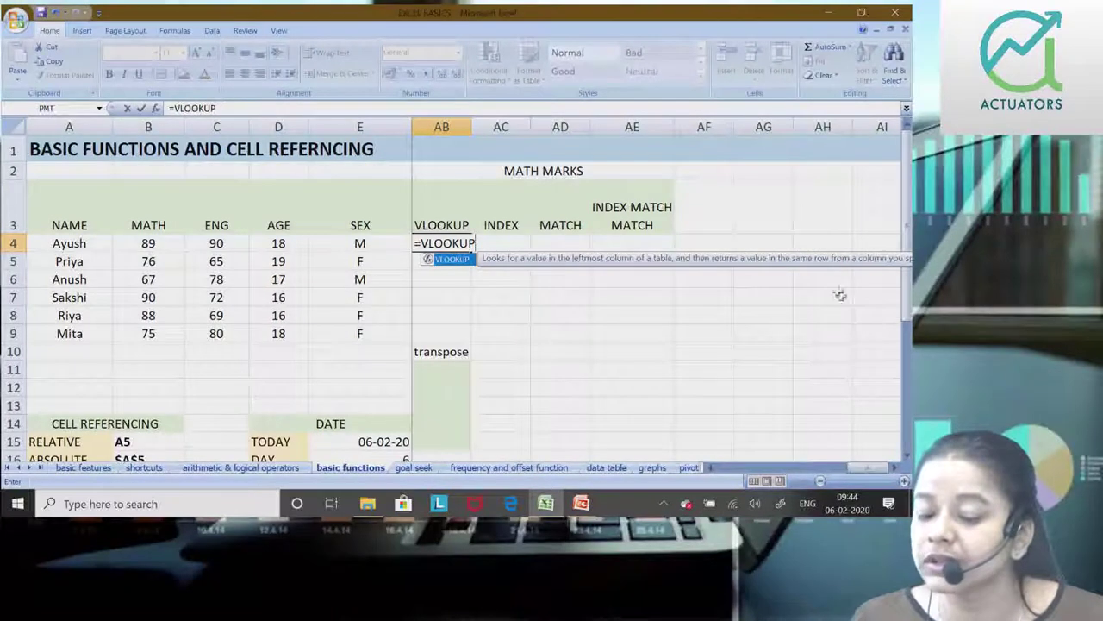
{"action": "left_click_drag", "start_coordinate": [874, 470], "coordinate": [873, 470]}
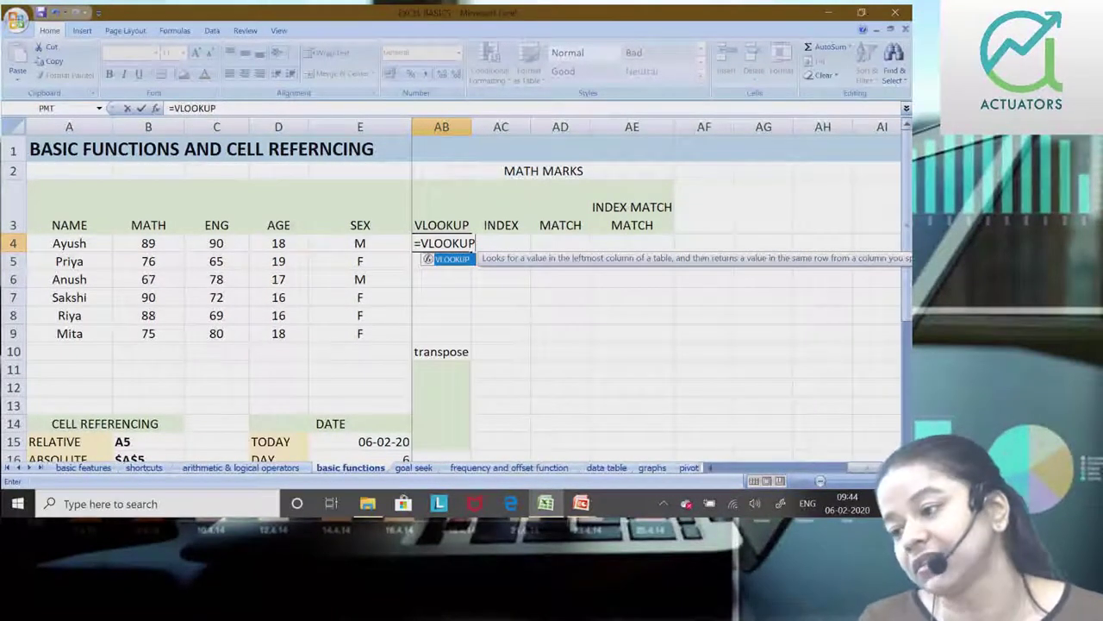
{"action": "left_click_drag", "start_coordinate": [869, 470], "coordinate": [862, 470]}
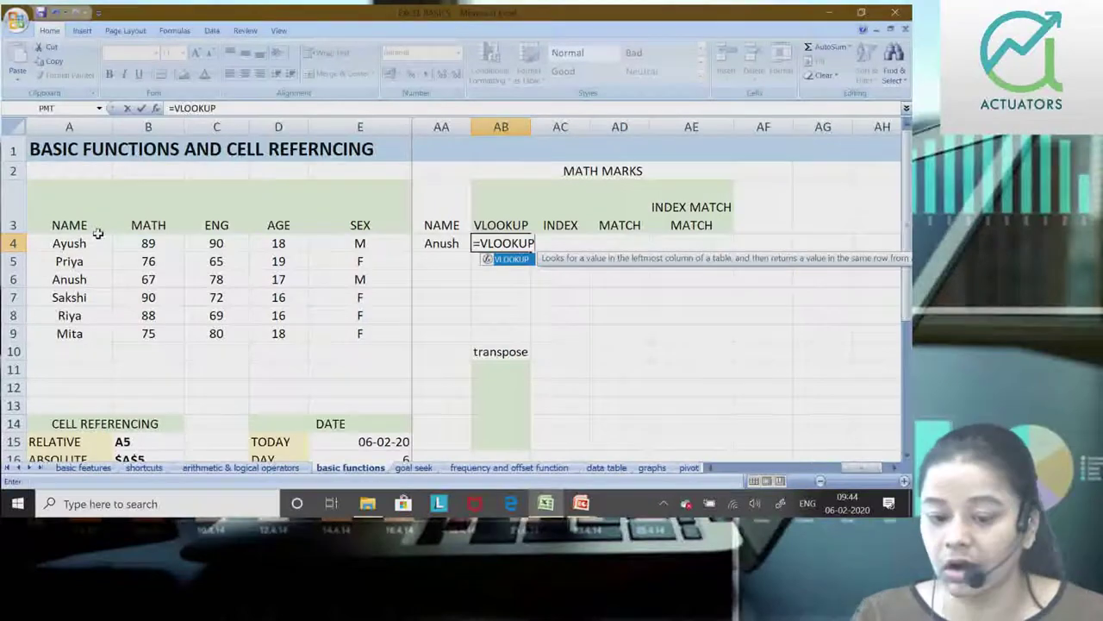
{"action": "left_click_drag", "start_coordinate": [873, 473], "coordinate": [858, 477]}
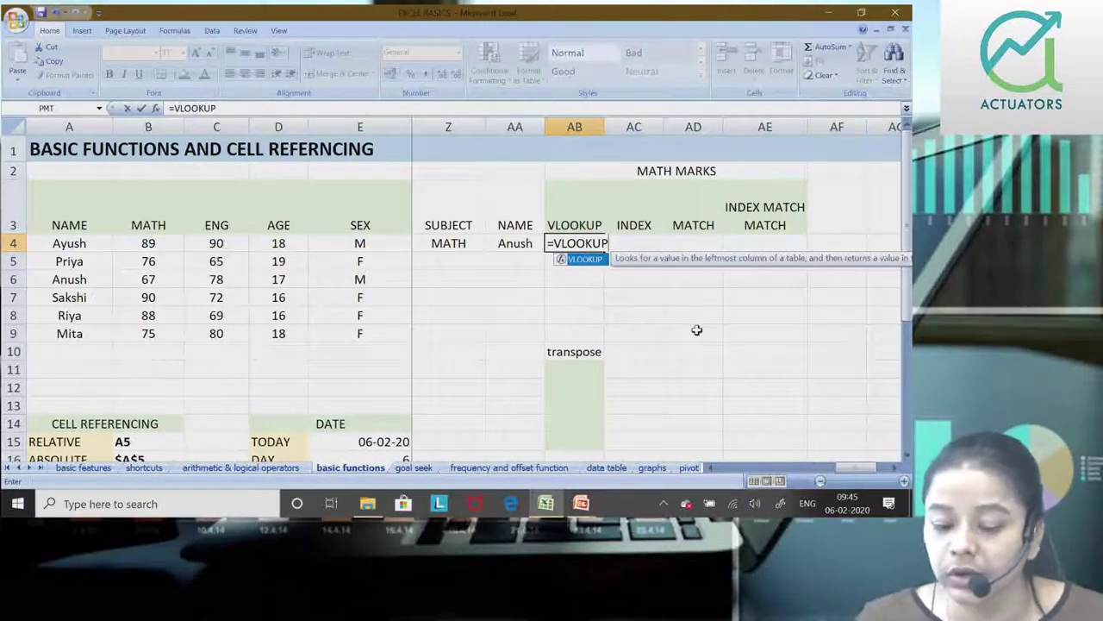
{"action": "type", "text": "("}
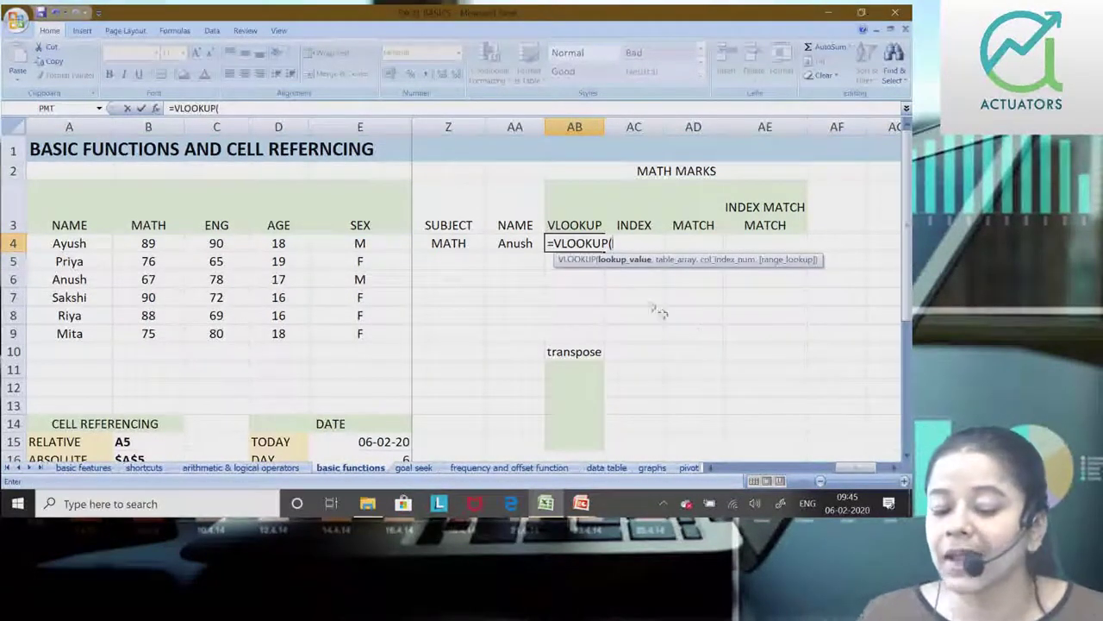
Step: Complete =VLOOKUP(AA4,A3:E9,2,FALSE) in AB4 so it returns Anush's mark, 67
{"action": "left_click", "coordinate": [513, 244]}
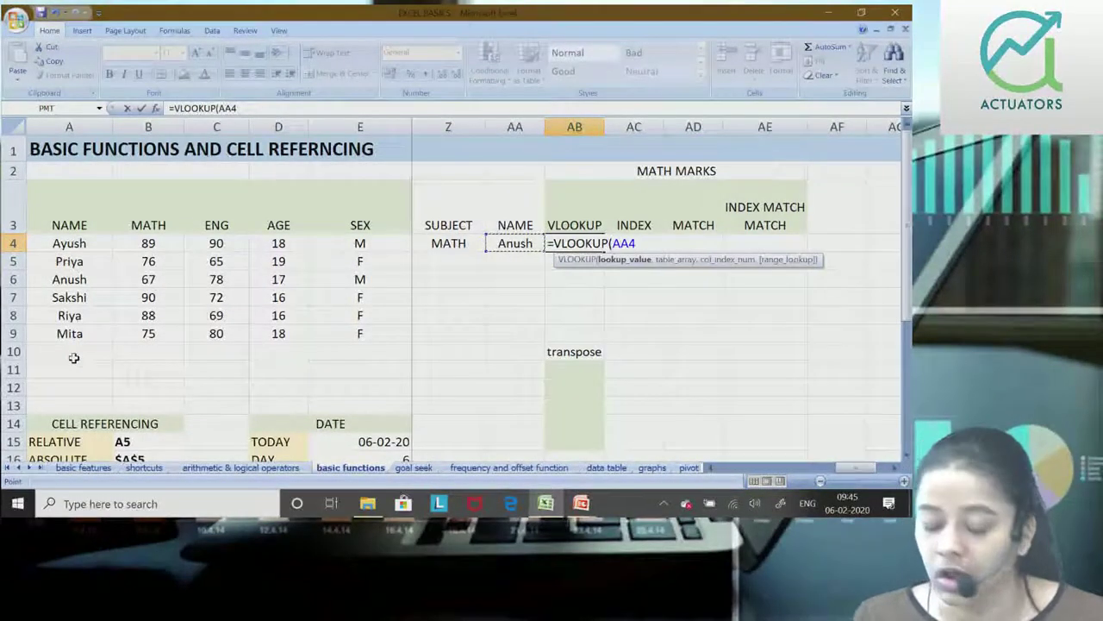
{"action": "type", "text": ","}
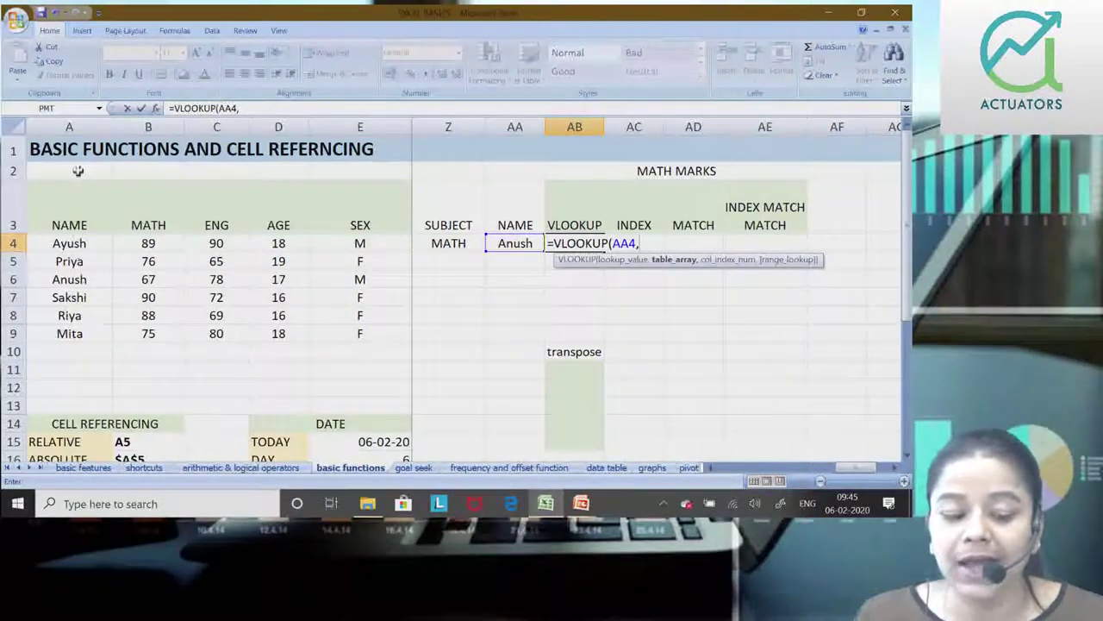
{"action": "left_click_drag", "start_coordinate": [75, 224], "coordinate": [341, 336]}
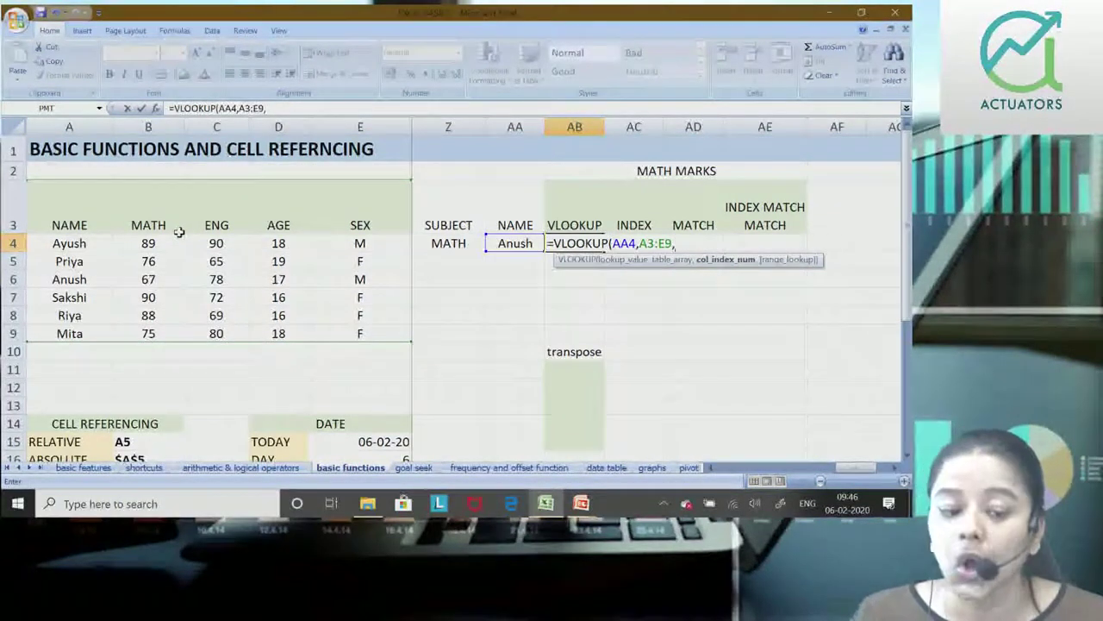
{"action": "type", "text": "2"}
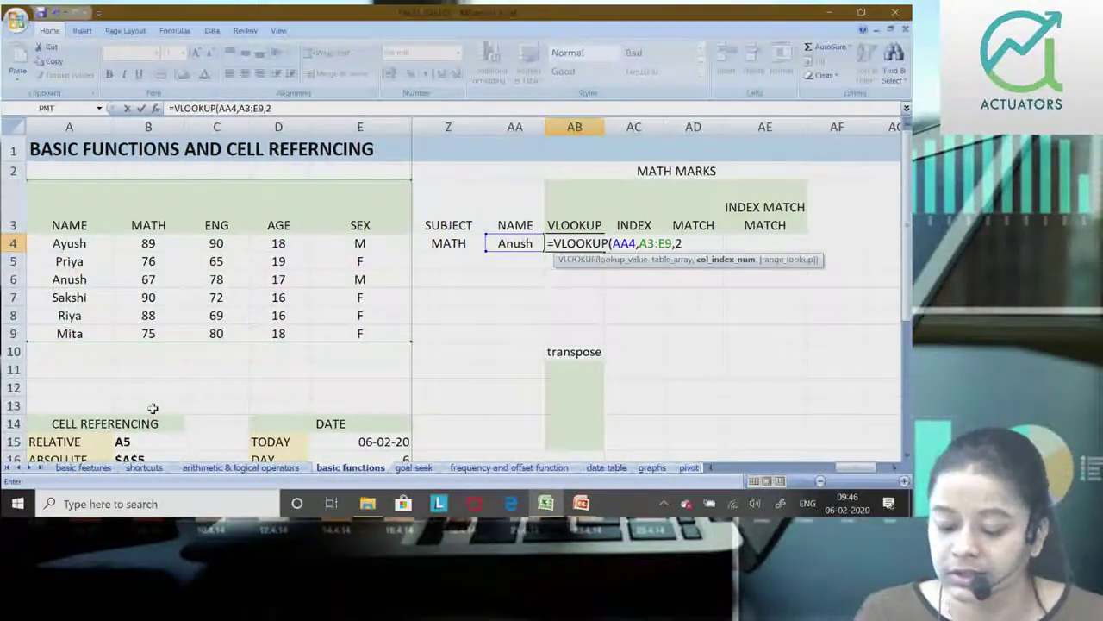
{"action": "type", "text": ","}
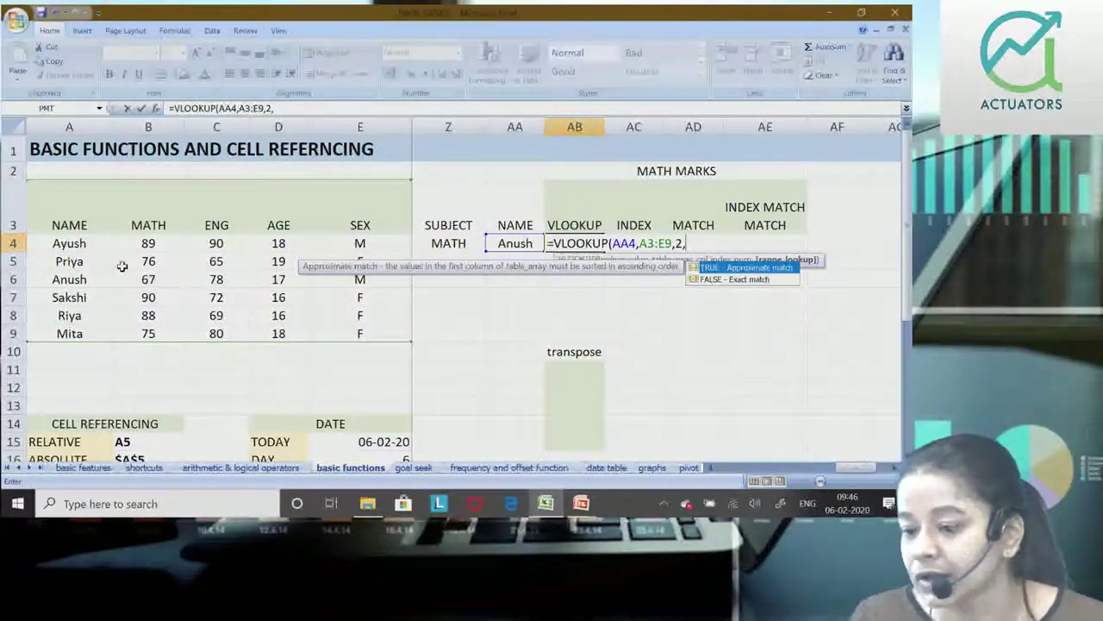
{"action": "double_click", "coordinate": [747, 280]}
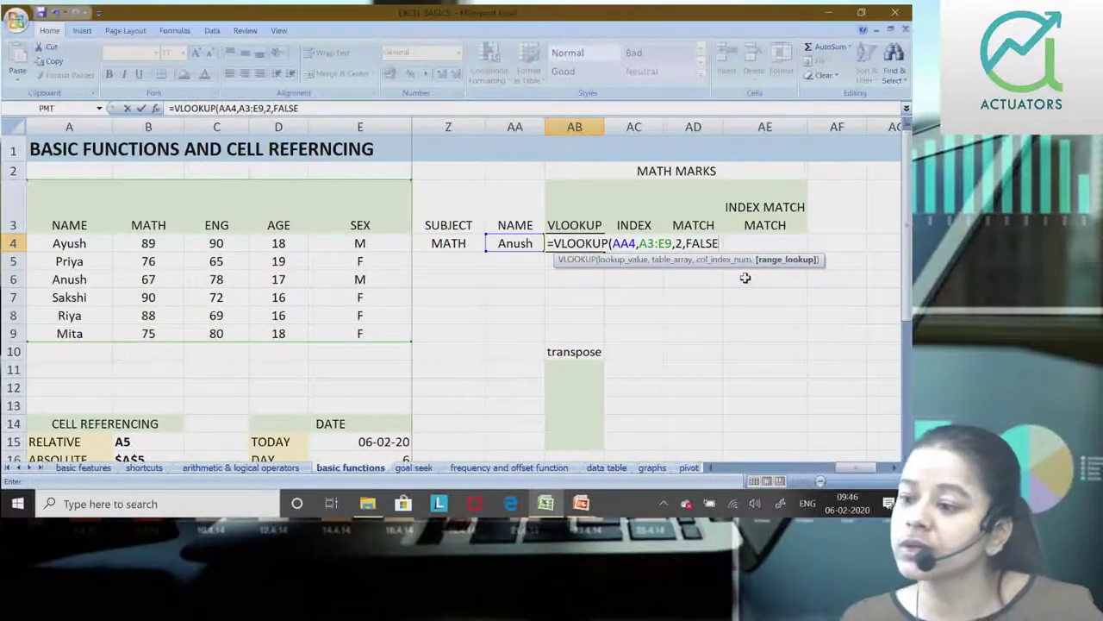
{"action": "type", "text": ")"}
{"action": "key", "text": "Return"}
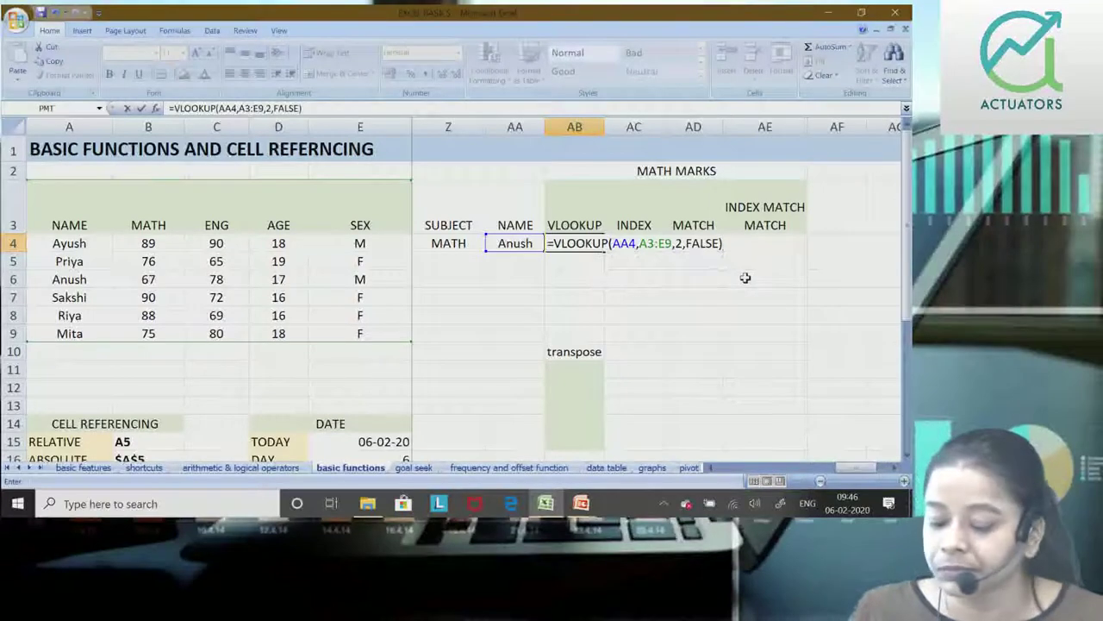
{"action": "key", "text": "Return"}
Step: Check Anush's row A6:B6 shows 67, then open AB4's VLOOKUP formula for review
{"action": "left_click_drag", "start_coordinate": [79, 281], "coordinate": [157, 274]}
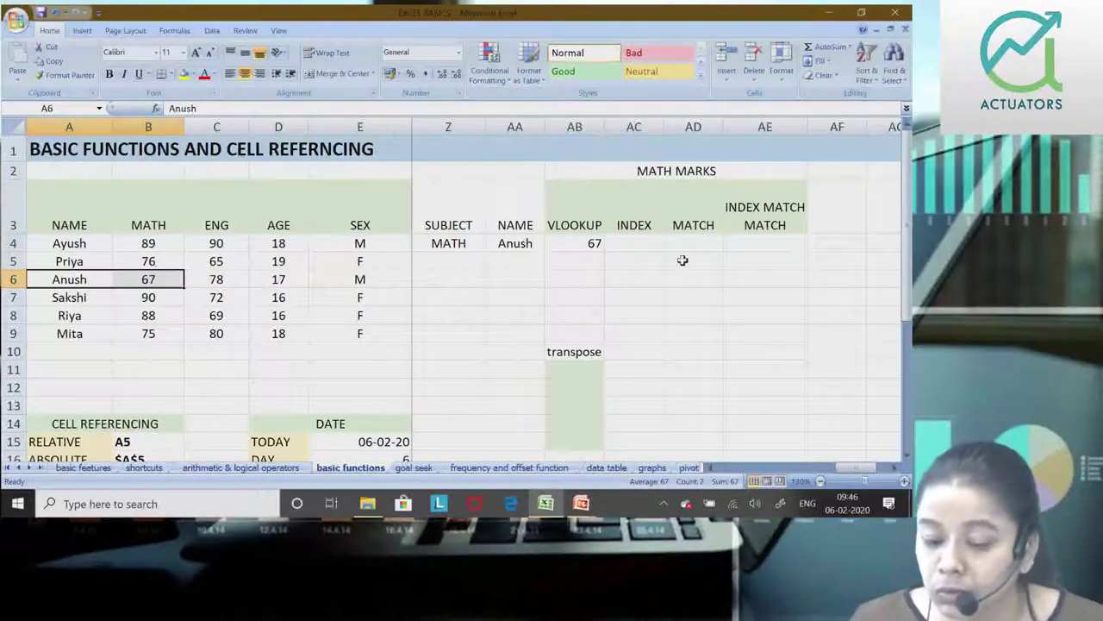
{"action": "left_click", "coordinate": [552, 243]}
{"action": "double_click", "coordinate": [552, 243]}
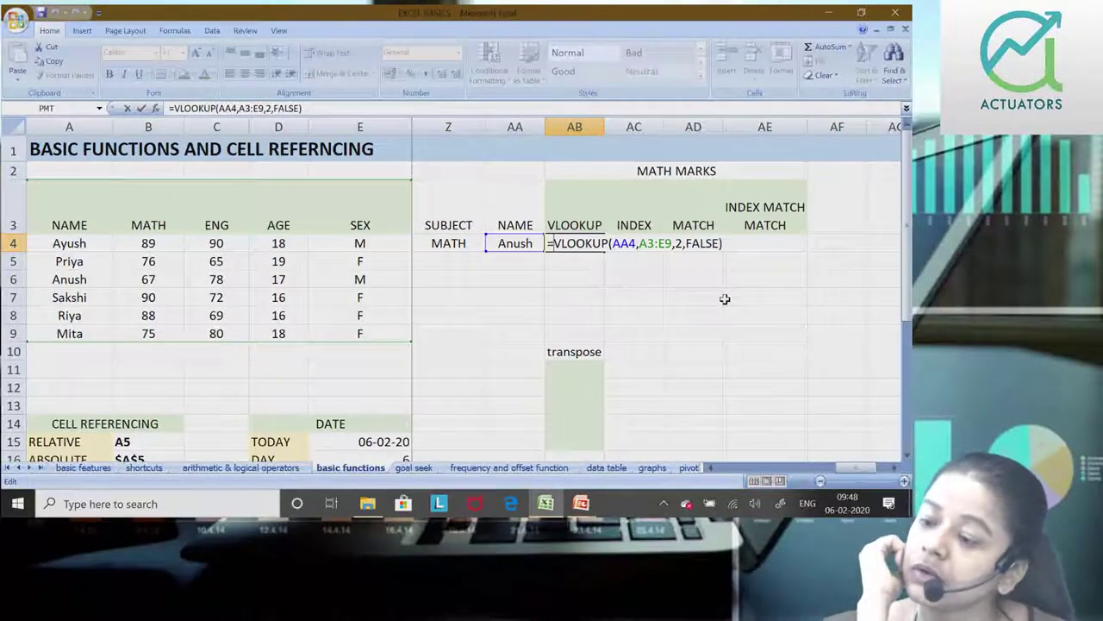
Step: Close, reopen and close AB4's VLOOKUP formula again, leaving 67 displayed
{"action": "key", "text": "Return"}
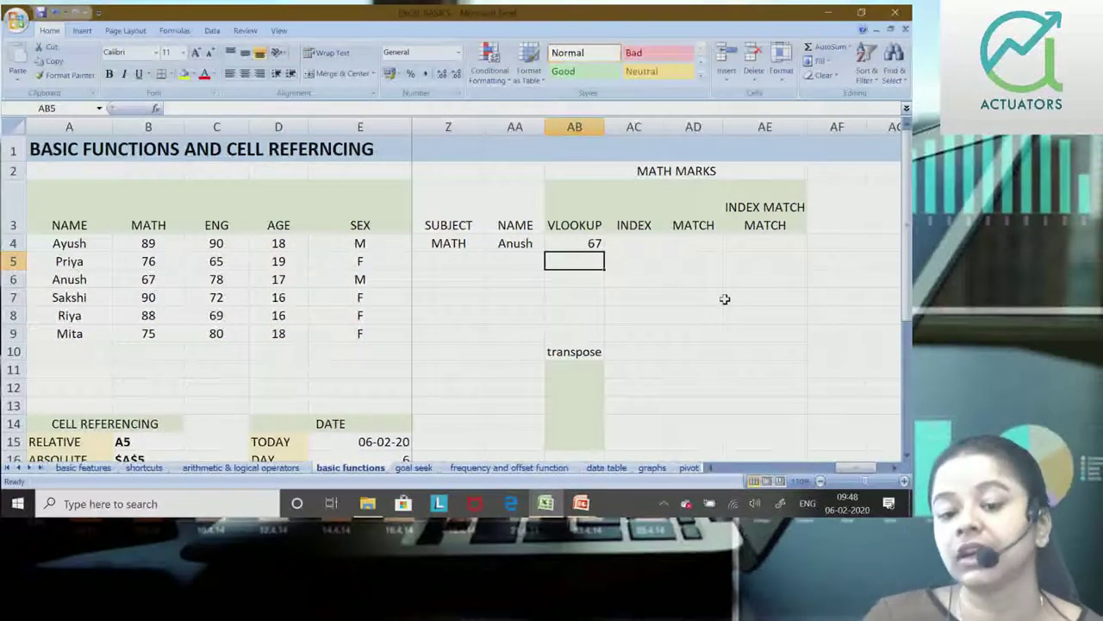
{"action": "left_click", "coordinate": [586, 243]}
{"action": "double_click", "coordinate": [586, 243]}
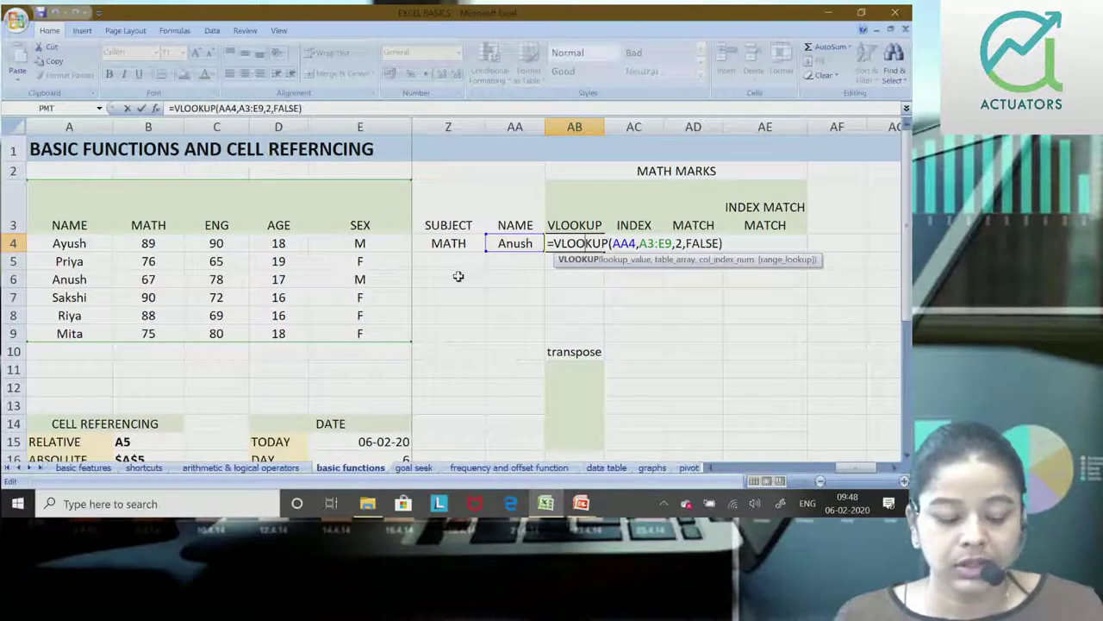
{"action": "key", "text": "Return"}
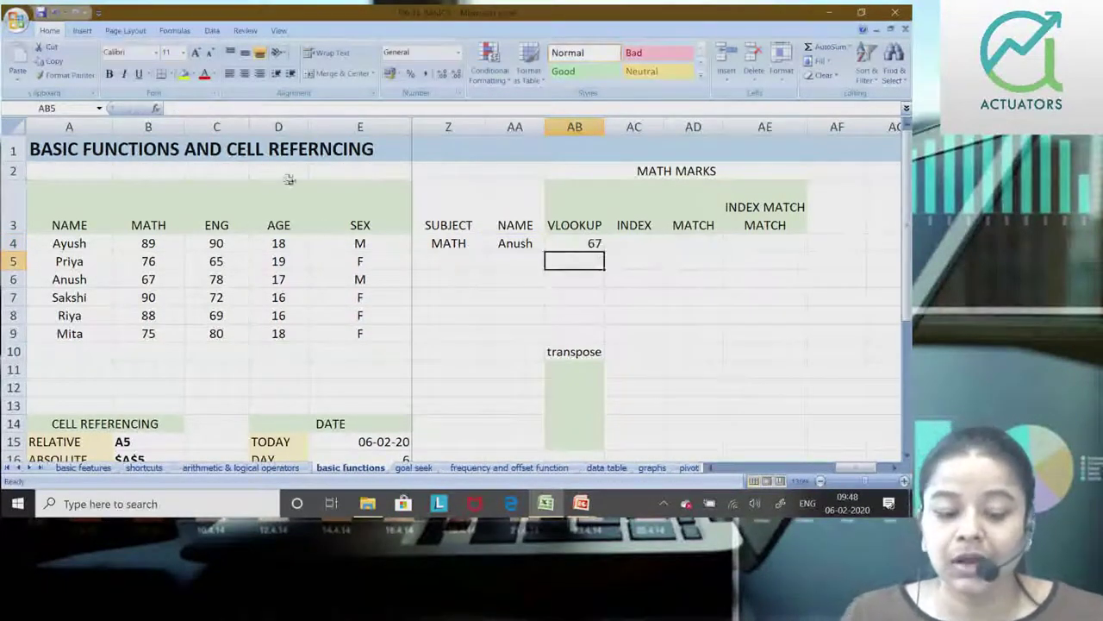
{"action": "left_click_drag", "start_coordinate": [277, 181], "coordinate": [289, 372]}
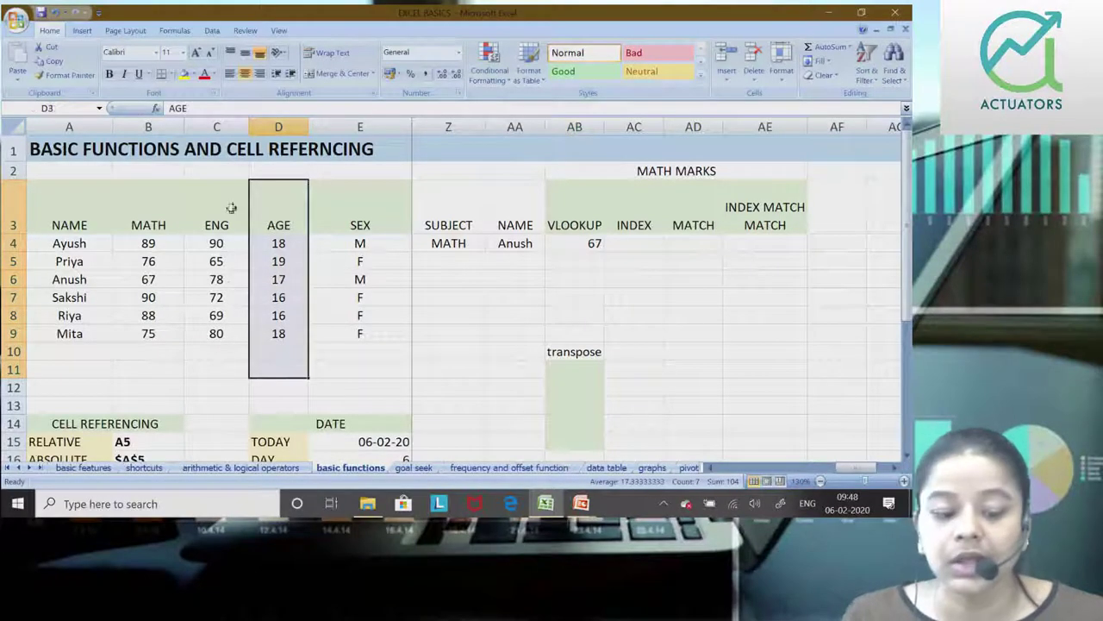
{"action": "left_click_drag", "start_coordinate": [231, 214], "coordinate": [231, 387]}
{"action": "left_click", "coordinate": [148, 204]}
{"action": "left_click_drag", "start_coordinate": [149, 204], "coordinate": [158, 366]}
{"action": "left_click", "coordinate": [157, 223]}
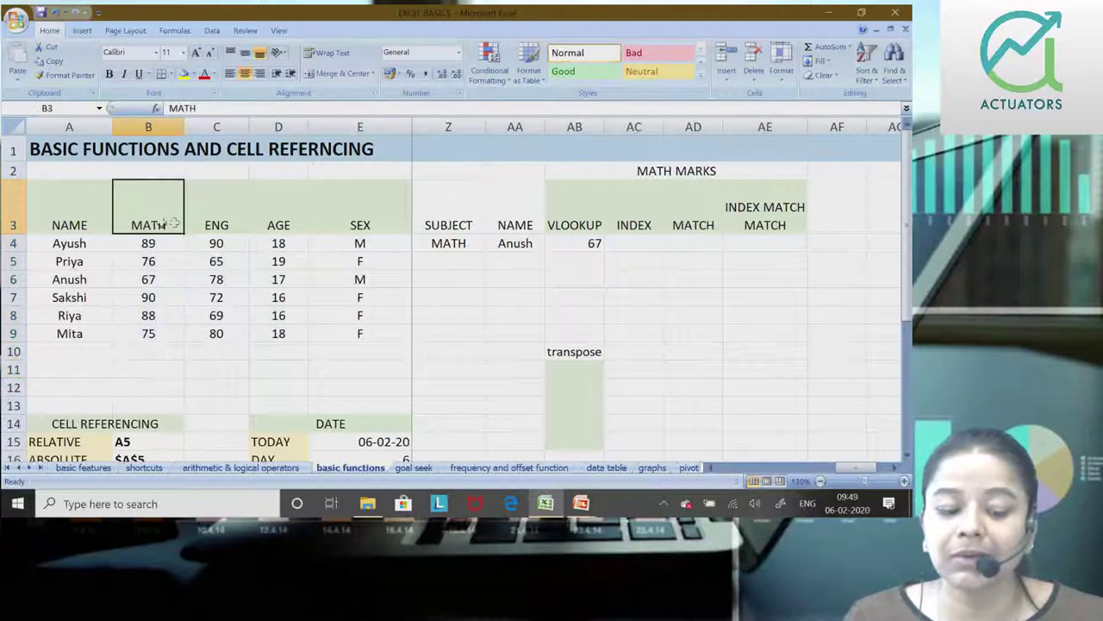
{"action": "left_click_drag", "start_coordinate": [158, 223], "coordinate": [355, 333]}
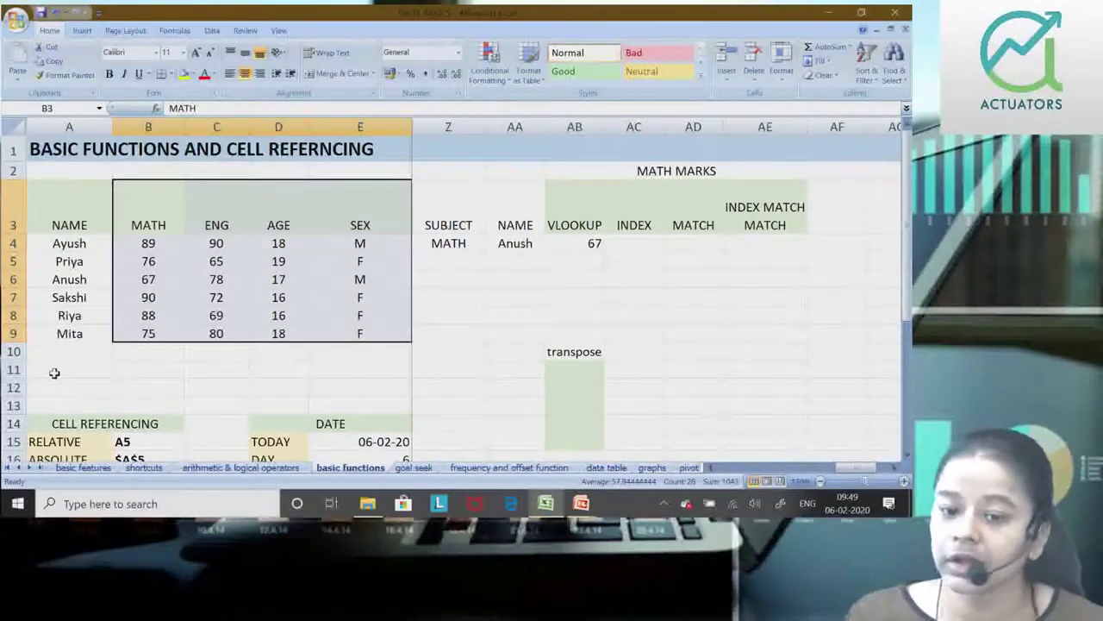
{"action": "key", "text": "Return"}
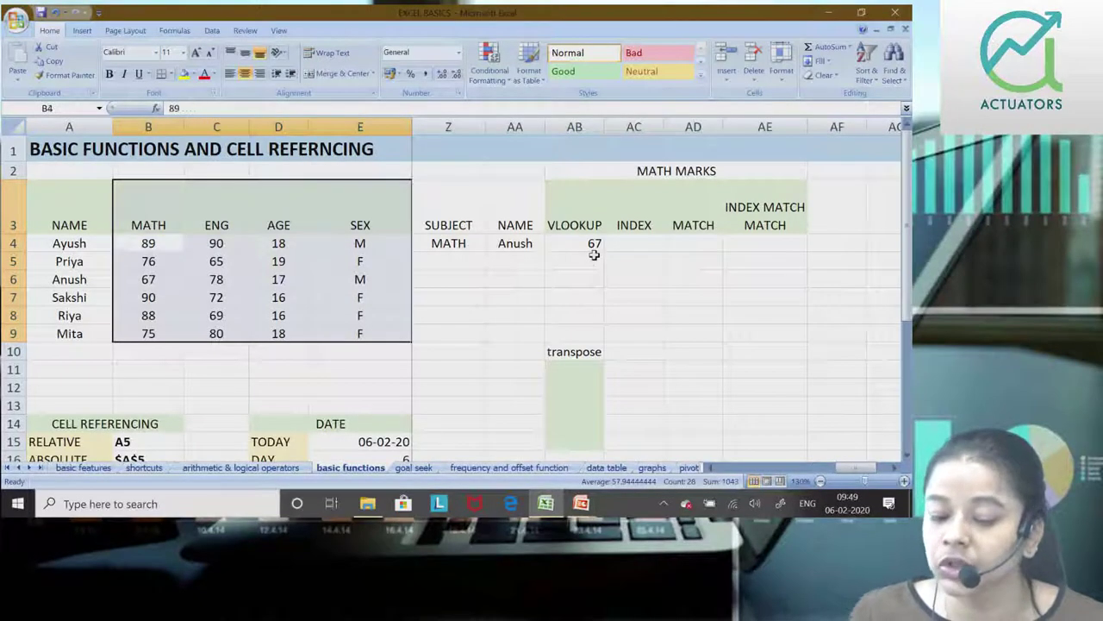
{"action": "left_click", "coordinate": [567, 295]}
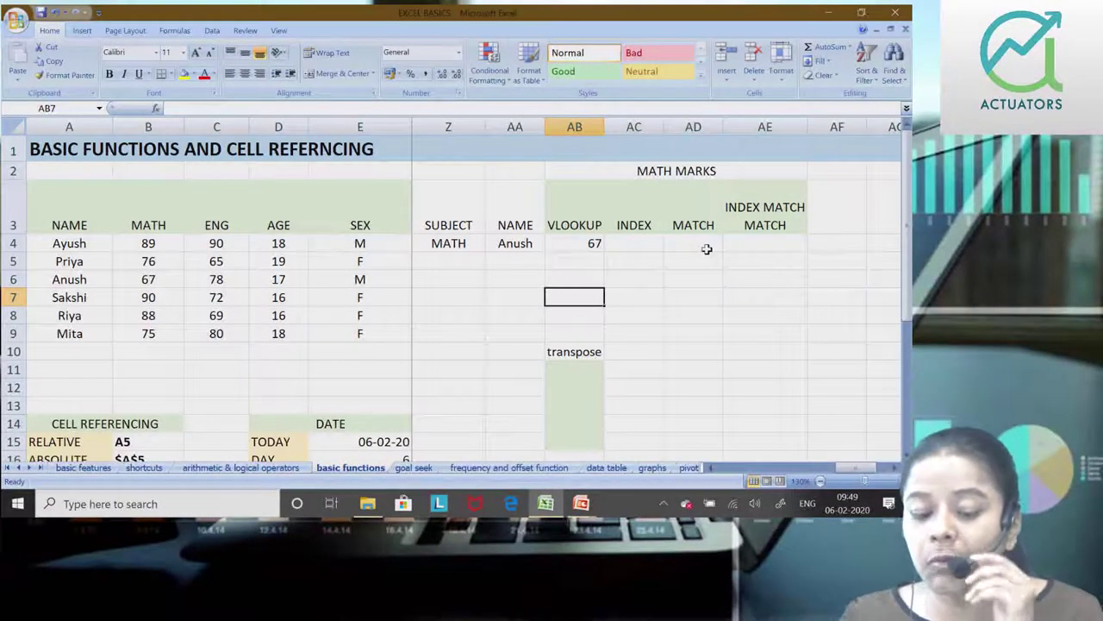
{"action": "left_click", "coordinate": [515, 243]}
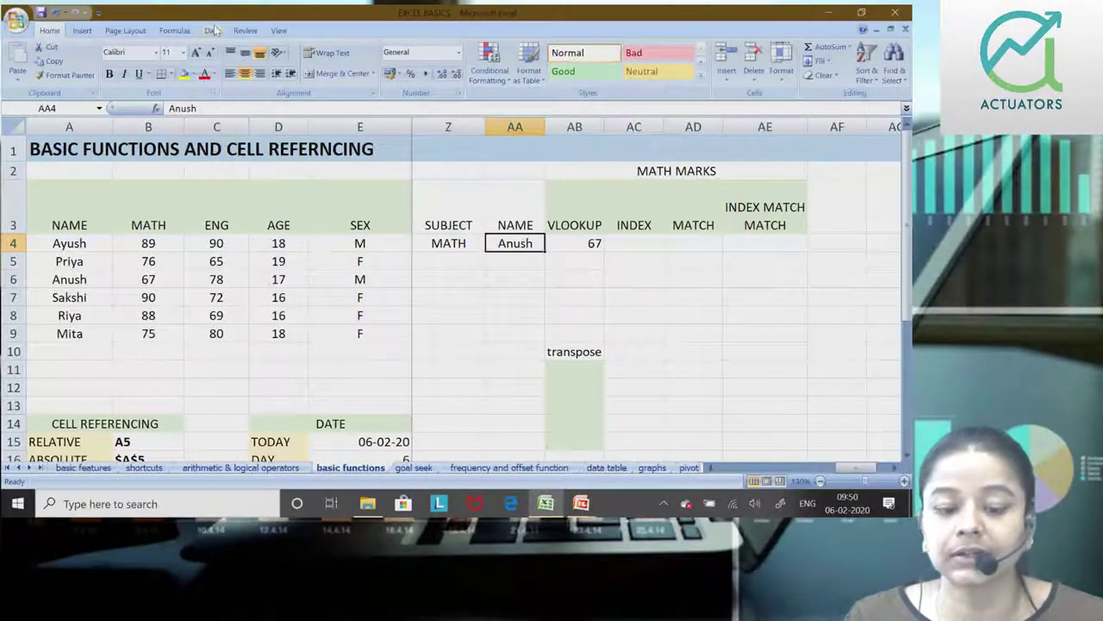
{"action": "left_click", "coordinate": [213, 30]}
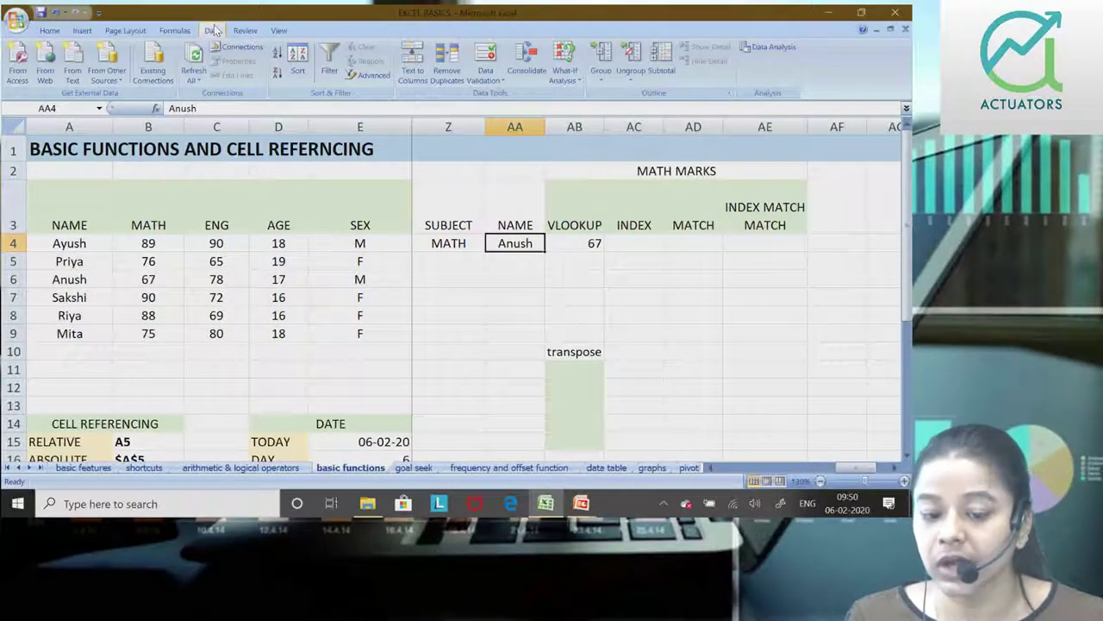
Step: Open the Data Validation dialog for AA4 and move it aside
{"action": "left_click", "coordinate": [480, 77]}
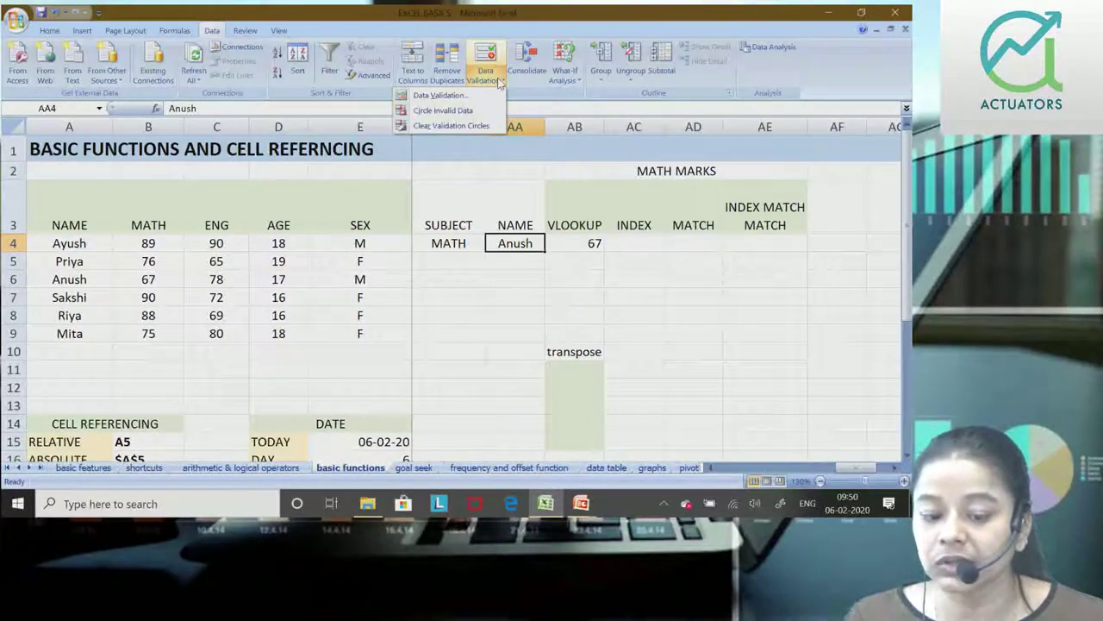
{"action": "left_click", "coordinate": [465, 109]}
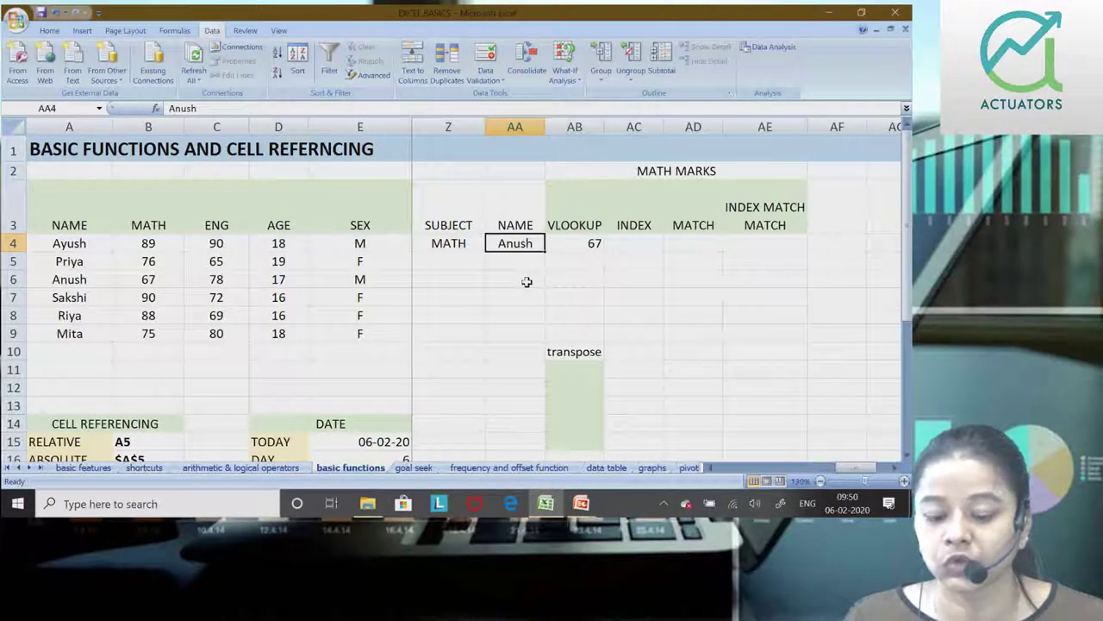
{"action": "left_click", "coordinate": [487, 76]}
{"action": "left_click", "coordinate": [480, 101]}
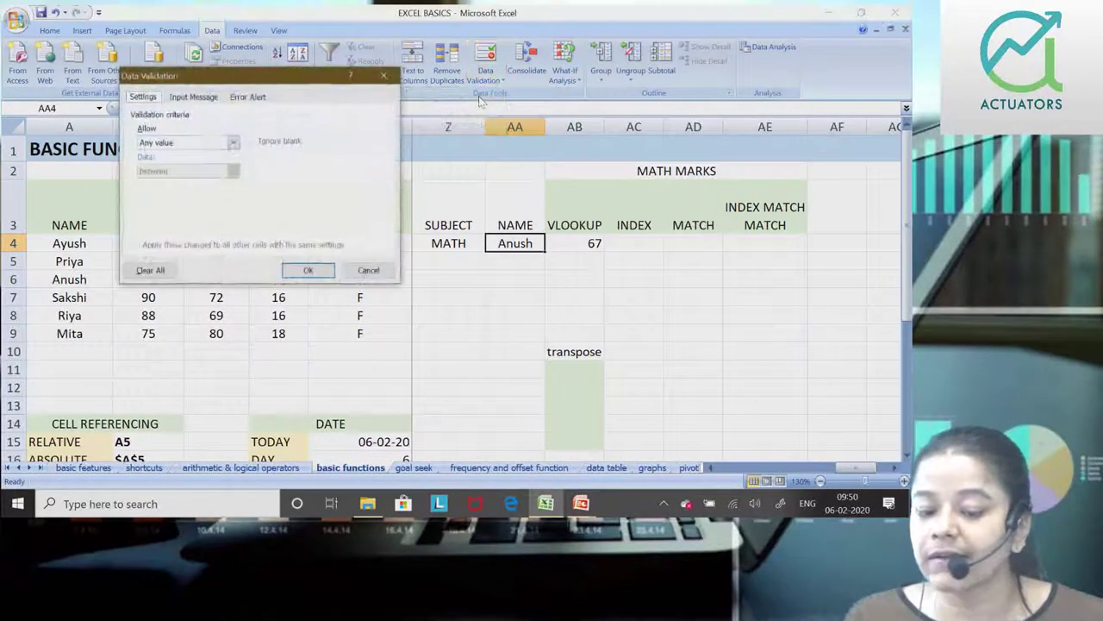
{"action": "left_click_drag", "start_coordinate": [230, 82], "coordinate": [334, 104]}
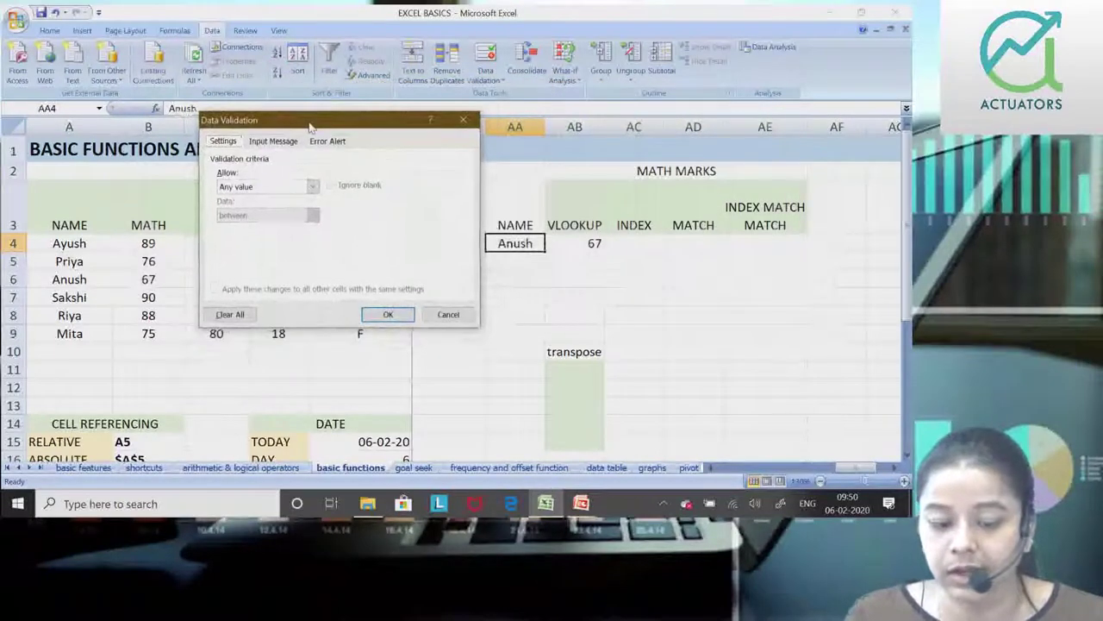
{"action": "left_click_drag", "start_coordinate": [334, 104], "coordinate": [310, 125]}
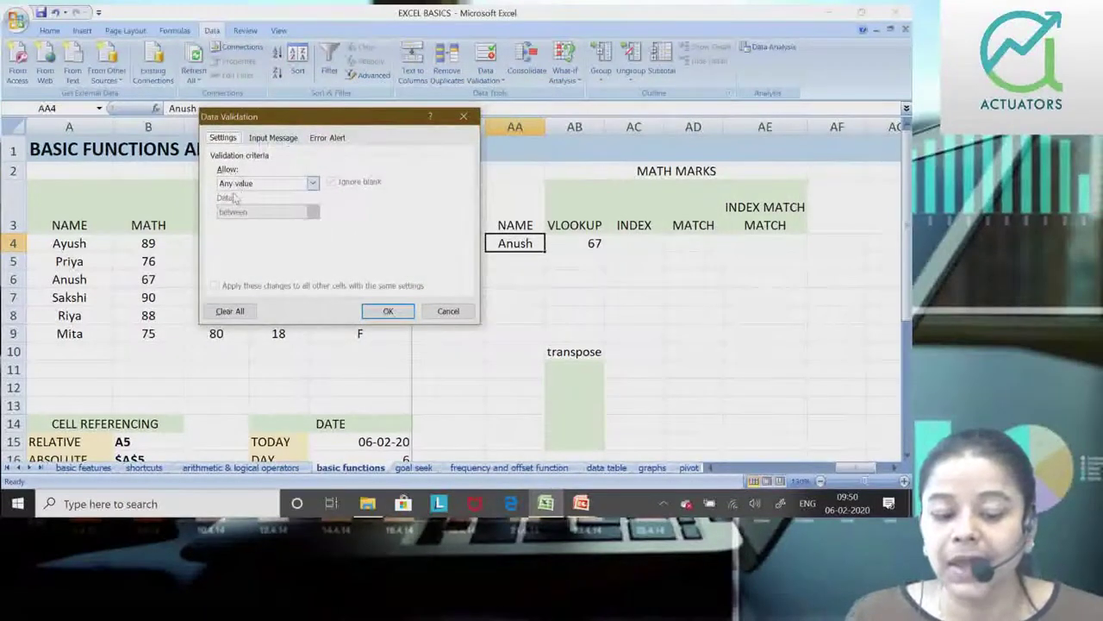
Step: Set Allow to List with source =$A$4:$A$9 and apply it to AA4
{"action": "left_click", "coordinate": [310, 183]}
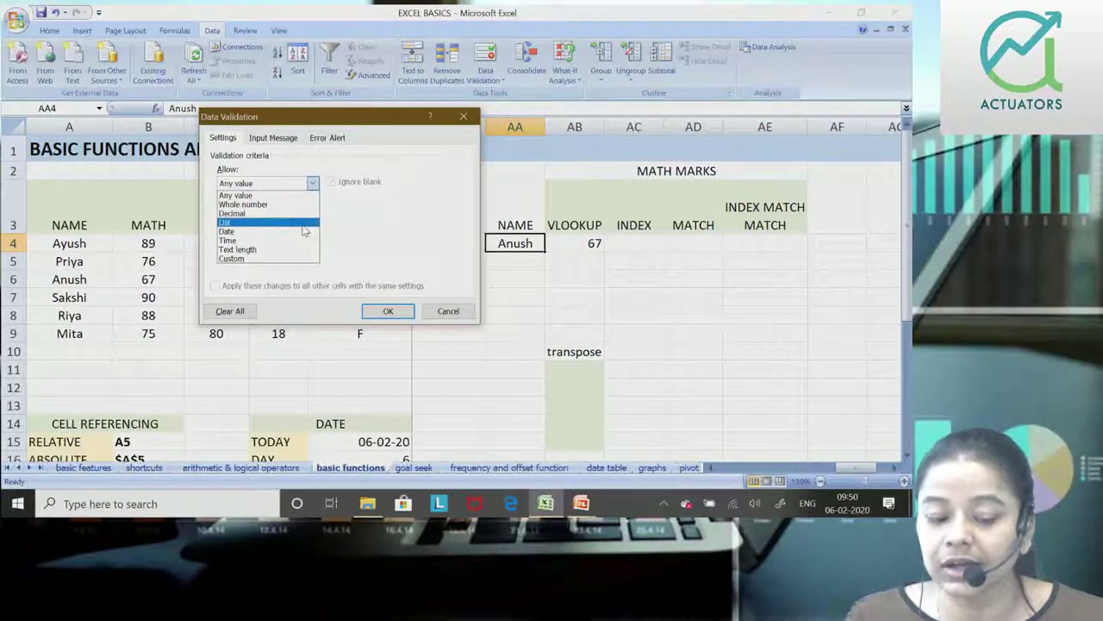
{"action": "left_click", "coordinate": [302, 226]}
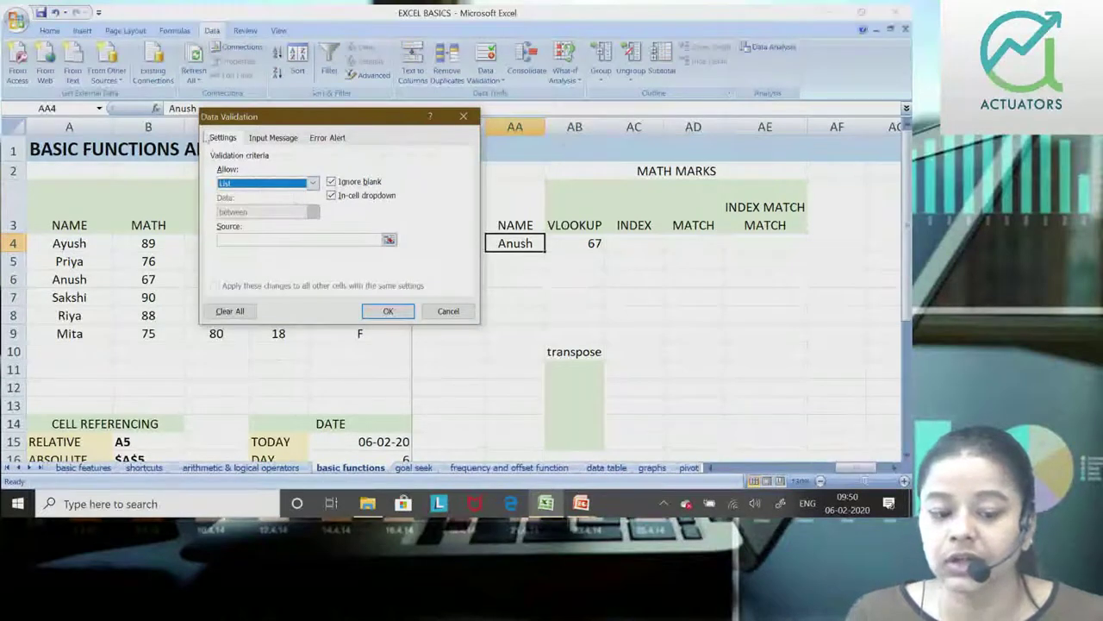
{"action": "left_click", "coordinate": [313, 188]}
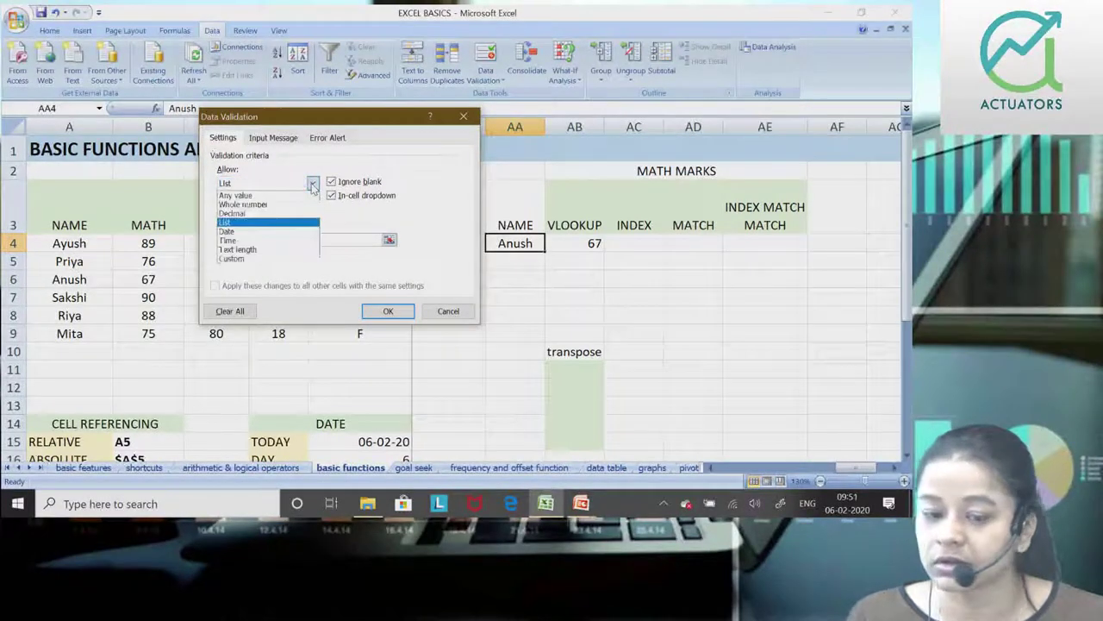
{"action": "left_click", "coordinate": [279, 227]}
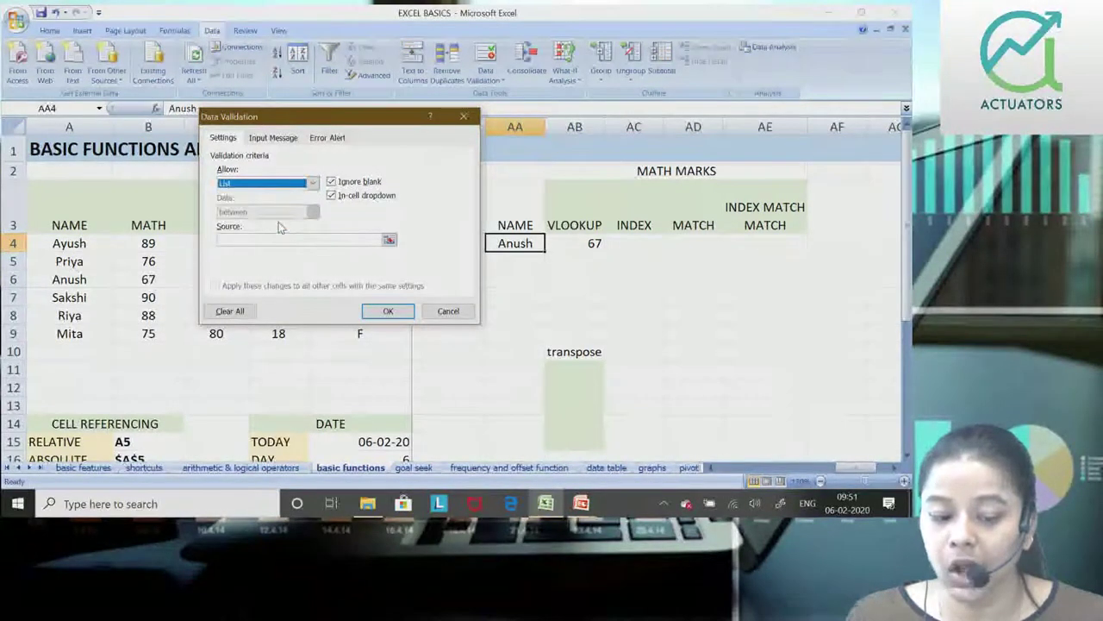
{"action": "left_click", "coordinate": [371, 239]}
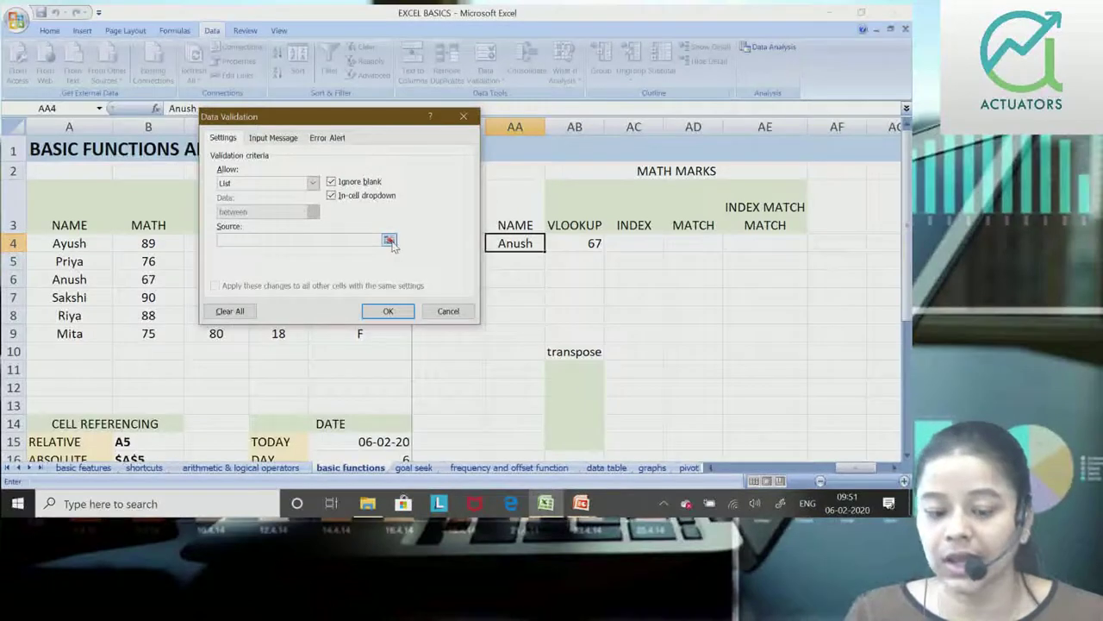
{"action": "left_click", "coordinate": [389, 240]}
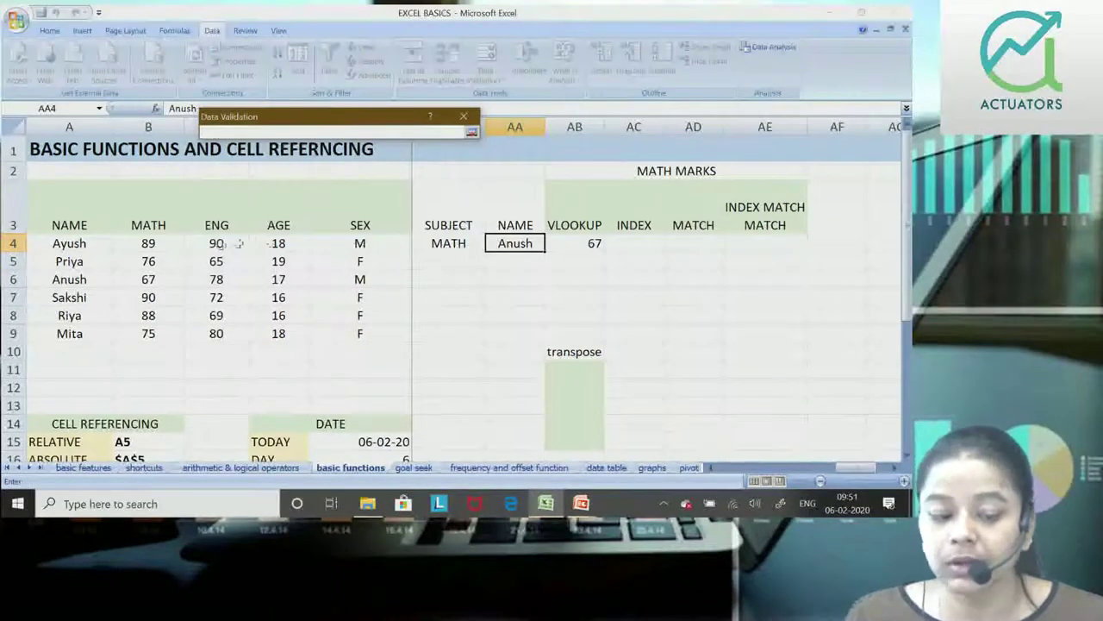
{"action": "left_click_drag", "start_coordinate": [72, 244], "coordinate": [78, 334]}
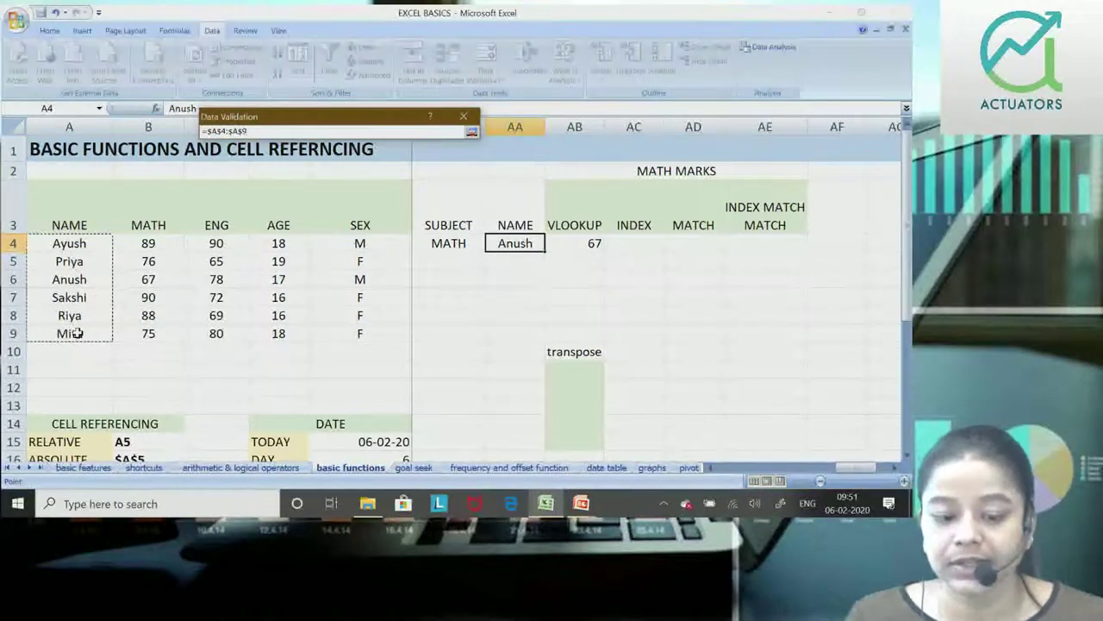
{"action": "left_click", "coordinate": [473, 134]}
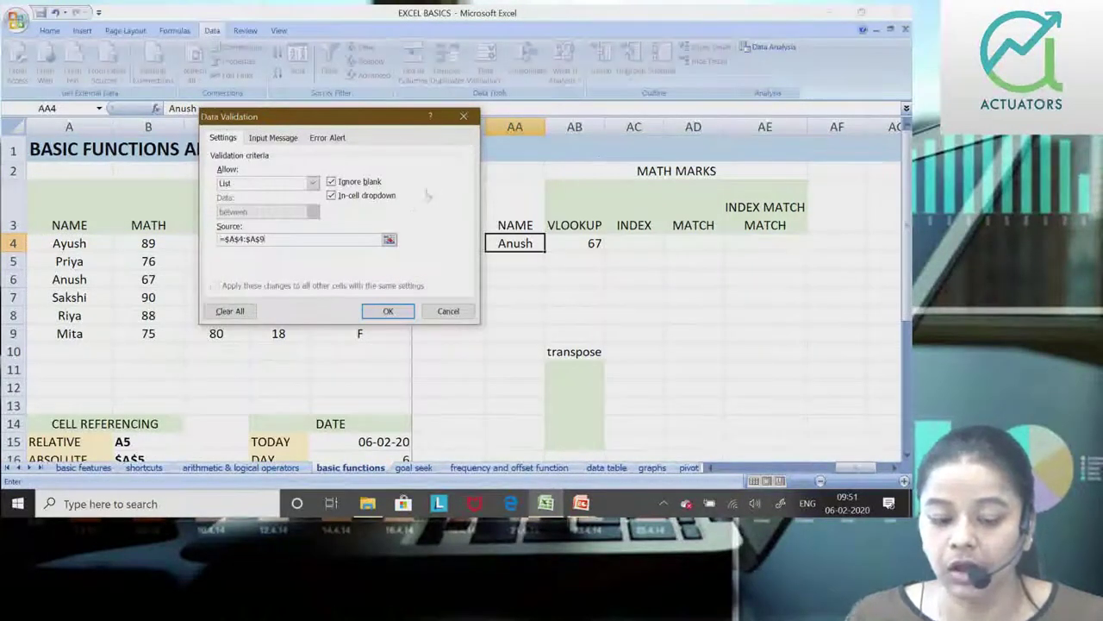
{"action": "left_click", "coordinate": [376, 312]}
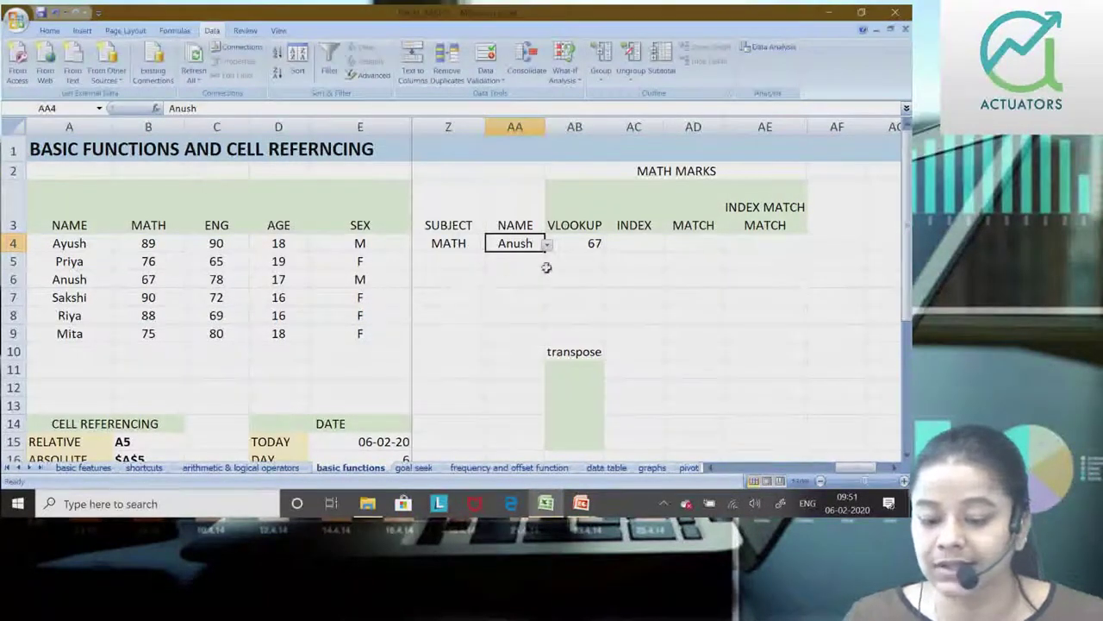
{"action": "left_click", "coordinate": [549, 245]}
{"action": "left_click", "coordinate": [526, 245]}
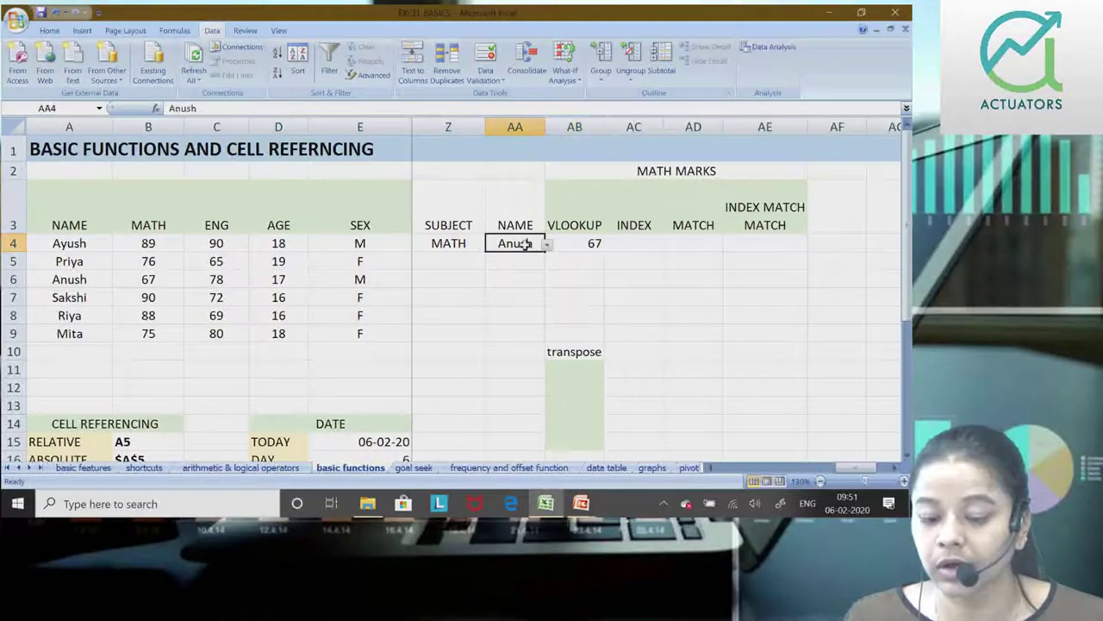
{"action": "left_click", "coordinate": [547, 245]}
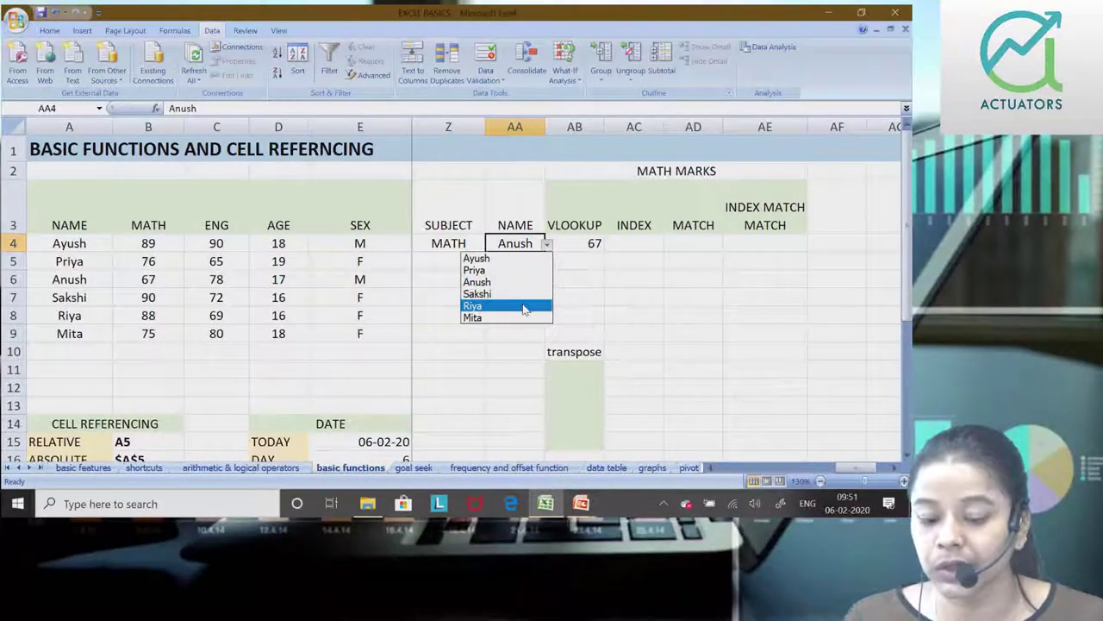
{"action": "left_click", "coordinate": [524, 307]}
{"action": "left_click", "coordinate": [597, 245]}
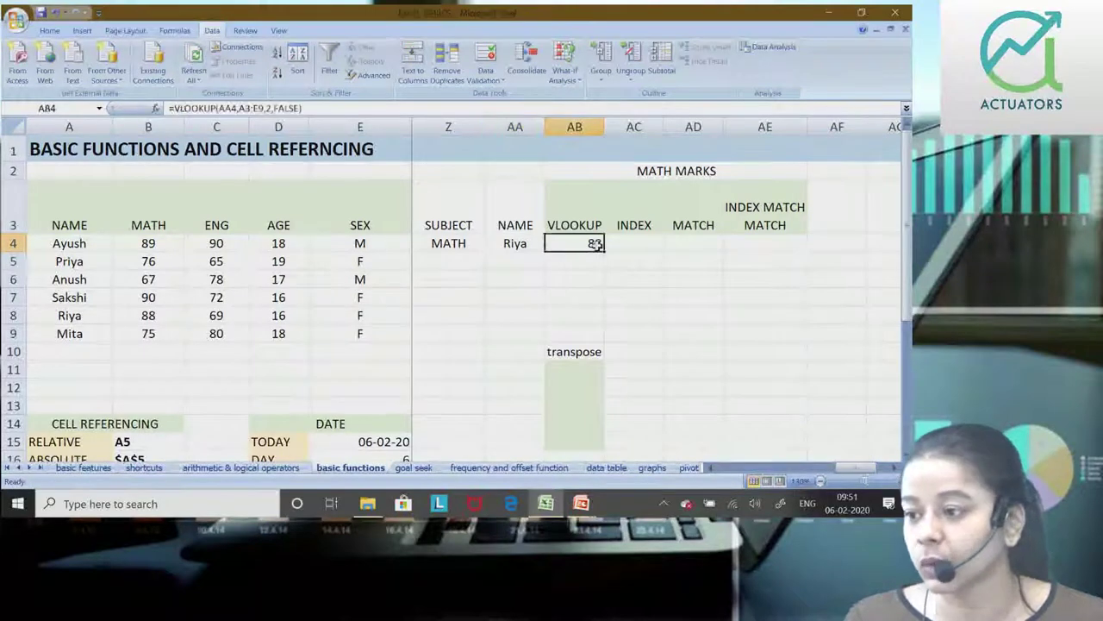
{"action": "double_click", "coordinate": [595, 245]}
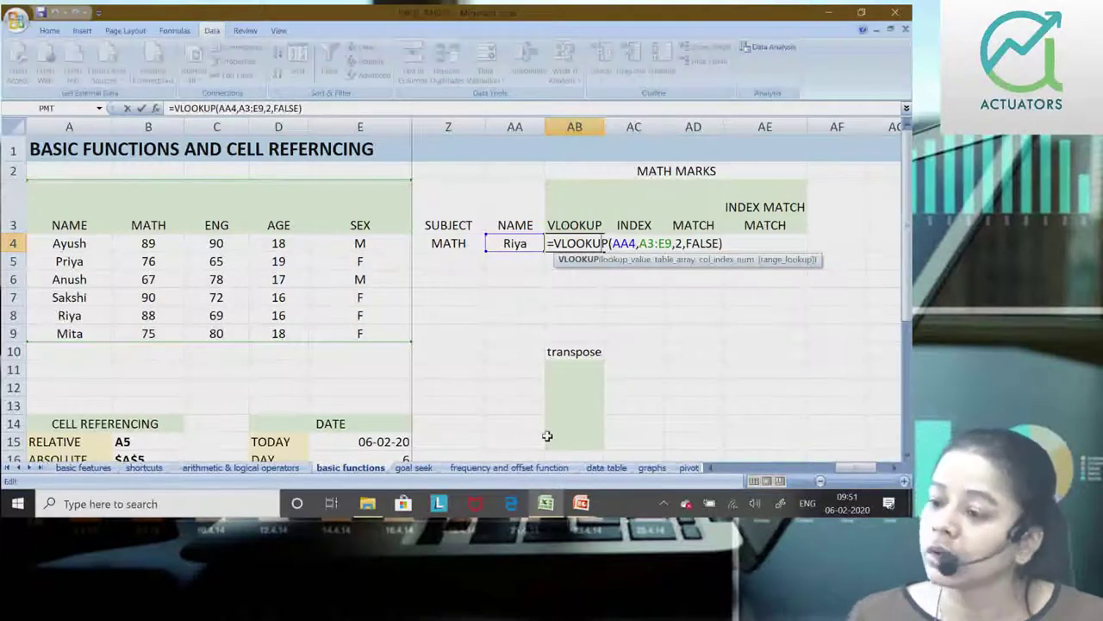
{"action": "key", "text": "Return"}
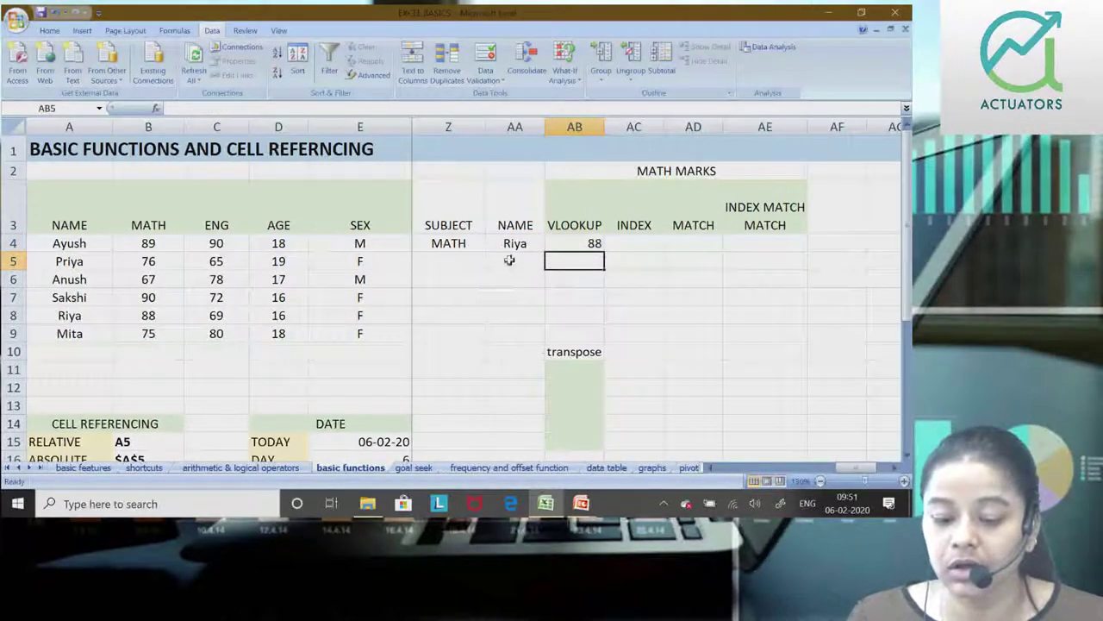
{"action": "left_click", "coordinate": [511, 242]}
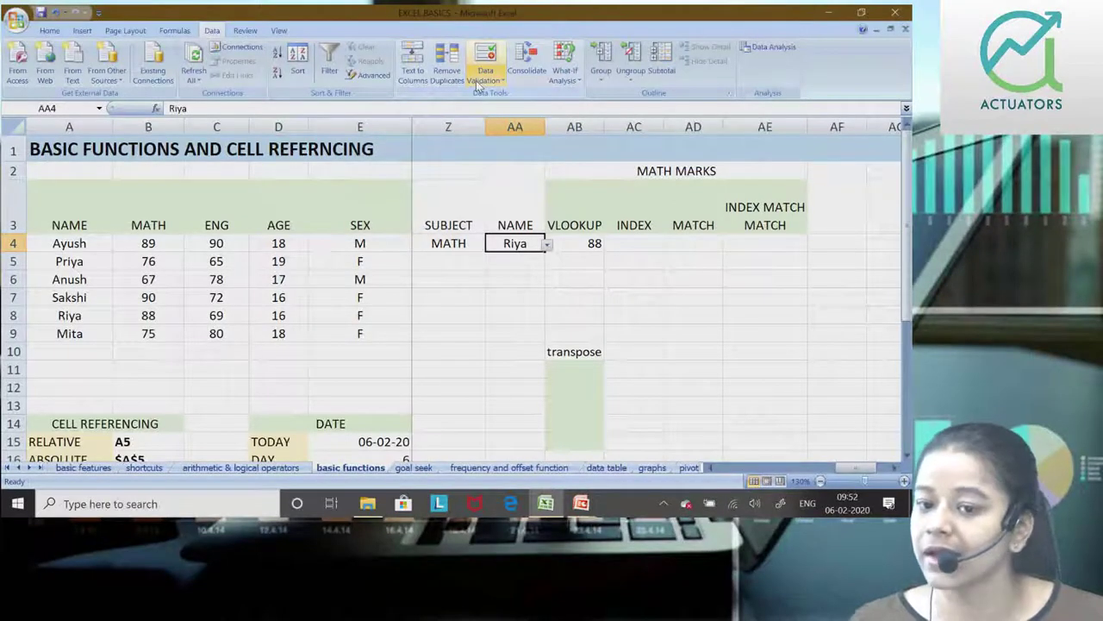
Step: Confirm AA4's validation is a List from $A$4:$A$9 and close the dialog
{"action": "left_click", "coordinate": [477, 85]}
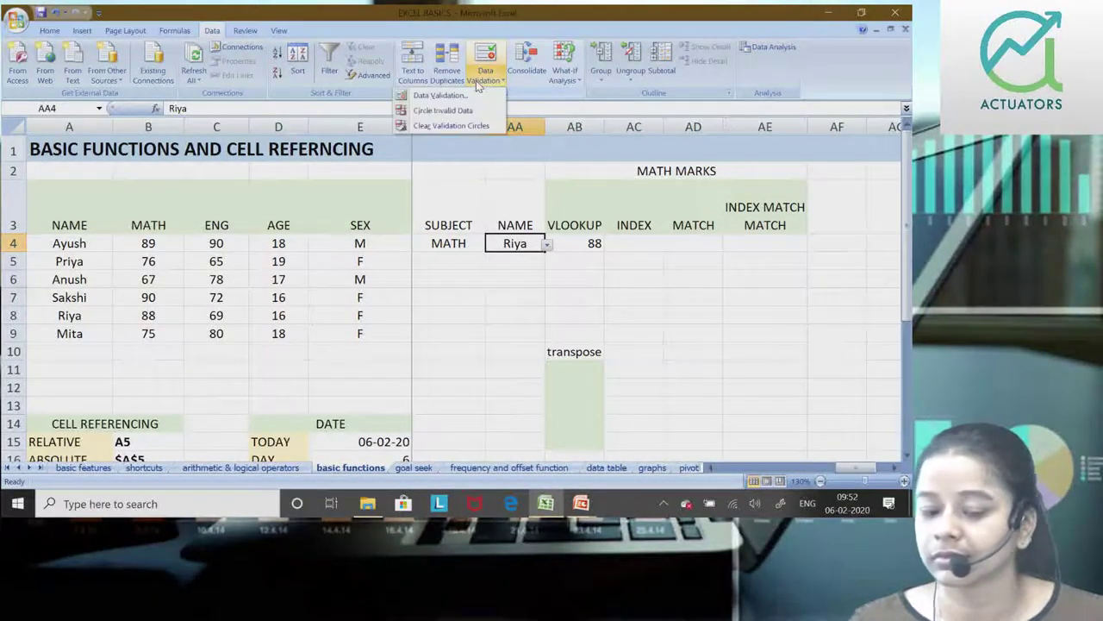
{"action": "left_click", "coordinate": [444, 100]}
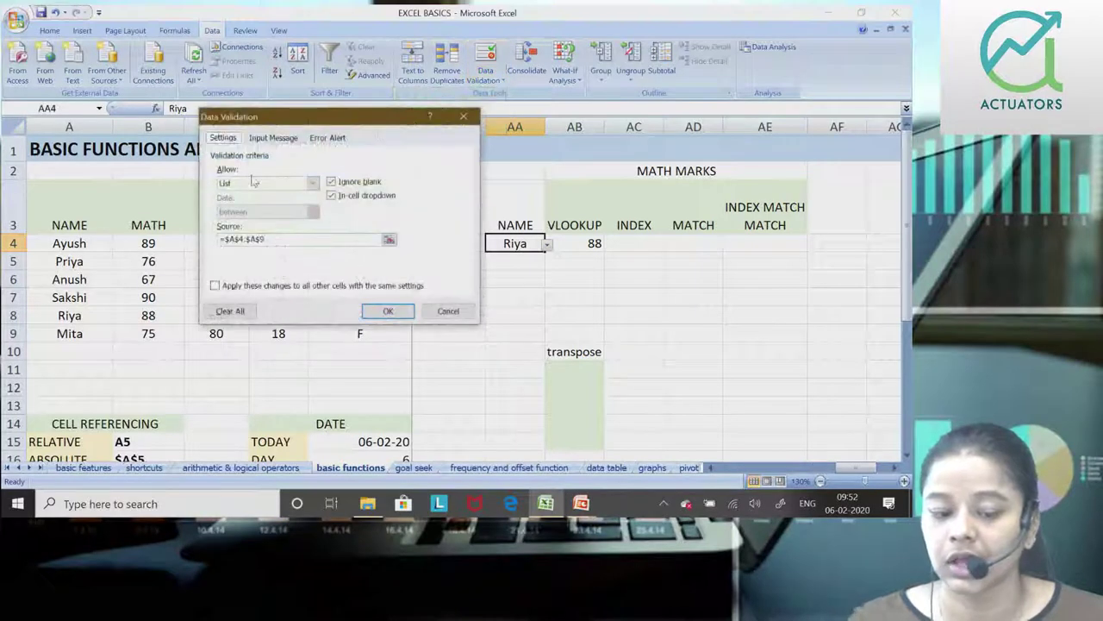
{"action": "left_click", "coordinate": [313, 183]}
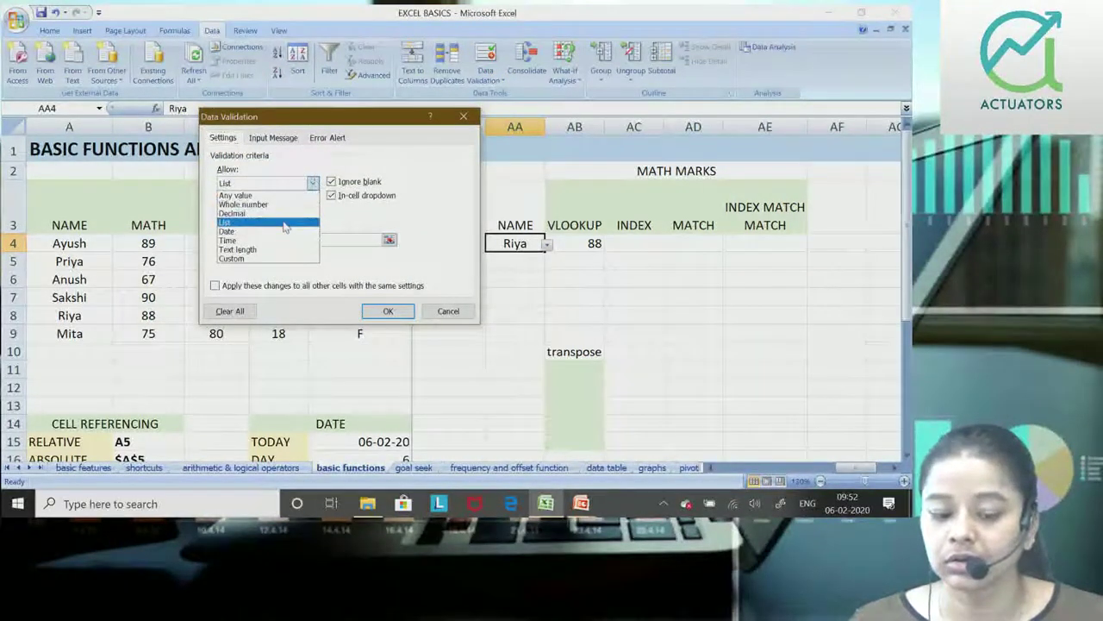
{"action": "left_click", "coordinate": [285, 224]}
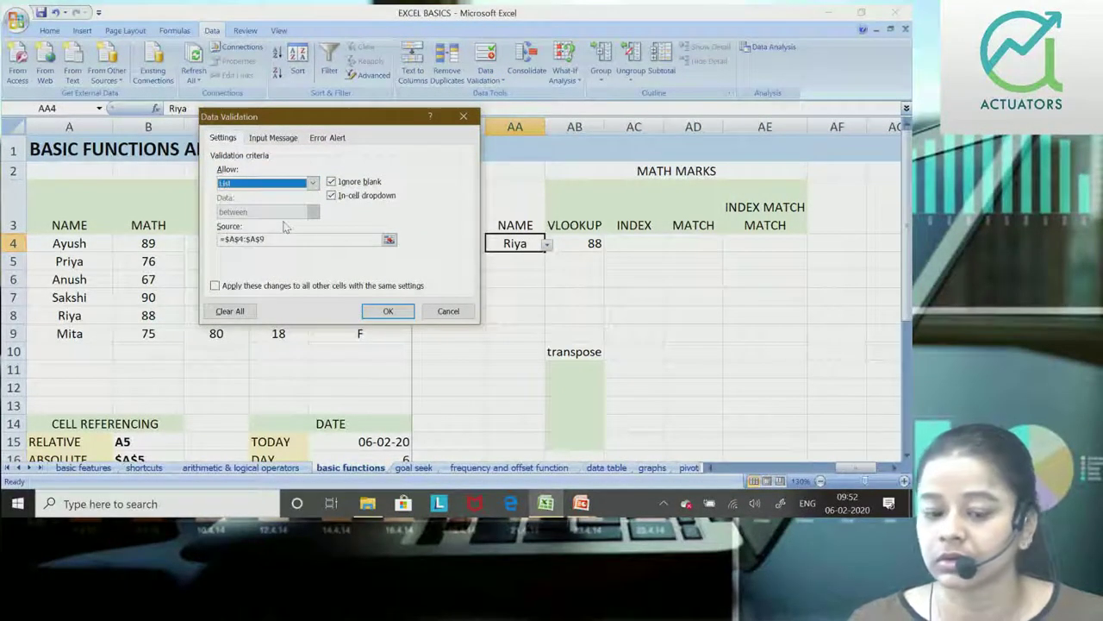
{"action": "left_click", "coordinate": [470, 316]}
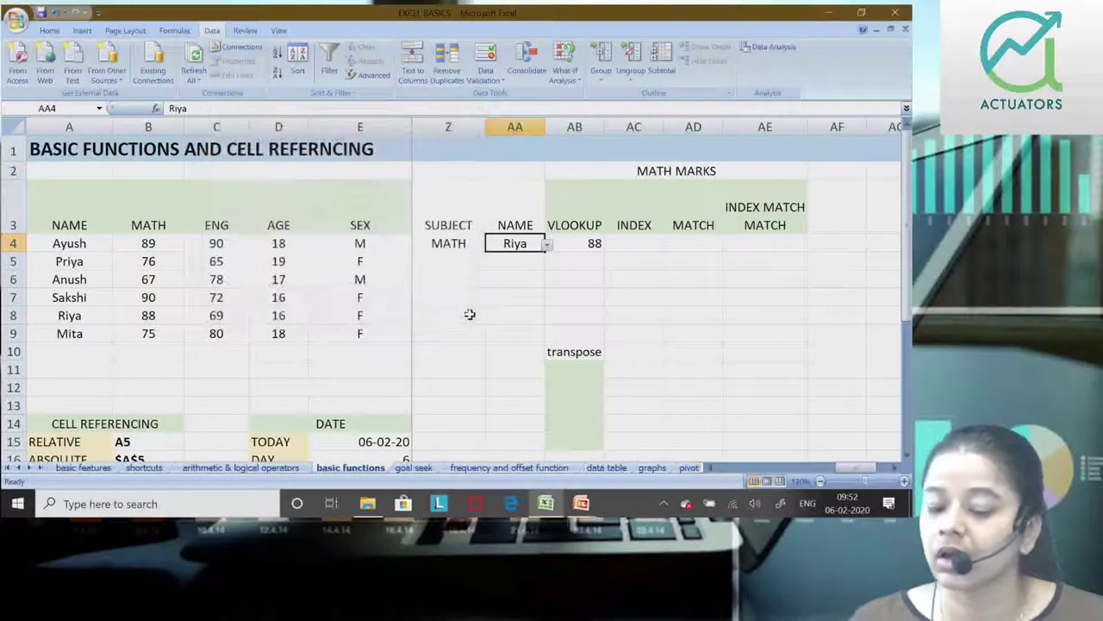
Step: Pick Priya, then Sakshi, from AA4's dropdown so AB4 returns 90
{"action": "left_click", "coordinate": [546, 245]}
{"action": "left_click", "coordinate": [507, 271]}
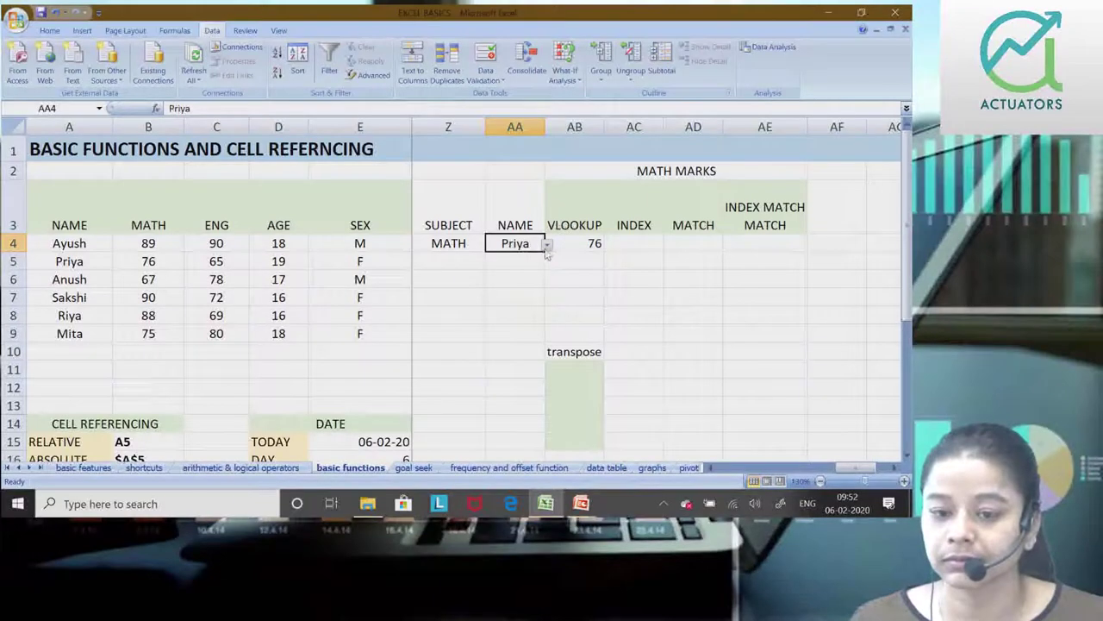
{"action": "left_click", "coordinate": [546, 245]}
{"action": "left_click", "coordinate": [513, 292]}
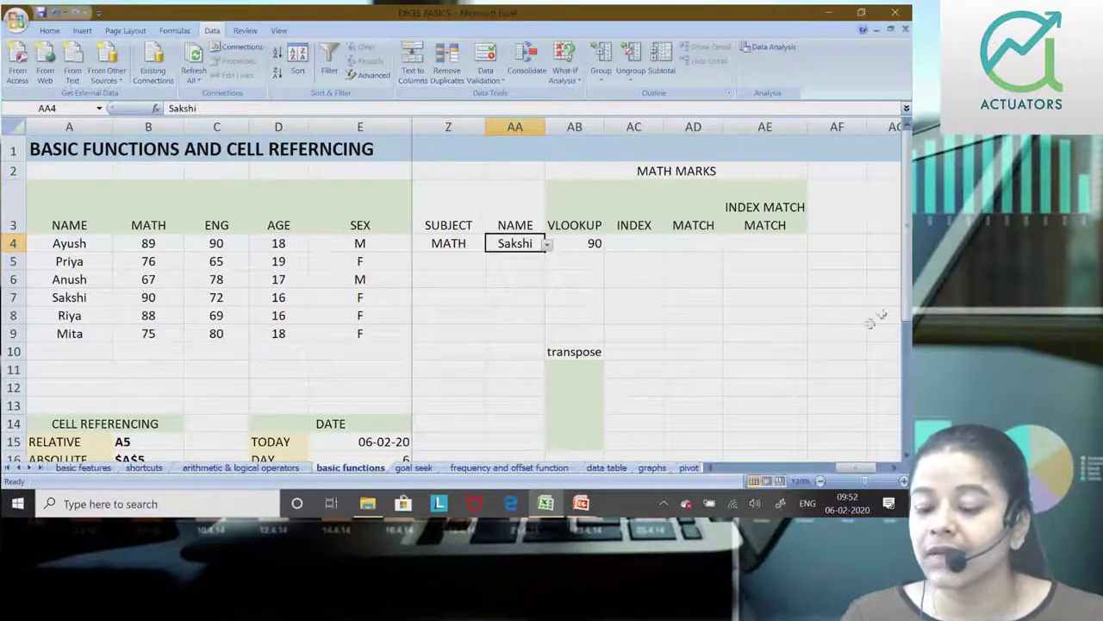
{"action": "scroll", "coordinate": [849, 298], "scroll_direction": "down", "scroll_amount": 2}
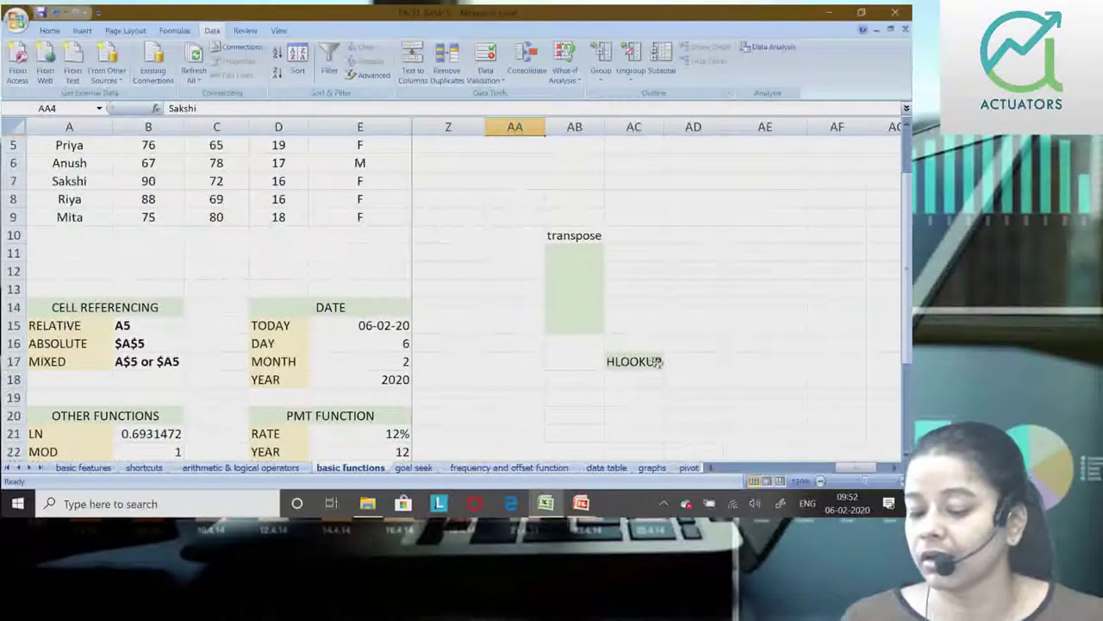
{"action": "left_click", "coordinate": [659, 363]}
{"action": "left_click_drag", "start_coordinate": [905, 310], "coordinate": [905, 308]}
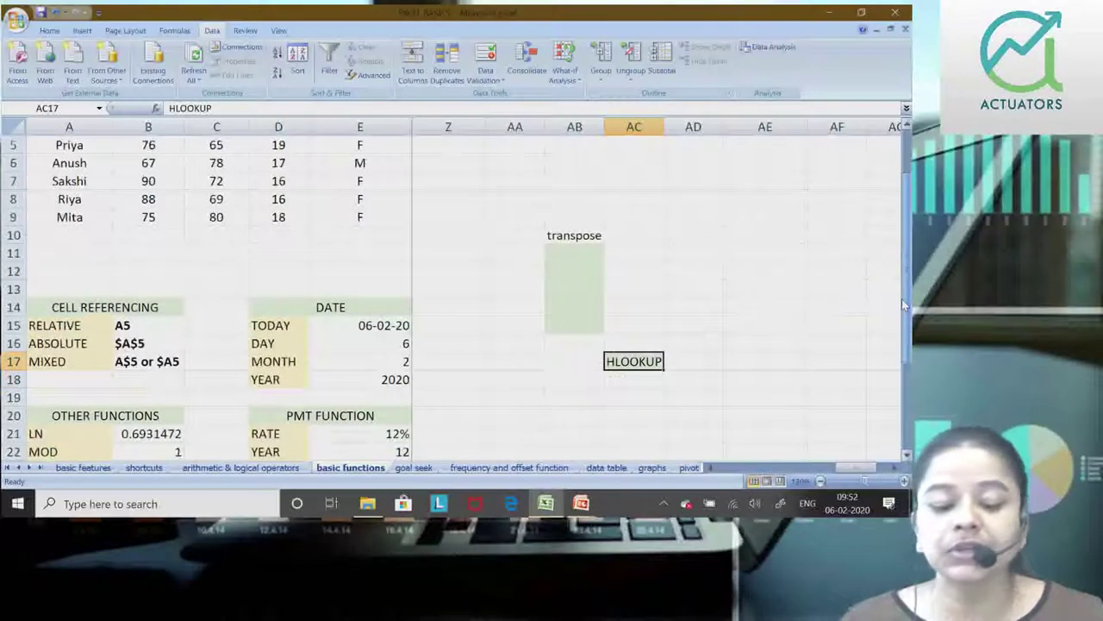
{"action": "left_click_drag", "start_coordinate": [906, 309], "coordinate": [905, 283]}
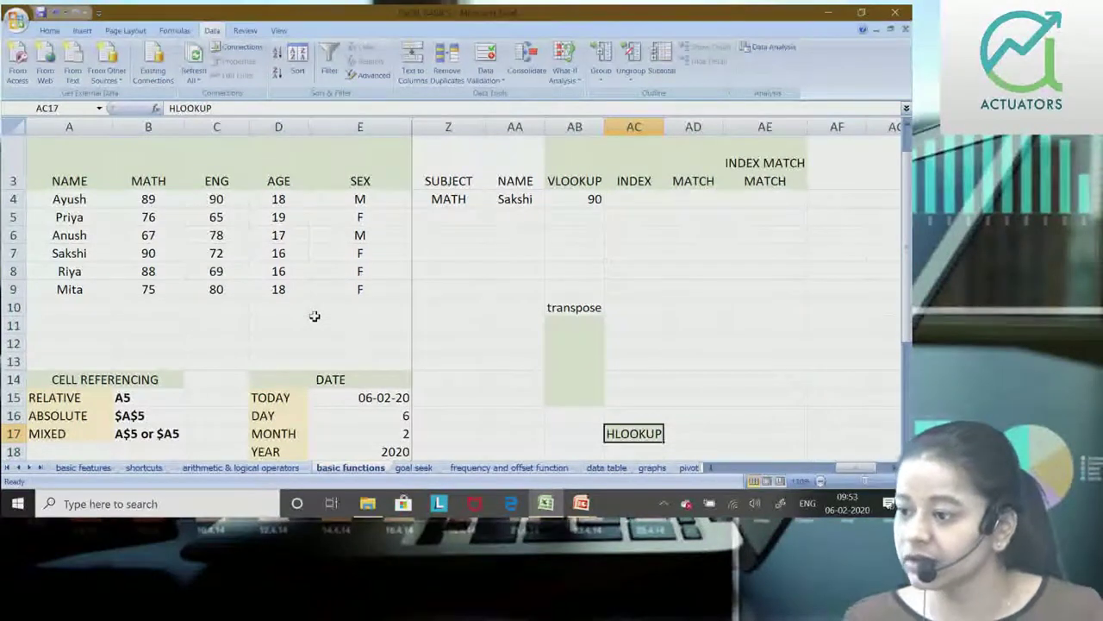
{"action": "mouse_move", "coordinate": [571, 323]}
{"action": "left_mouse_down"}
{"action": "mouse_move", "coordinate": [583, 402]}
{"action": "mouse_move", "coordinate": [884, 393]}
{"action": "left_mouse_up"}
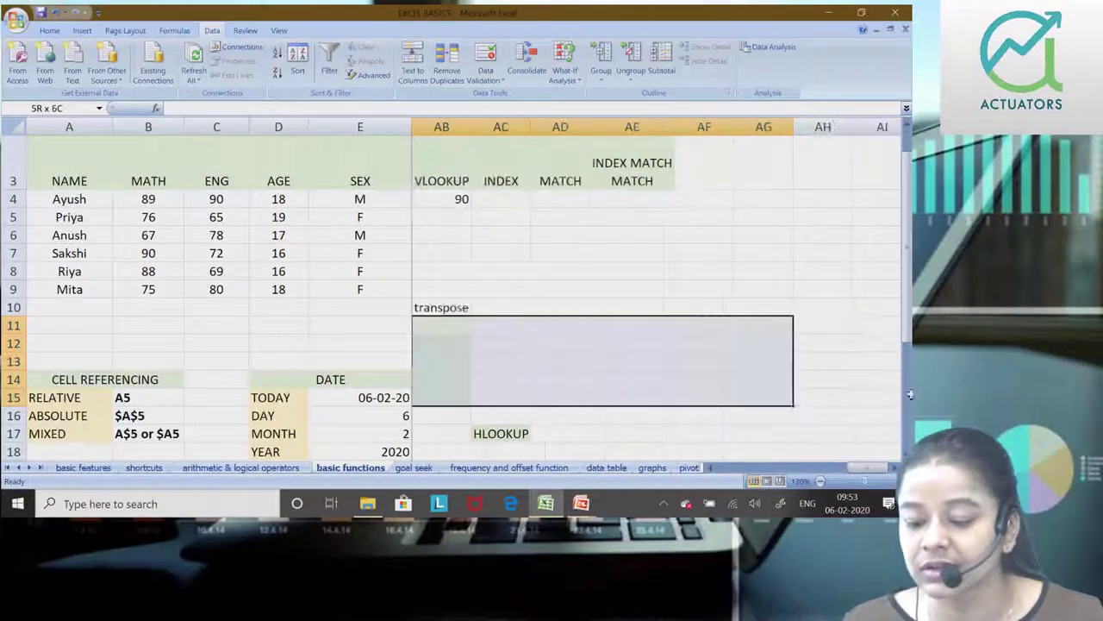
Step: Select the empty range AB11:AH15 beneath the transpose label
{"action": "left_click_drag", "start_coordinate": [888, 393], "coordinate": [720, 373]}
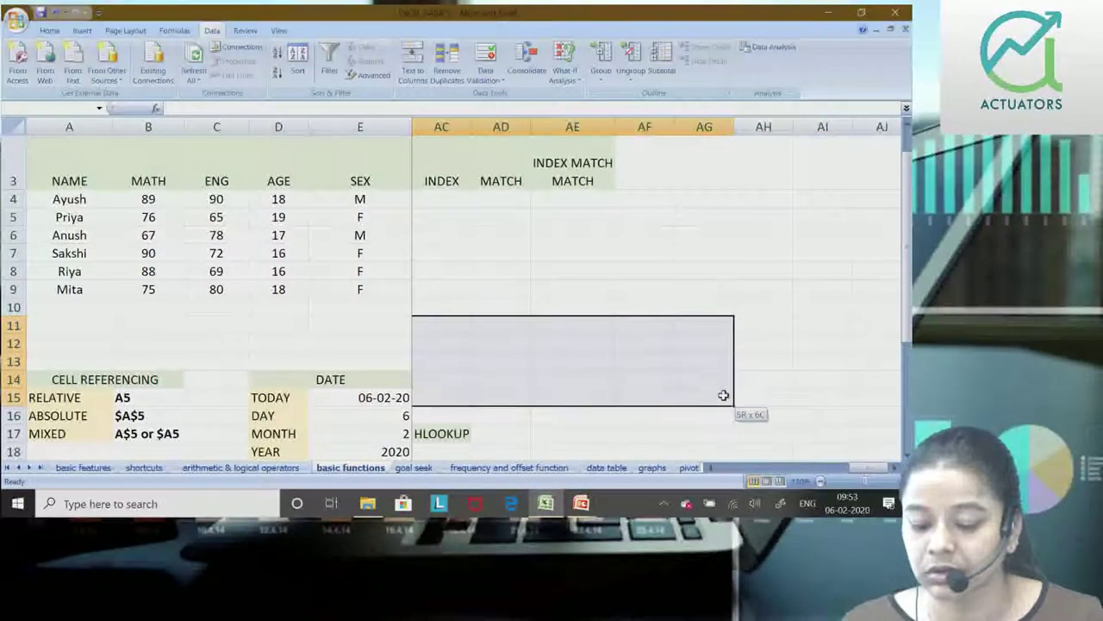
{"action": "mouse_move", "coordinate": [875, 472]}
{"action": "left_mouse_down"}
{"action": "mouse_move", "coordinate": [817, 476]}
{"action": "mouse_move", "coordinate": [858, 479]}
{"action": "left_mouse_up"}
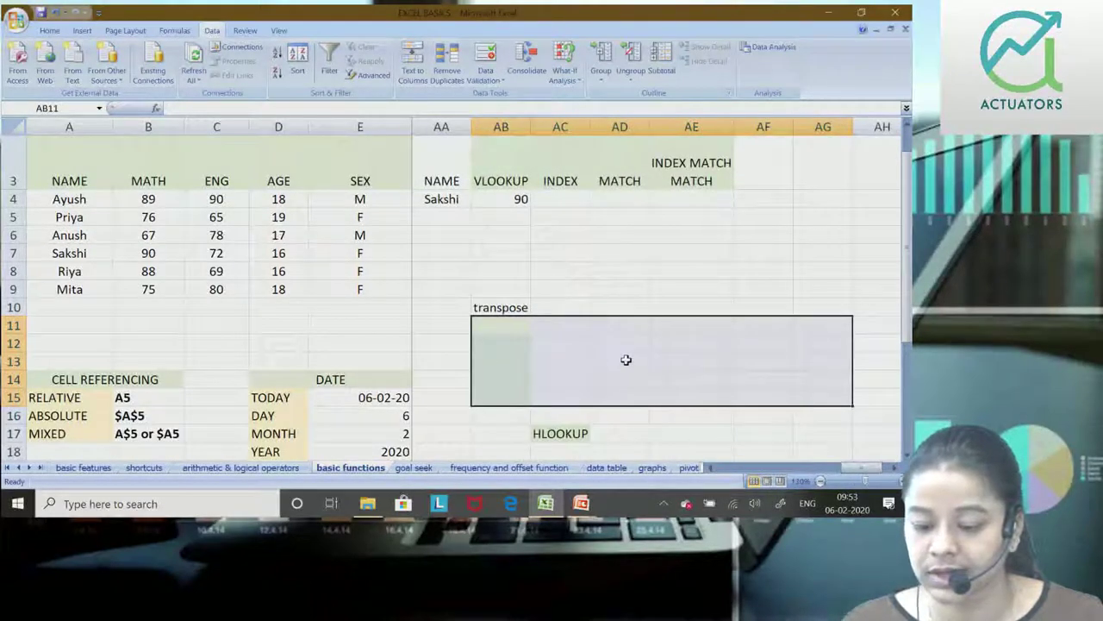
{"action": "left_click", "coordinate": [480, 331]}
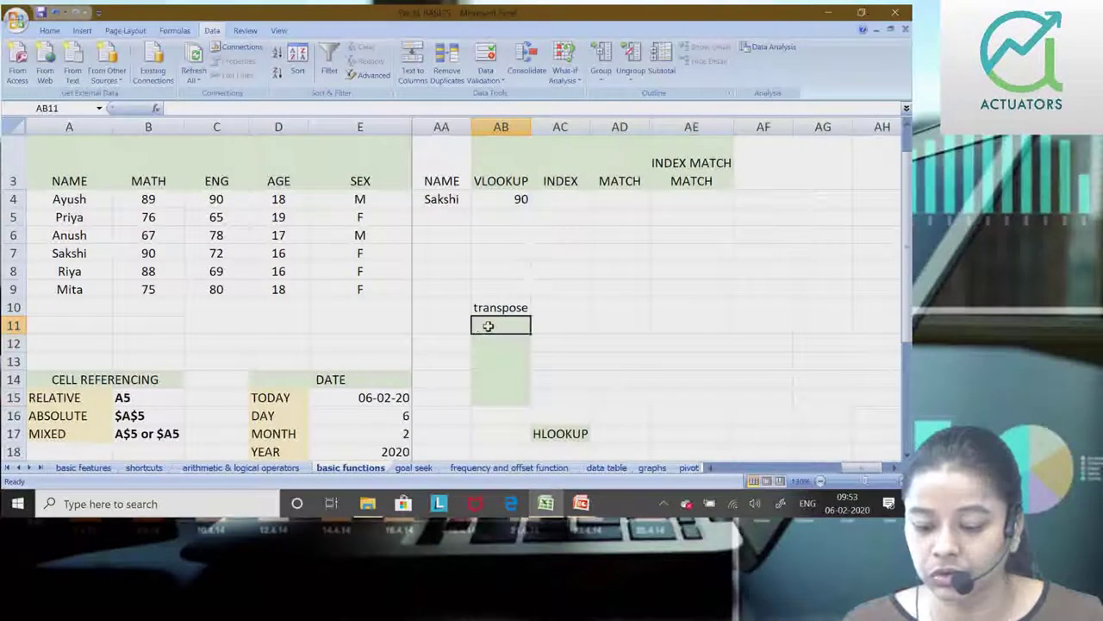
{"action": "left_click_drag", "start_coordinate": [488, 326], "coordinate": [564, 327]}
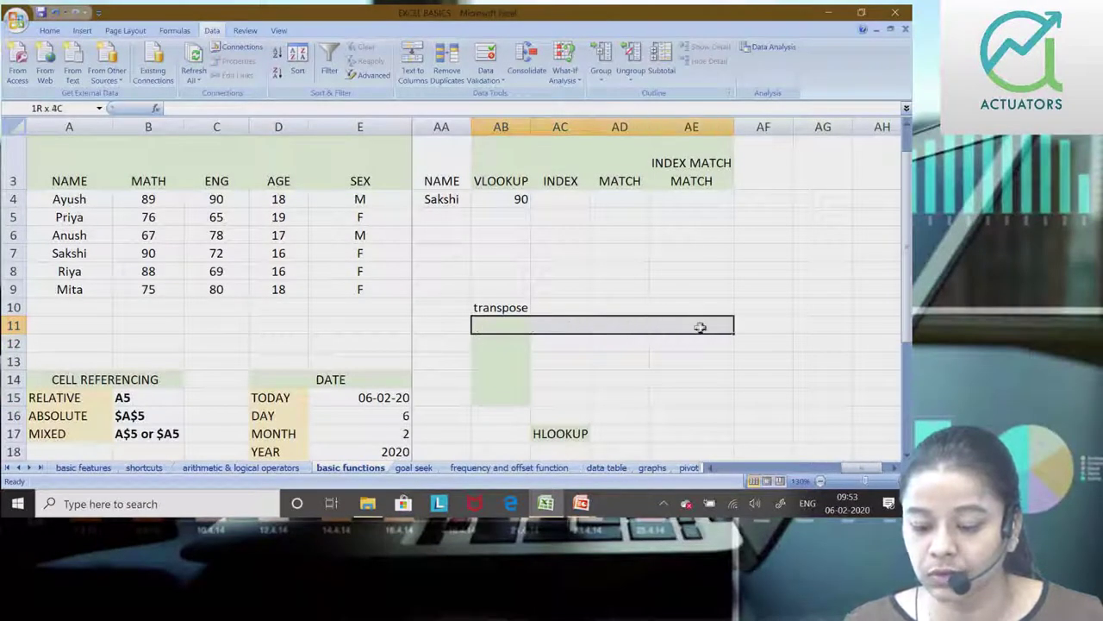
{"action": "mouse_move", "coordinate": [578, 326]}
{"action": "left_mouse_down"}
{"action": "mouse_move", "coordinate": [866, 327]}
{"action": "mouse_move", "coordinate": [861, 401]}
{"action": "left_mouse_up"}
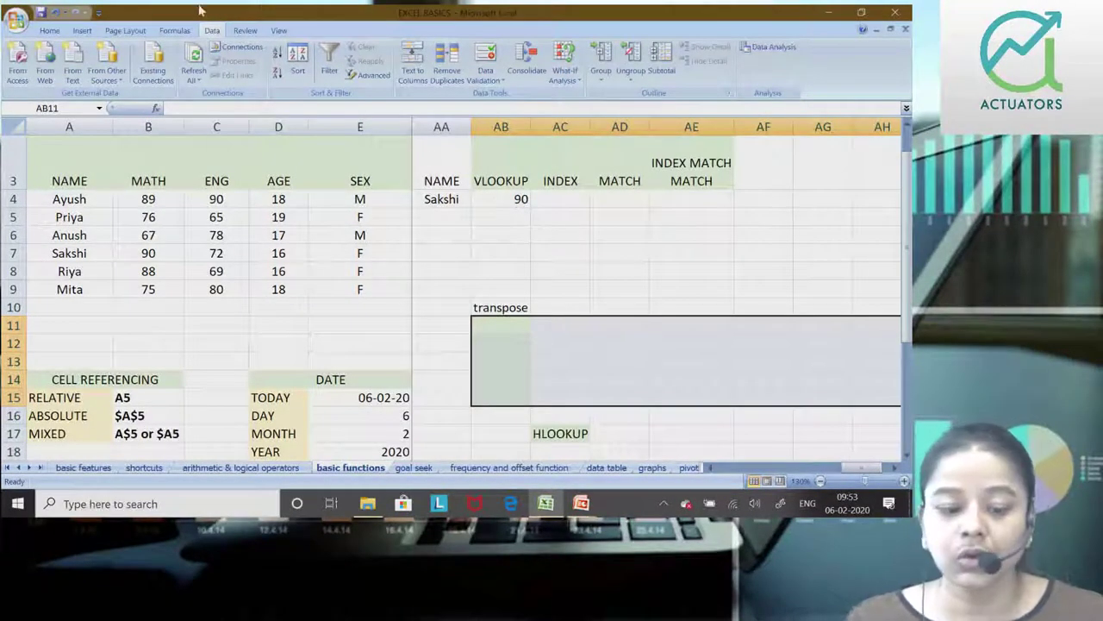
{"action": "left_click", "coordinate": [200, 107]}
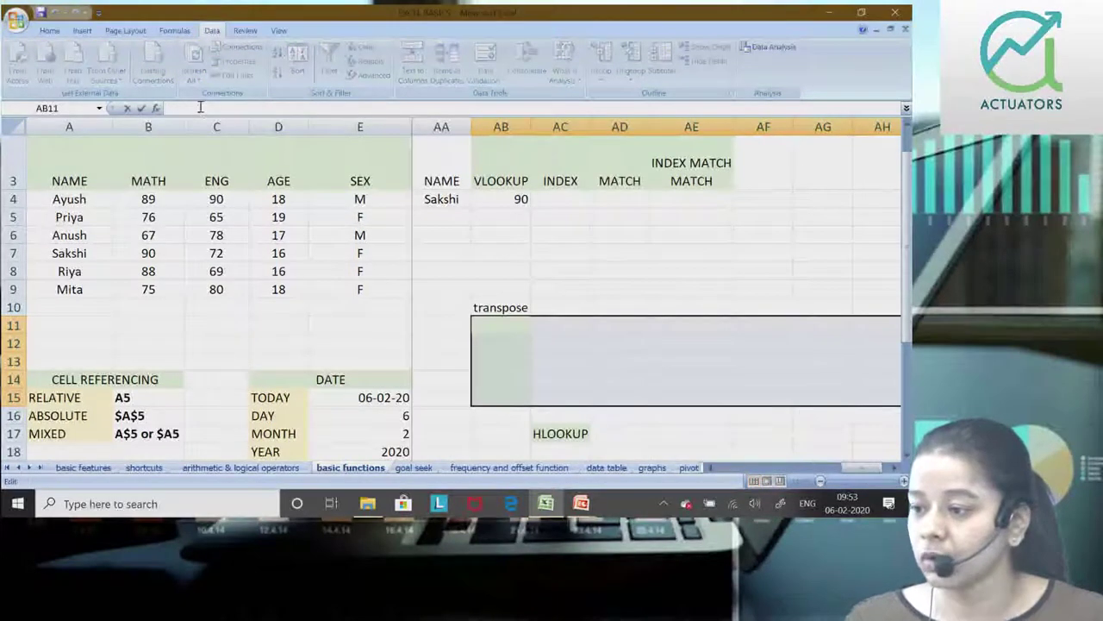
Step: Enter {=TRANSPOSE(A3:E9)} as an array formula across AB11:AH15
{"action": "type", "text": "=TRANS"}
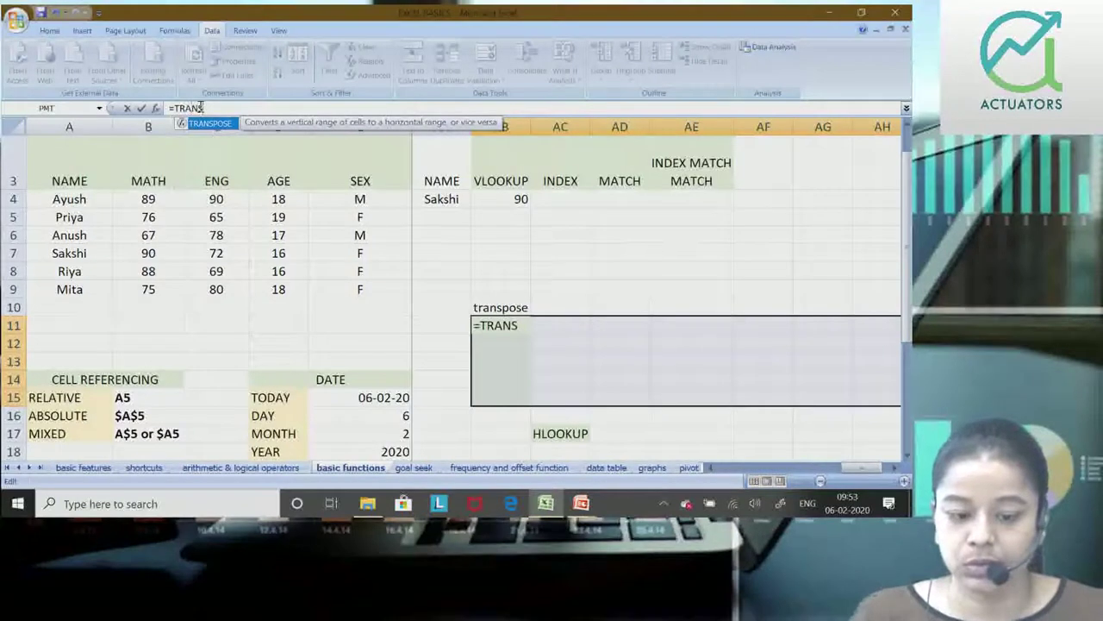
{"action": "double_click", "coordinate": [207, 125]}
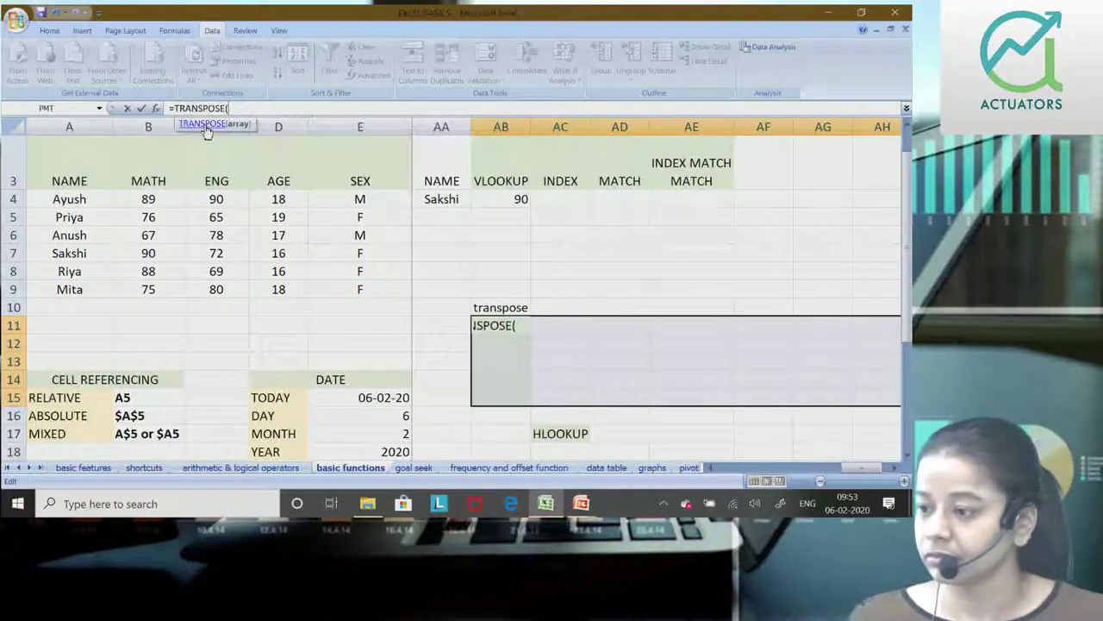
{"action": "mouse_move", "coordinate": [63, 151]}
{"action": "left_mouse_down"}
{"action": "mouse_move", "coordinate": [150, 166]}
{"action": "mouse_move", "coordinate": [336, 294]}
{"action": "left_mouse_up"}
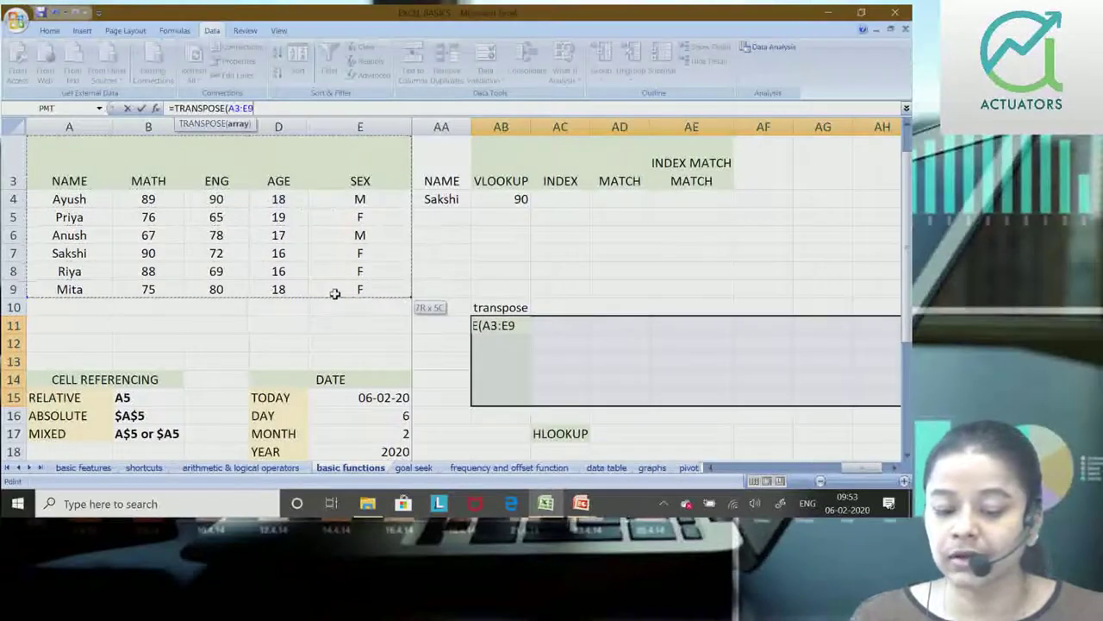
{"action": "type", "text": ")"}
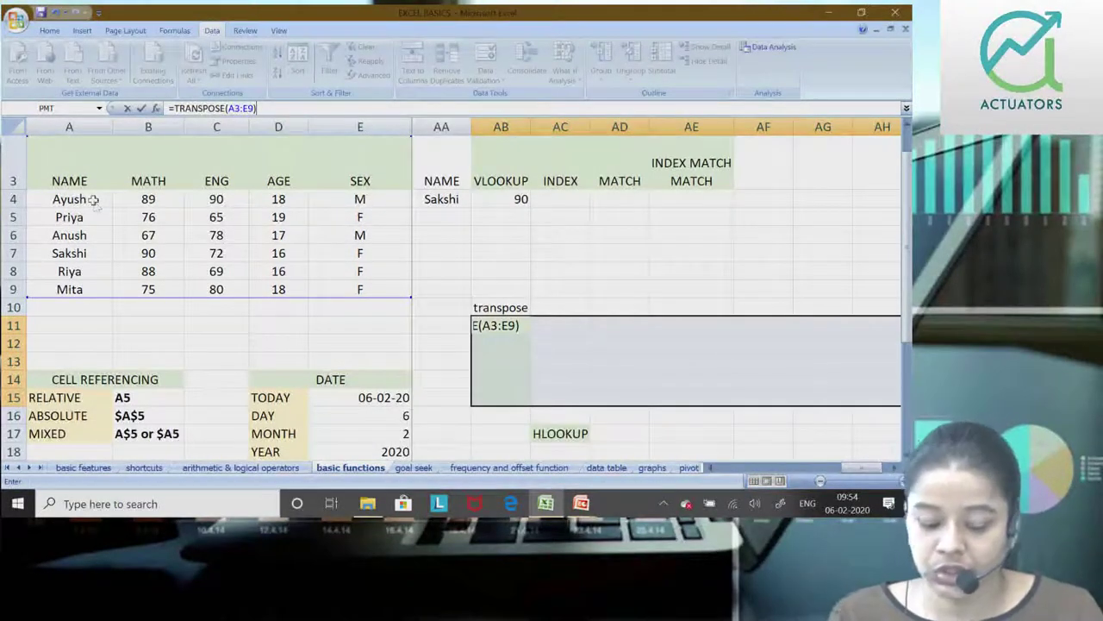
{"action": "key", "text": "ctrl+shift+Return"}
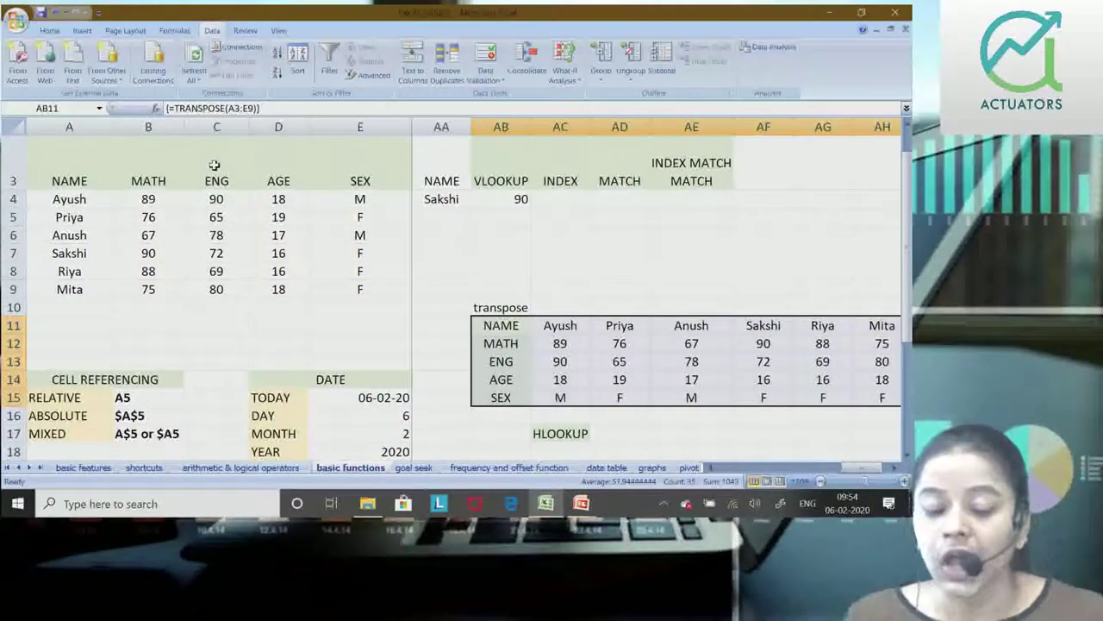
{"action": "left_click", "coordinate": [598, 285]}
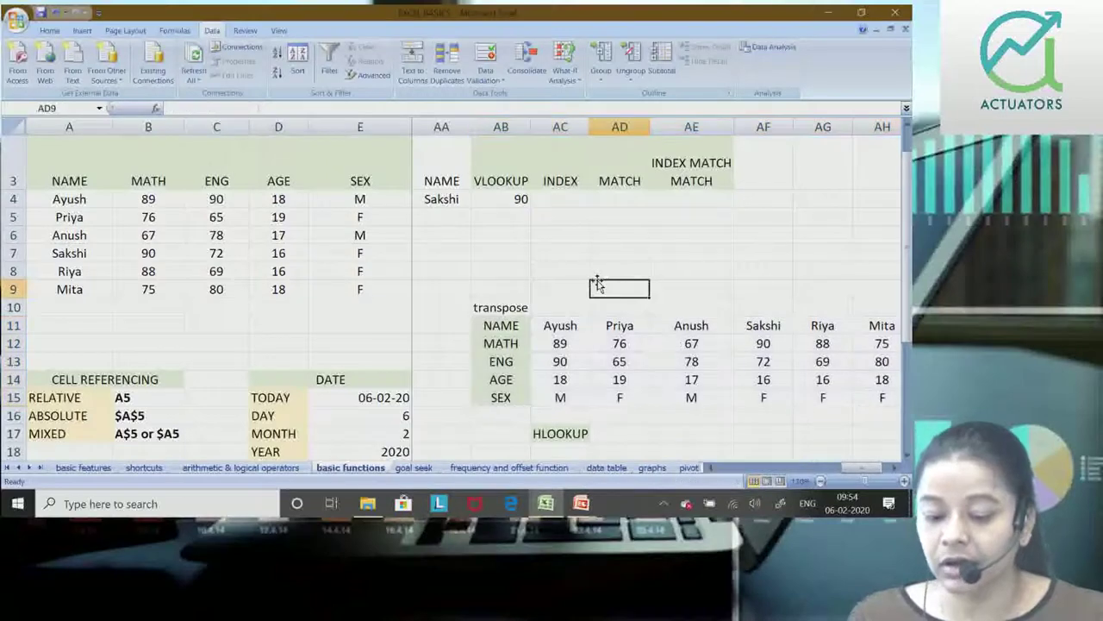
{"action": "left_click", "coordinate": [566, 344]}
{"action": "left_click", "coordinate": [564, 365]}
{"action": "left_click", "coordinate": [662, 358]}
{"action": "left_click", "coordinate": [681, 345]}
{"action": "left_click", "coordinate": [593, 356]}
{"action": "left_click", "coordinate": [607, 381]}
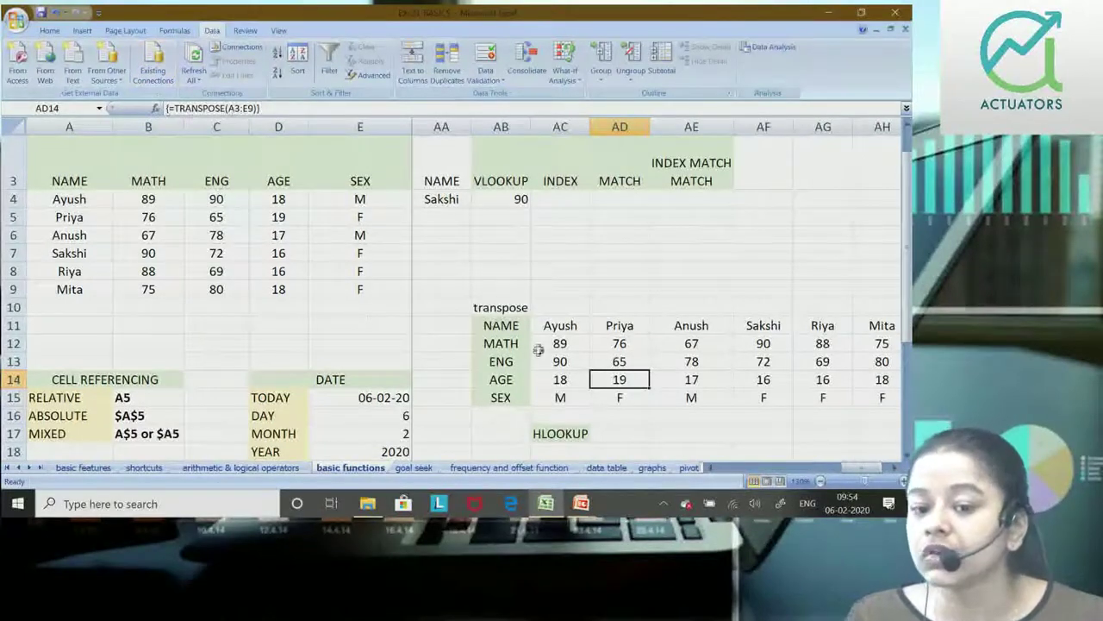
{"action": "left_click", "coordinate": [556, 397]}
{"action": "left_click", "coordinate": [552, 363]}
{"action": "left_click", "coordinate": [739, 379]}
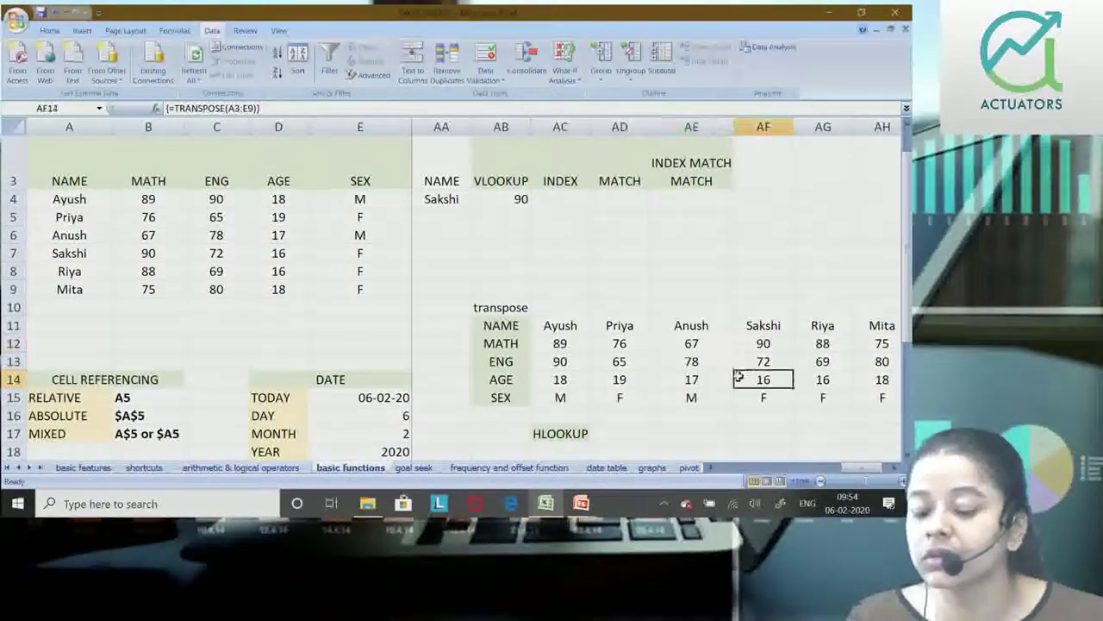
{"action": "left_click", "coordinate": [759, 362]}
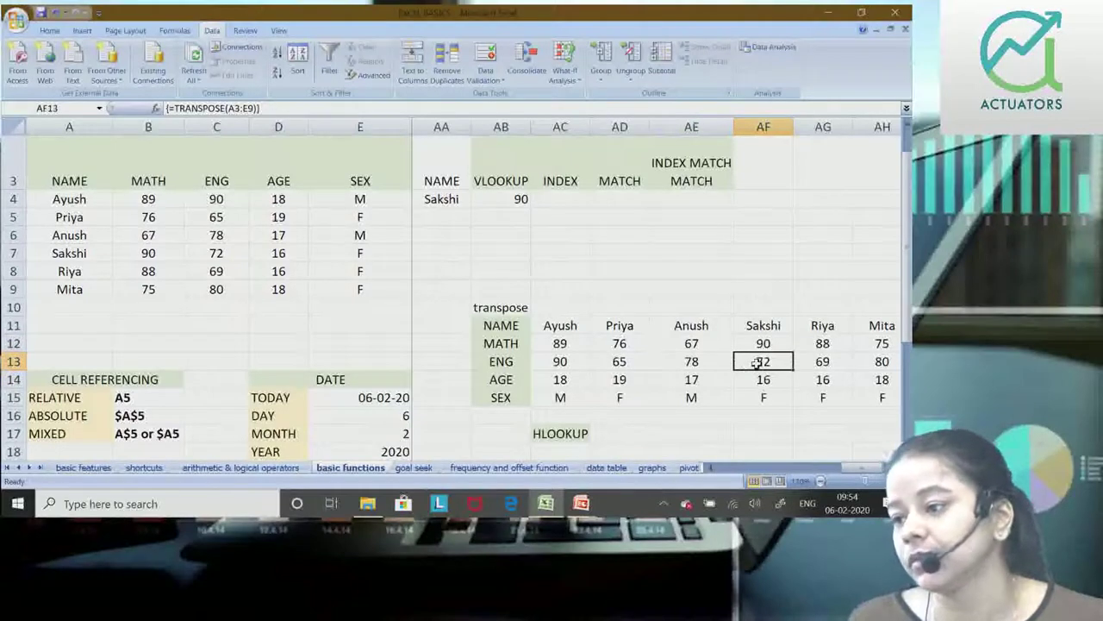
{"action": "left_click", "coordinate": [503, 306]}
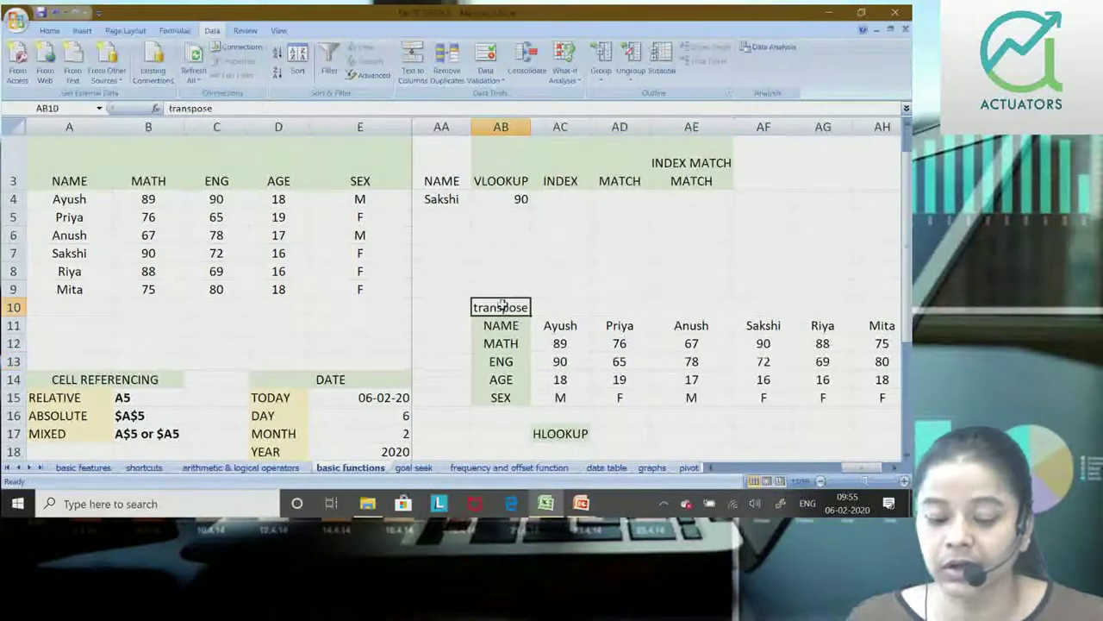
{"action": "left_click", "coordinate": [50, 31]}
{"action": "left_click", "coordinate": [280, 217]}
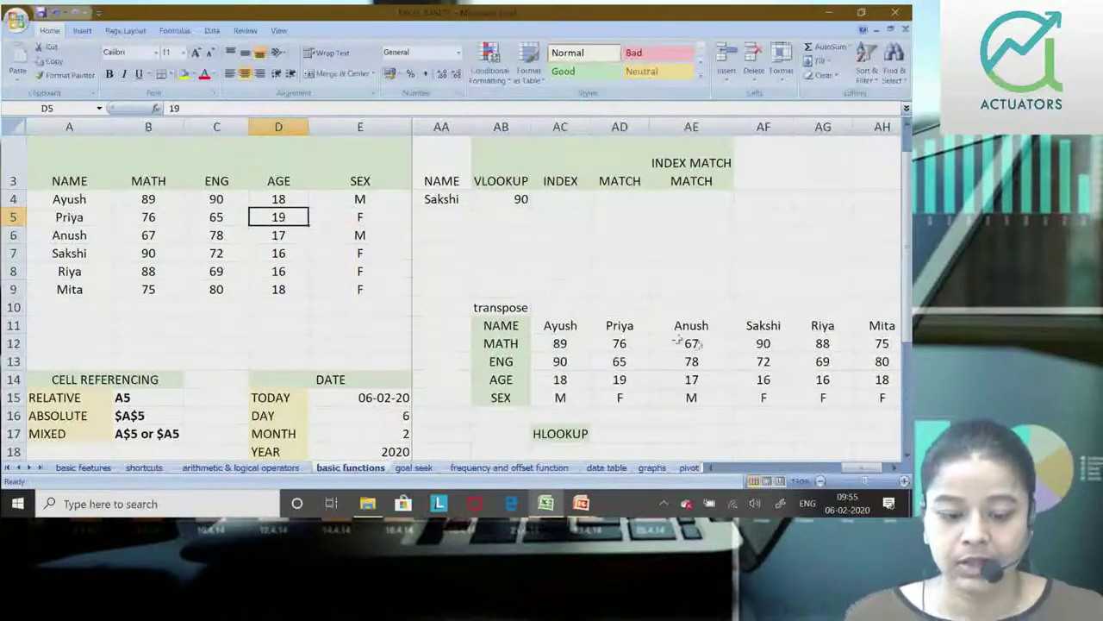
{"action": "type", "text": "20"}
{"action": "key", "text": "Return"}
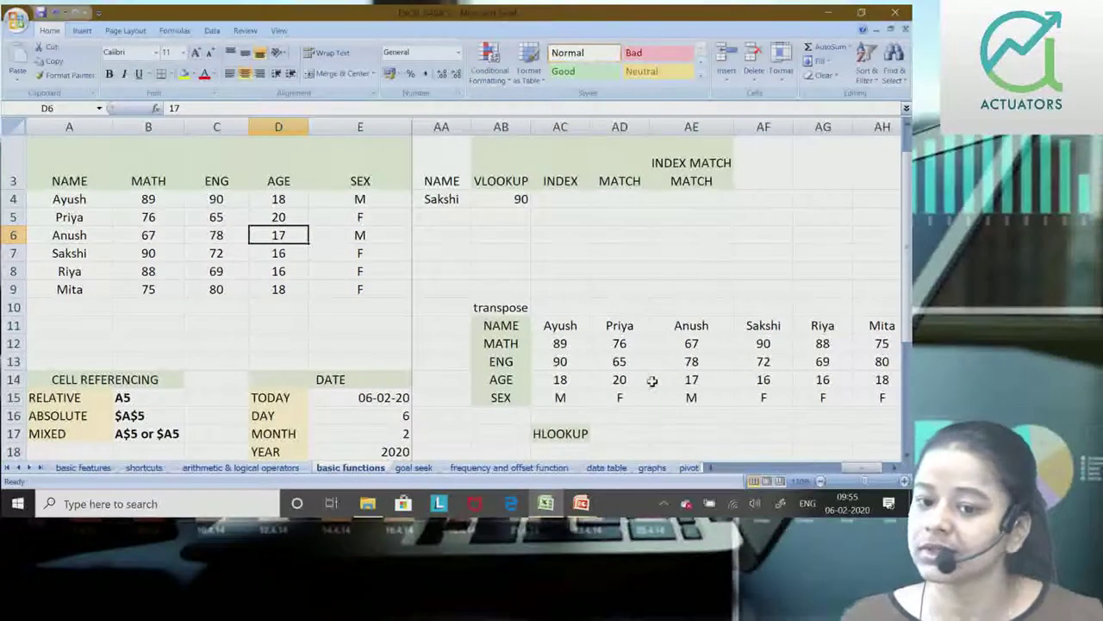
{"action": "key", "text": "Up"}
{"action": "type", "text": "19"}
{"action": "key", "text": "Return"}
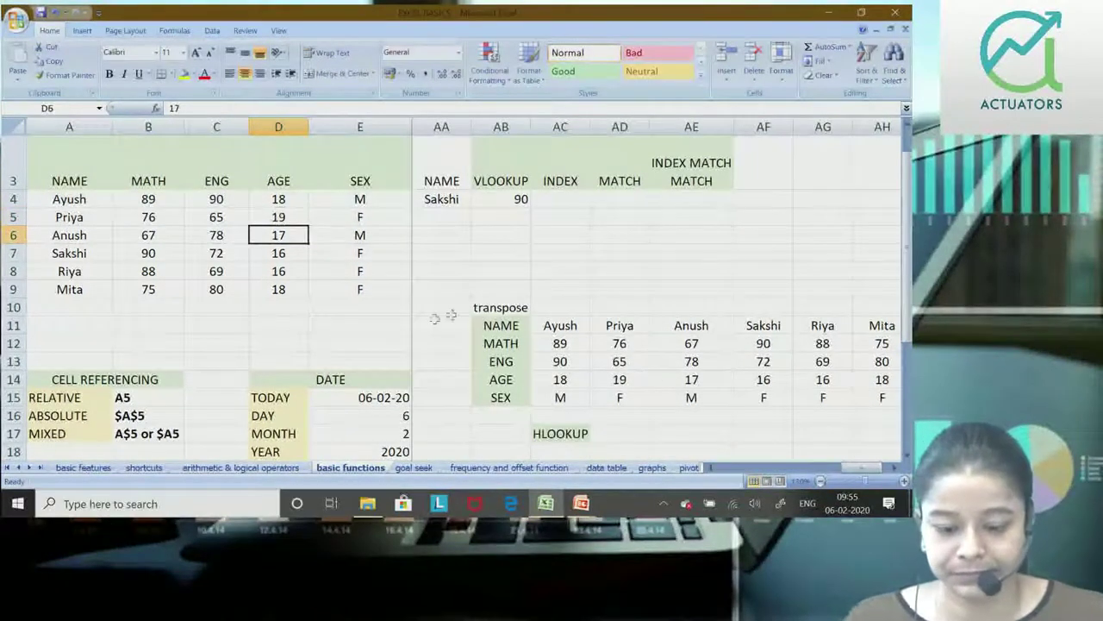
{"action": "left_click", "coordinate": [502, 308]}
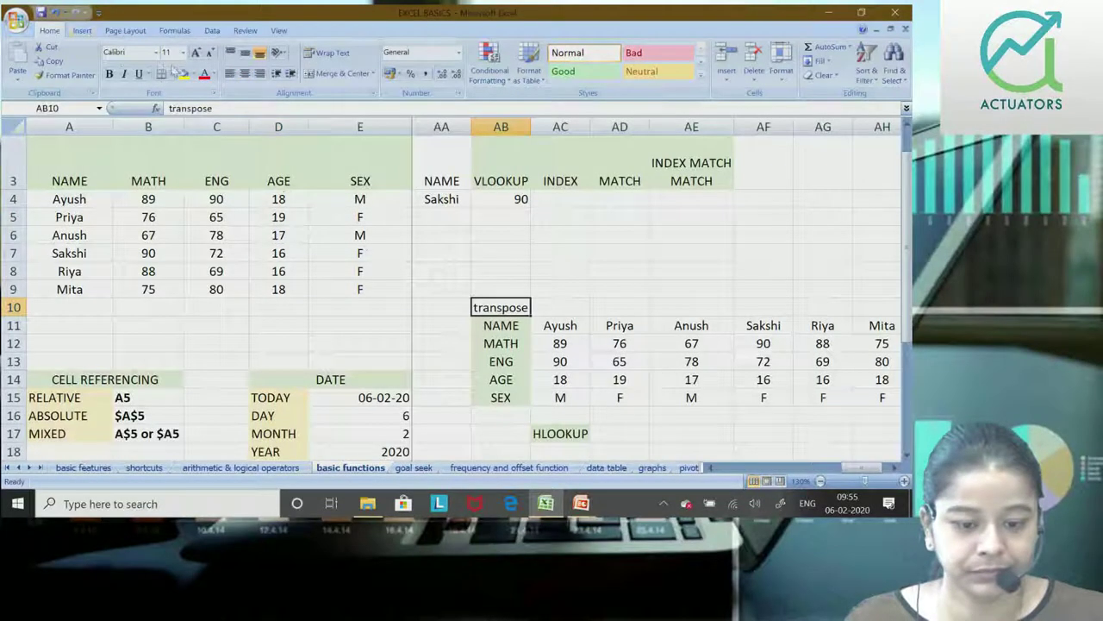
Step: Fill the transpose heading cell AB10 with orange, then scroll down to the transposed table
{"action": "left_click", "coordinate": [194, 75]}
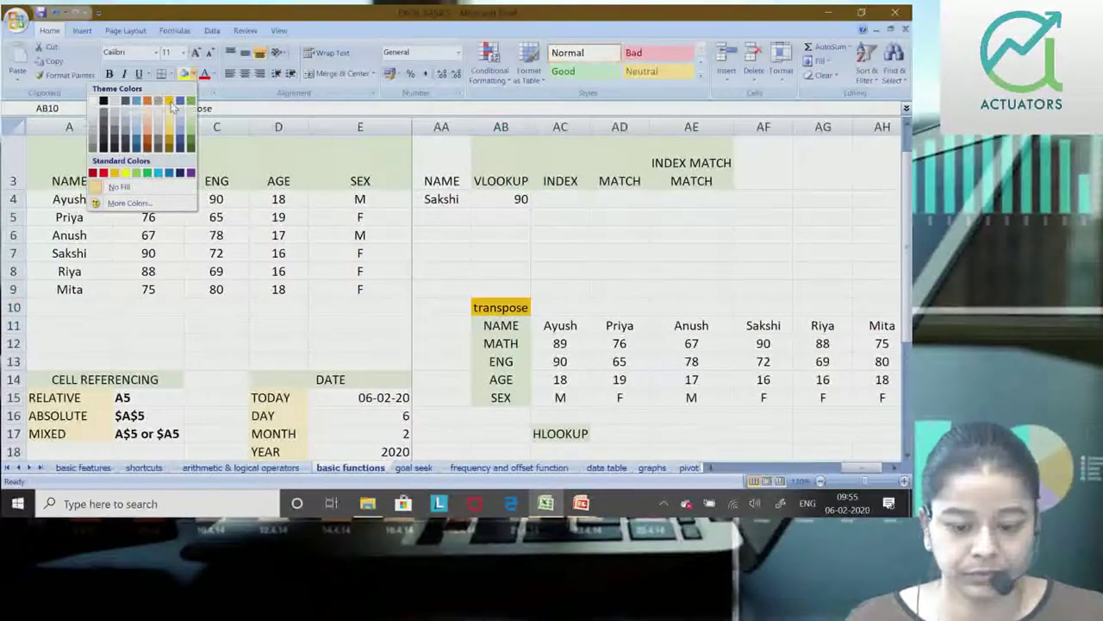
{"action": "left_click", "coordinate": [169, 101]}
{"action": "left_click", "coordinate": [542, 291]}
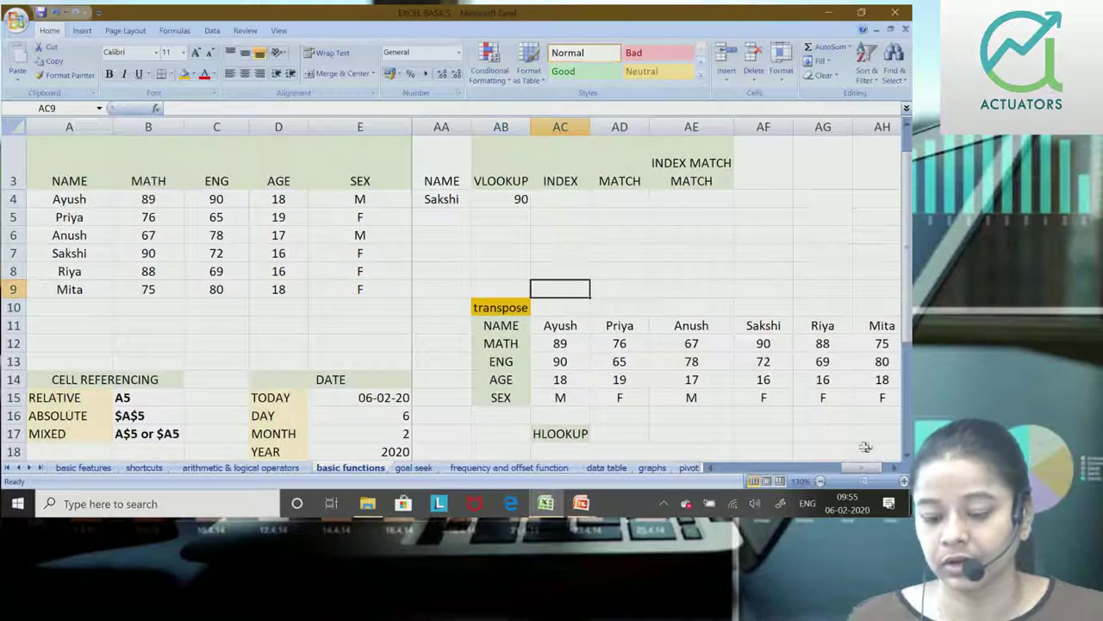
{"action": "left_click_drag", "start_coordinate": [867, 470], "coordinate": [876, 477]}
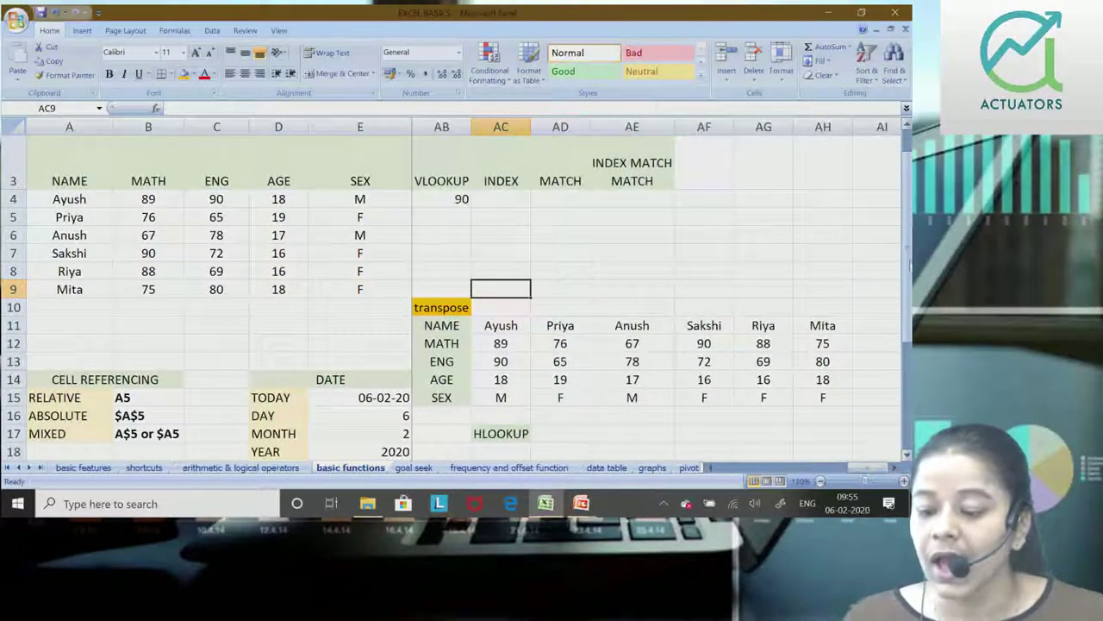
{"action": "left_click_drag", "start_coordinate": [907, 250], "coordinate": [907, 259]}
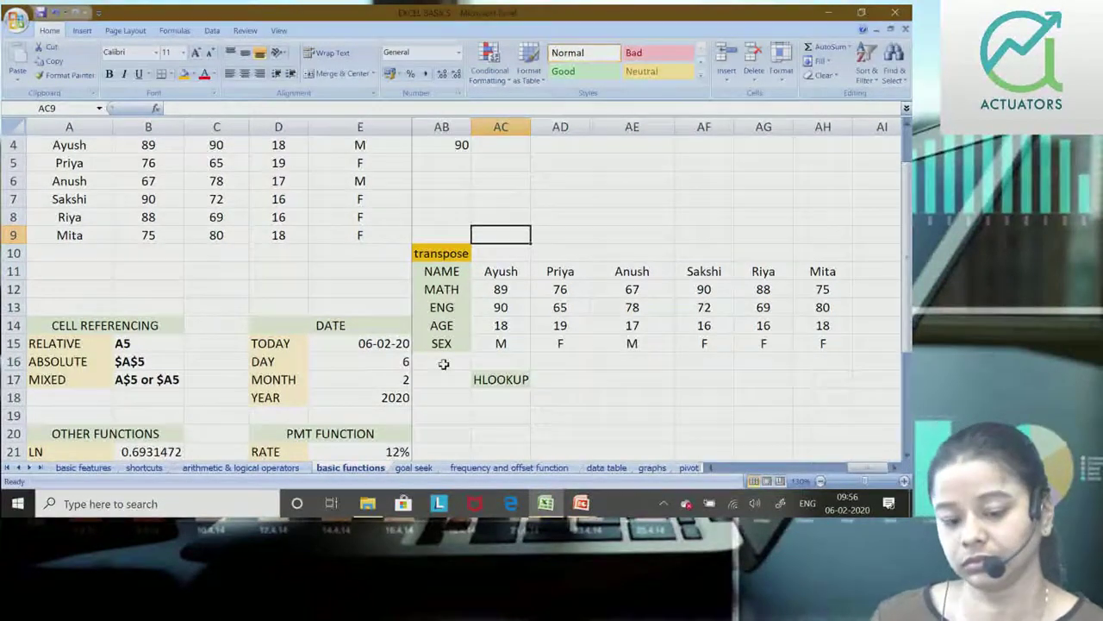
{"action": "key", "text": "Down"}
{"action": "key", "text": "Down"}
{"action": "key", "text": "Down"}
{"action": "key", "text": "Down"}
{"action": "key", "text": "Down"}
{"action": "key", "text": "Down"}
{"action": "key", "text": "Down"}
{"action": "key", "text": "Down"}
{"action": "key", "text": "Down"}
{"action": "key", "text": "Down"}
{"action": "key", "text": "Down"}
{"action": "key", "text": "Down"}
{"action": "key", "text": "Down"}
{"action": "key", "text": "Down"}
{"action": "key", "text": "Down"}
{"action": "key", "text": "Down"}
{"action": "key", "text": "Down"}
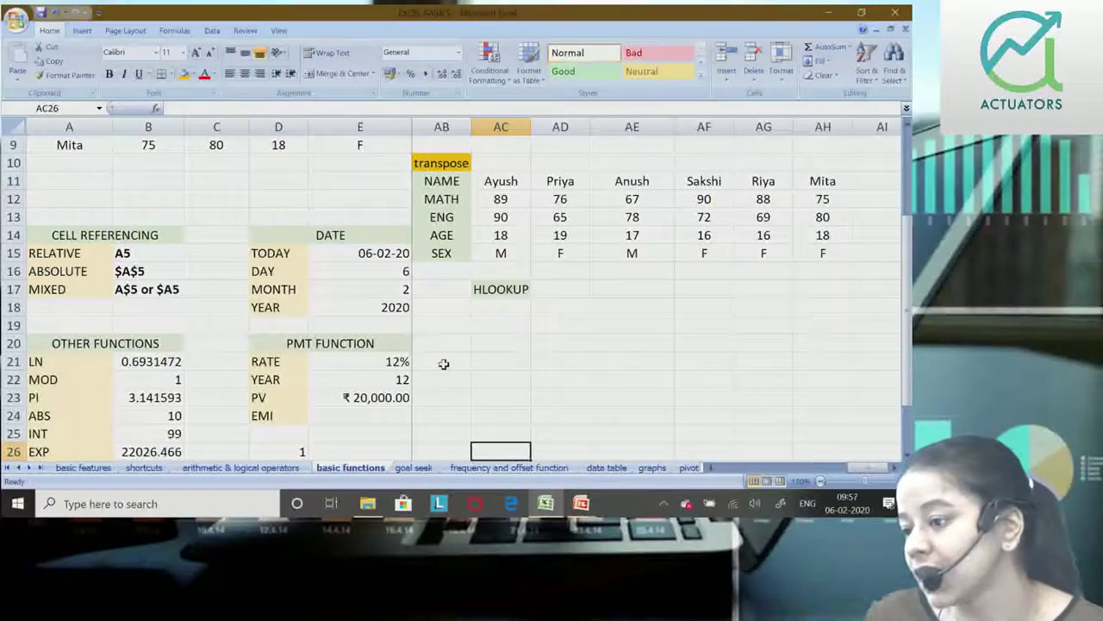
{"action": "left_click", "coordinate": [546, 288]}
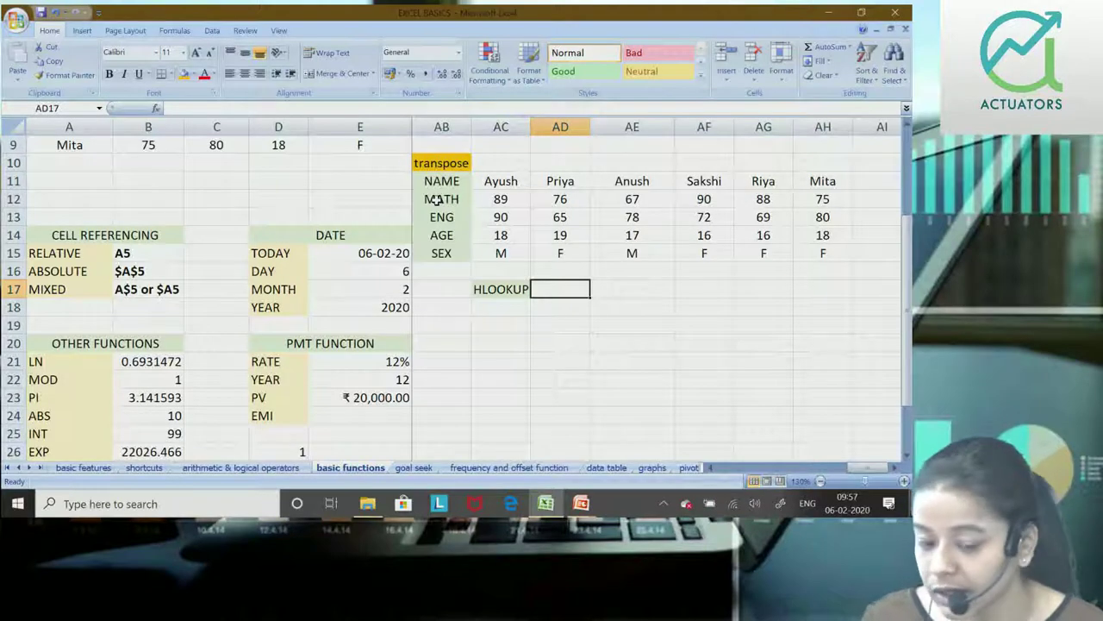
{"action": "left_click", "coordinate": [504, 183]}
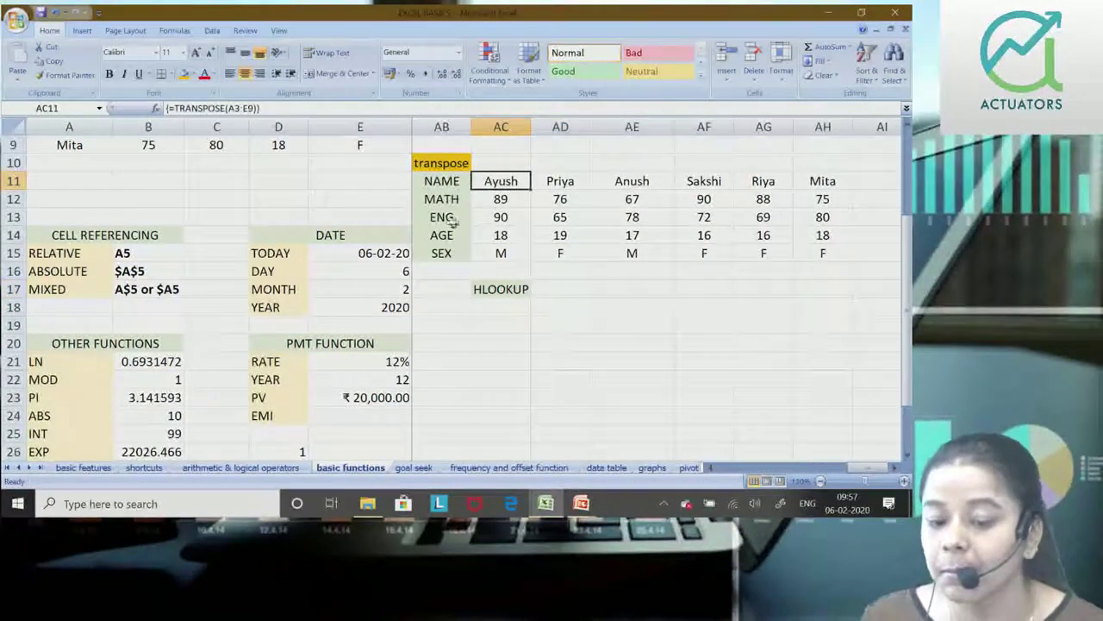
{"action": "left_click", "coordinate": [430, 202]}
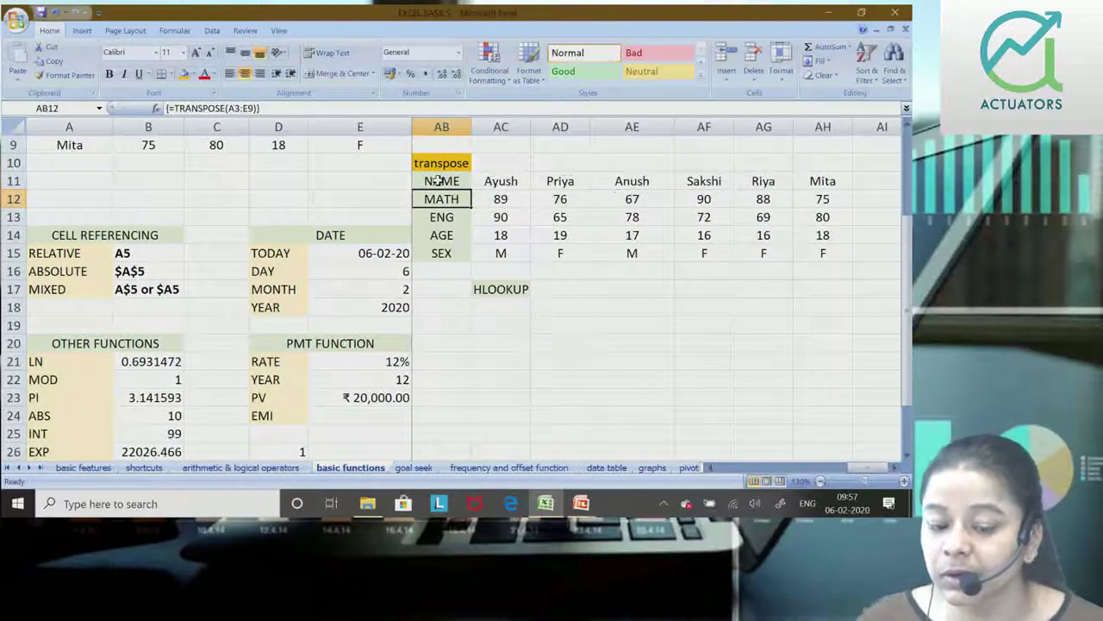
{"action": "left_click_drag", "start_coordinate": [439, 181], "coordinate": [800, 252]}
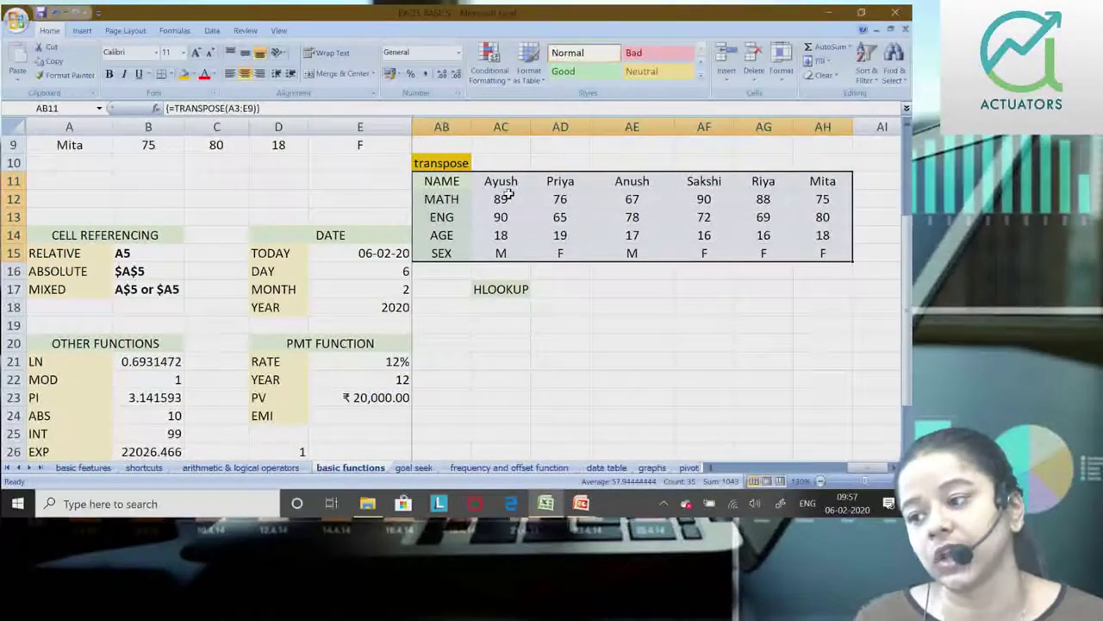
{"action": "left_click", "coordinate": [554, 284]}
Step: Enter a name in AD17, then erase it so AD17 stays empty
{"action": "double_click", "coordinate": [556, 287]}
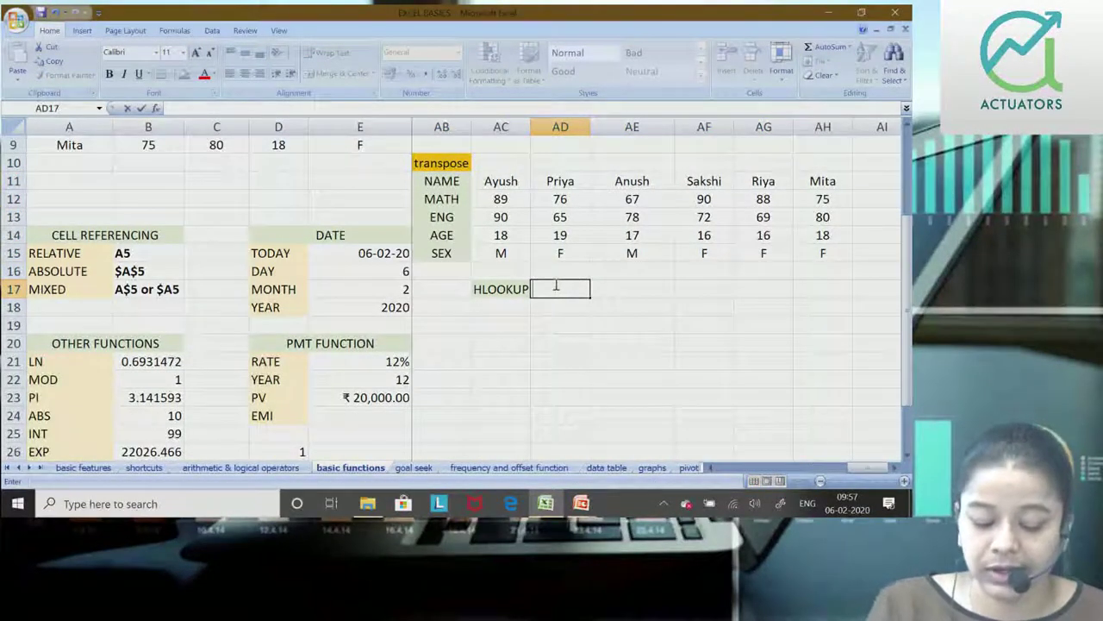
{"action": "type", "text": "A"}
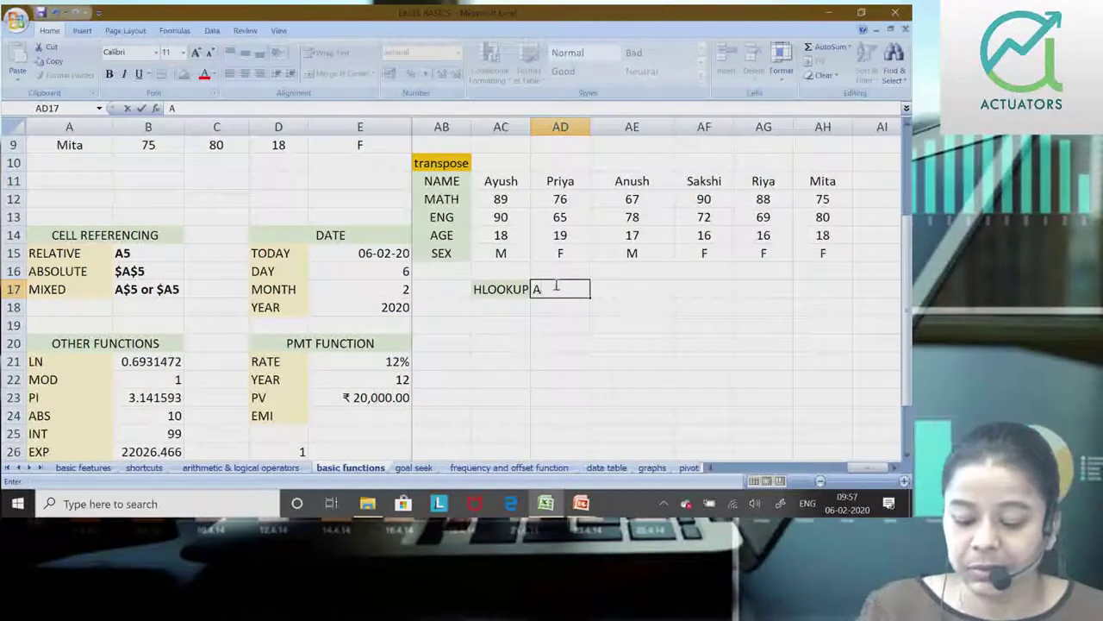
{"action": "type", "text": "P"}
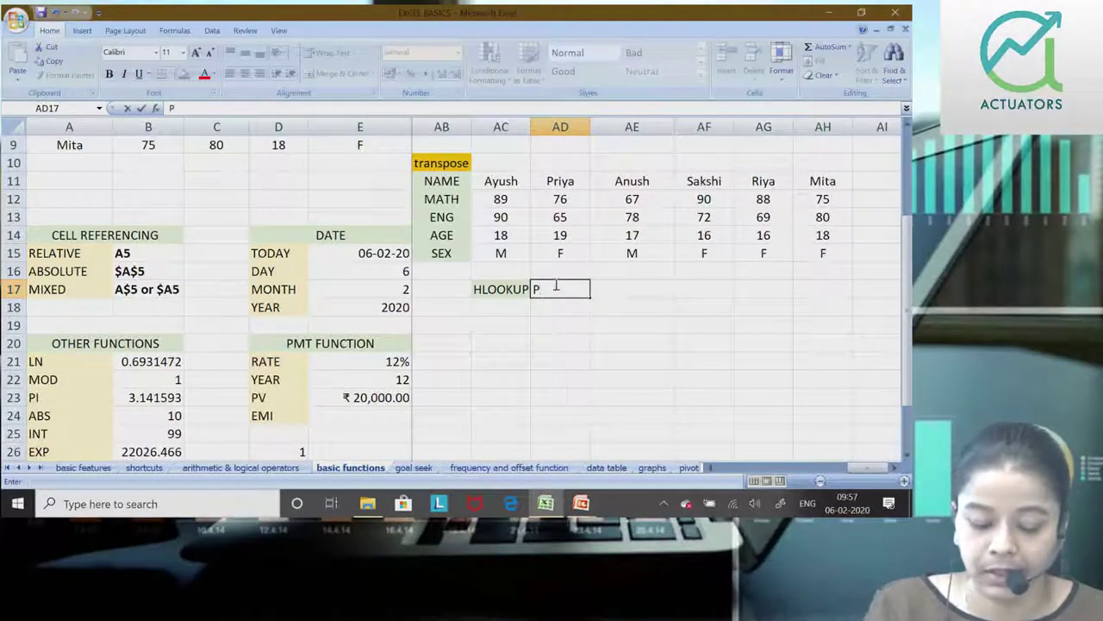
{"action": "type", "text": "I"}
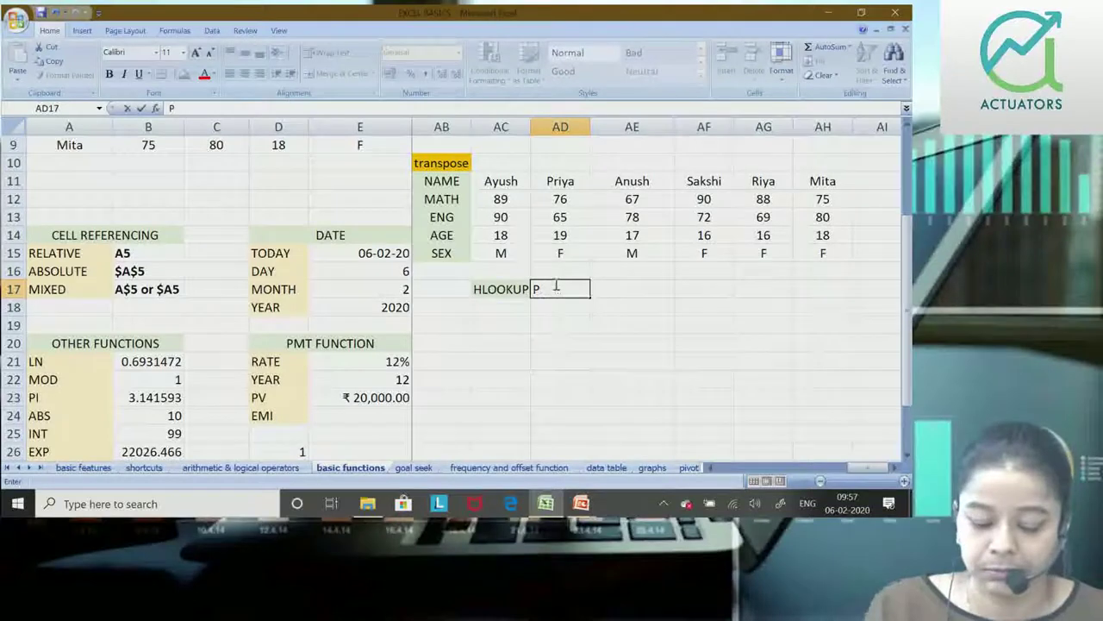
{"action": "type", "text": "a"}
{"action": "key", "text": "Return"}
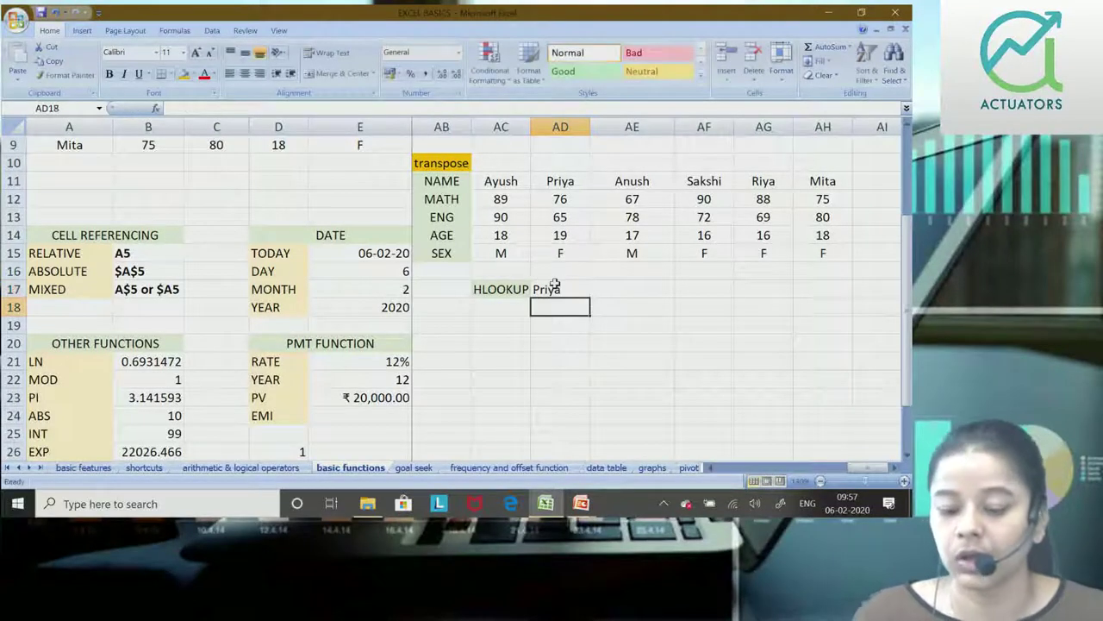
{"action": "left_click", "coordinate": [552, 288]}
{"action": "double_click", "coordinate": [543, 289]}
{"action": "key", "text": "BackSpace"}
{"action": "key", "text": "BackSpace"}
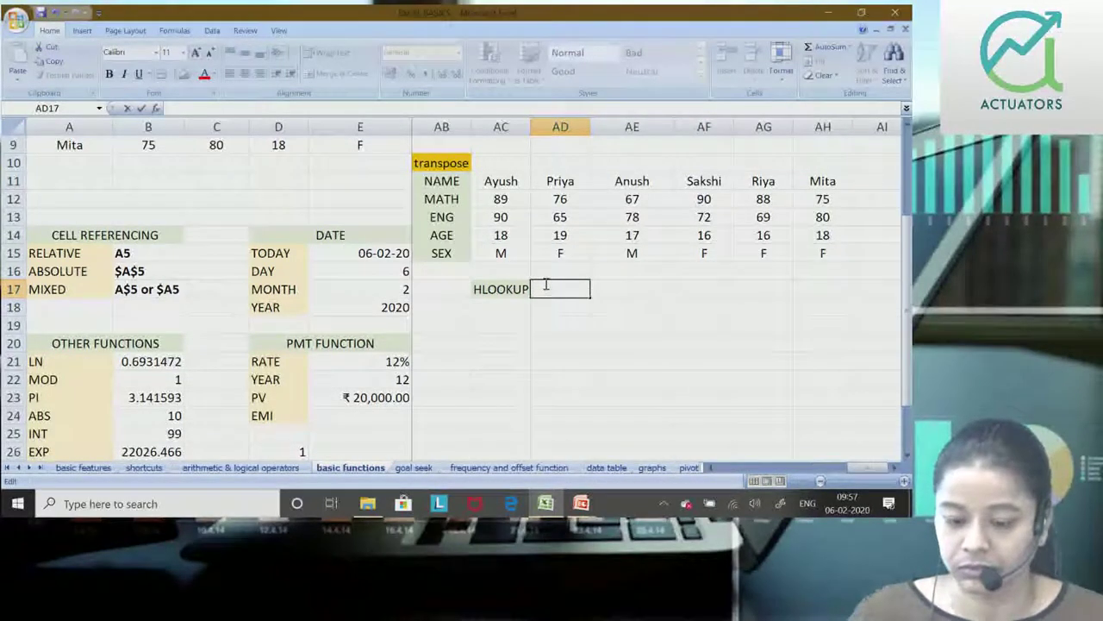
{"action": "key", "text": "Return"}
Step: Enter Priya centred in AC18 and start =HLOOKUP( in AD18
{"action": "key", "text": "Left"}
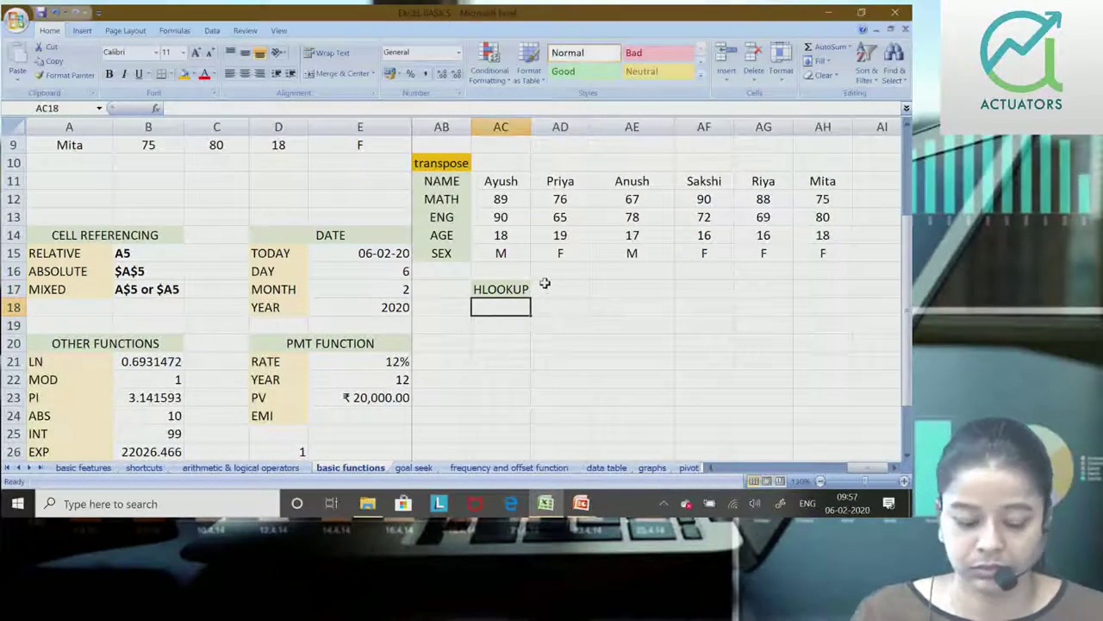
{"action": "type", "text": "Priya"}
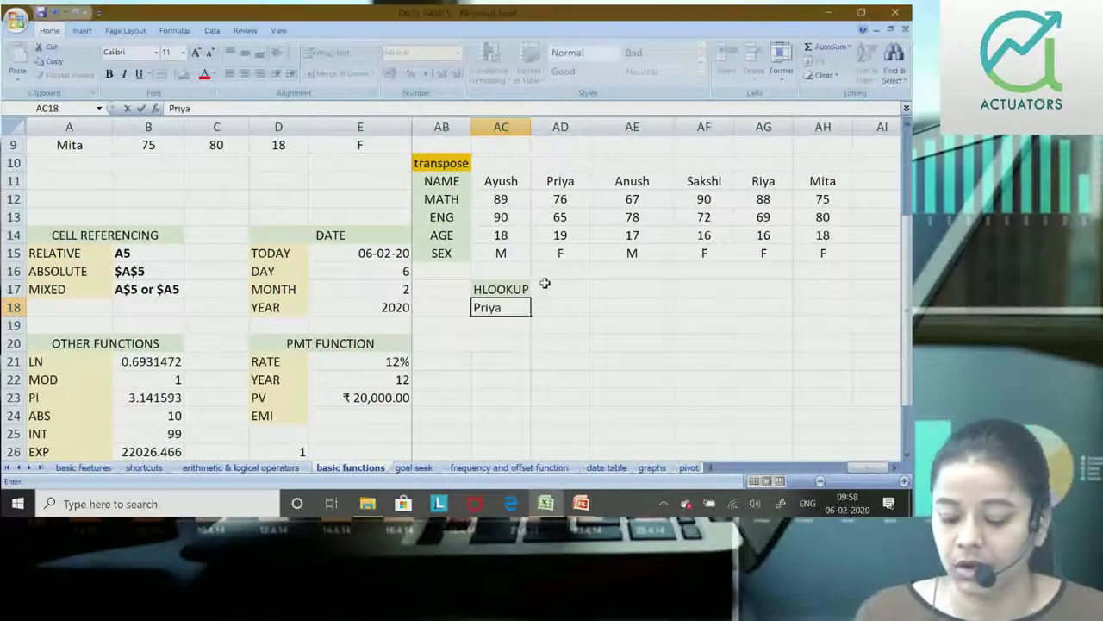
{"action": "key", "text": "Tab"}
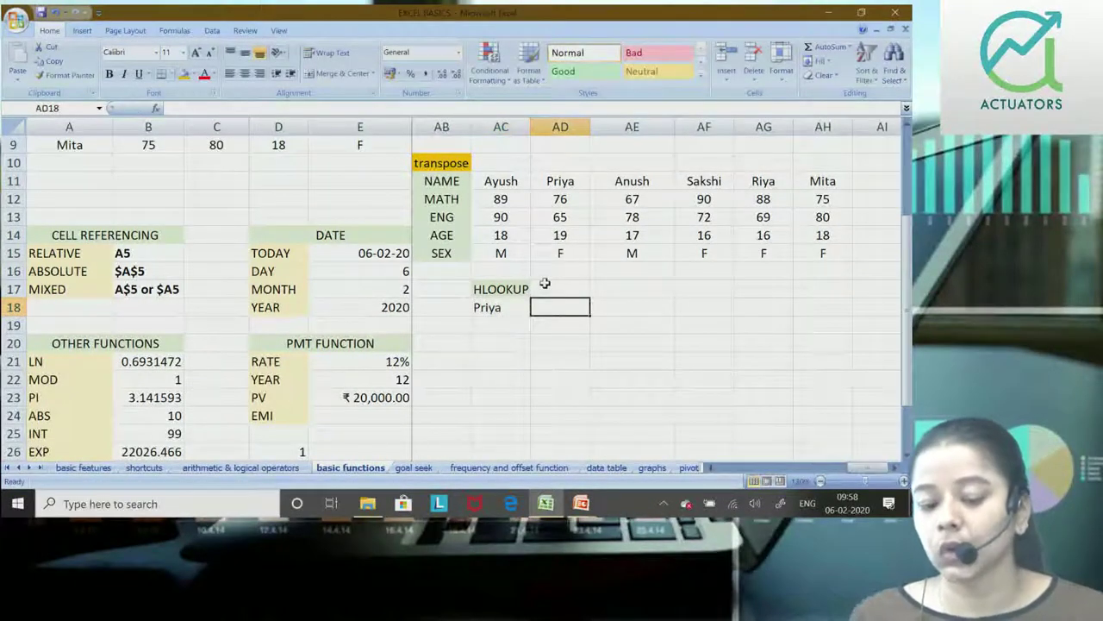
{"action": "left_click", "coordinate": [519, 306]}
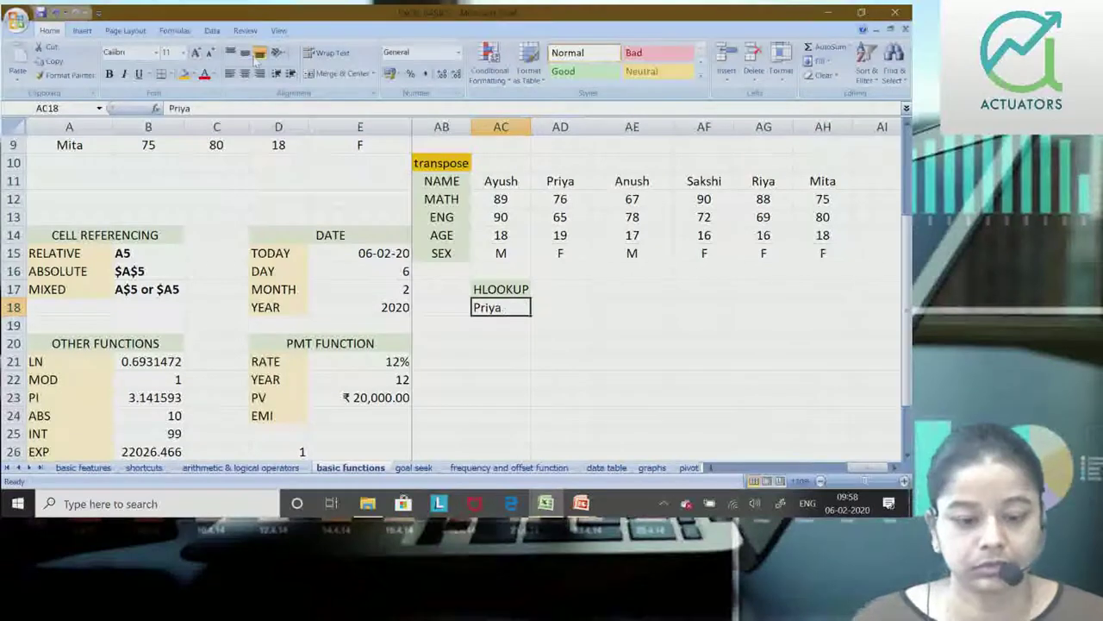
{"action": "left_click", "coordinate": [245, 74]}
{"action": "left_click", "coordinate": [540, 317]}
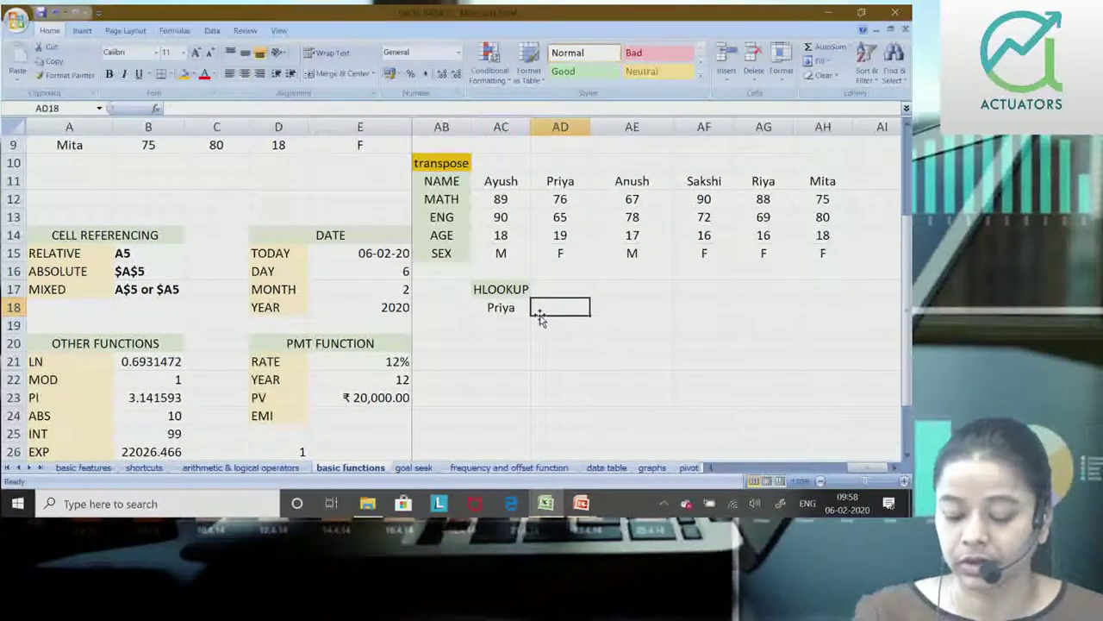
{"action": "type", "text": "=HLOOKUP("}
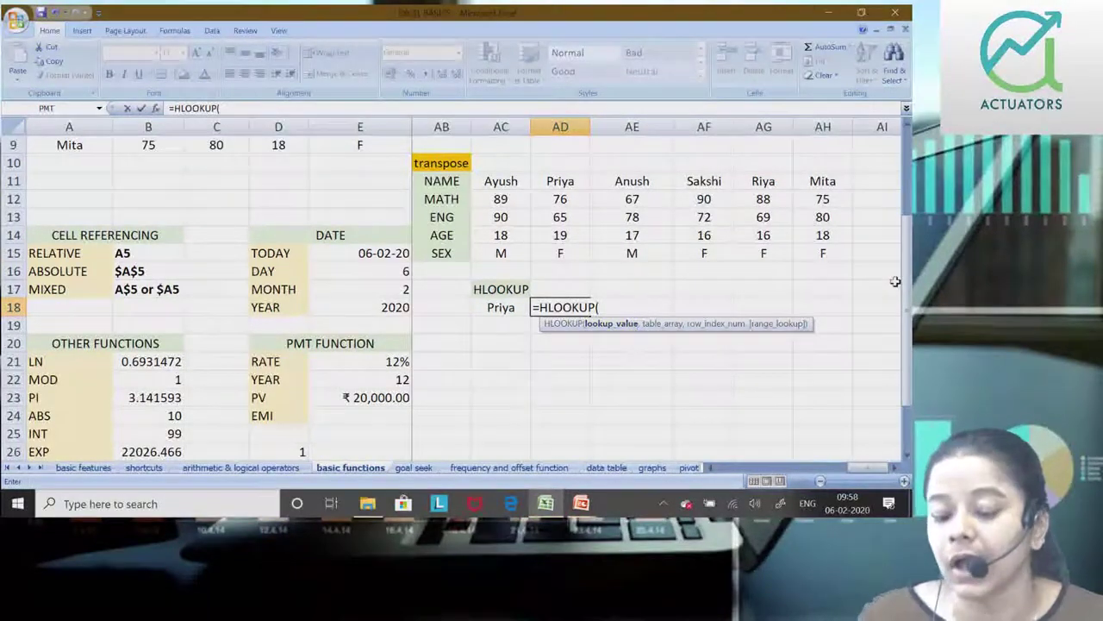
Step: Use AC18 as the HLOOKUP lookup value and AB11:AH15 as its table
{"action": "key", "text": "BackSpace"}
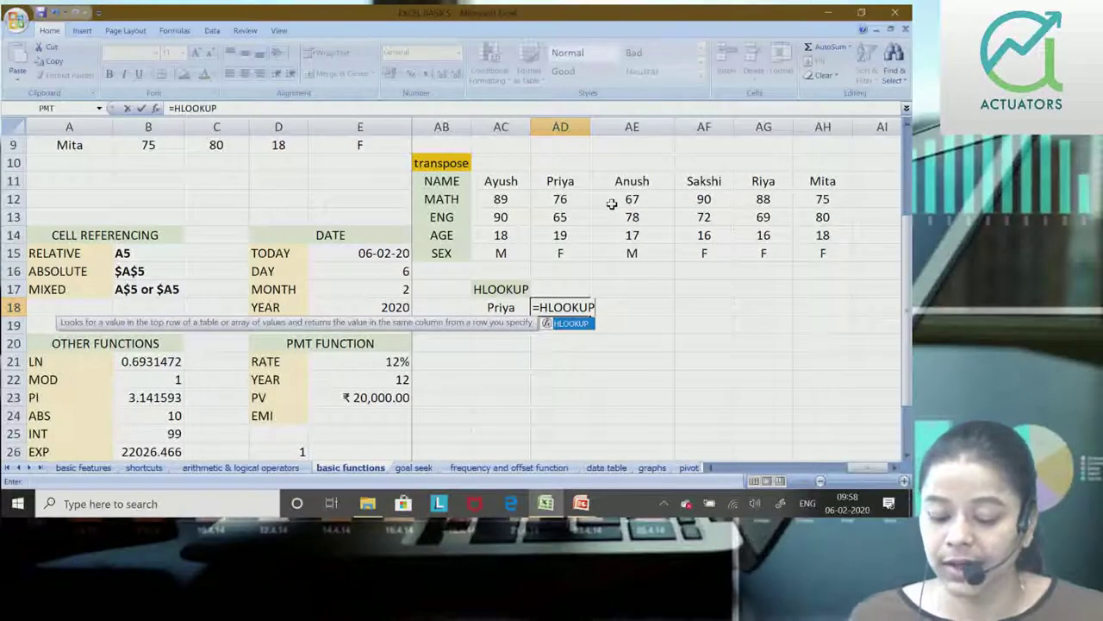
{"action": "type", "text": "("}
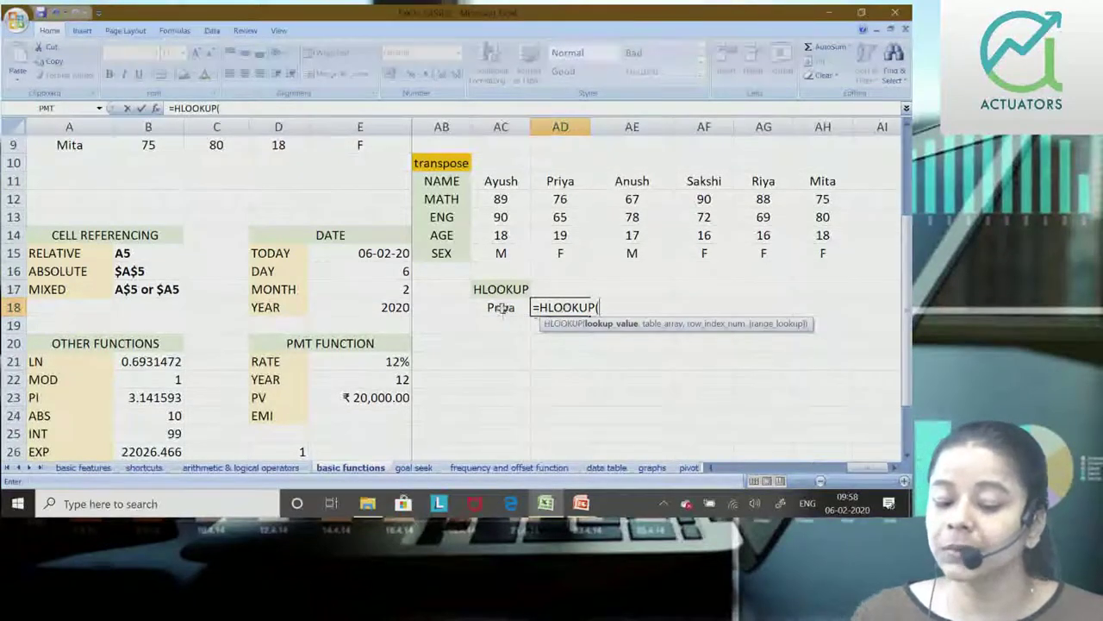
{"action": "left_click", "coordinate": [501, 308]}
{"action": "type", "text": ","}
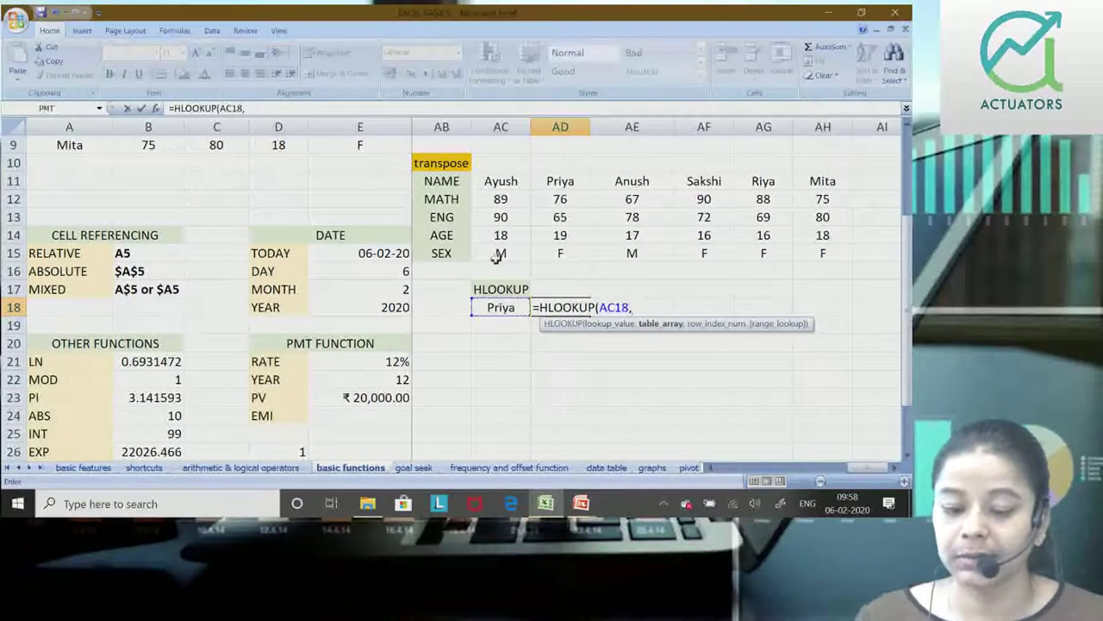
{"action": "left_click_drag", "start_coordinate": [441, 181], "coordinate": [798, 249]}
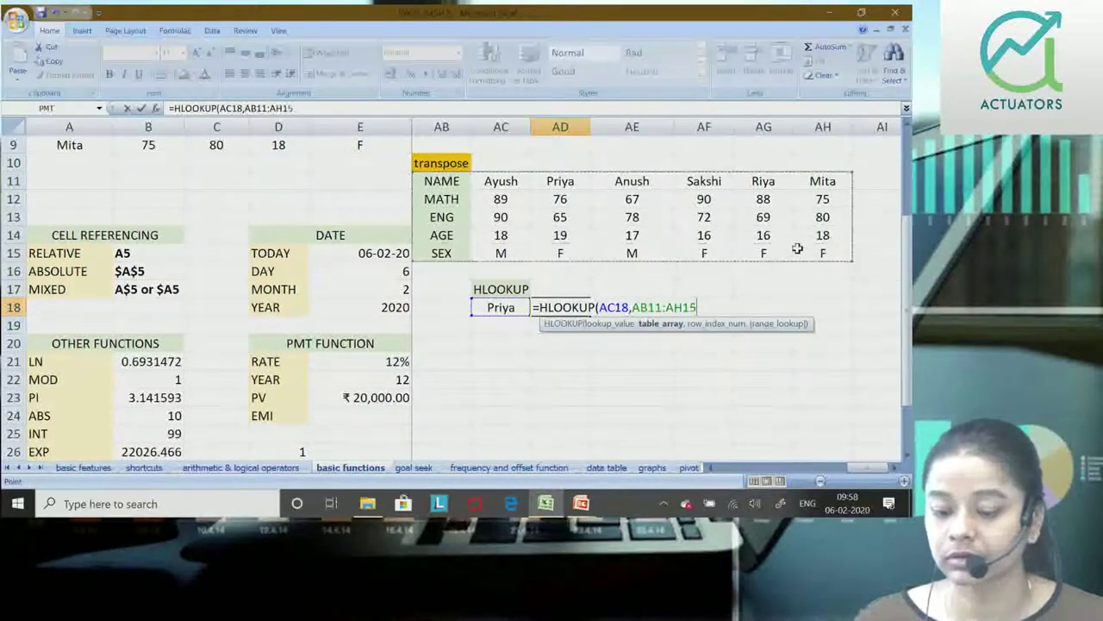
{"action": "type", "text": ","}
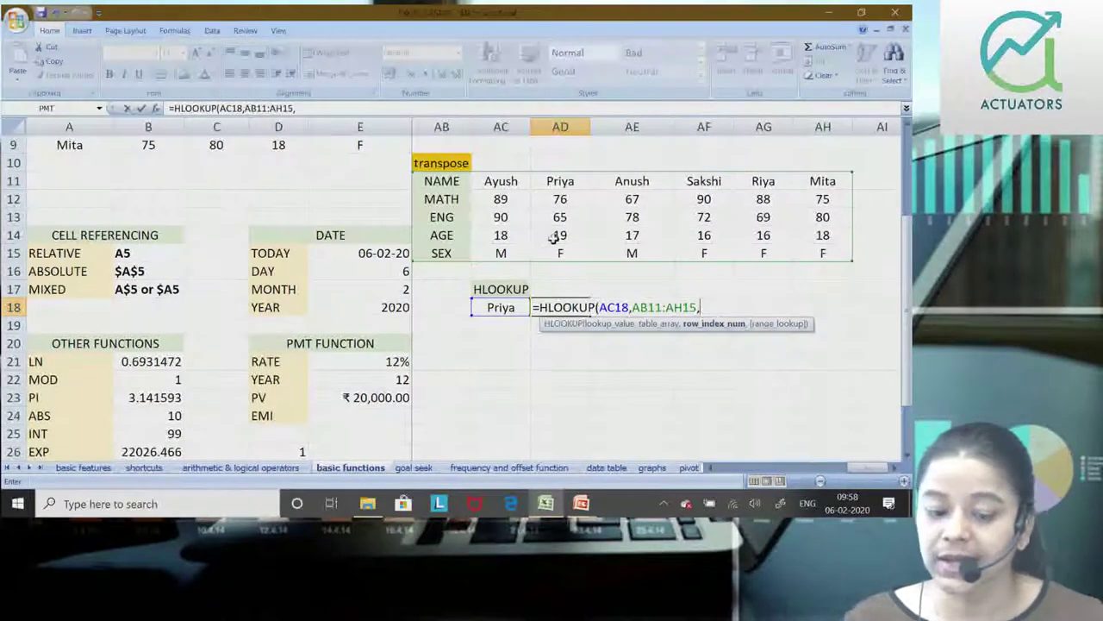
Step: Finish with row index 2 and FALSE so AD18 returns 76 for Priya
{"action": "type", "text": "2,"}
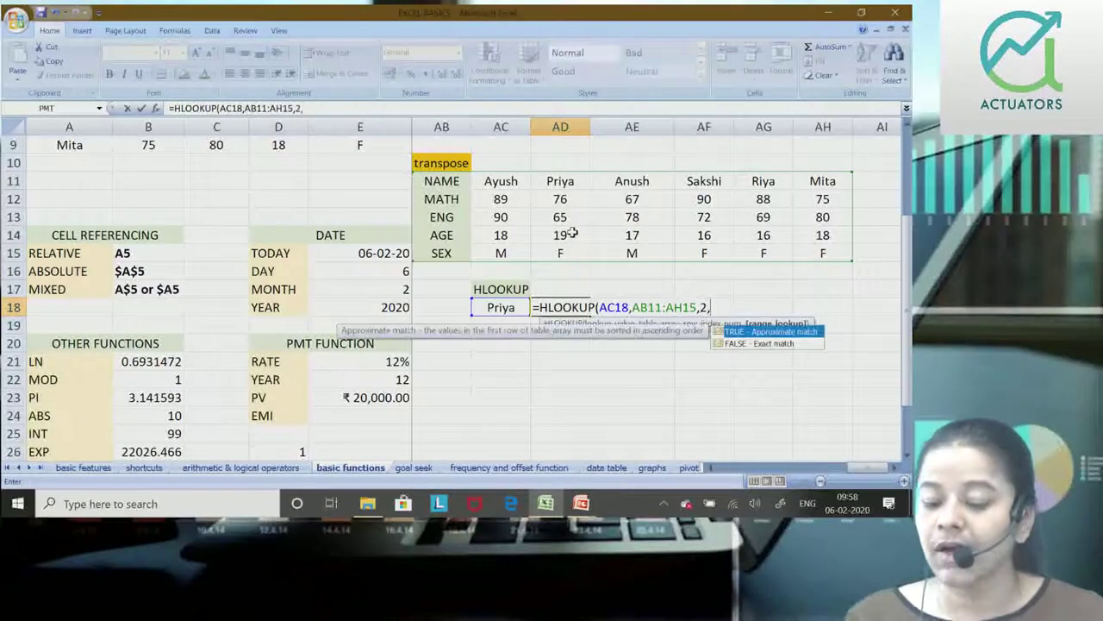
{"action": "key", "text": "Down"}
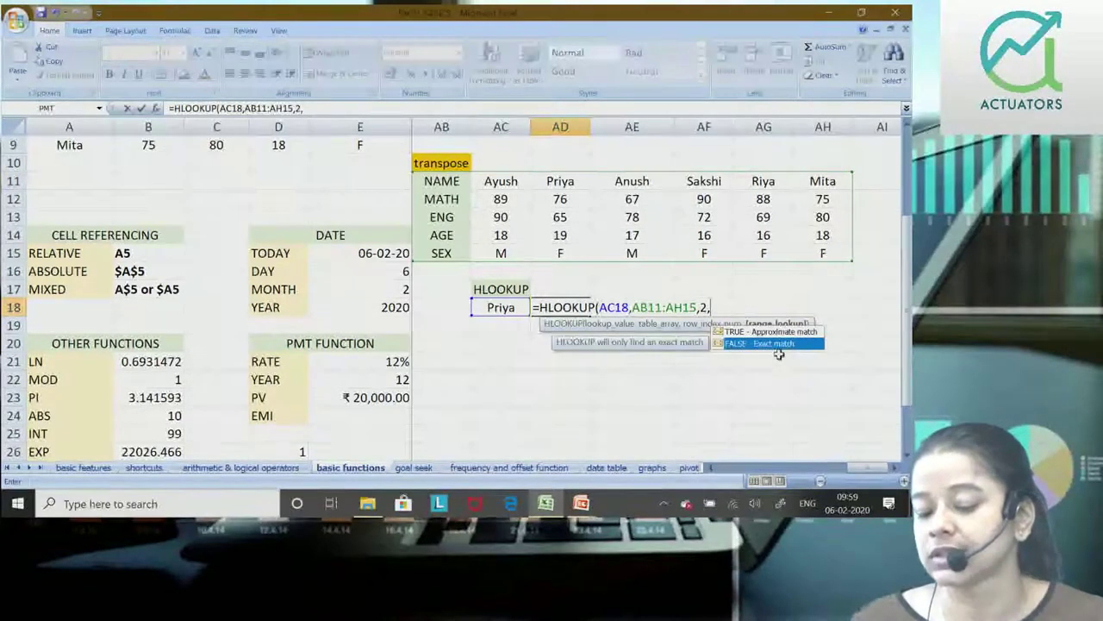
{"action": "double_click", "coordinate": [775, 344]}
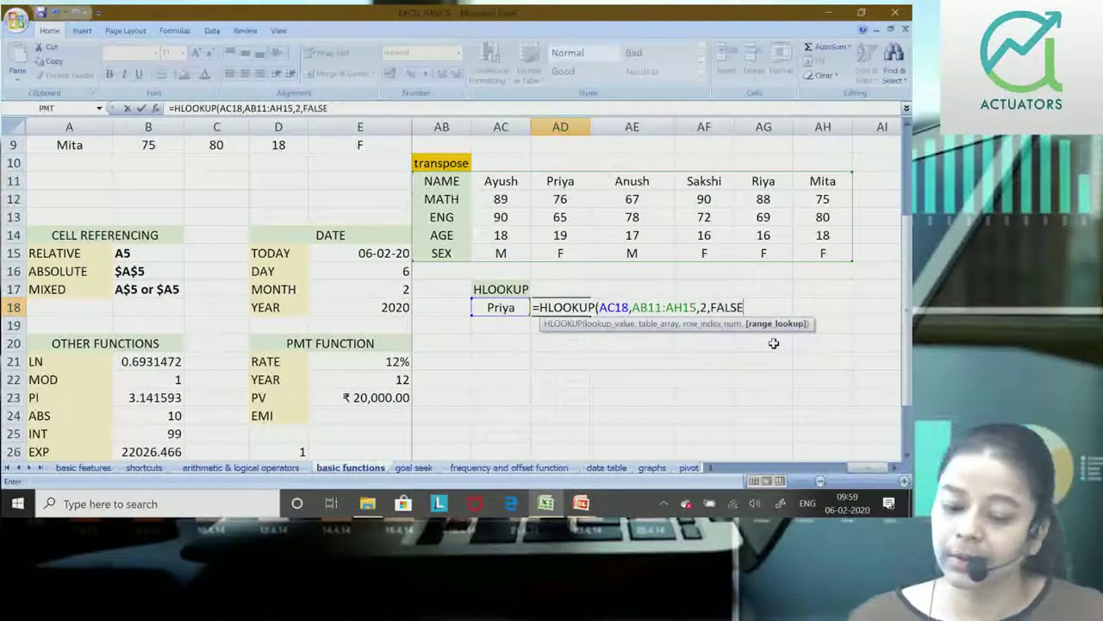
{"action": "type", "text": ")"}
{"action": "key", "text": "Return"}
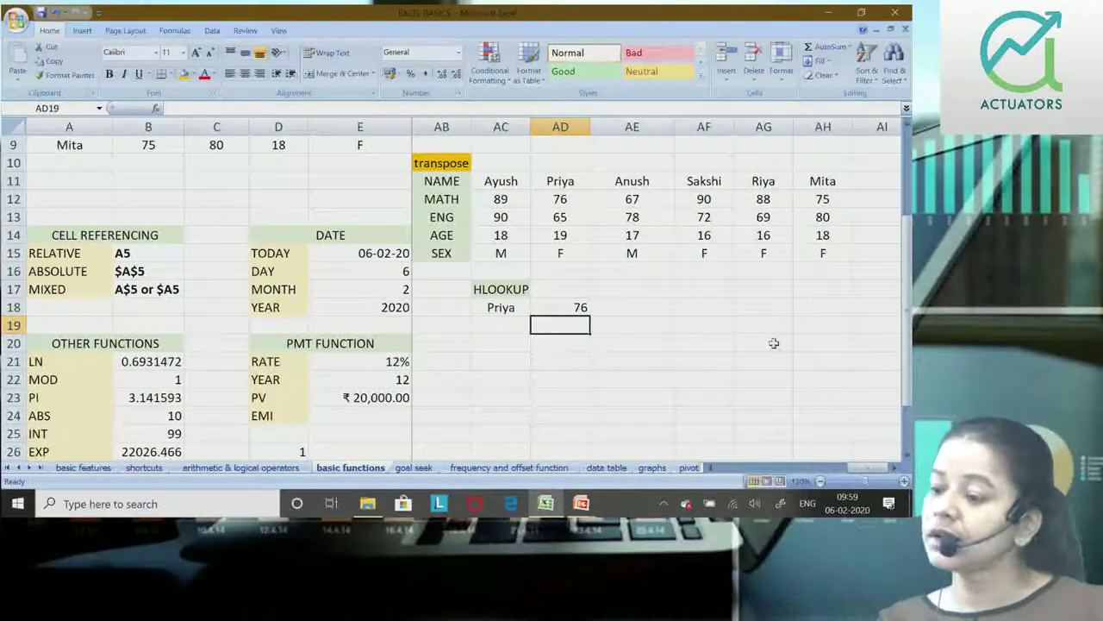
{"action": "key", "text": "Up"}
{"action": "key", "text": "Left"}
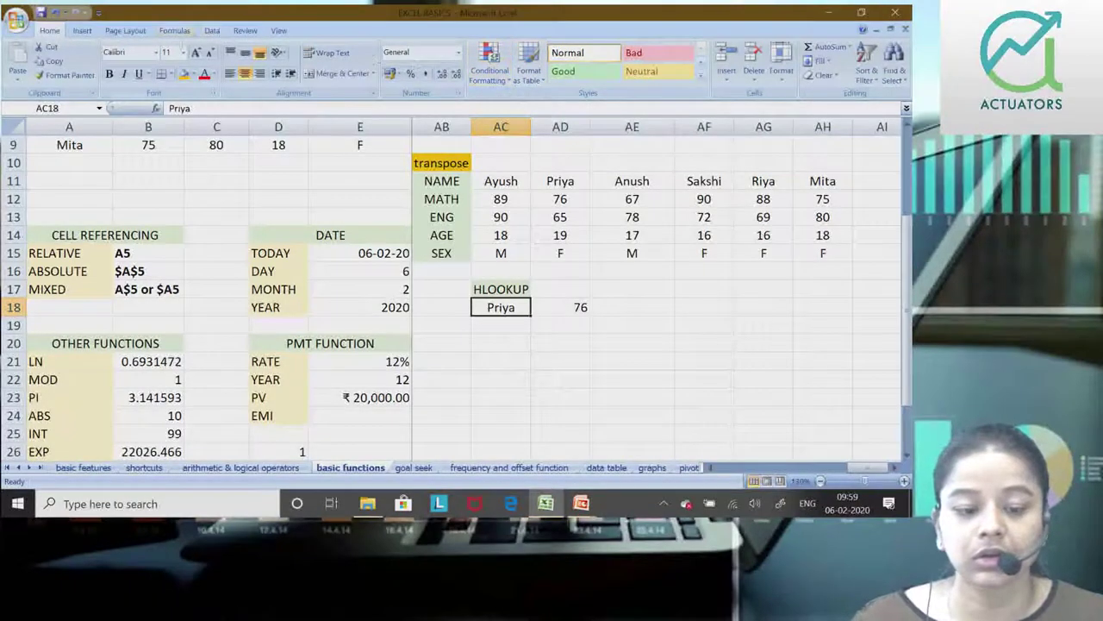
{"action": "left_click", "coordinate": [212, 31]}
Step: Give AC18 a List validation with source =$AC$11:$AH$11, the transposed student names
{"action": "left_click", "coordinate": [487, 80]}
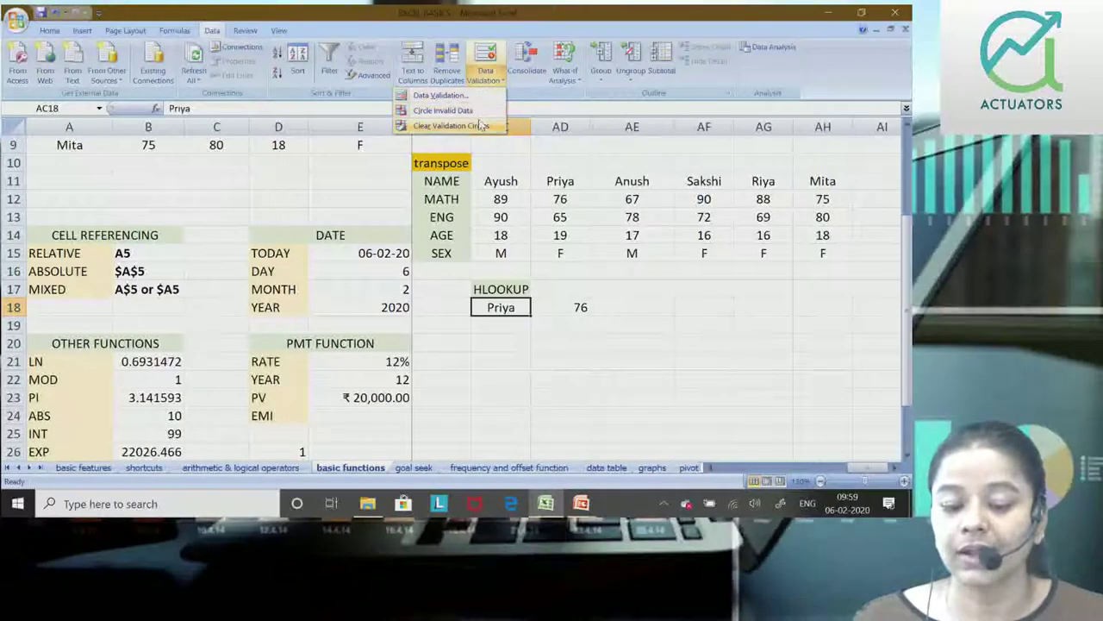
{"action": "left_click", "coordinate": [463, 96]}
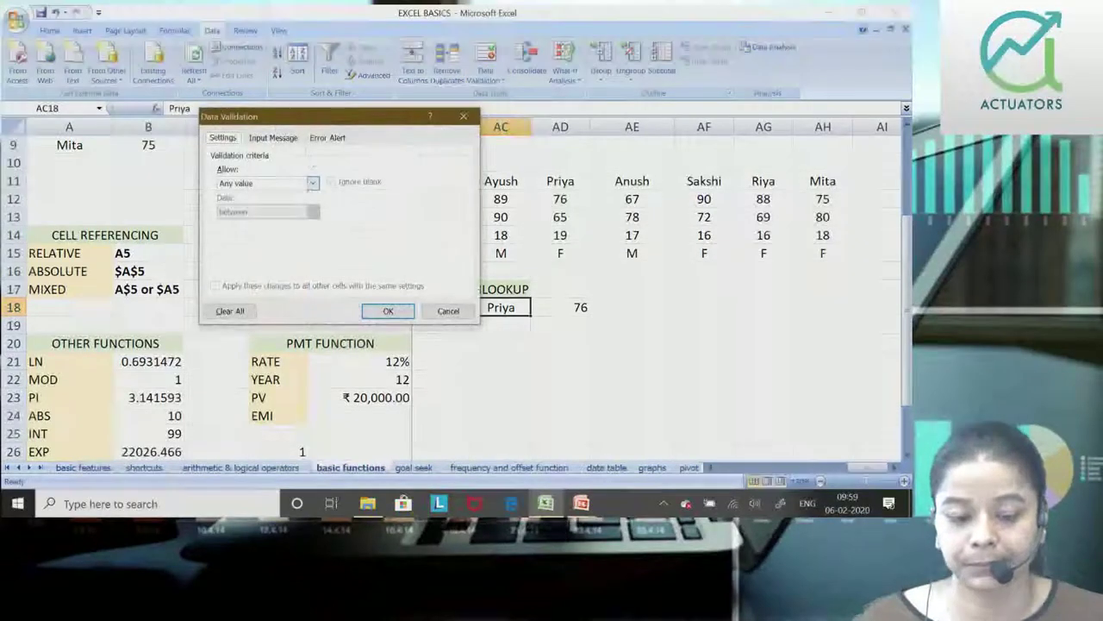
{"action": "left_click_drag", "start_coordinate": [303, 125], "coordinate": [281, 122]}
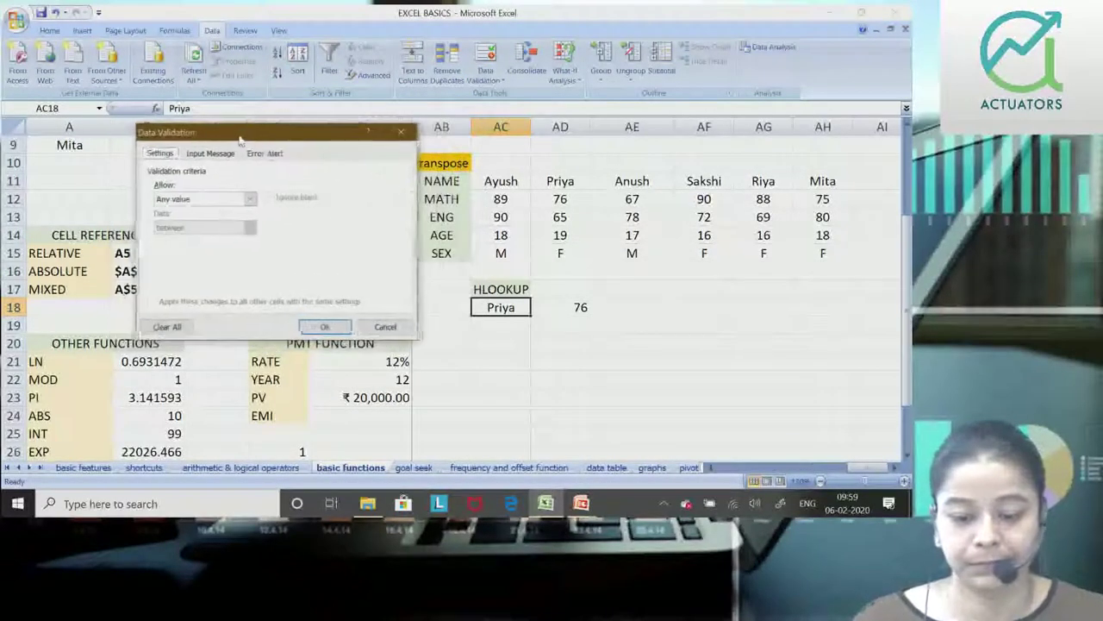
{"action": "left_click", "coordinate": [253, 200]}
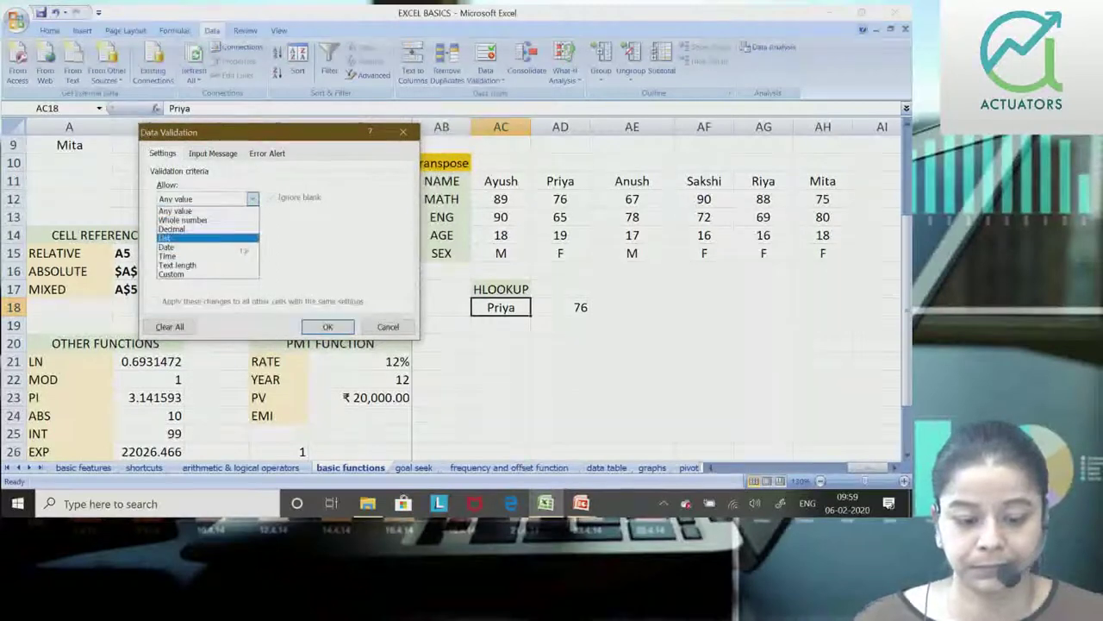
{"action": "left_click", "coordinate": [237, 228]}
{"action": "left_click", "coordinate": [244, 203]}
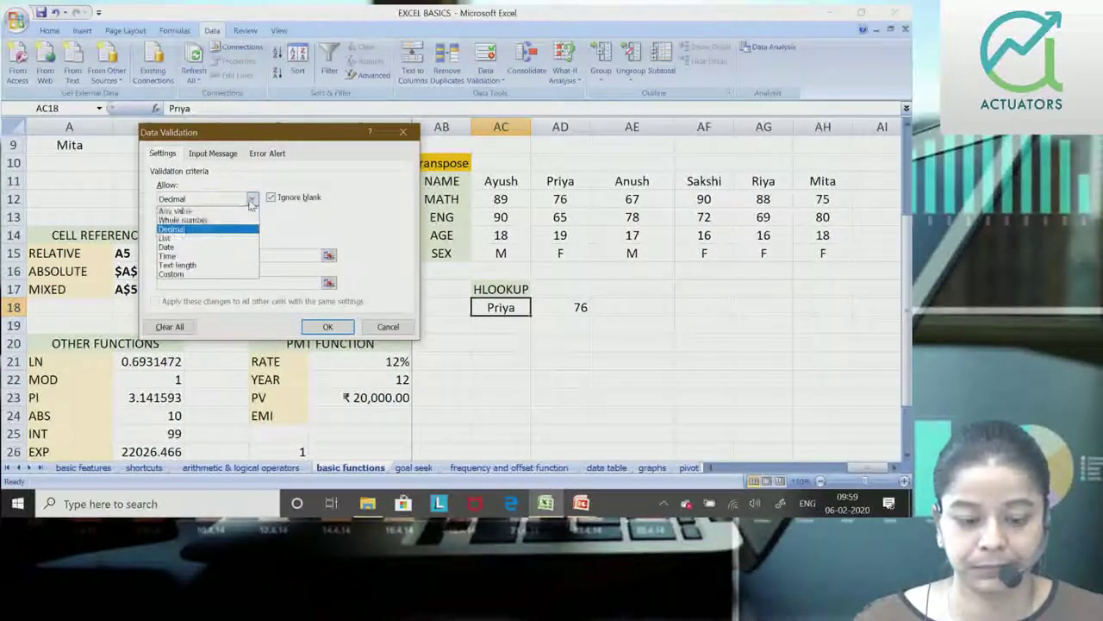
{"action": "left_click", "coordinate": [233, 244]}
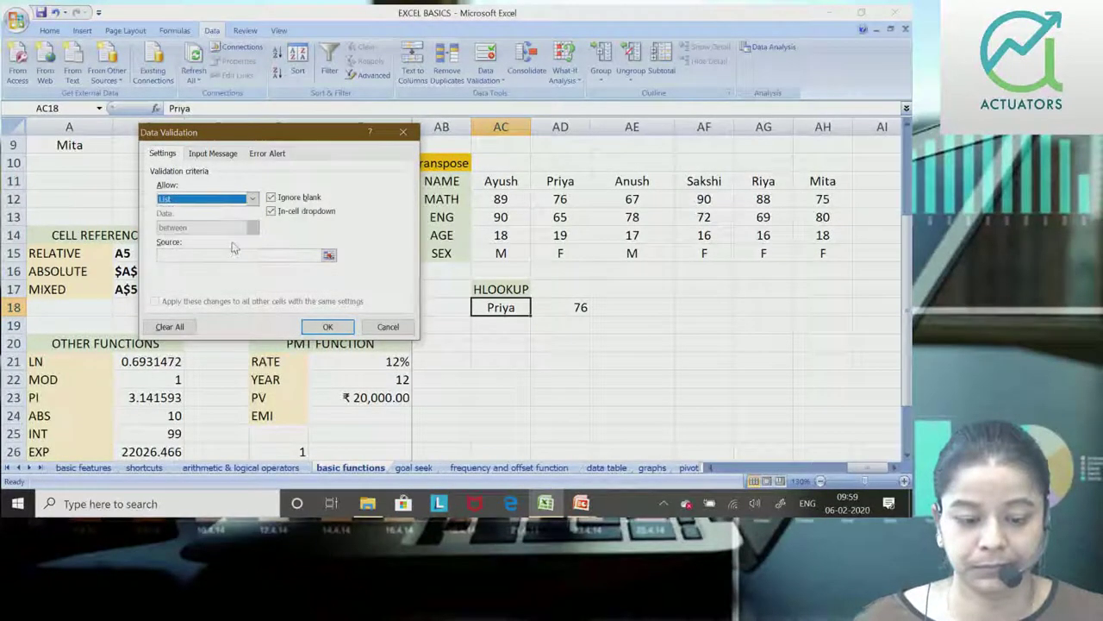
{"action": "left_click", "coordinate": [328, 255]}
{"action": "left_click_drag", "start_coordinate": [493, 182], "coordinate": [815, 181]}
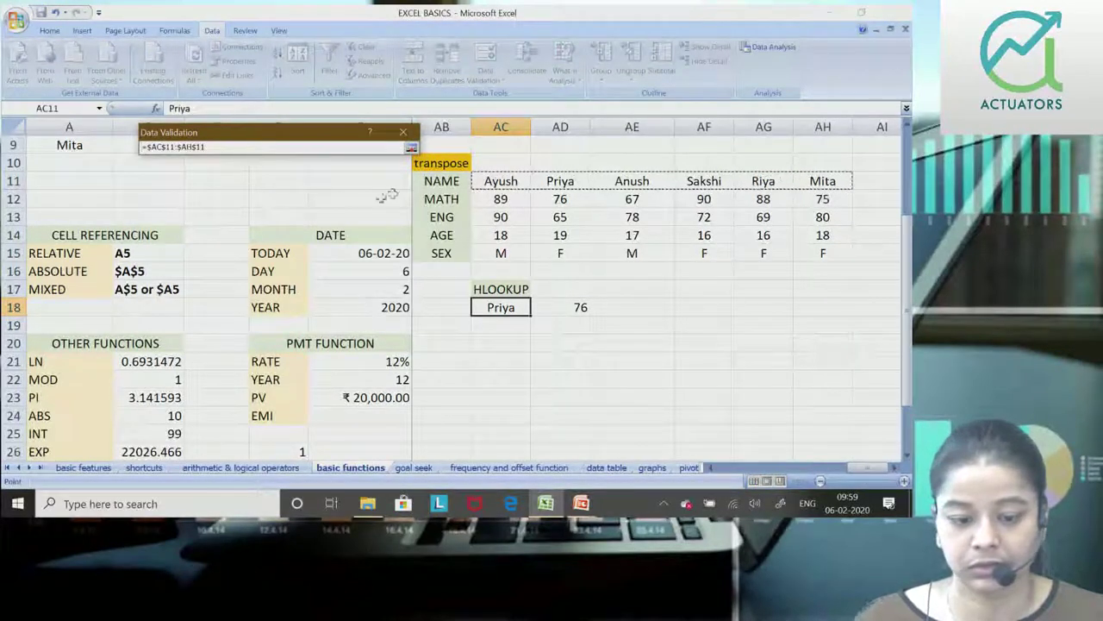
{"action": "key", "text": "Return"}
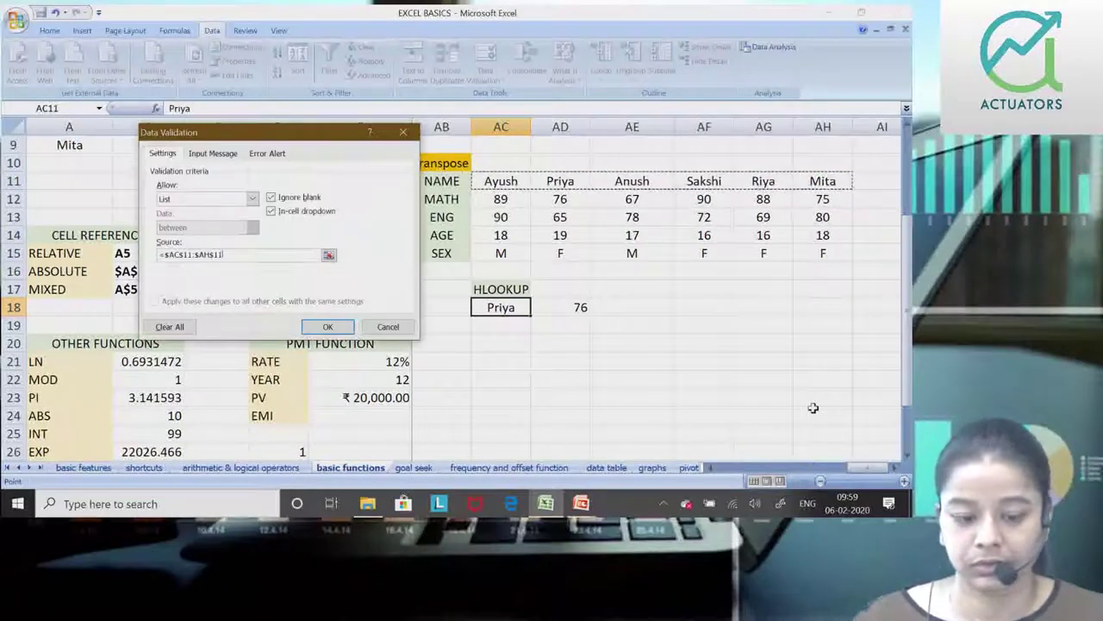
{"action": "key", "text": "Return"}
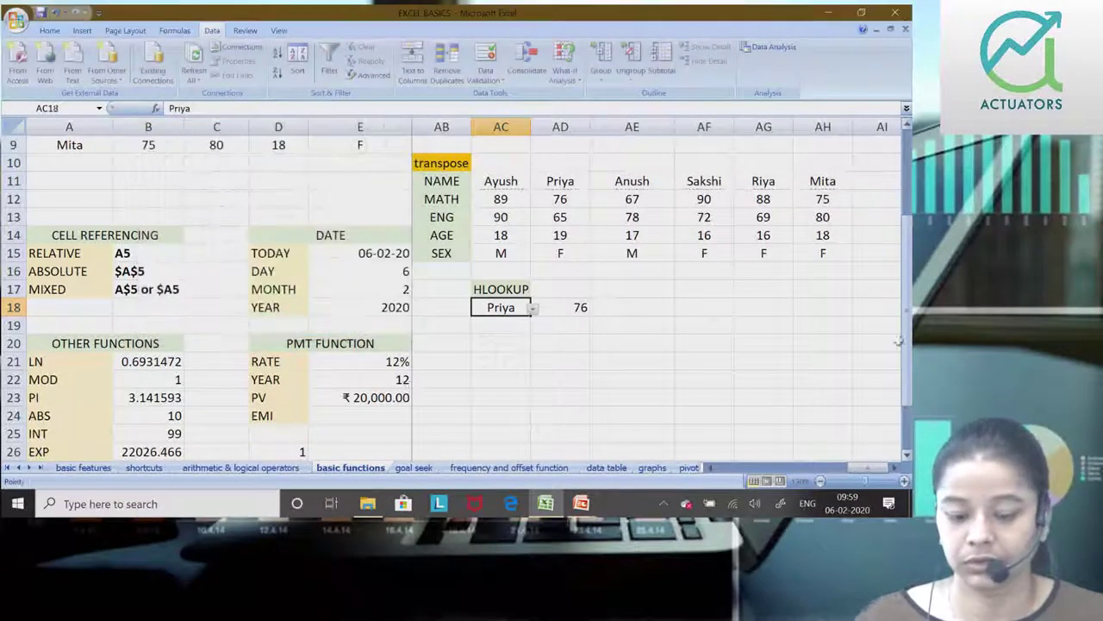
Step: Choose Anush, then Riya, from AC18's dropdown so AD18 shows 88
{"action": "left_click", "coordinate": [533, 309]}
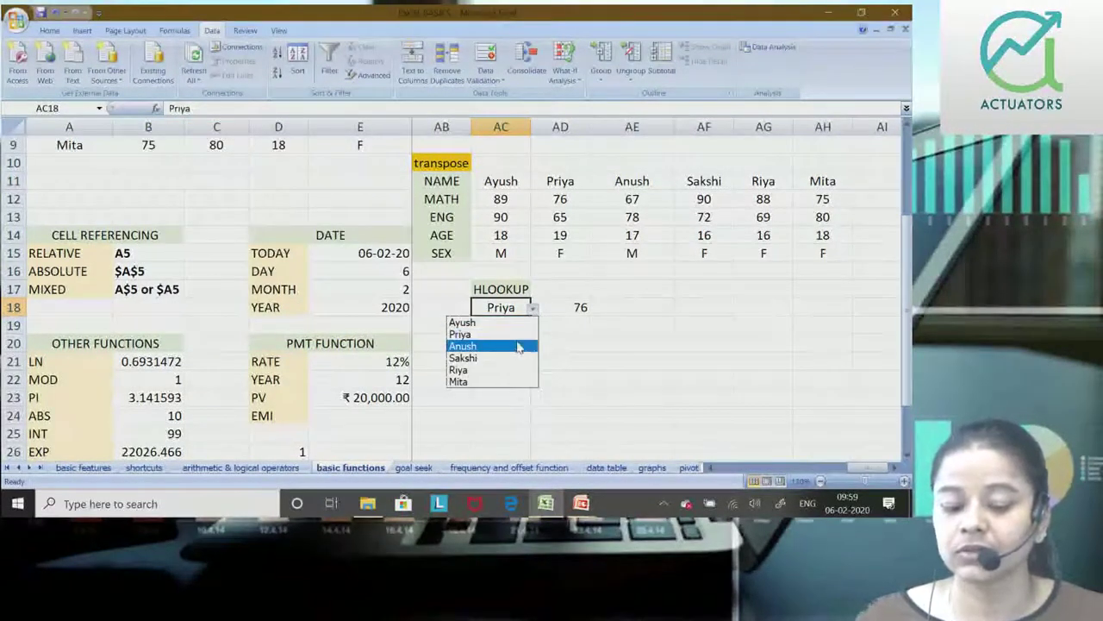
{"action": "left_click", "coordinate": [520, 345]}
{"action": "left_click", "coordinate": [534, 309]}
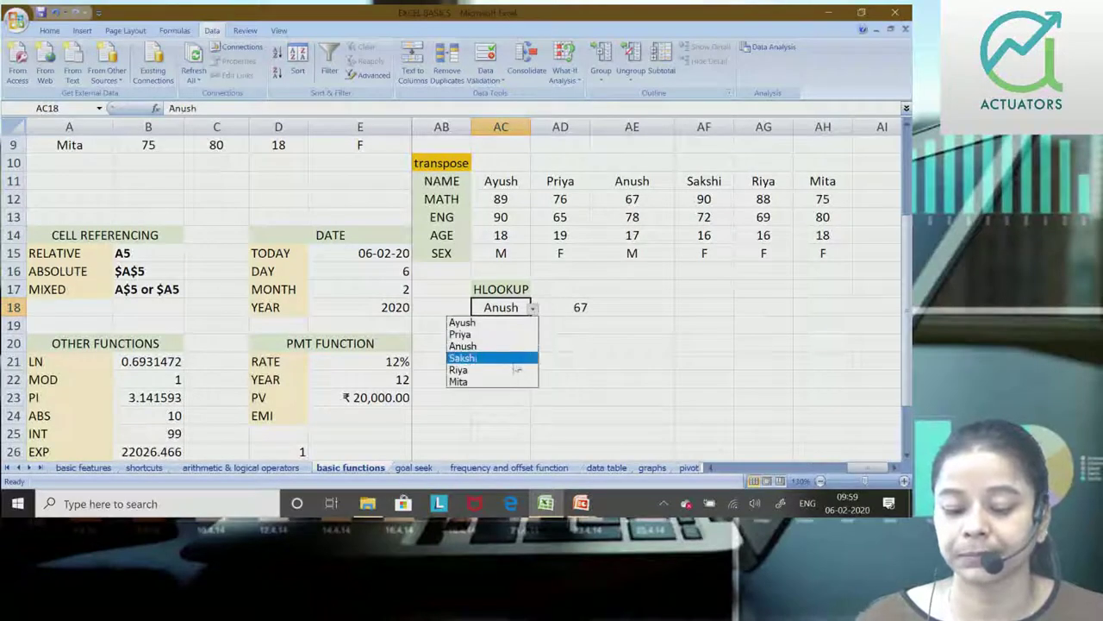
{"action": "left_click", "coordinate": [508, 369]}
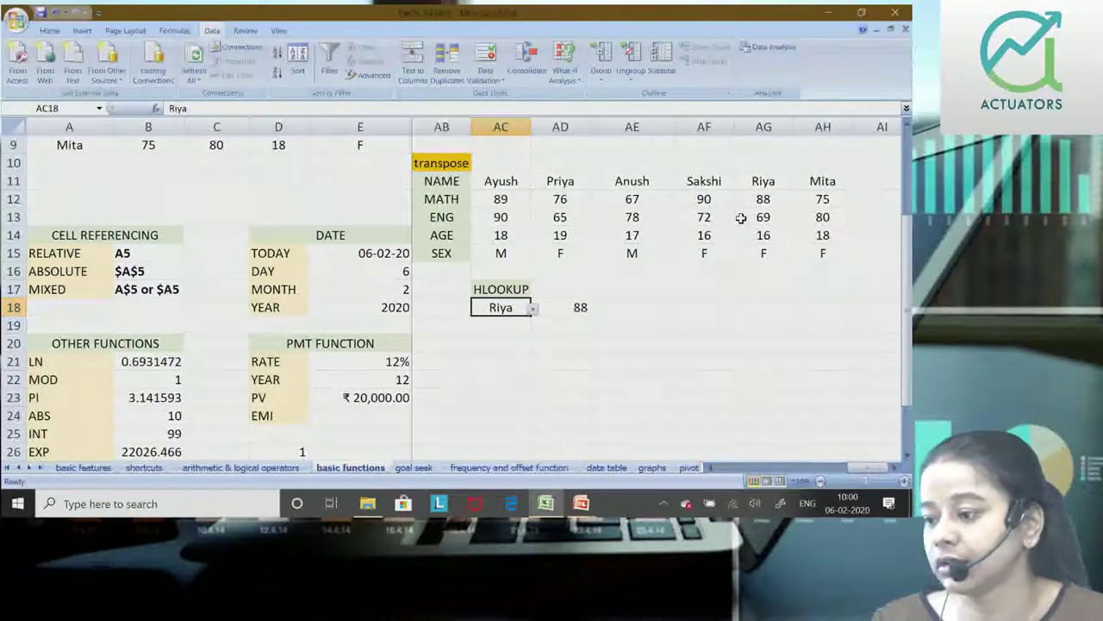
{"action": "left_click_drag", "start_coordinate": [439, 199], "coordinate": [800, 265]}
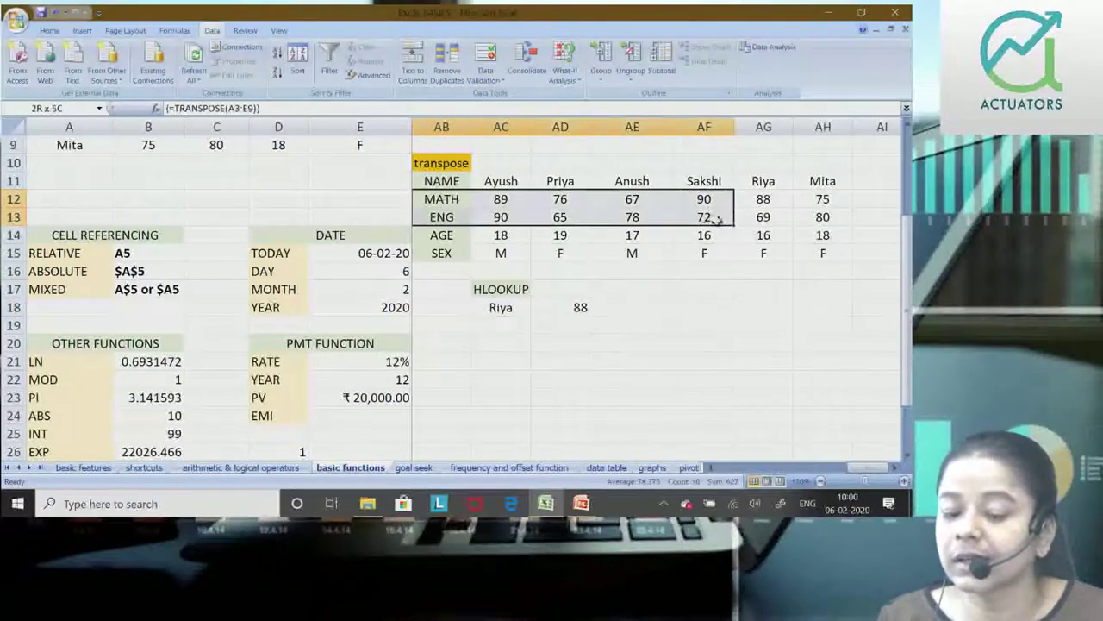
Step: Select the MATH row of the transposed table, then jump to the sheet top with Ctrl+Home
{"action": "left_click_drag", "start_coordinate": [424, 203], "coordinate": [843, 202]}
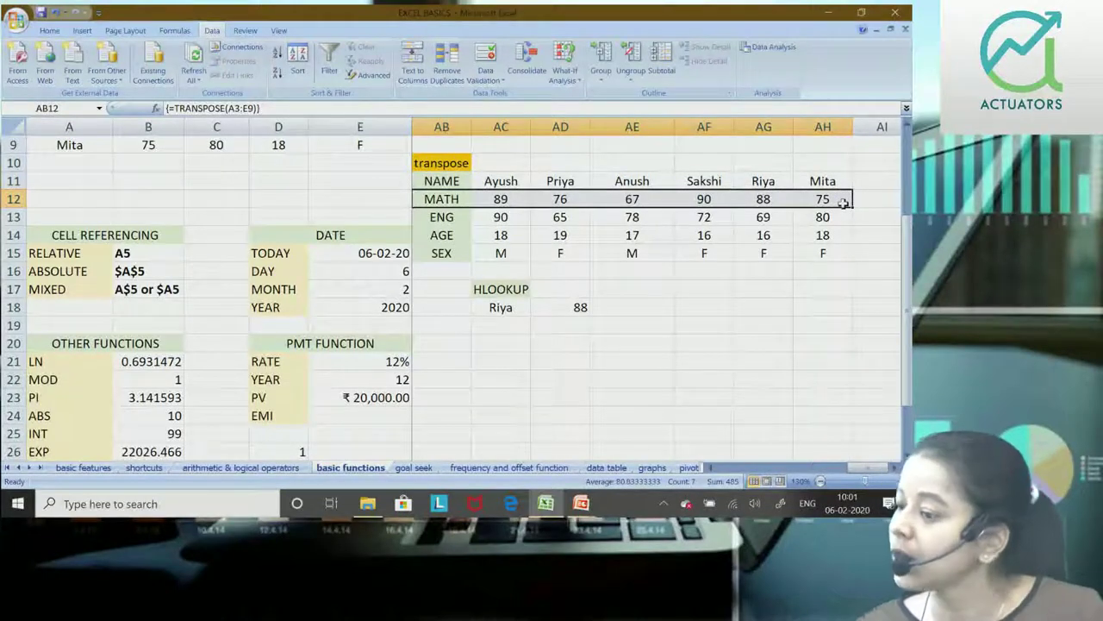
{"action": "key", "text": "ctrl+Home"}
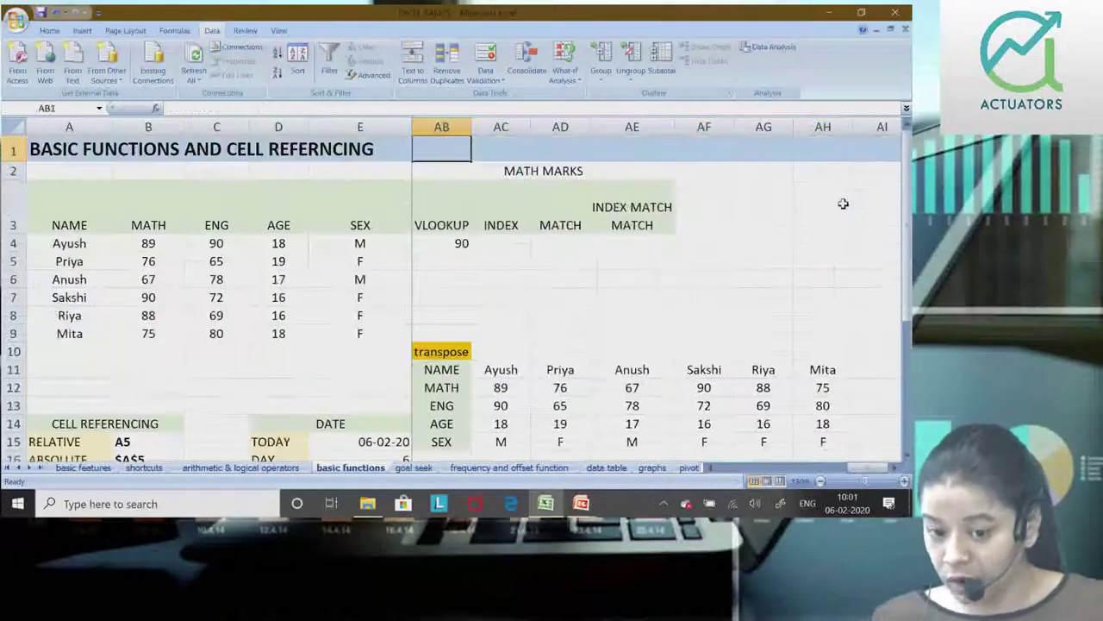
Step: Recommit =VLOOKUP(AA4,A3:E9,2,FALSE) in AB4, returning 90 for Sakshi
{"action": "key", "text": "Left"}
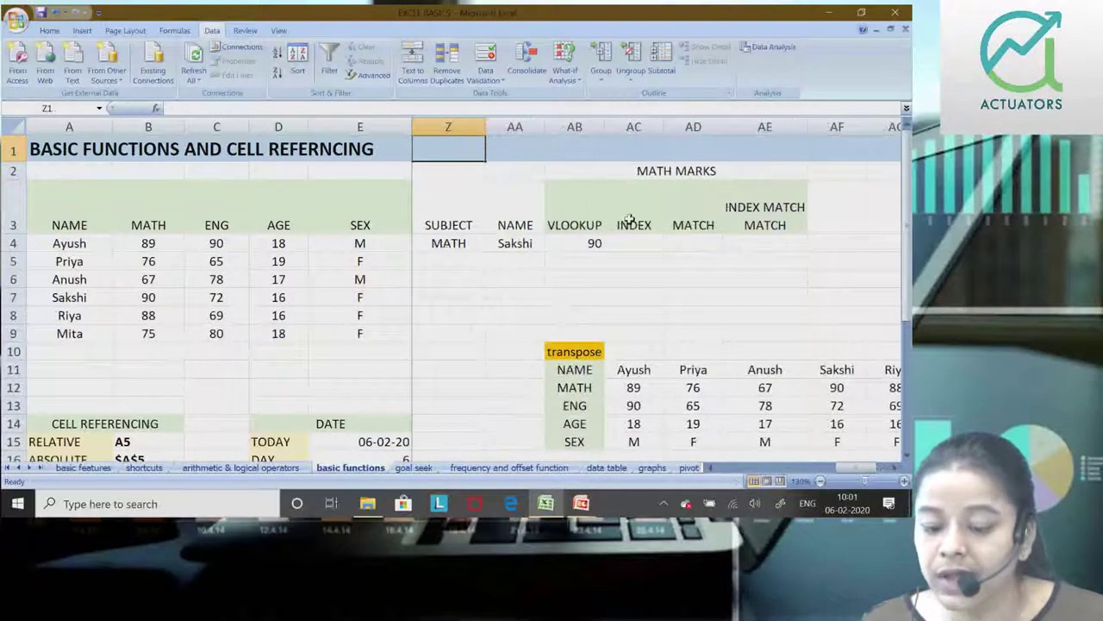
{"action": "double_click", "coordinate": [590, 244]}
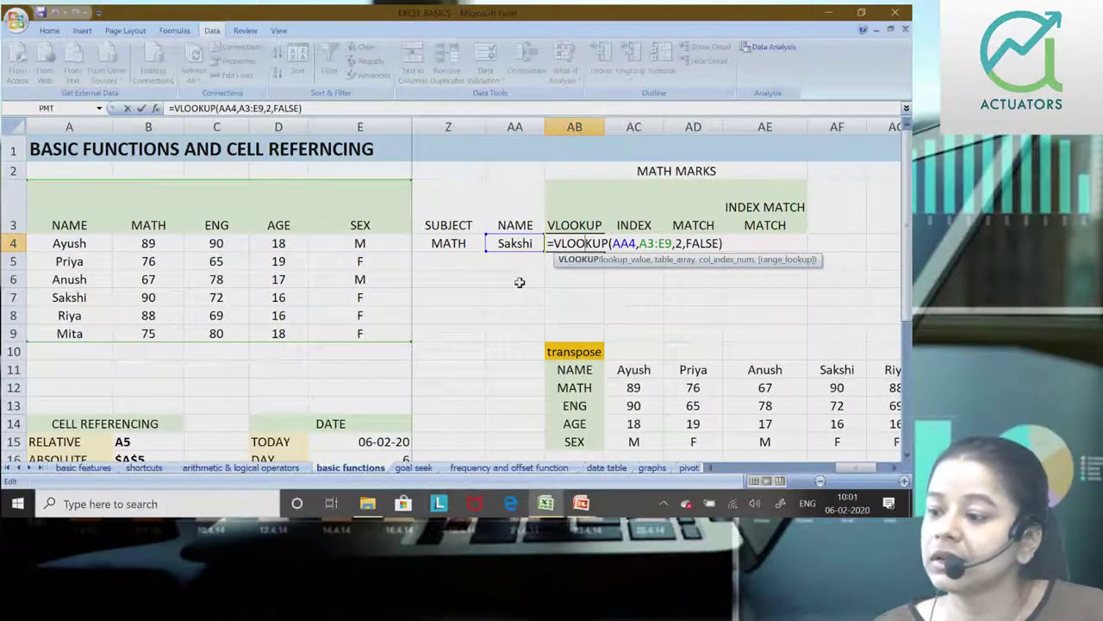
{"action": "key", "text": "Return"}
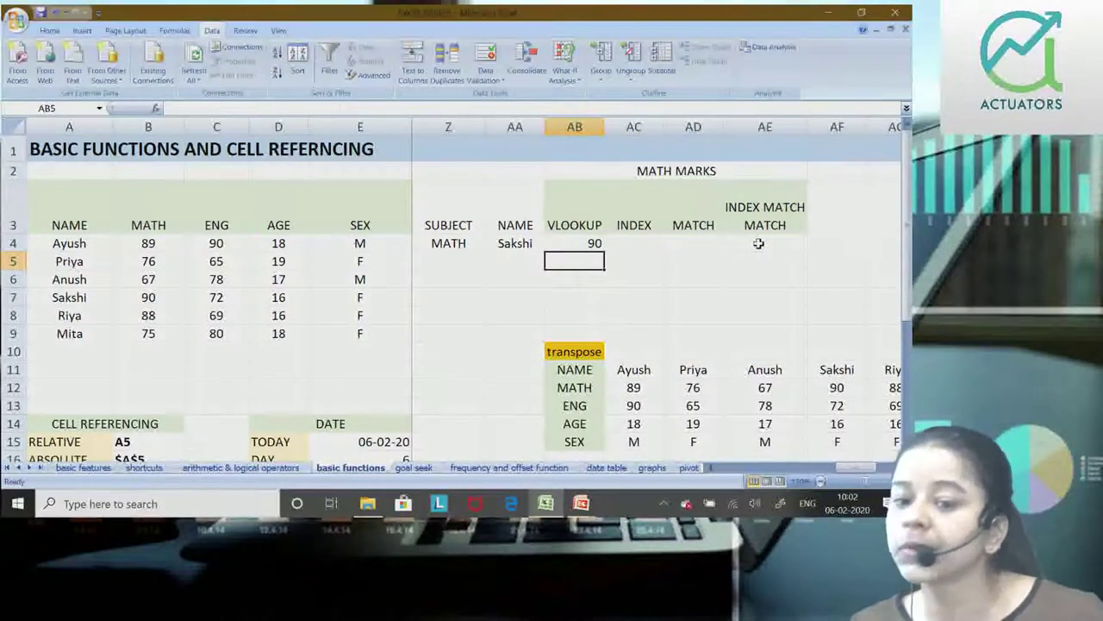
Step: Highlight the NAME and MATH columns and the A3:D8 student block, then open AA4's name dropdown
{"action": "left_click", "coordinate": [465, 242]}
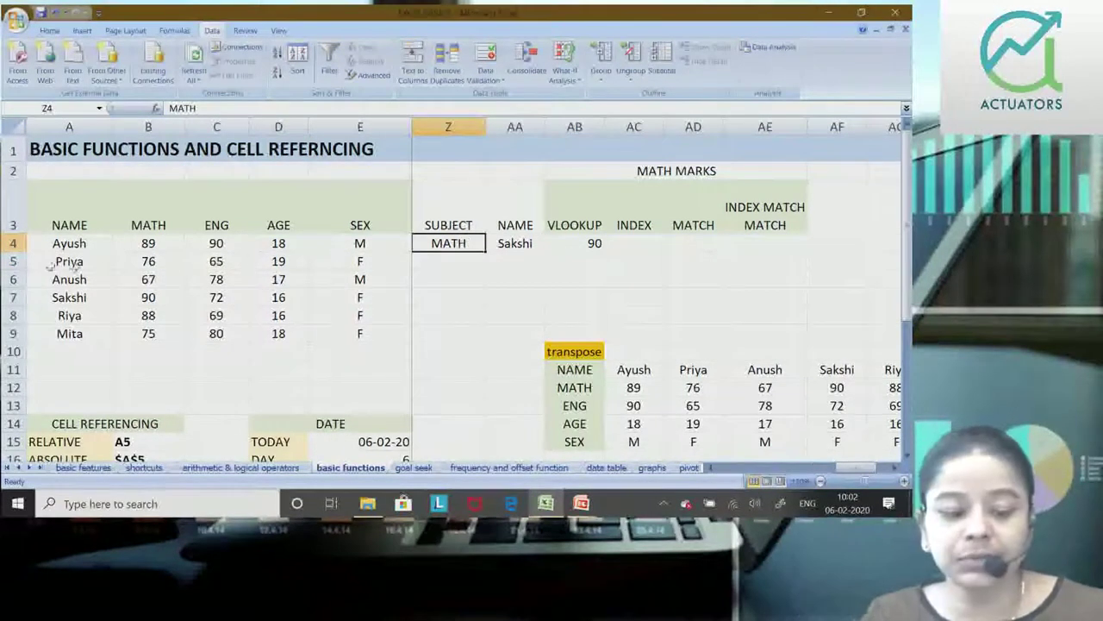
{"action": "left_click_drag", "start_coordinate": [97, 210], "coordinate": [60, 383]}
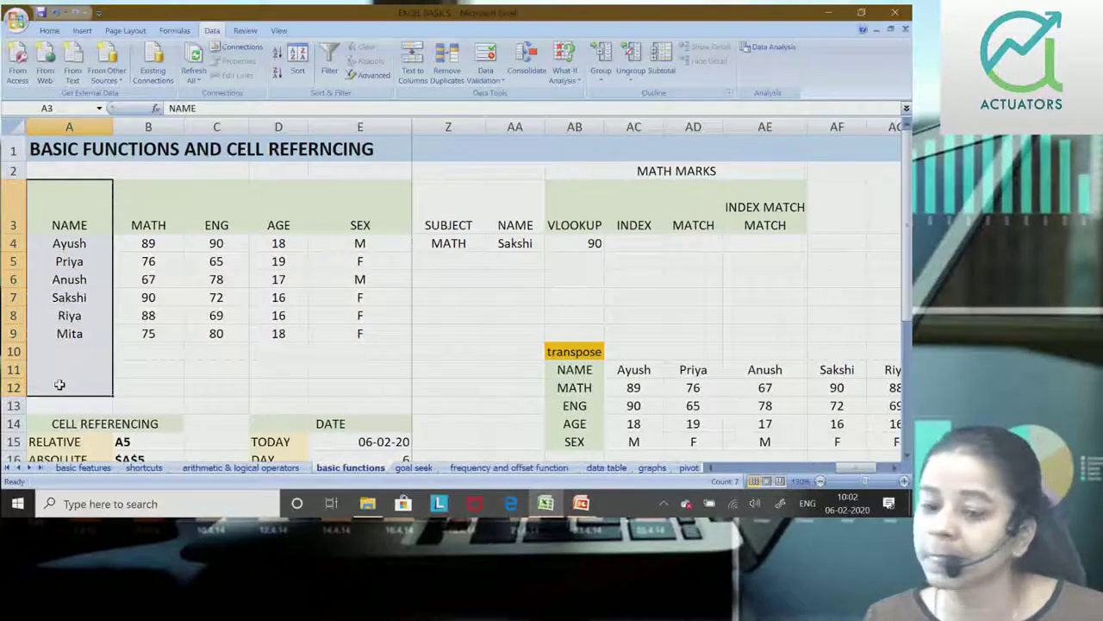
{"action": "left_click_drag", "start_coordinate": [127, 245], "coordinate": [146, 407]}
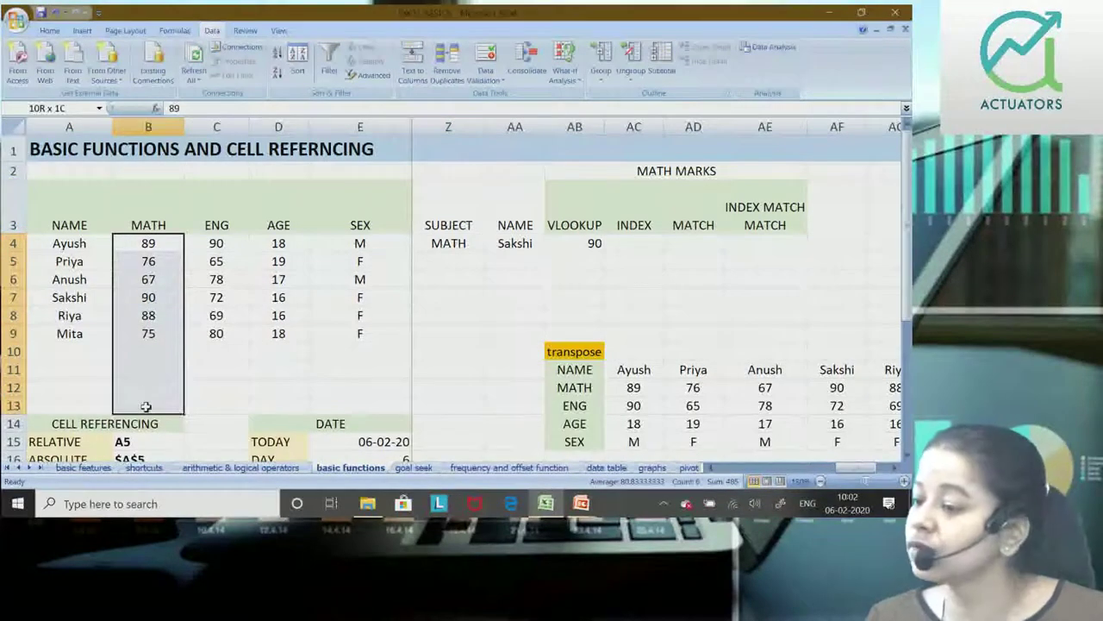
{"action": "left_click_drag", "start_coordinate": [145, 407], "coordinate": [145, 407]}
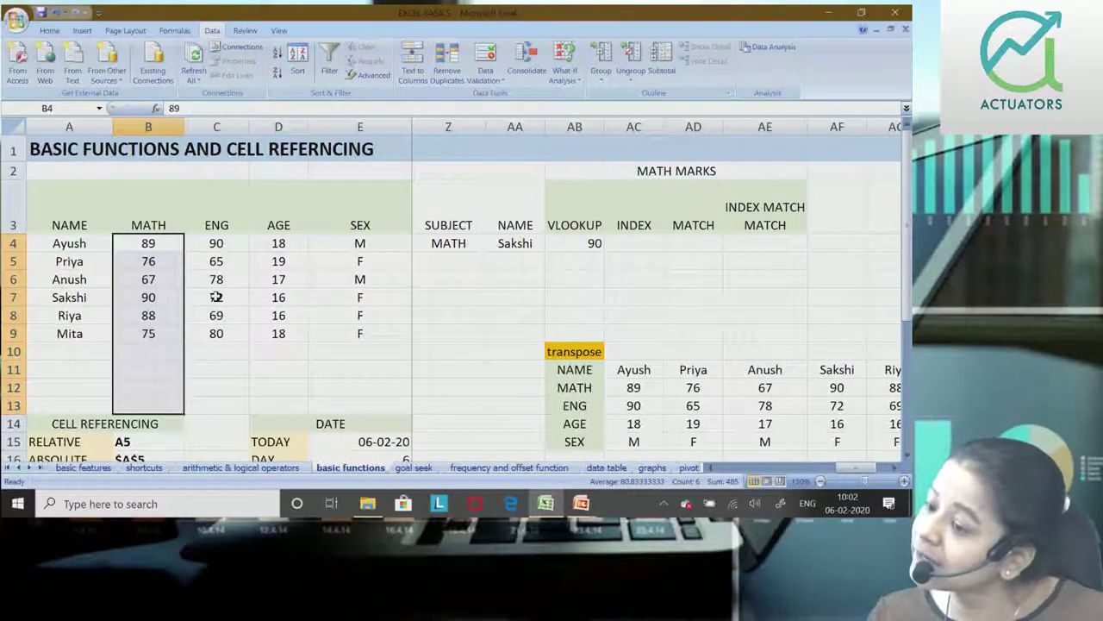
{"action": "left_click", "coordinate": [76, 223]}
{"action": "left_click_drag", "start_coordinate": [76, 223], "coordinate": [82, 367]}
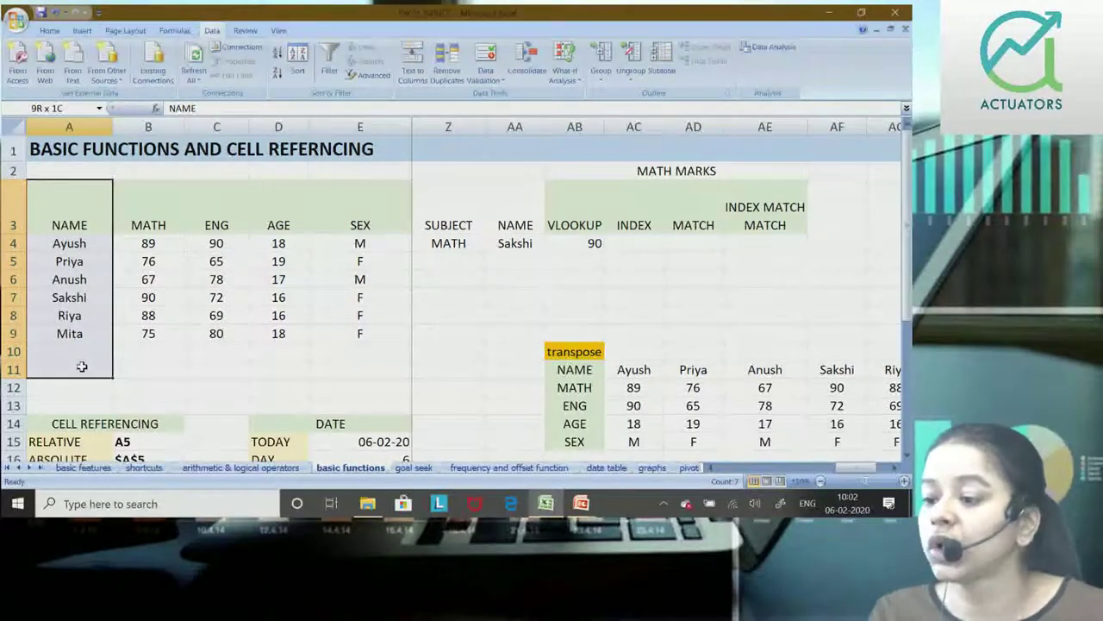
{"action": "left_click_drag", "start_coordinate": [82, 367], "coordinate": [278, 315]}
{"action": "left_click", "coordinate": [243, 443]}
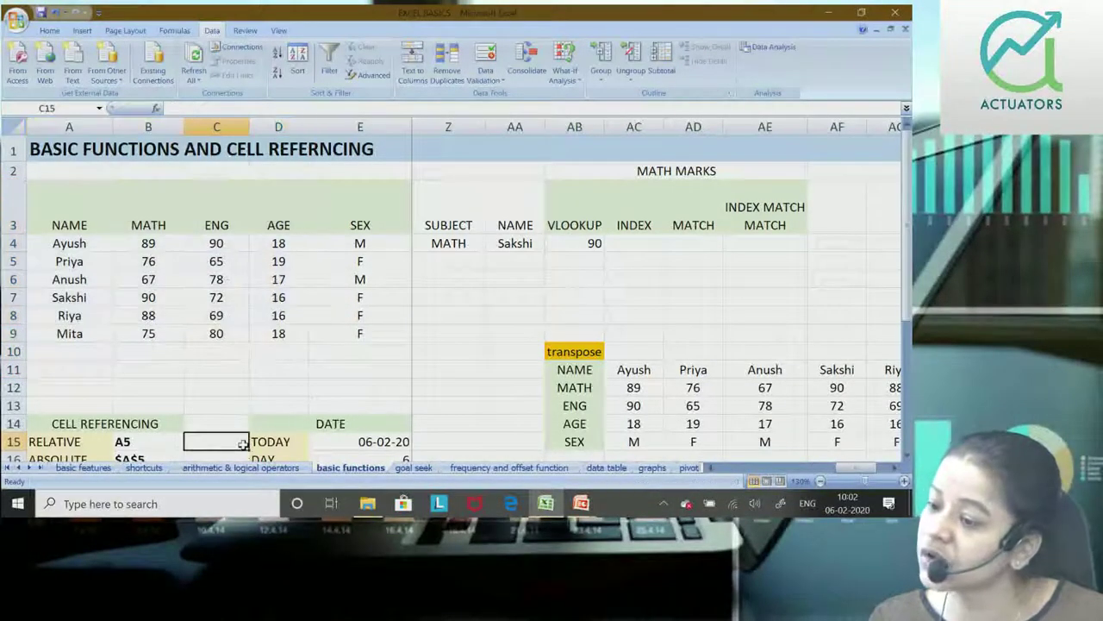
{"action": "left_click", "coordinate": [536, 240]}
{"action": "left_click", "coordinate": [547, 245]}
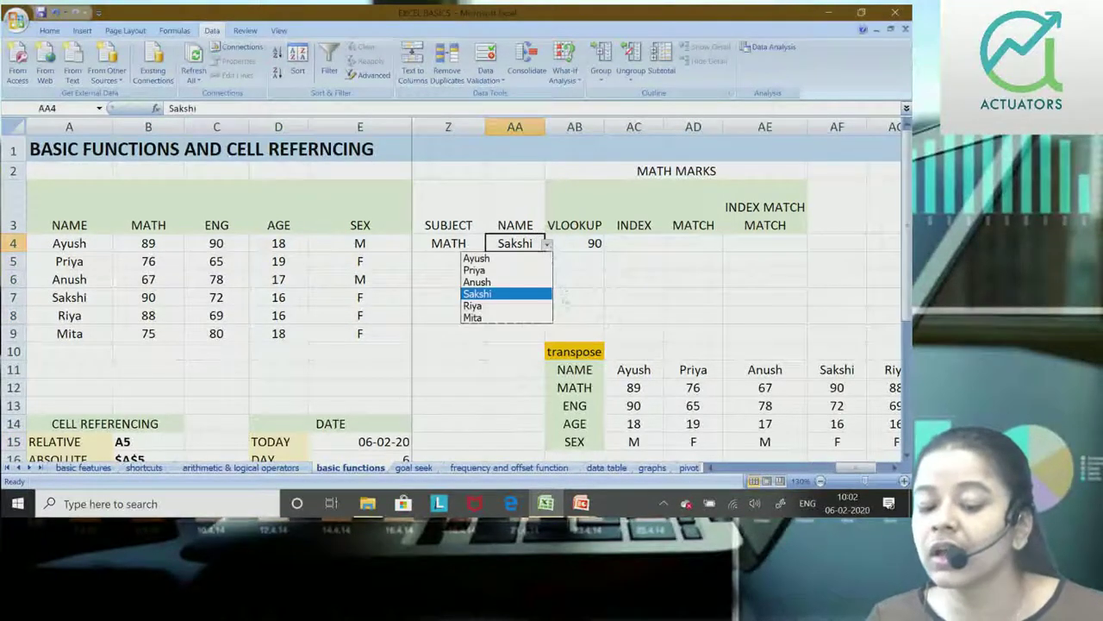
Step: Keep Sakshi in AA4 and enter Ayush in AA5 and Riya in AA6
{"action": "left_click", "coordinate": [488, 293]}
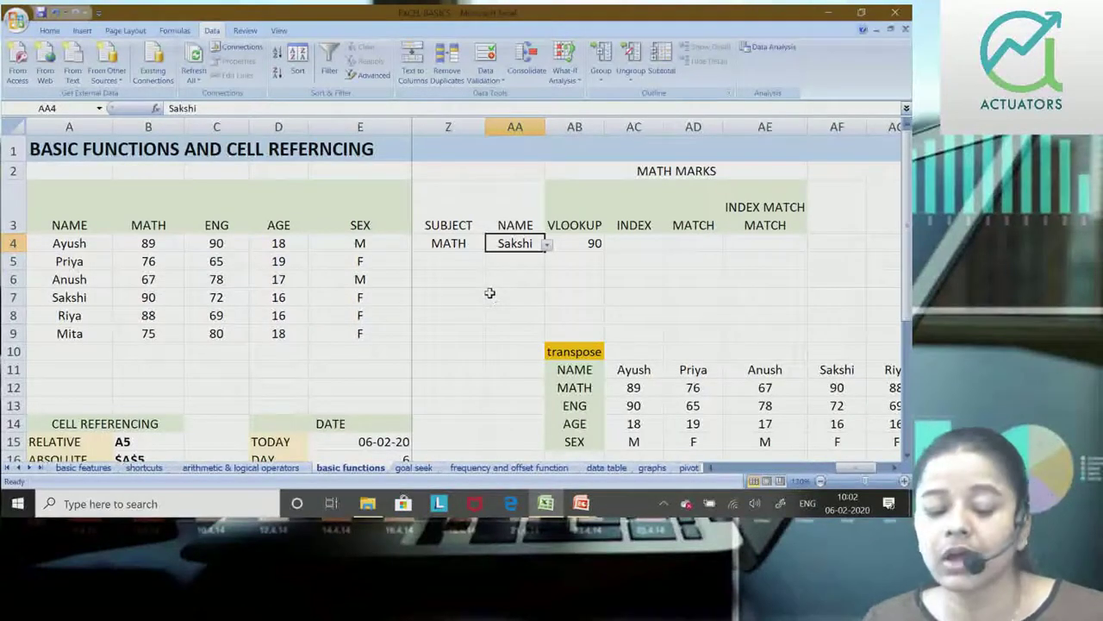
{"action": "left_click", "coordinate": [511, 263]}
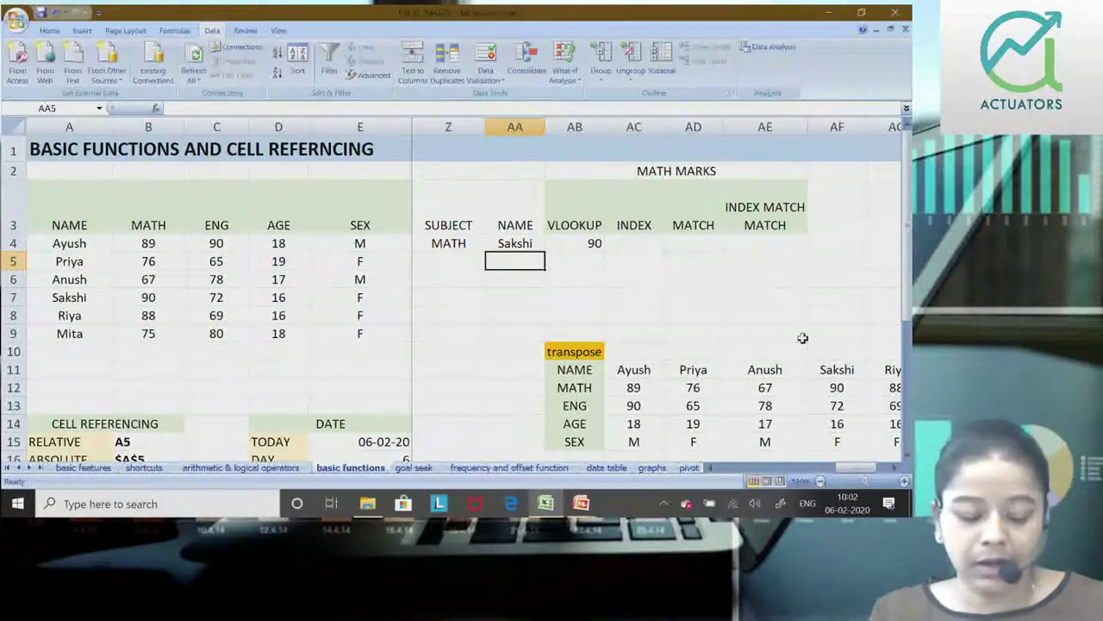
{"action": "type", "text": "Ayus"}
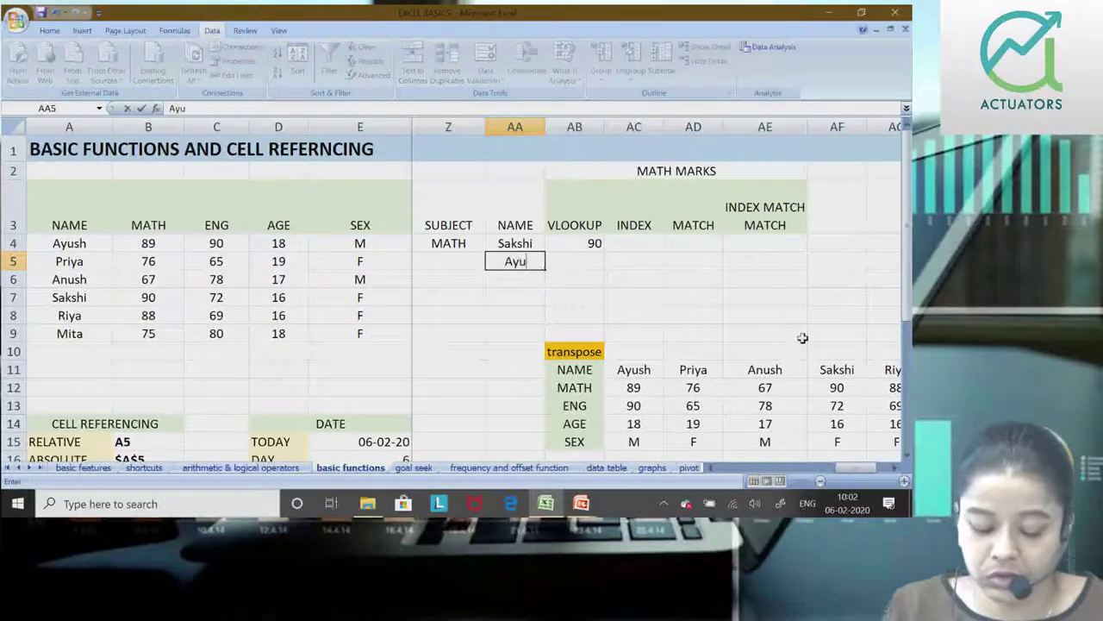
{"action": "type", "text": "h"}
{"action": "key", "text": "Return"}
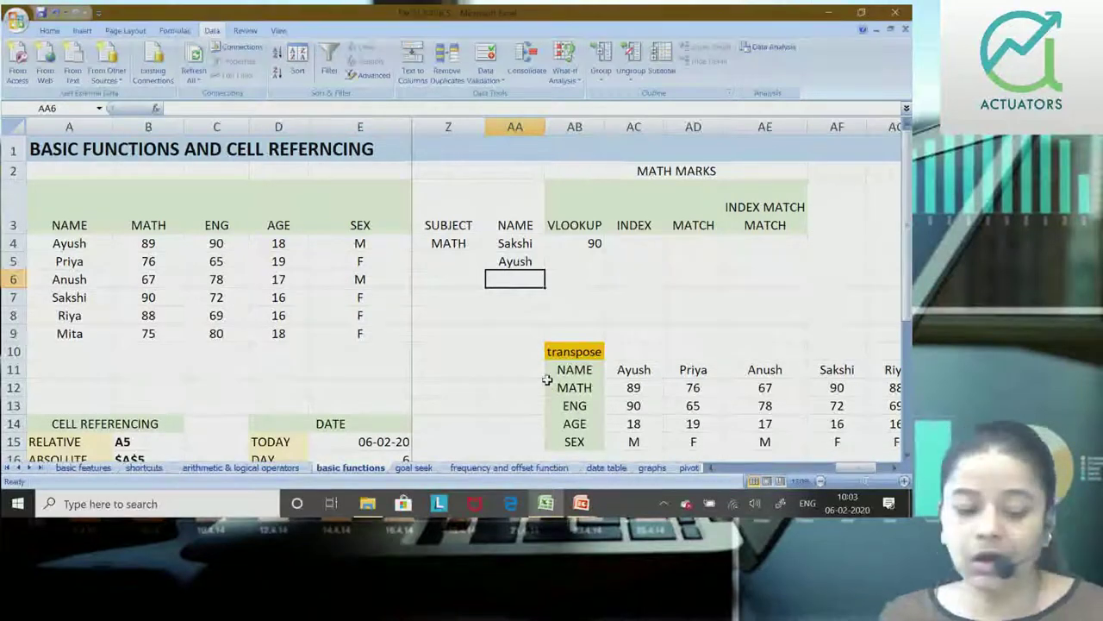
{"action": "type", "text": "R"}
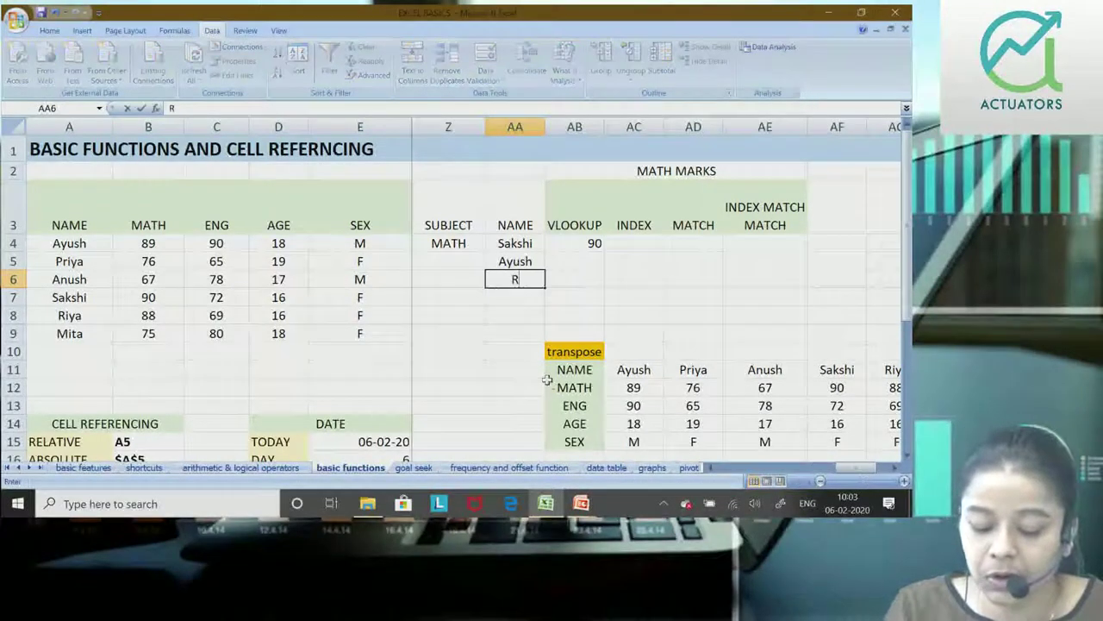
{"action": "type", "text": "iya"}
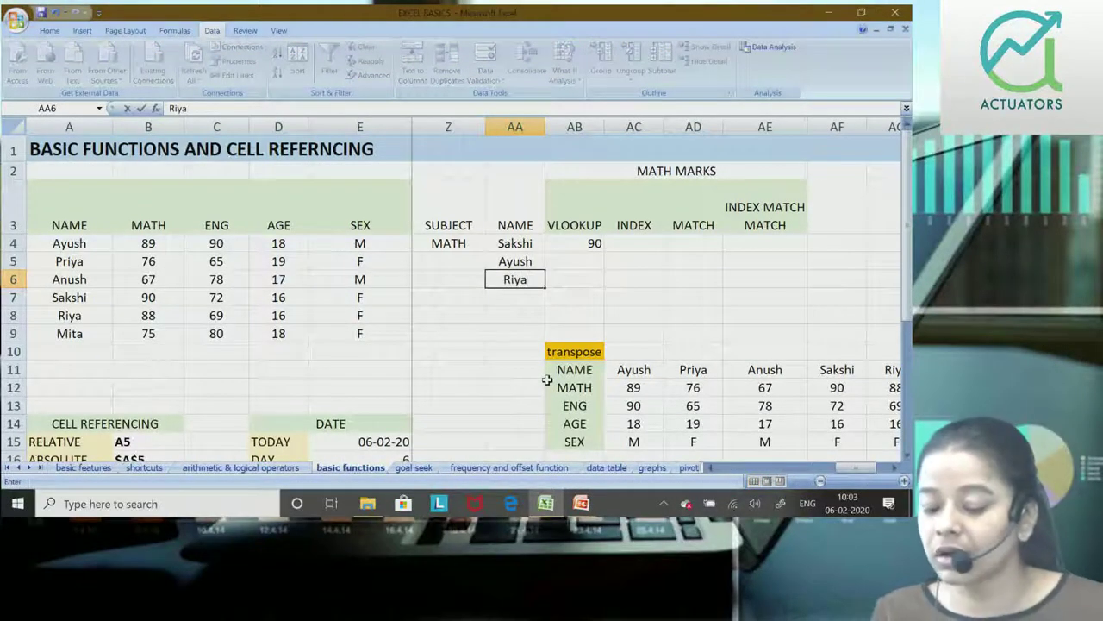
{"action": "key", "text": "Tab"}
{"action": "left_click", "coordinate": [578, 244]}
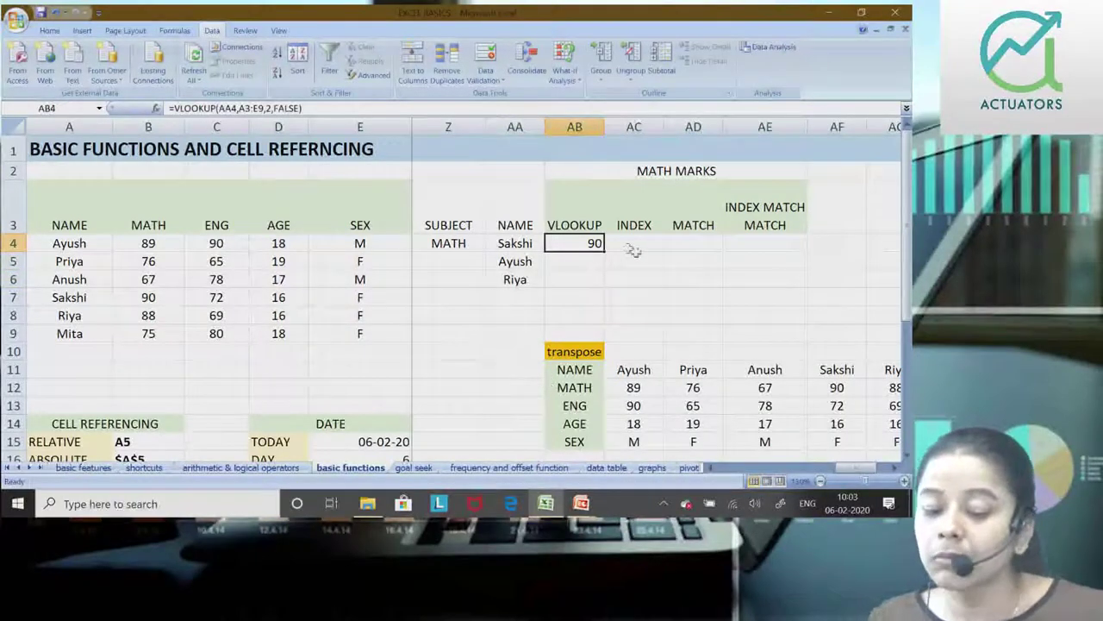
Step: Make AB4's VLOOKUP table range absolute as $A$3:$E$9
{"action": "double_click", "coordinate": [580, 242]}
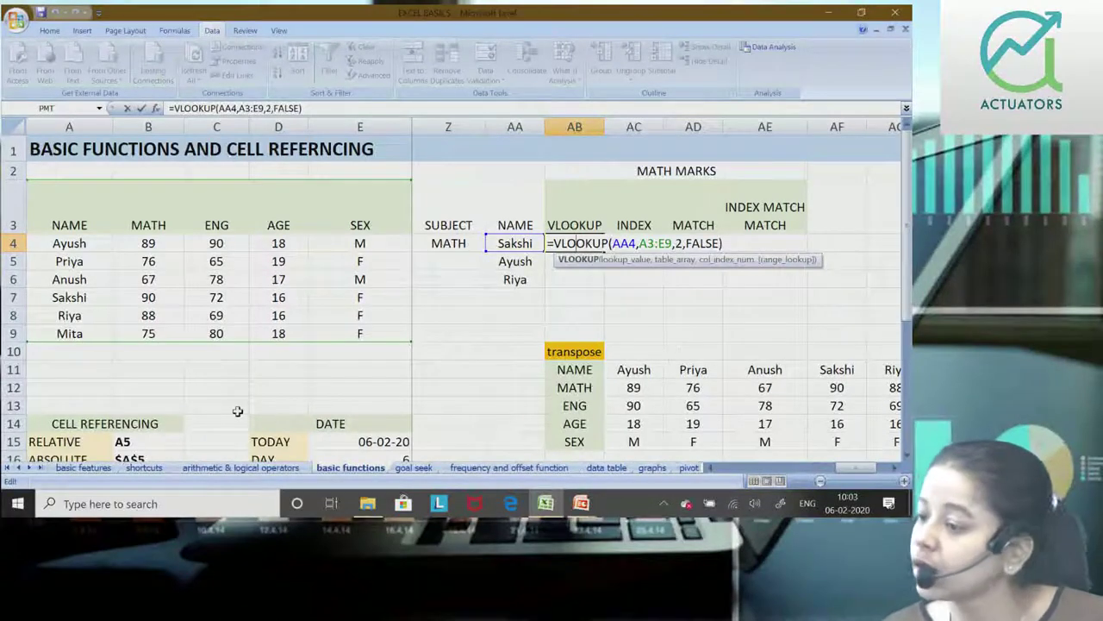
{"action": "left_click", "coordinate": [654, 243]}
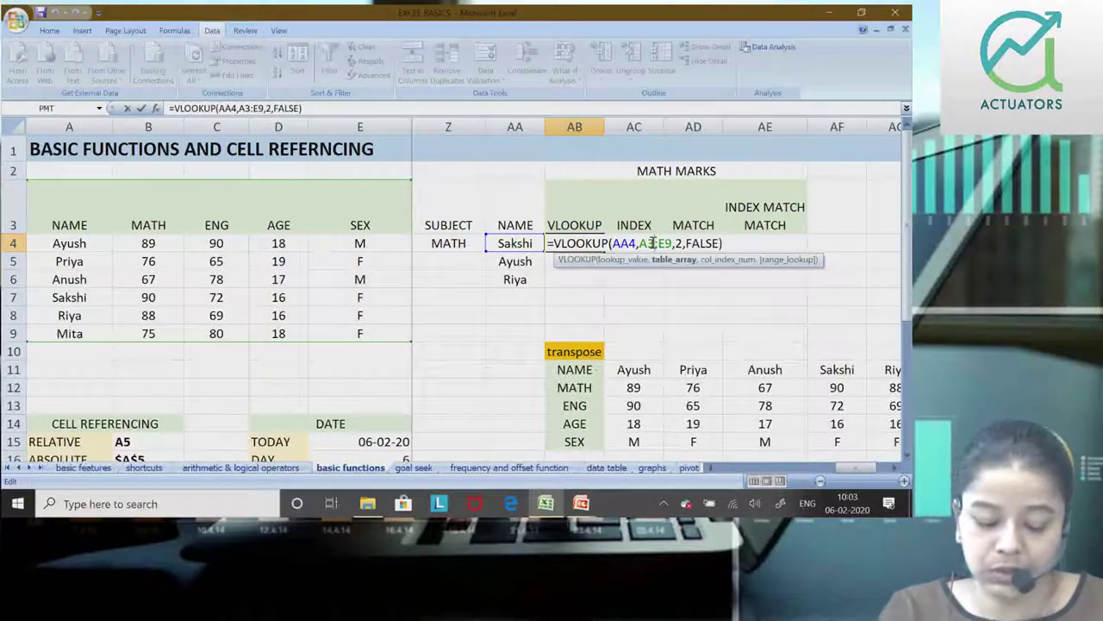
{"action": "left_click_drag", "start_coordinate": [654, 244], "coordinate": [673, 243]}
{"action": "key", "text": "F4"}
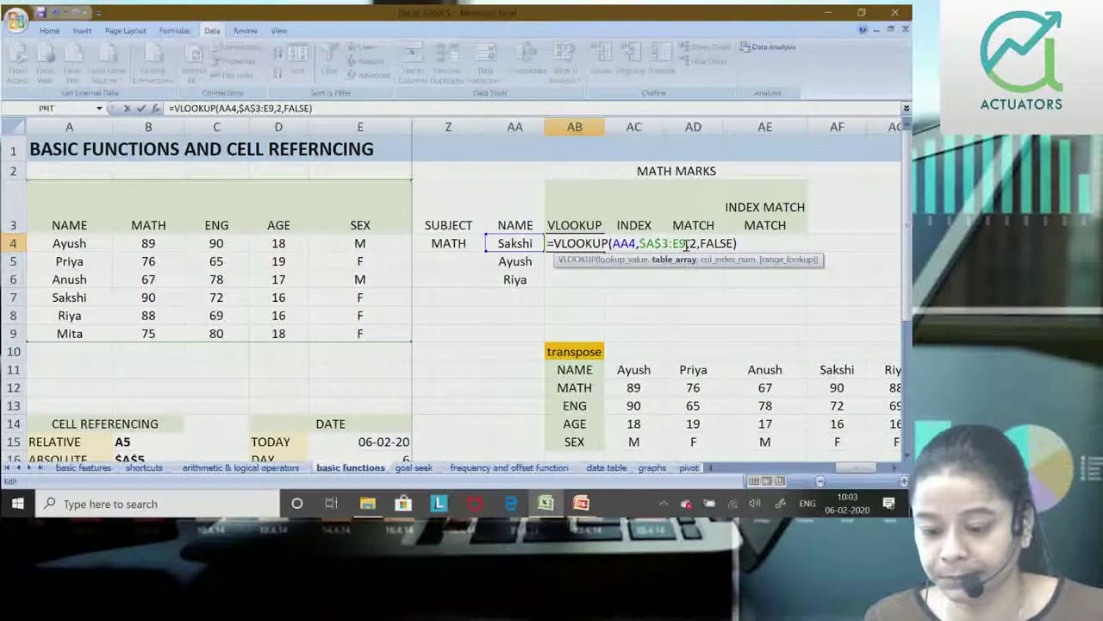
{"action": "left_click_drag", "start_coordinate": [687, 243], "coordinate": [673, 243]}
{"action": "key", "text": "F4"}
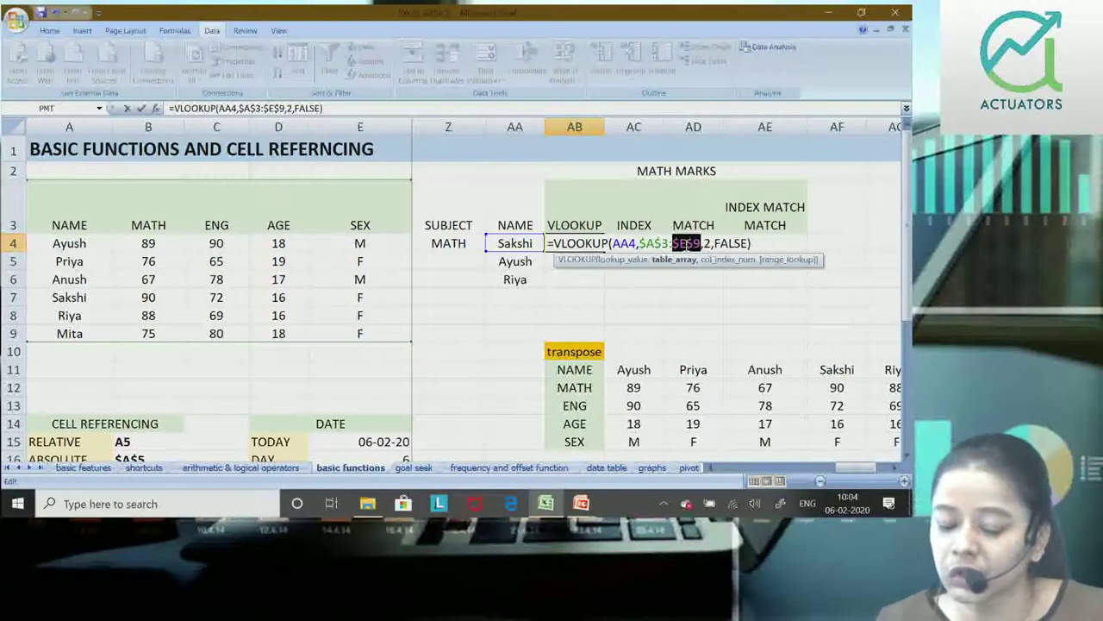
{"action": "key", "text": "Return"}
Step: Fill the VLOOKUP down to AB6 so AB5 and AB6 return 89 and 88
{"action": "left_click", "coordinate": [557, 244]}
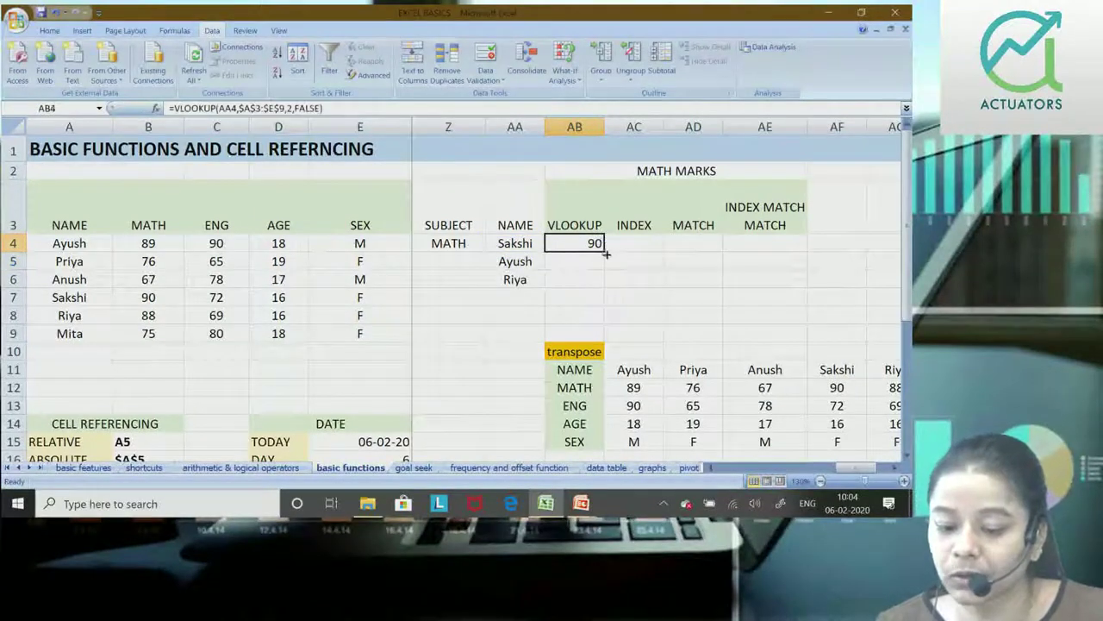
{"action": "left_click_drag", "start_coordinate": [604, 250], "coordinate": [604, 285]}
{"action": "double_click", "coordinate": [586, 261]}
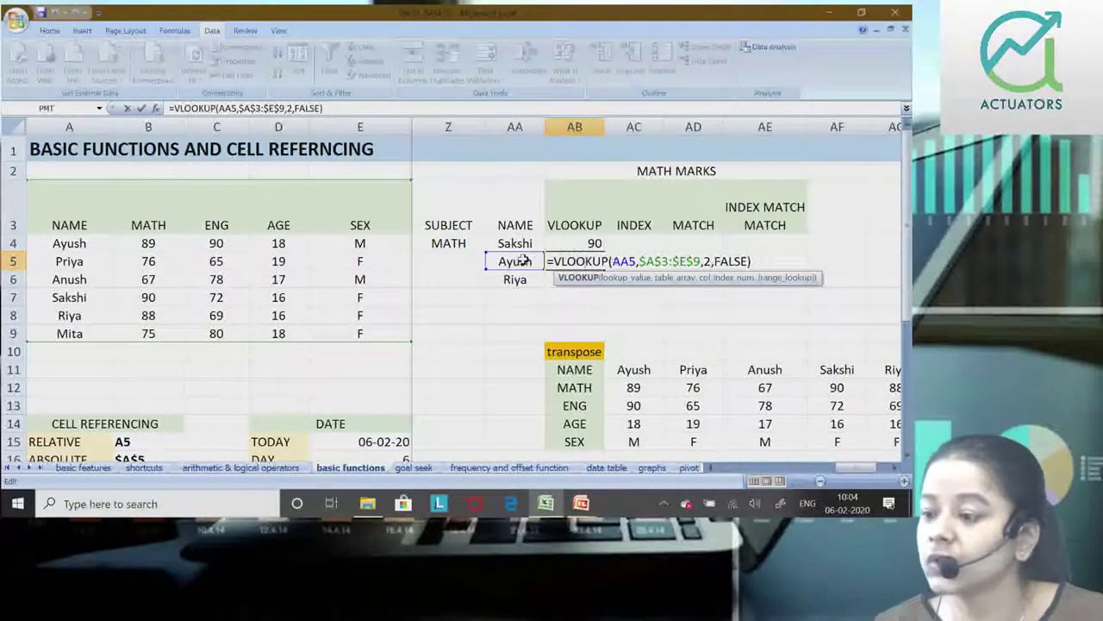
{"action": "key", "text": "Return"}
{"action": "key", "text": "ctrl+d"}
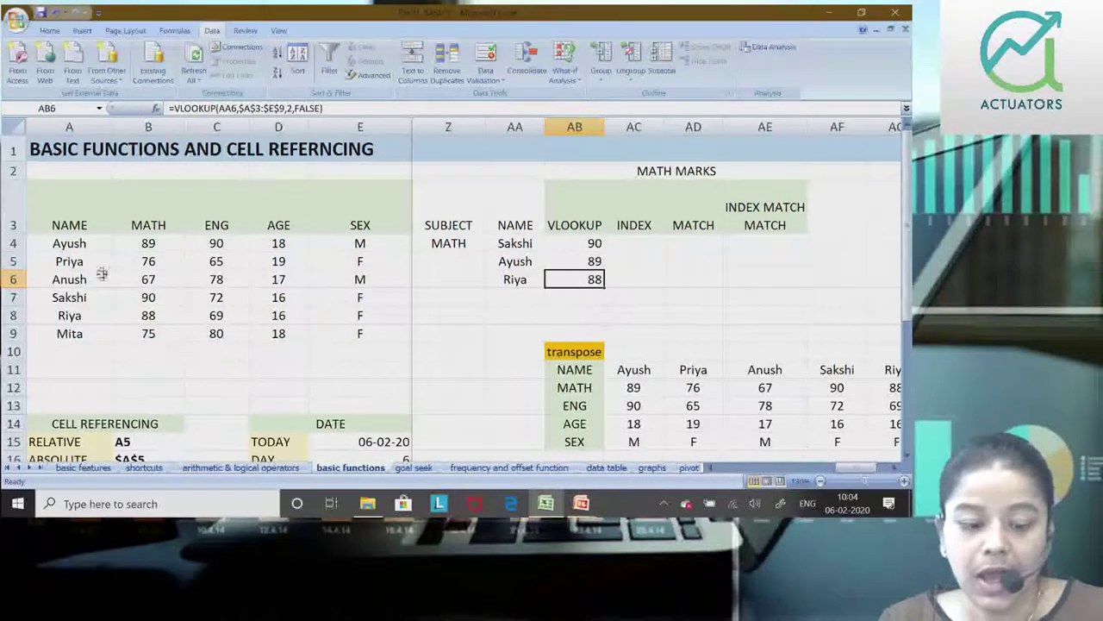
{"action": "left_click", "coordinate": [126, 244]}
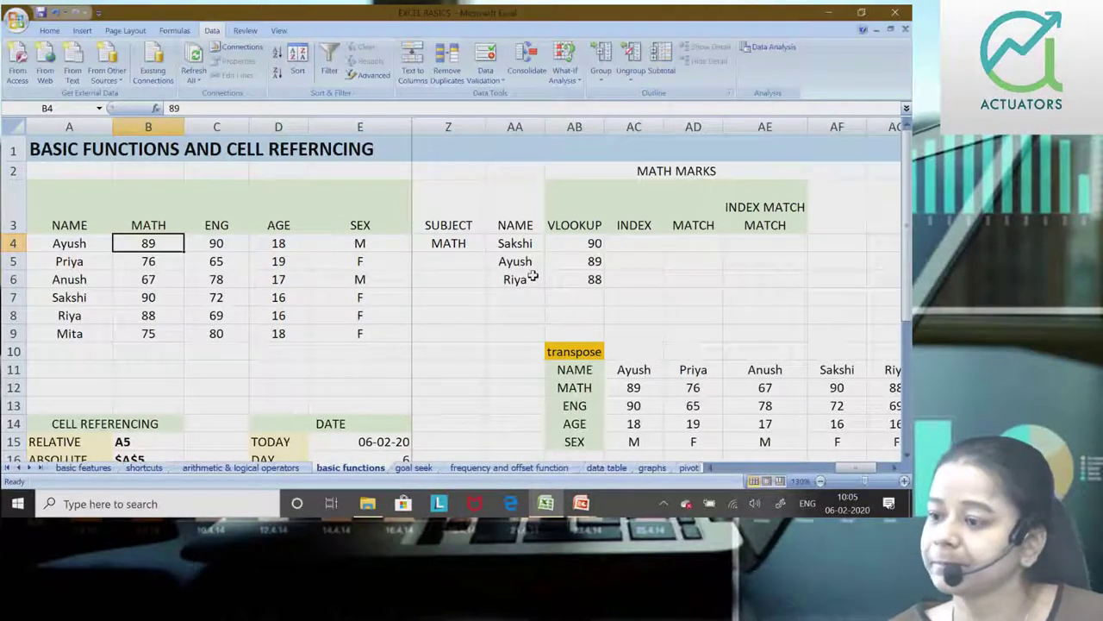
{"action": "key", "text": "Down"}
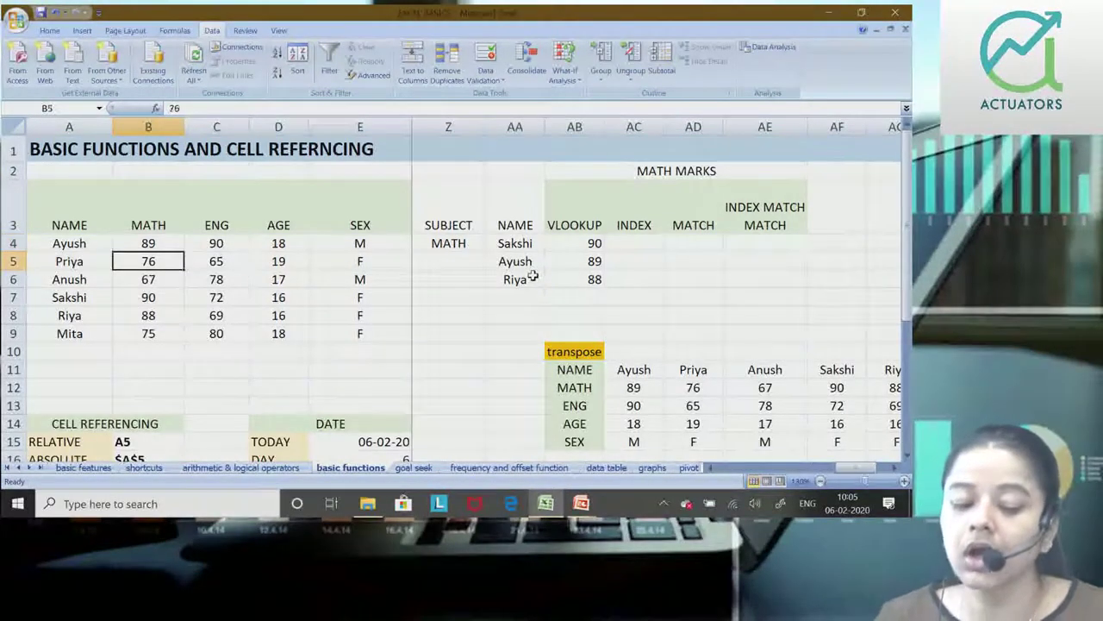
{"action": "left_click", "coordinate": [643, 246]}
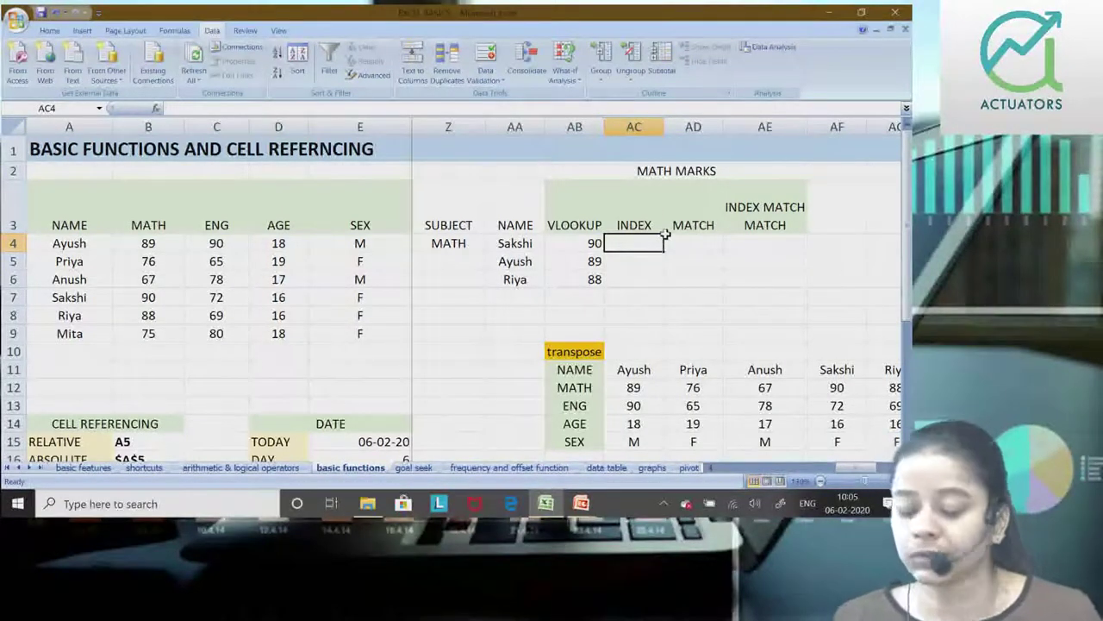
{"action": "type", "text": "=INDEX"}
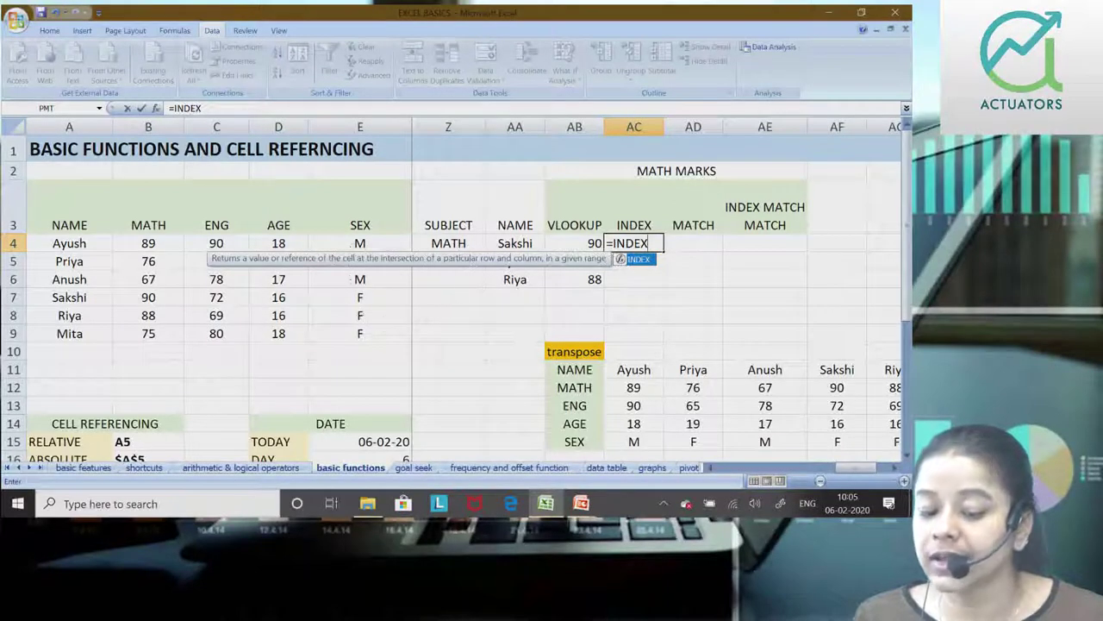
{"action": "key", "text": "BackSpace"}
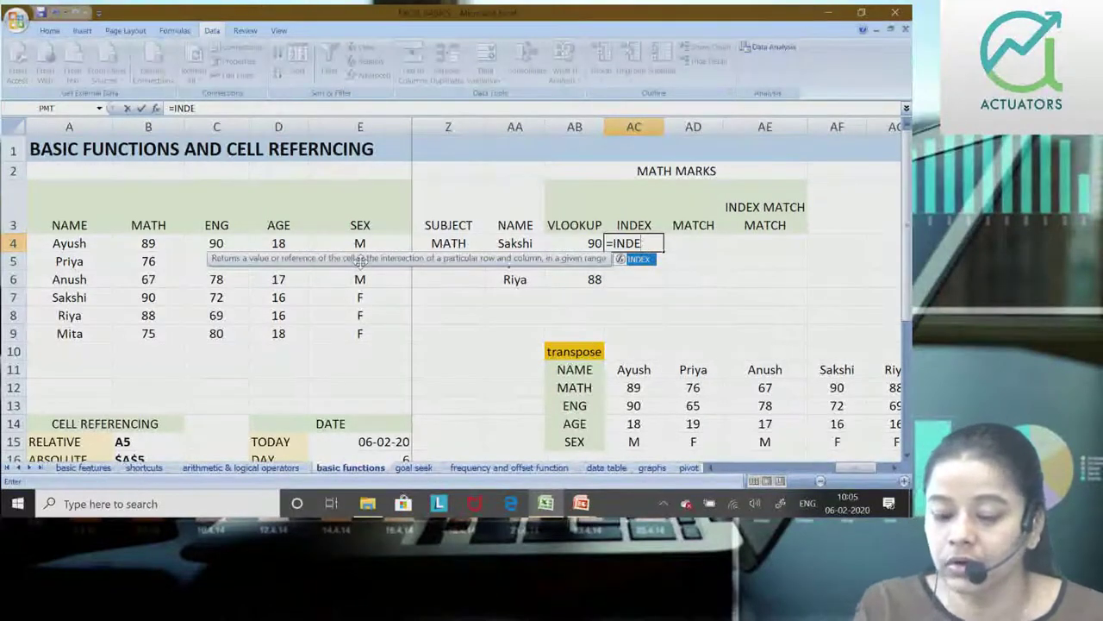
{"action": "key", "text": "BackSpace"}
{"action": "key", "text": "BackSpace"}
{"action": "key", "text": "BackSpace"}
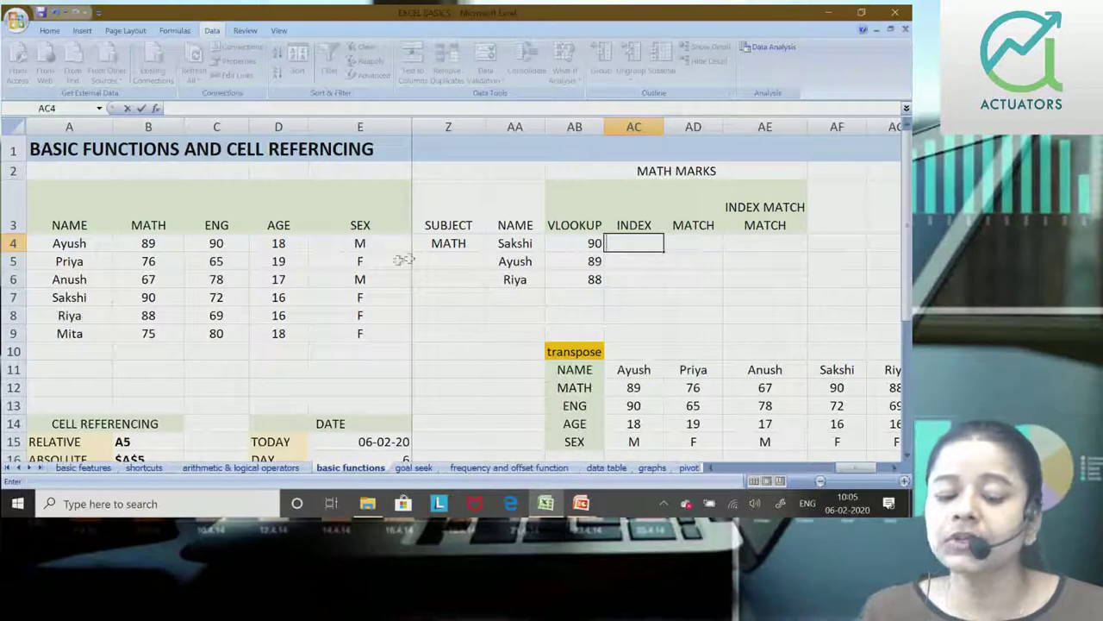
{"action": "left_click", "coordinate": [563, 247]}
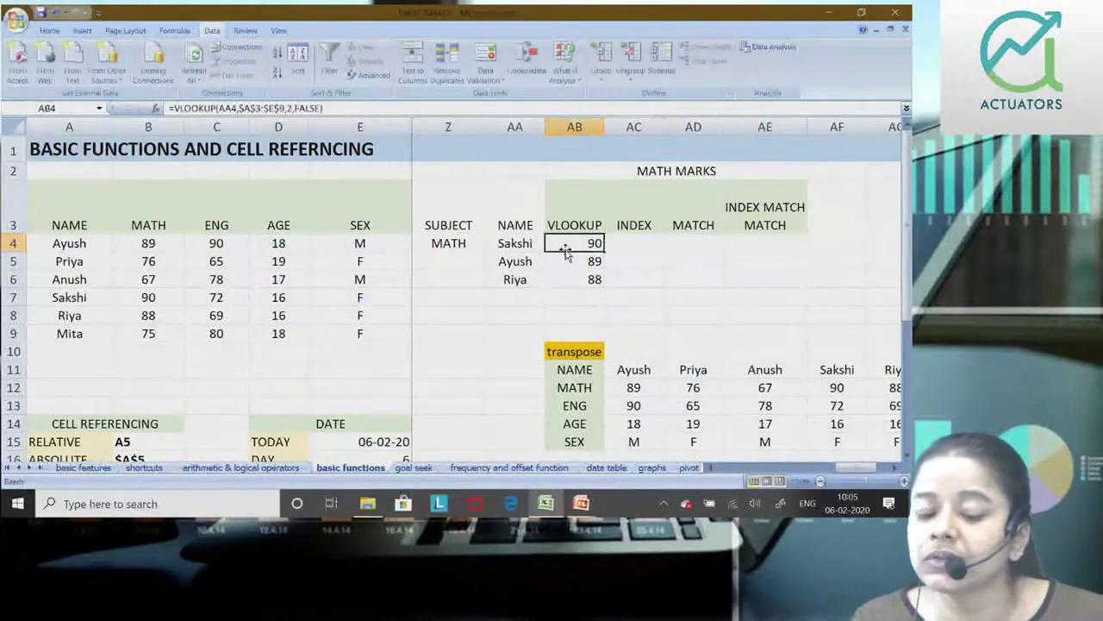
{"action": "double_click", "coordinate": [562, 245]}
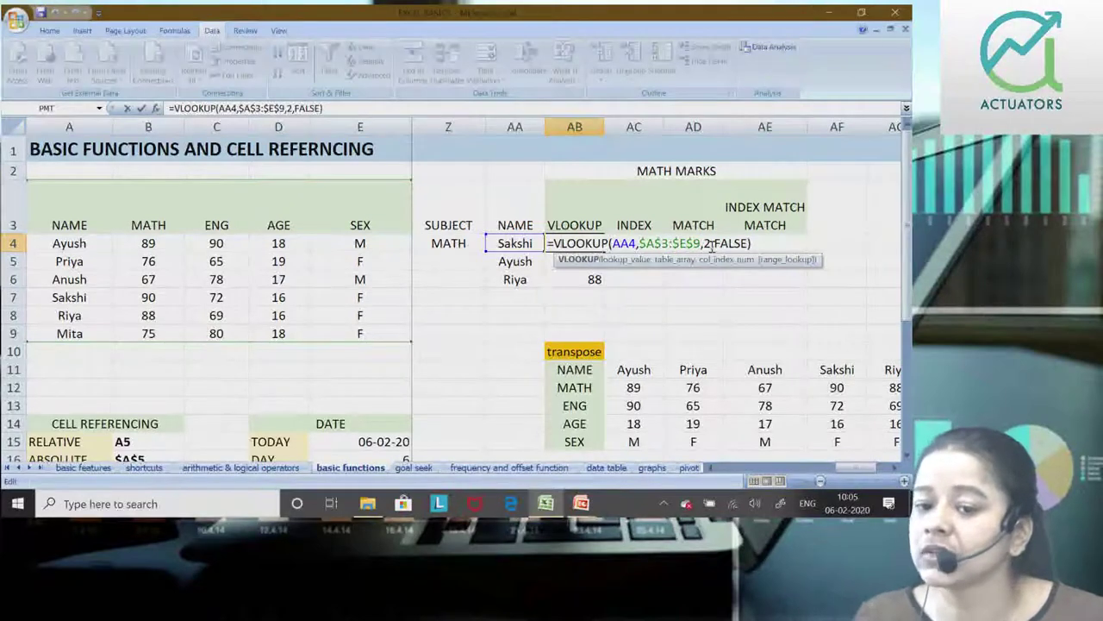
{"action": "key", "text": "Return"}
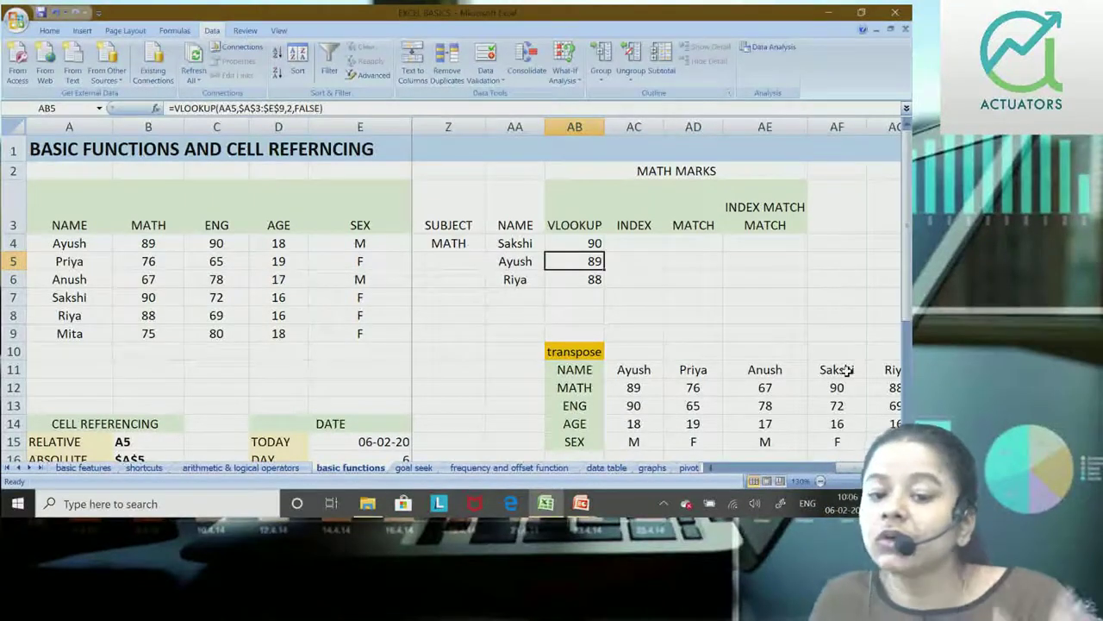
{"action": "left_click", "coordinate": [481, 244]}
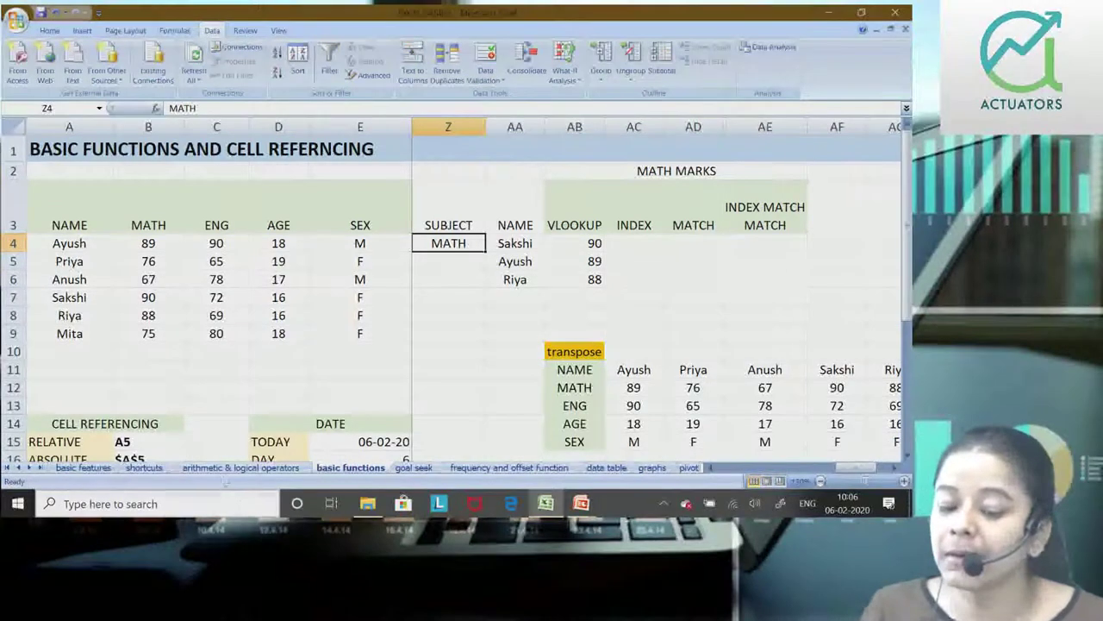
{"action": "left_click", "coordinate": [562, 259]}
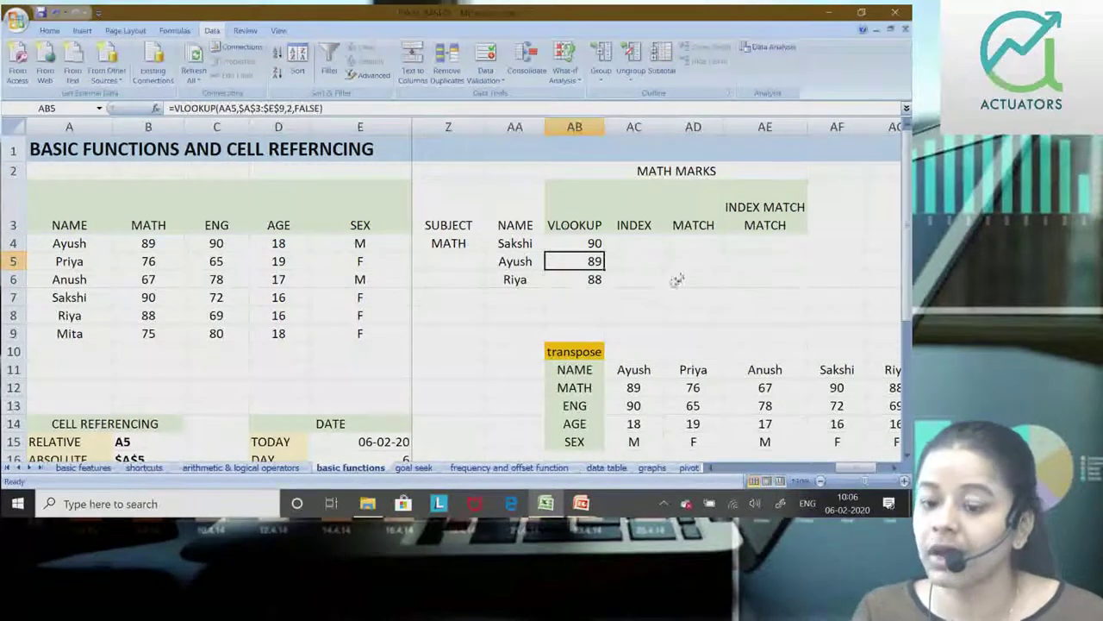
{"action": "left_click", "coordinate": [645, 249]}
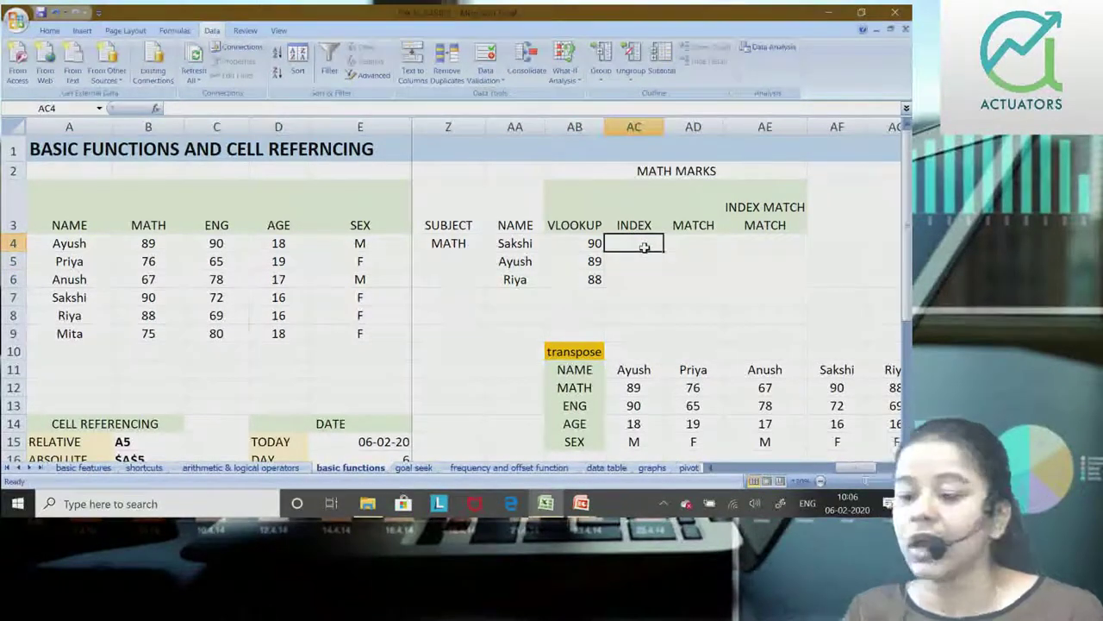
Step: Highlight Riya's name, MATH, the ENG column and Anush's row to explain the table's rows and columns
{"action": "left_click", "coordinate": [507, 274]}
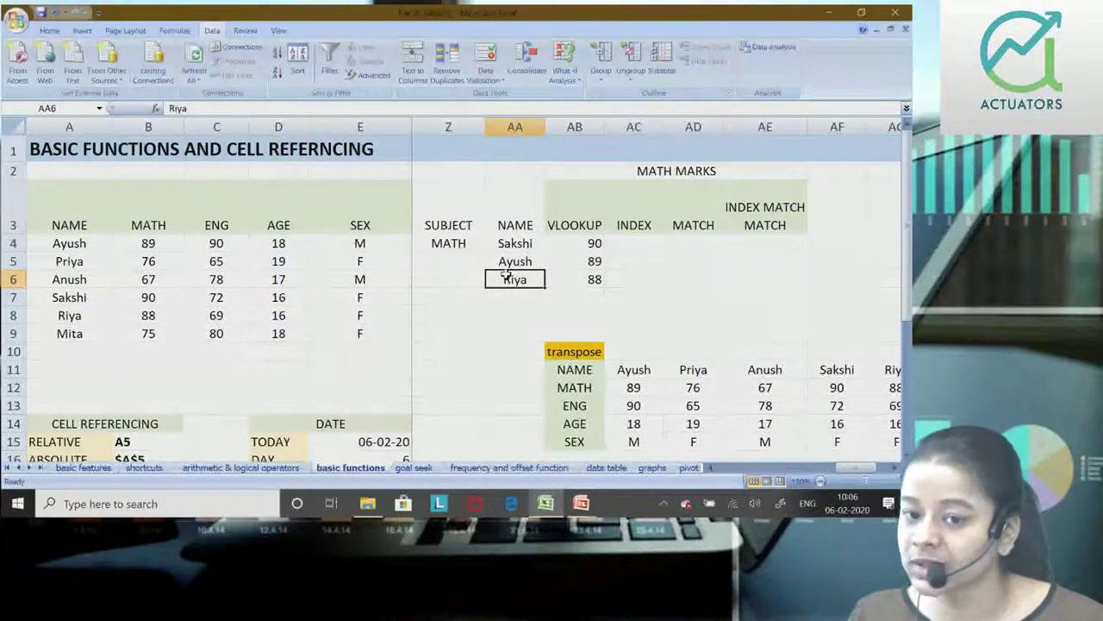
{"action": "left_click", "coordinate": [448, 242]}
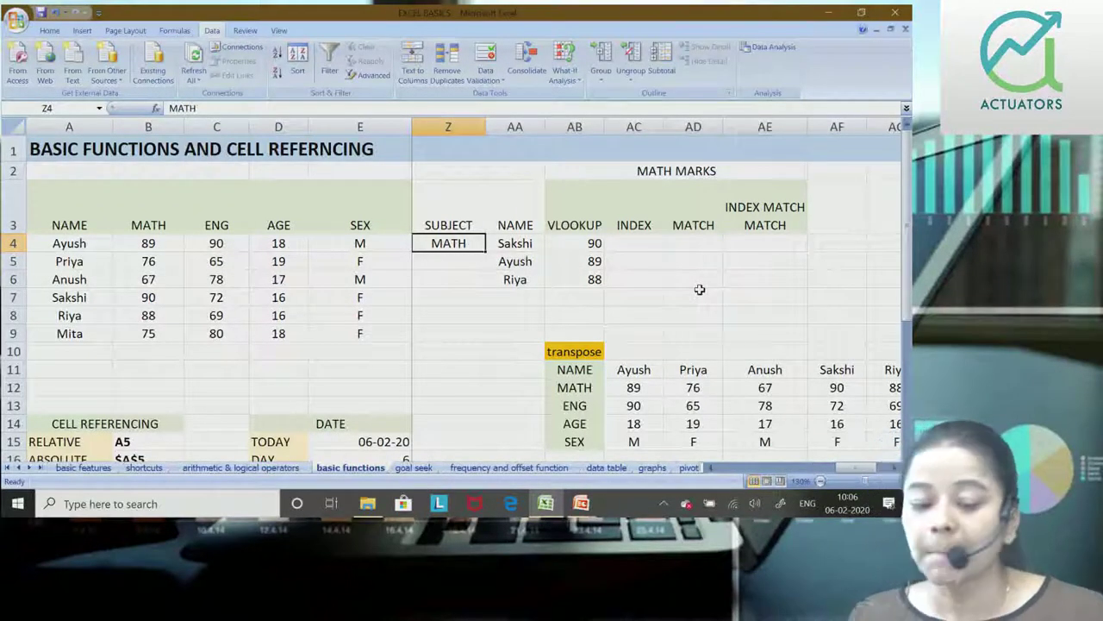
{"action": "left_click", "coordinate": [652, 242]}
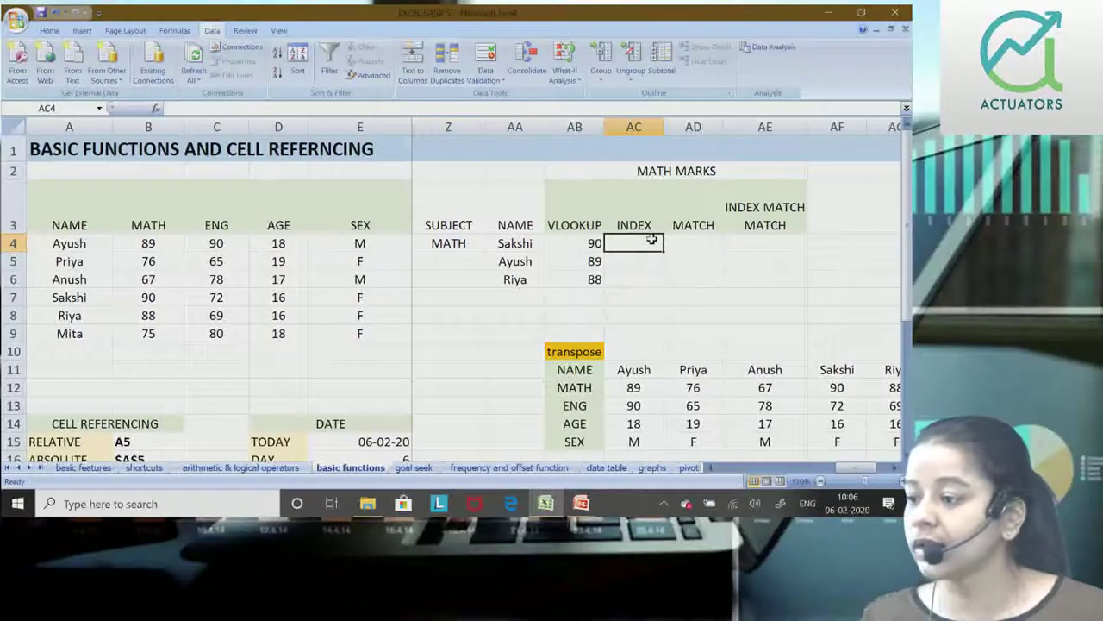
{"action": "left_click_drag", "start_coordinate": [224, 199], "coordinate": [222, 349]}
{"action": "left_click_drag", "start_coordinate": [53, 284], "coordinate": [383, 281]}
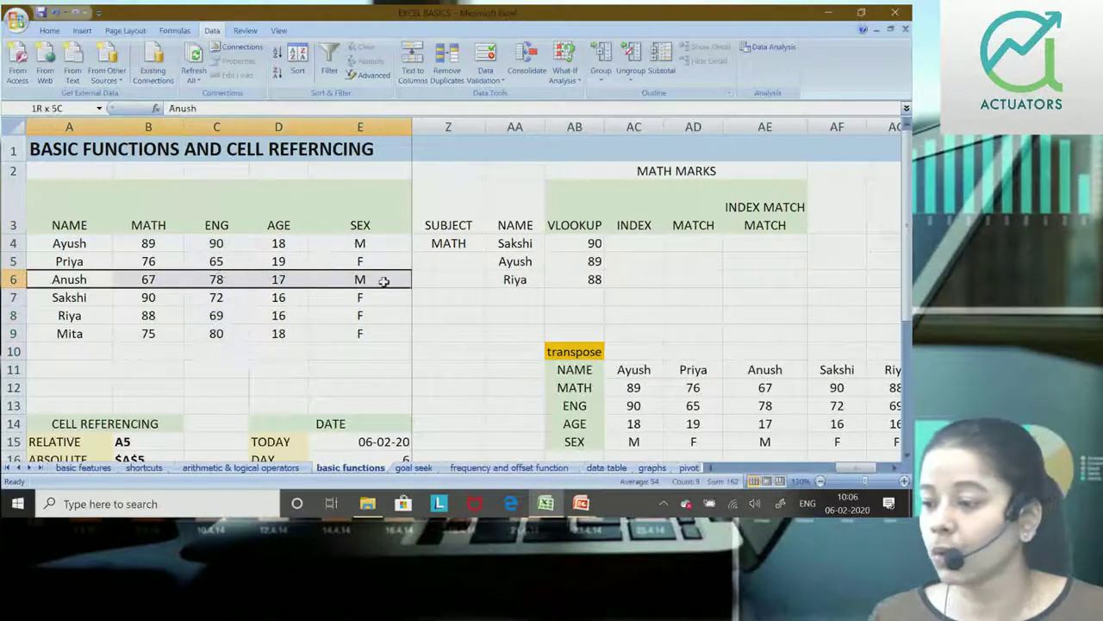
{"action": "left_click", "coordinate": [231, 272]}
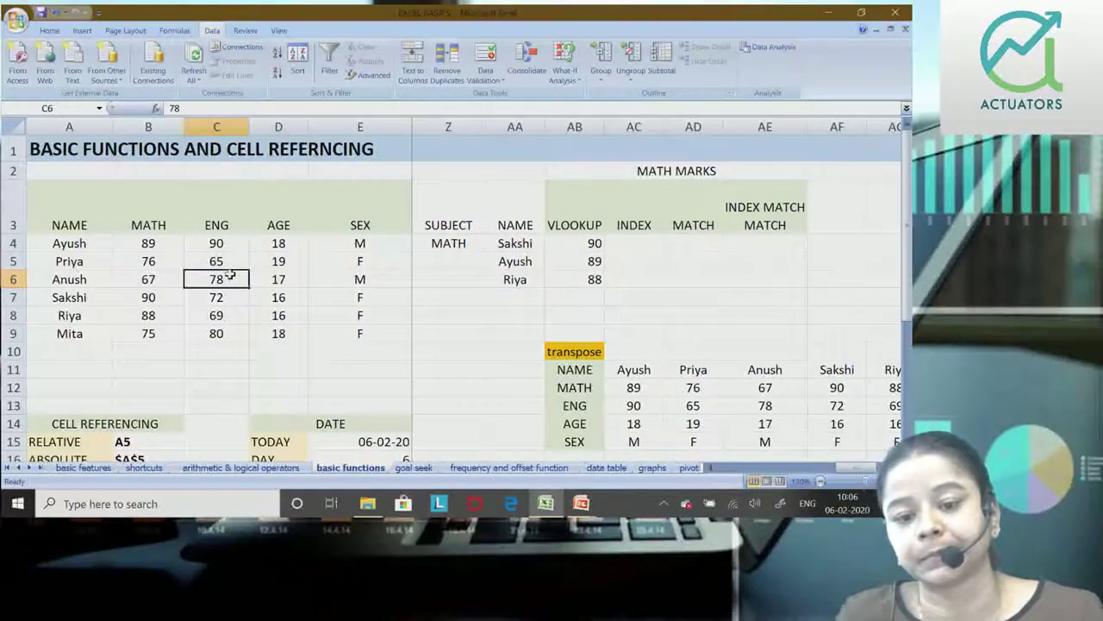
Step: Point out Anush's ENG mark 78, column C and Ayush's row, then begin =INDEX( in AC4
{"action": "left_click_drag", "start_coordinate": [231, 227], "coordinate": [216, 336]}
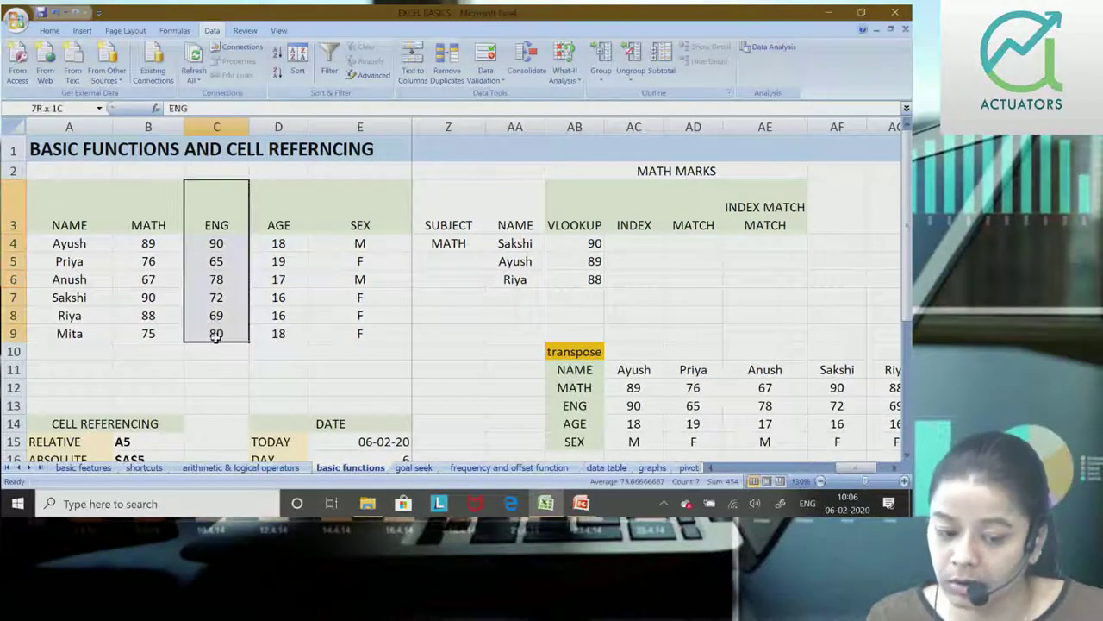
{"action": "left_click_drag", "start_coordinate": [60, 279], "coordinate": [343, 280]}
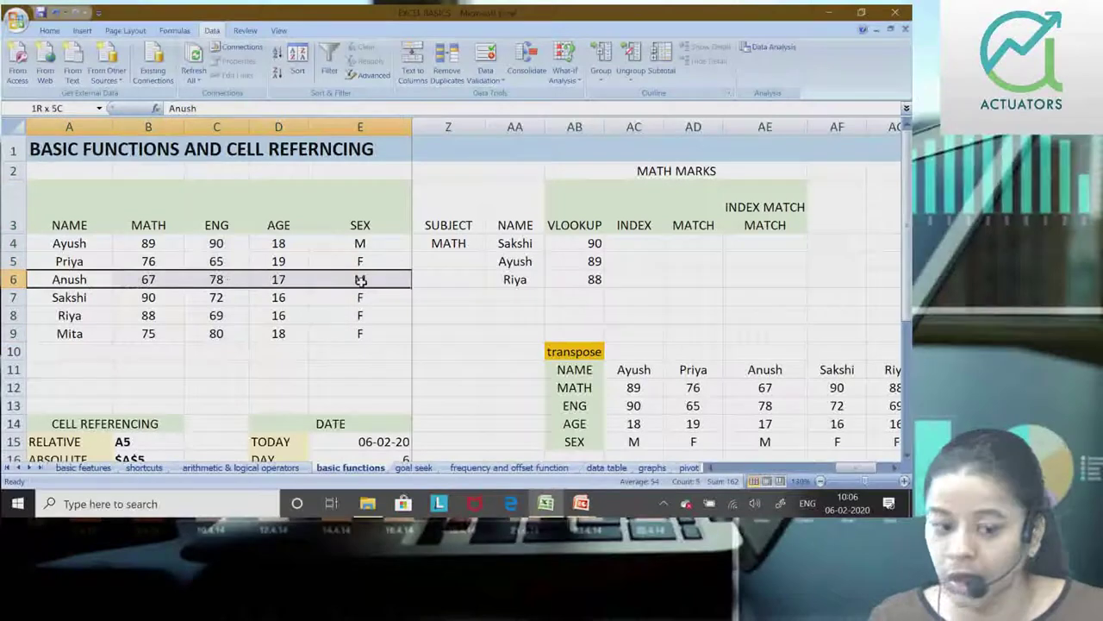
{"action": "left_click", "coordinate": [221, 275]}
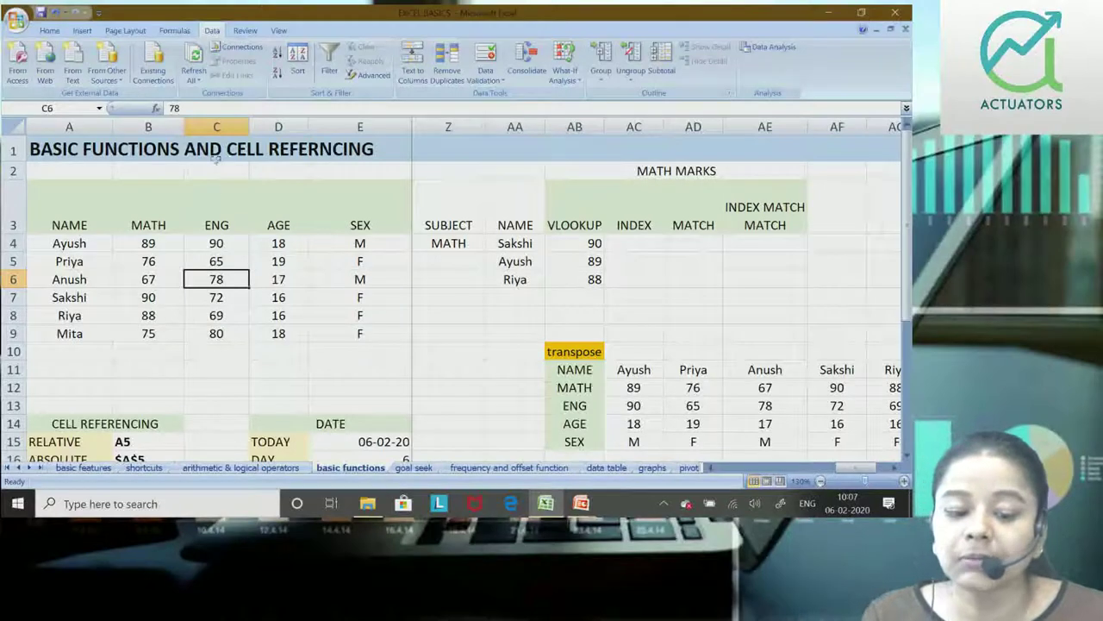
{"action": "left_click_drag", "start_coordinate": [216, 156], "coordinate": [227, 384]}
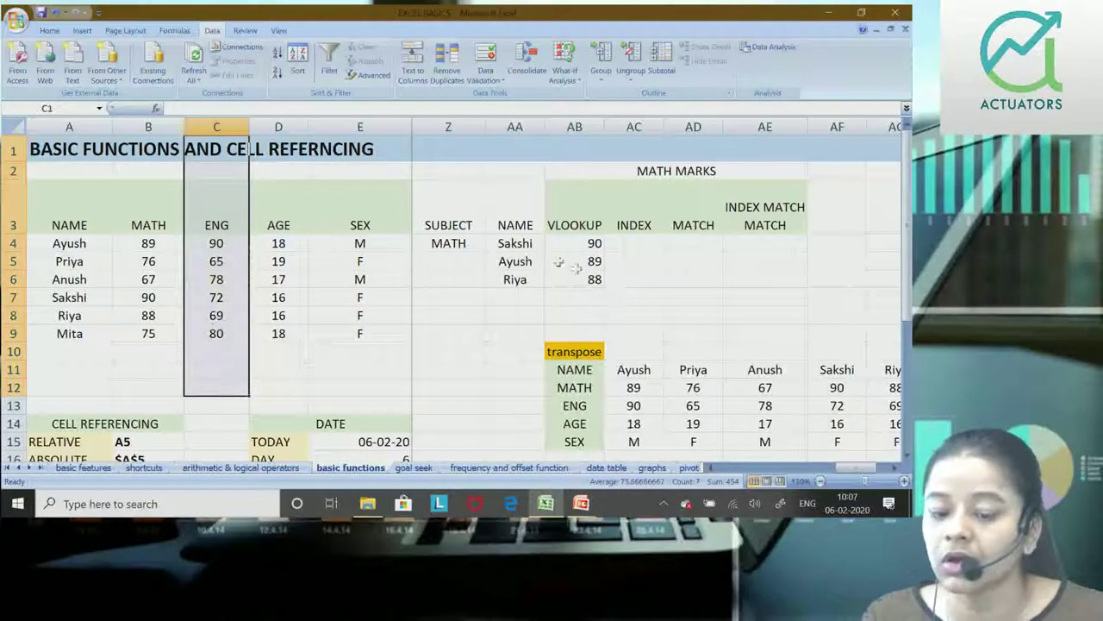
{"action": "left_click_drag", "start_coordinate": [514, 261], "coordinate": [827, 266]}
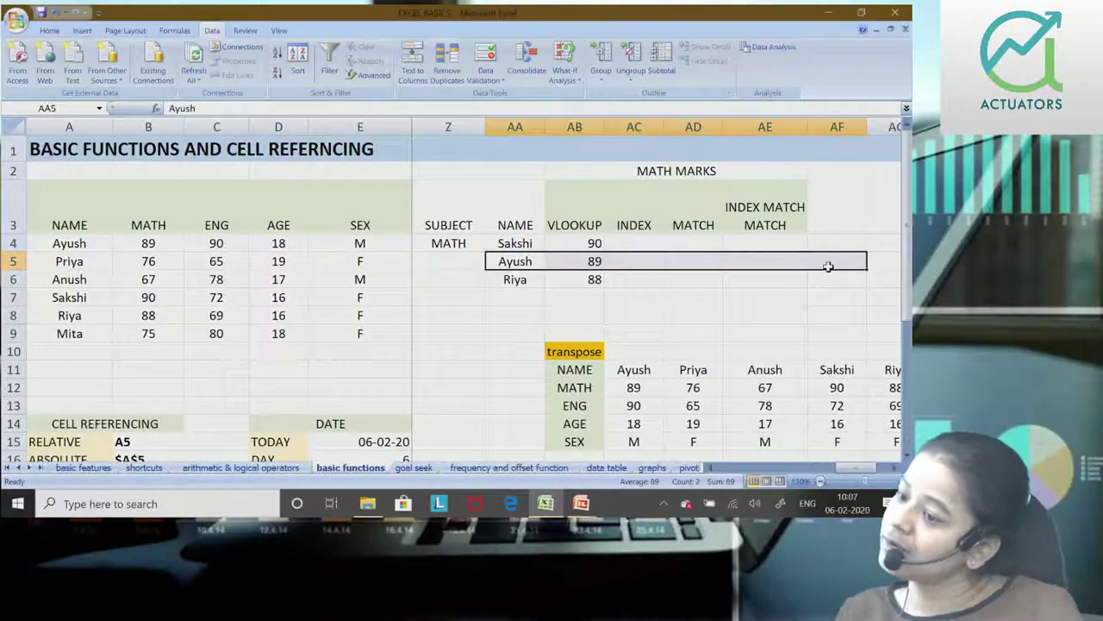
{"action": "left_click", "coordinate": [633, 243]}
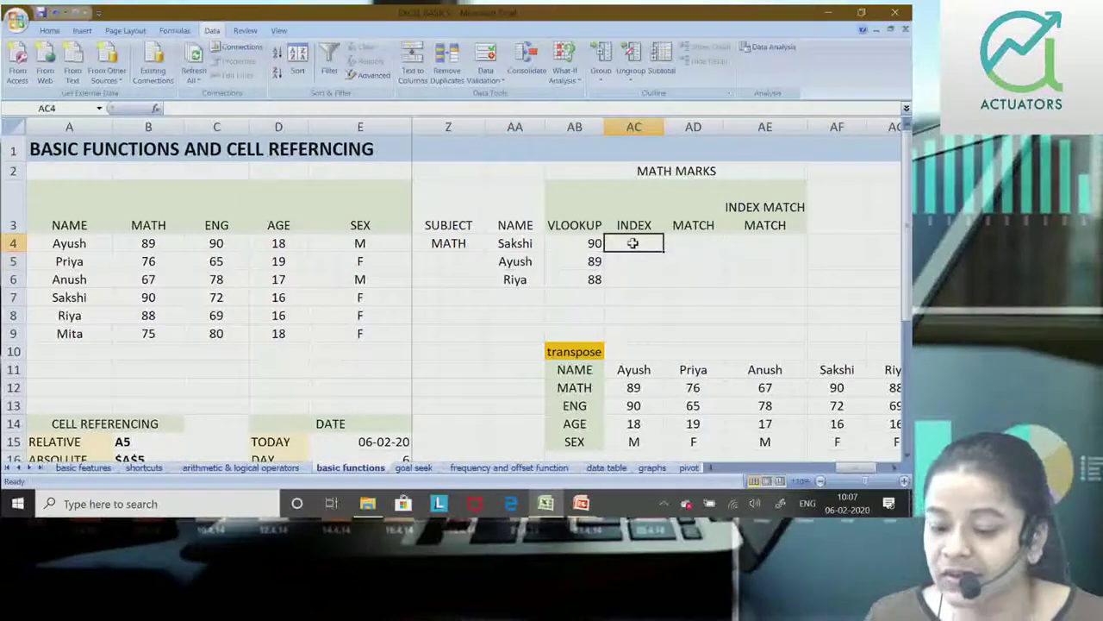
{"action": "type", "text": "=I"}
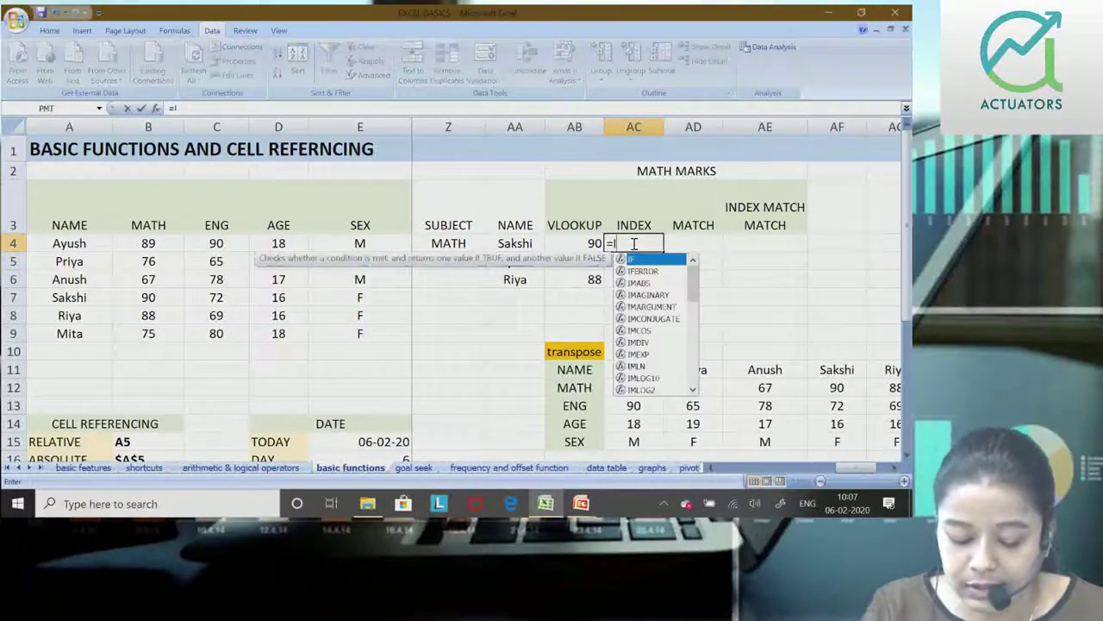
{"action": "type", "text": "NDEX("}
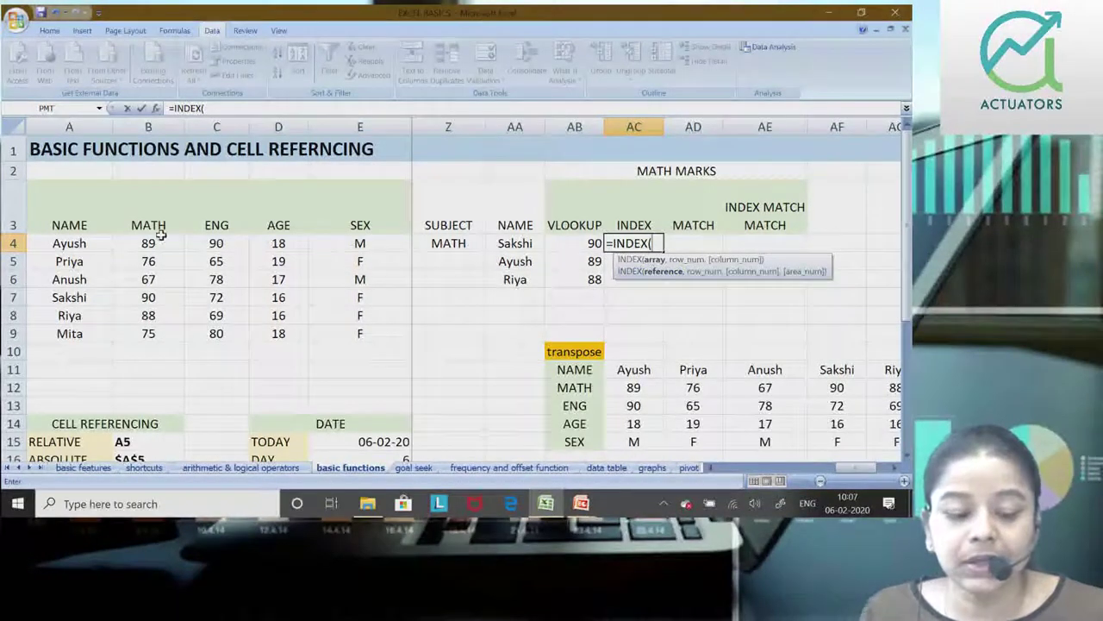
Step: Complete =INDEX(A3:E9,2,2) in AC4 so it returns 89
{"action": "left_click_drag", "start_coordinate": [100, 203], "coordinate": [361, 337]}
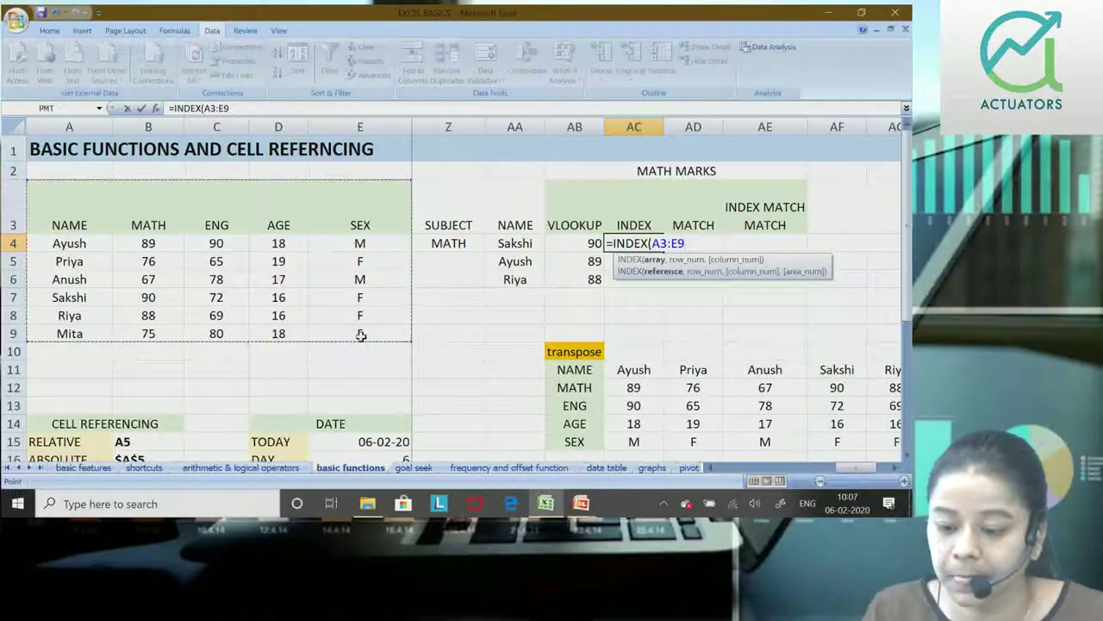
{"action": "type", "text": ","}
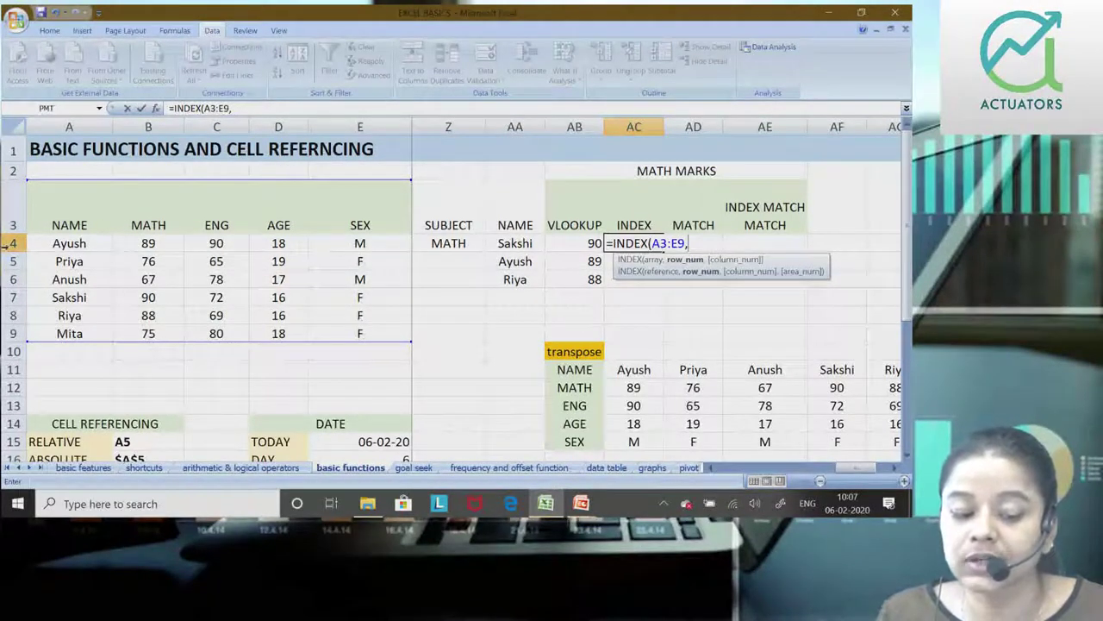
{"action": "type", "text": "2,2"}
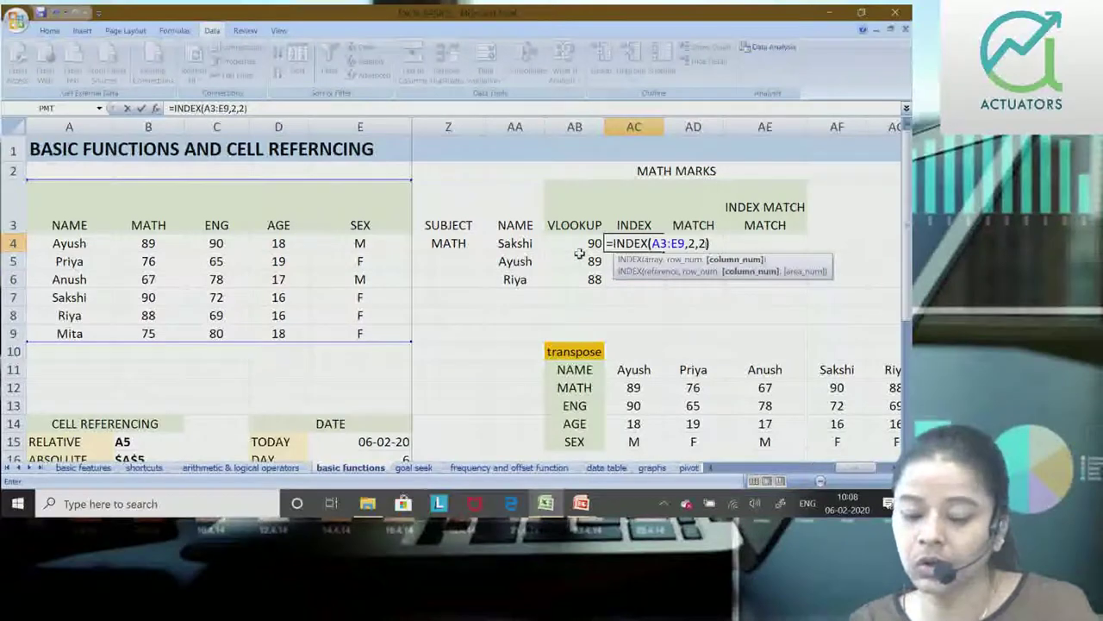
{"action": "key", "text": "Return"}
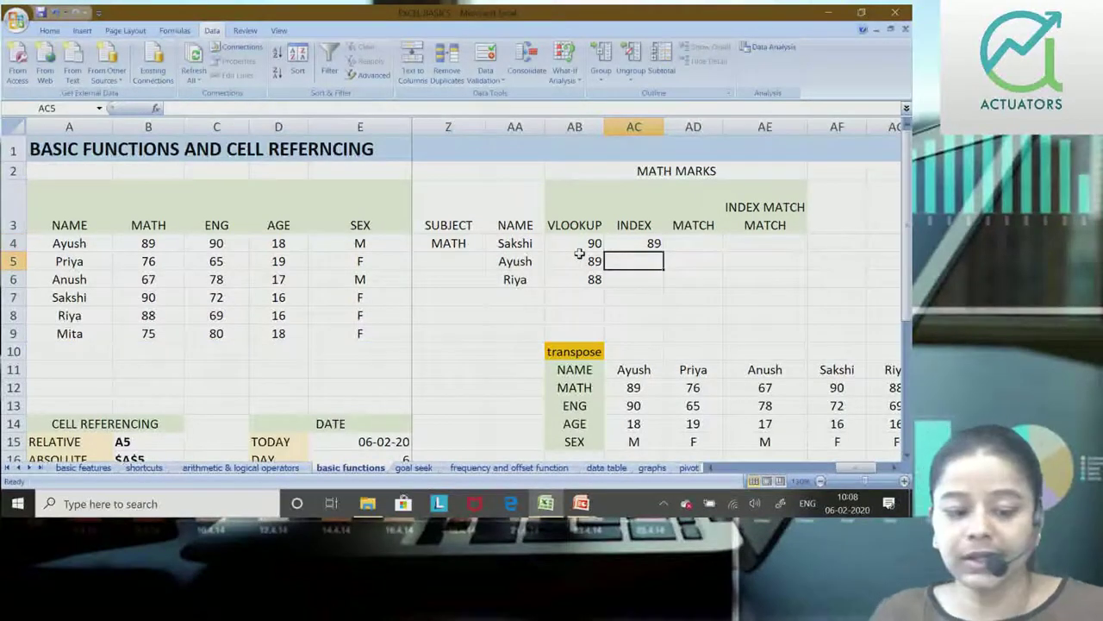
Step: Highlight row 4 and the MATH column to show 89 in B4, then review AC4's formula
{"action": "left_click", "coordinate": [142, 248]}
{"action": "left_click_drag", "start_coordinate": [71, 243], "coordinate": [357, 245]}
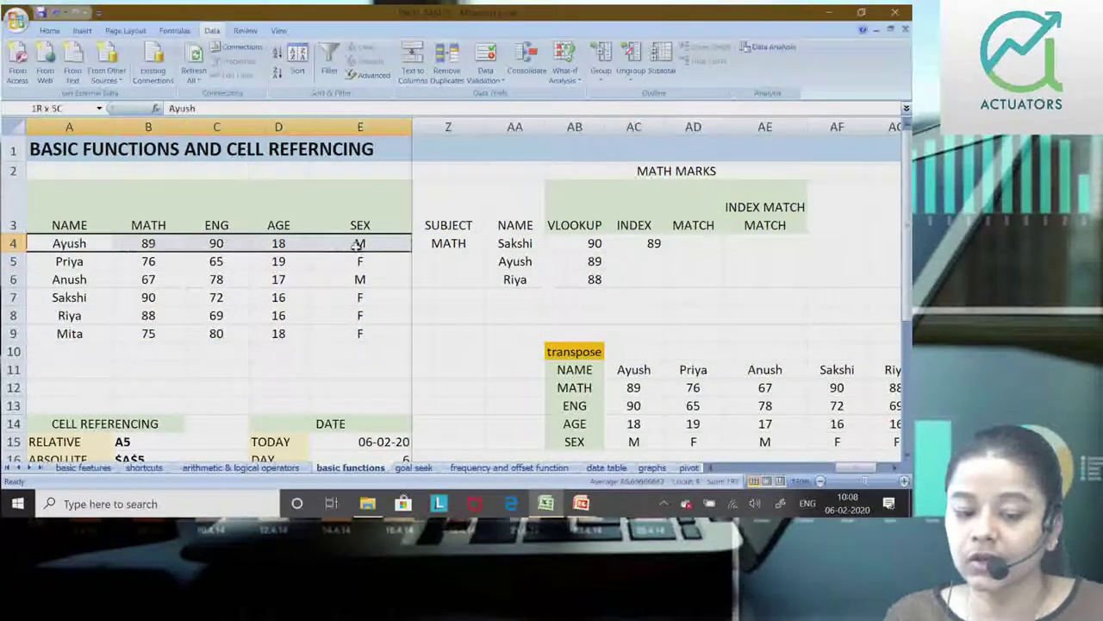
{"action": "left_click_drag", "start_coordinate": [131, 198], "coordinate": [140, 345]}
{"action": "left_click", "coordinate": [160, 243]}
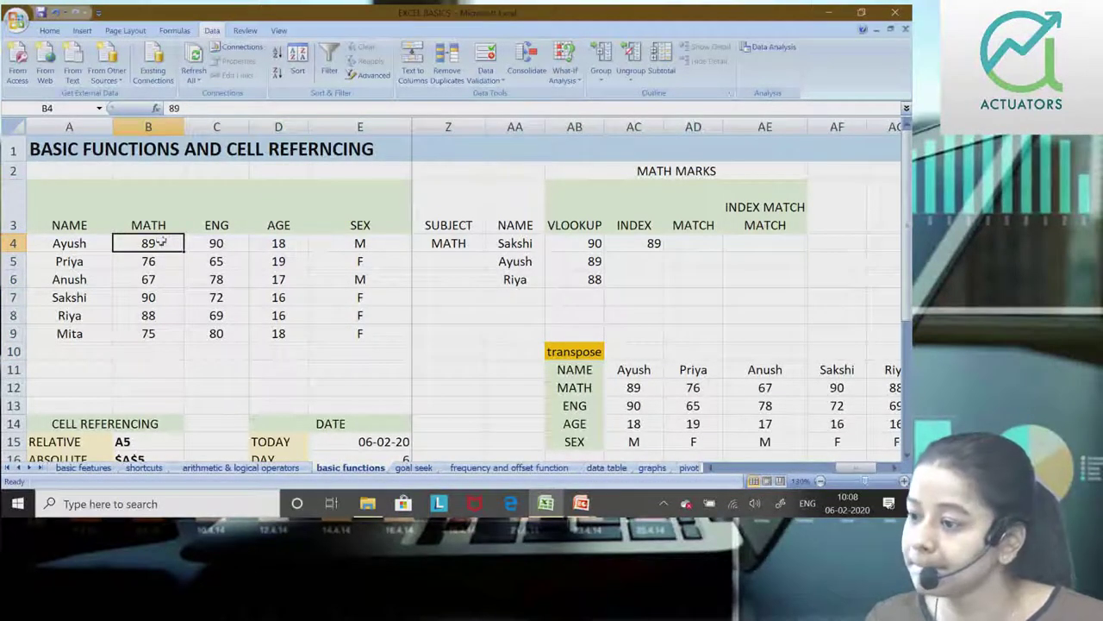
{"action": "double_click", "coordinate": [654, 244]}
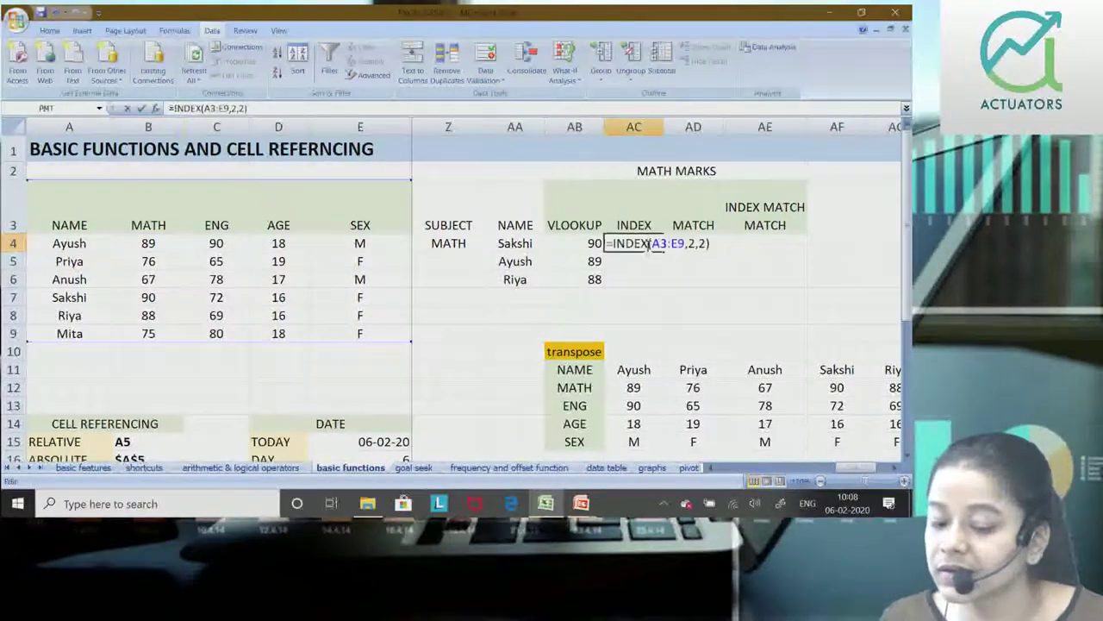
{"action": "key", "text": "Return"}
Step: Enter =INDEX(A3:A9,3) in AC5 to return Priya, fixing a wrong range first, then recheck AC4
{"action": "type", "text": "=INDEX"}
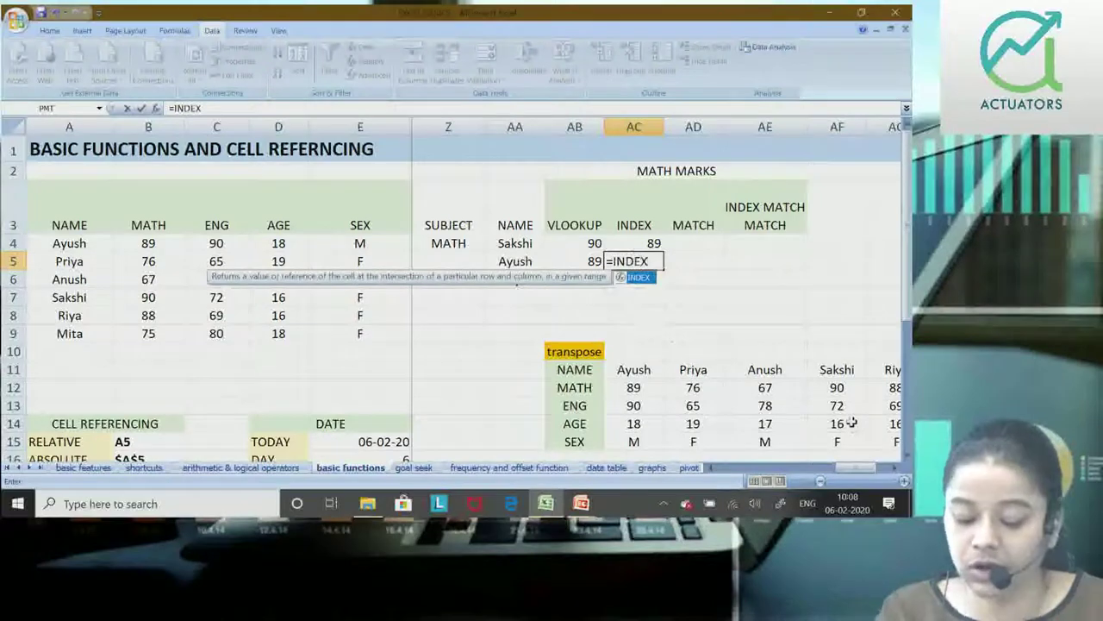
{"action": "type", "text": "("}
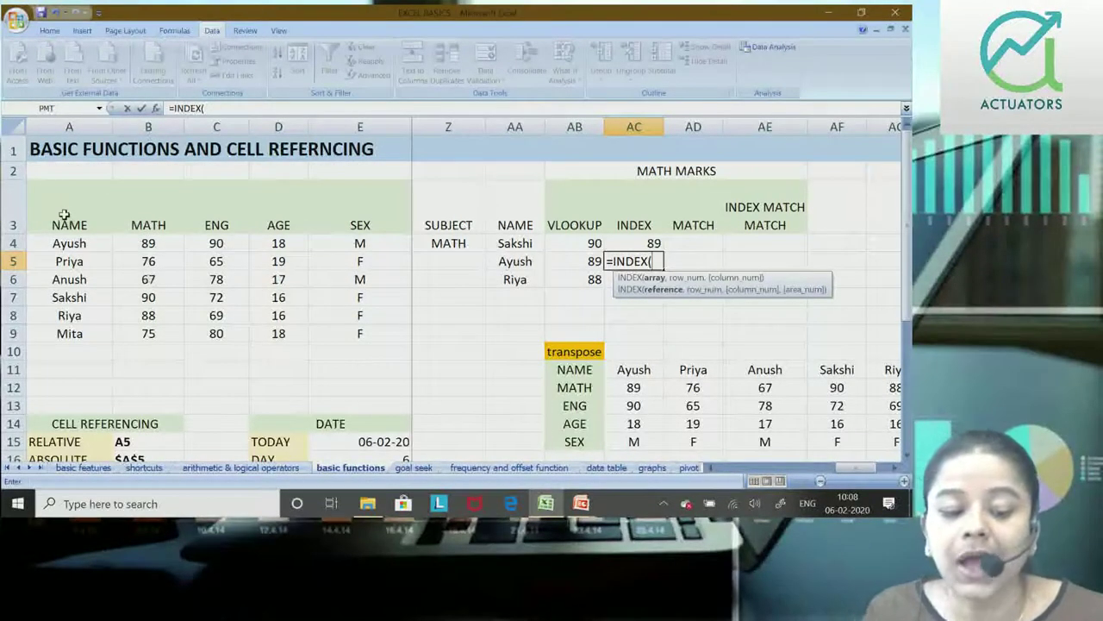
{"action": "left_click_drag", "start_coordinate": [64, 214], "coordinate": [341, 218]}
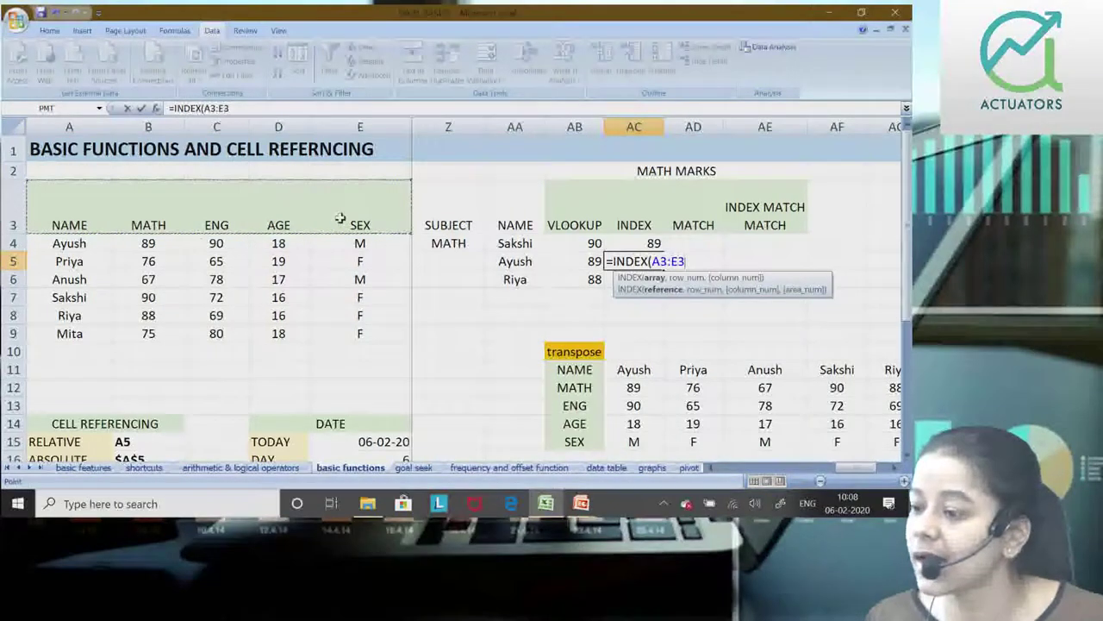
{"action": "type", "text": ","}
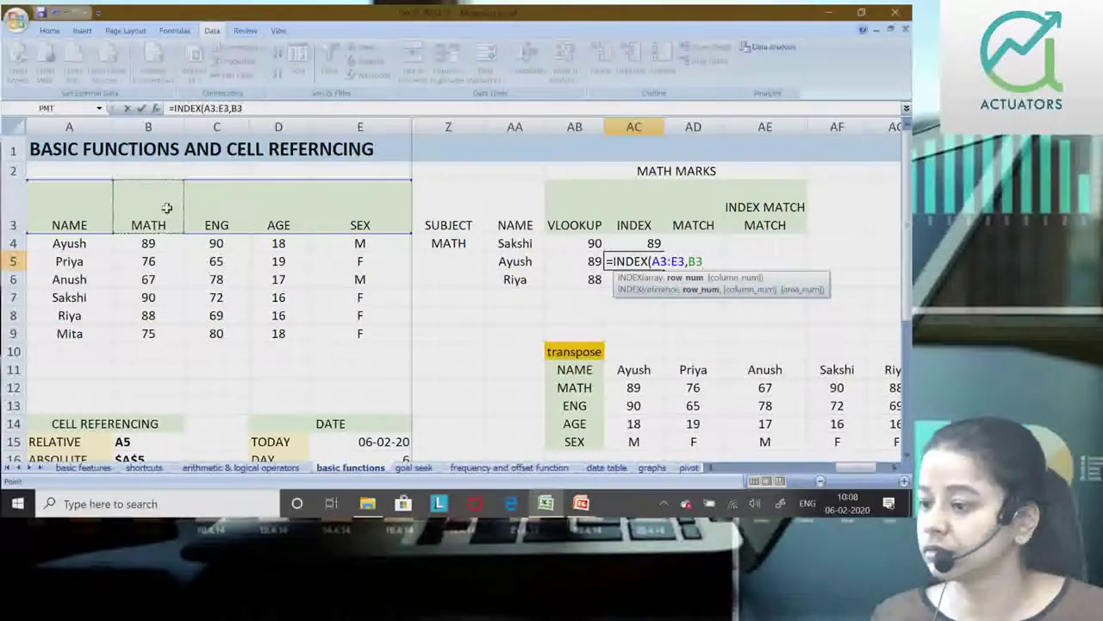
{"action": "key", "text": "BackSpace"}
{"action": "key", "text": "BackSpace"}
{"action": "key", "text": "BackSpace"}
{"action": "key", "text": "BackSpace"}
{"action": "key", "text": "BackSpace"}
{"action": "key", "text": "BackSpace"}
{"action": "key", "text": "BackSpace"}
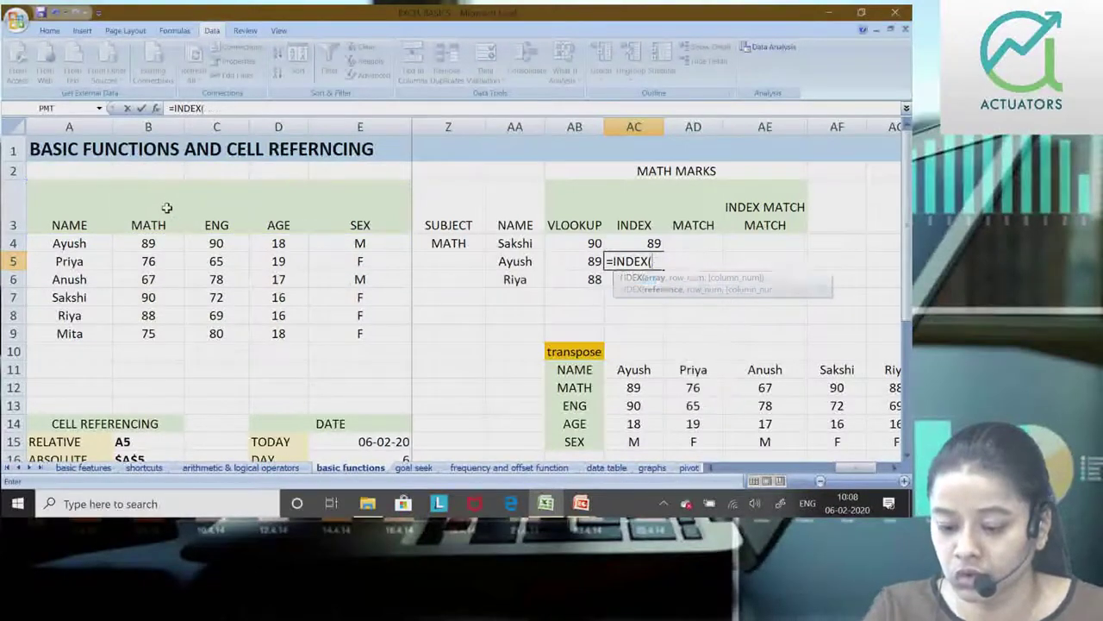
{"action": "type", "text": "("}
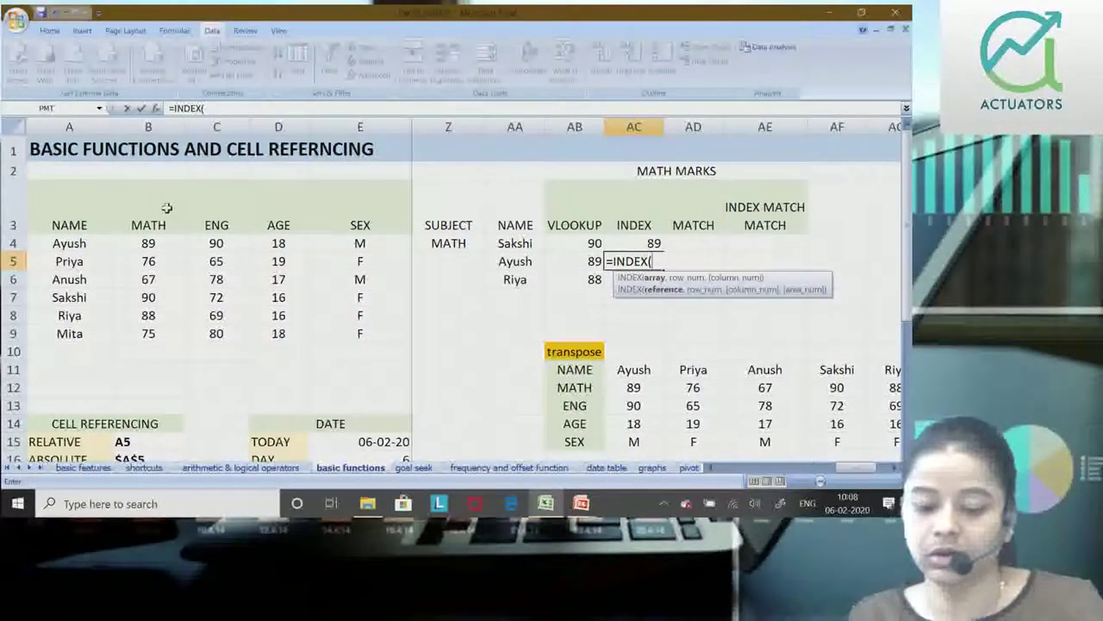
{"action": "left_click_drag", "start_coordinate": [83, 211], "coordinate": [78, 333]}
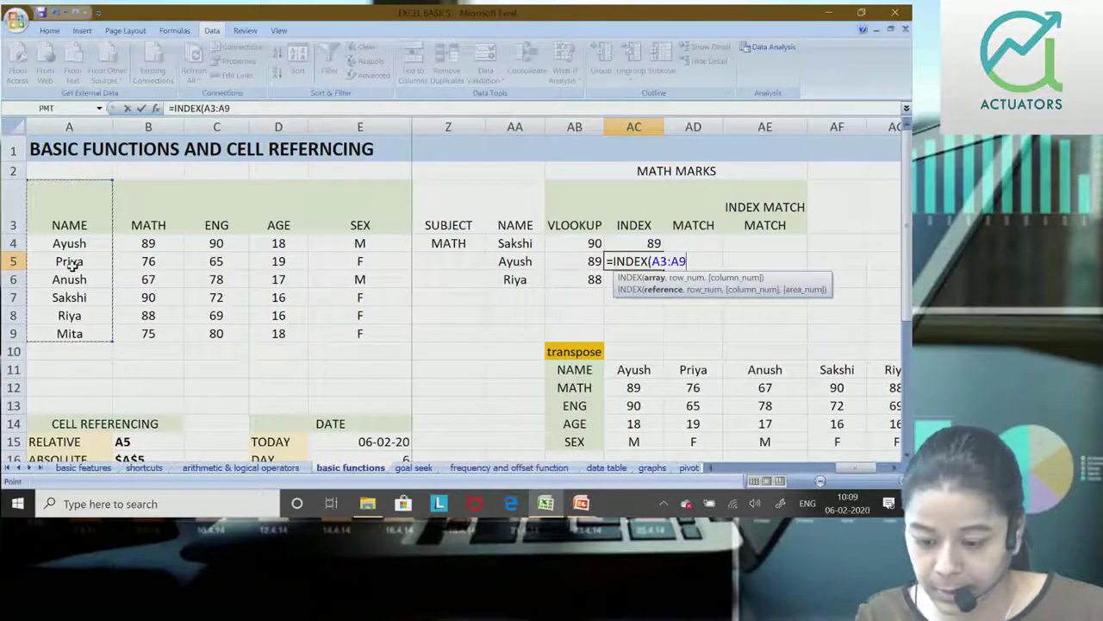
{"action": "type", "text": ",3"}
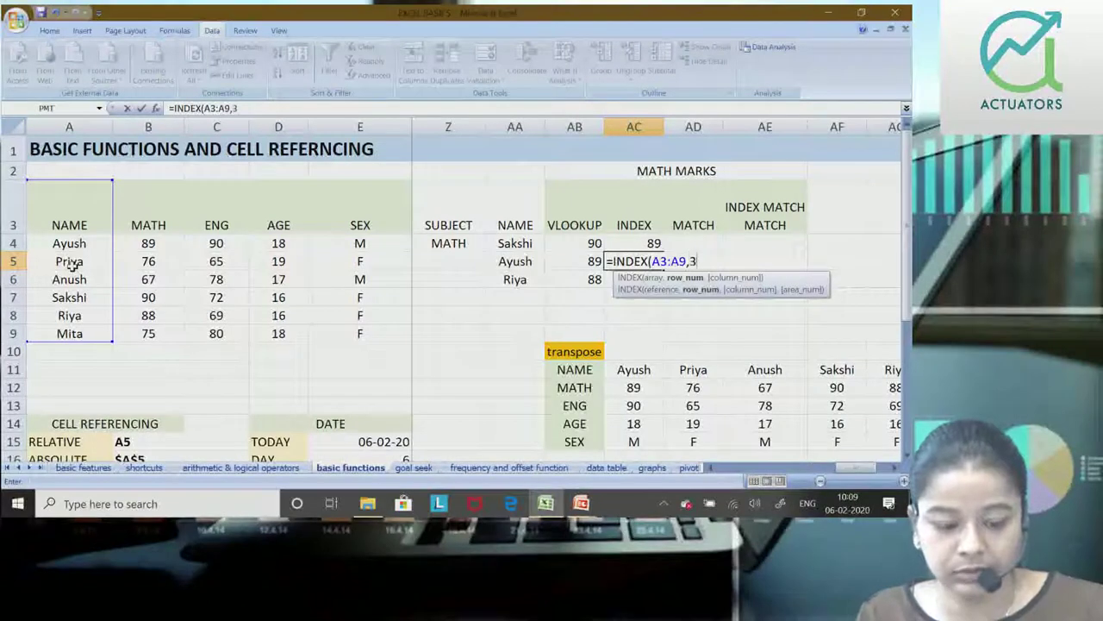
{"action": "key", "text": "Return"}
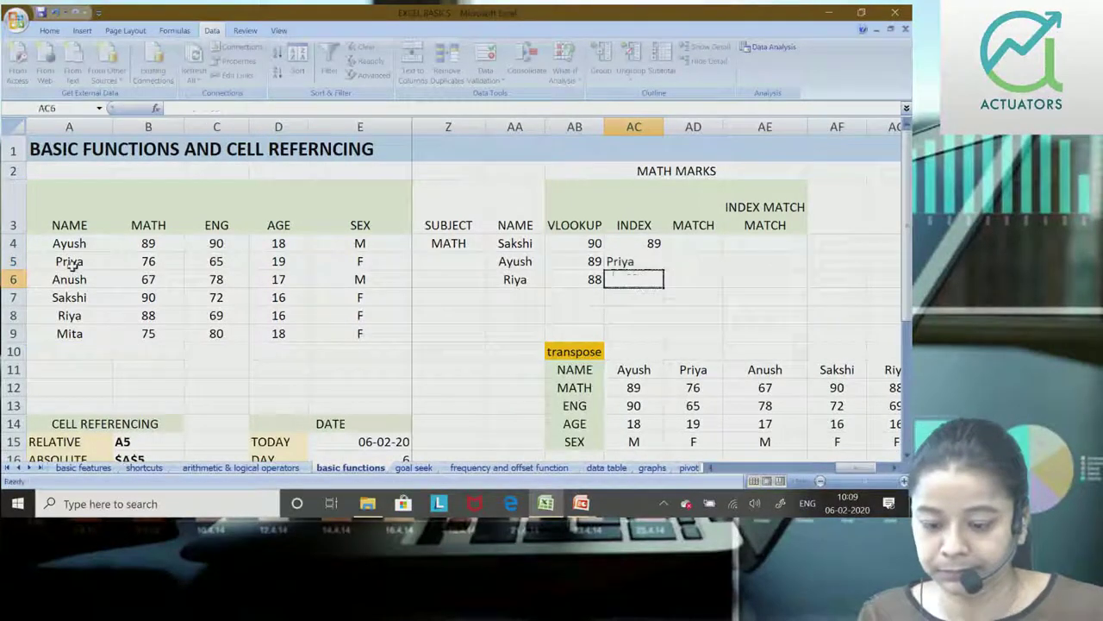
{"action": "key", "text": "Up"}
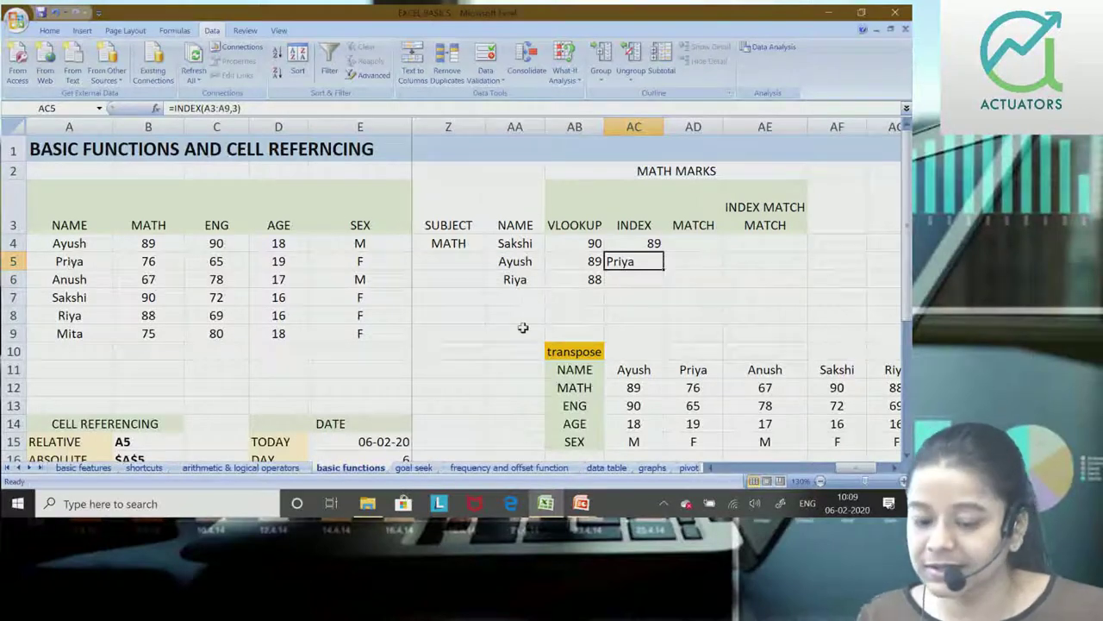
{"action": "double_click", "coordinate": [648, 243]}
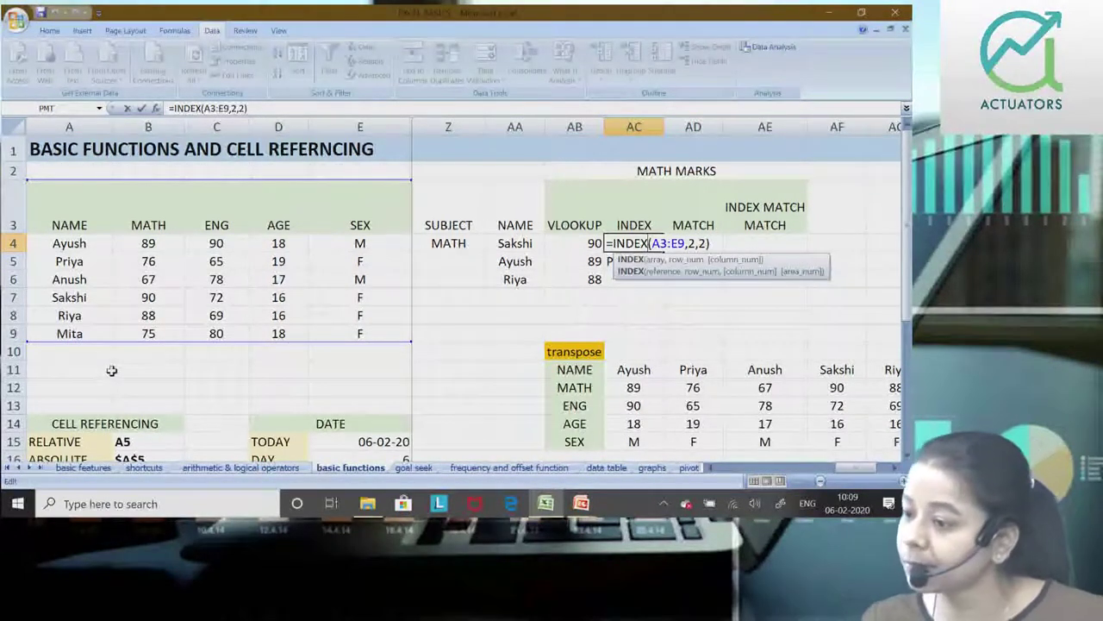
{"action": "key", "text": "Return"}
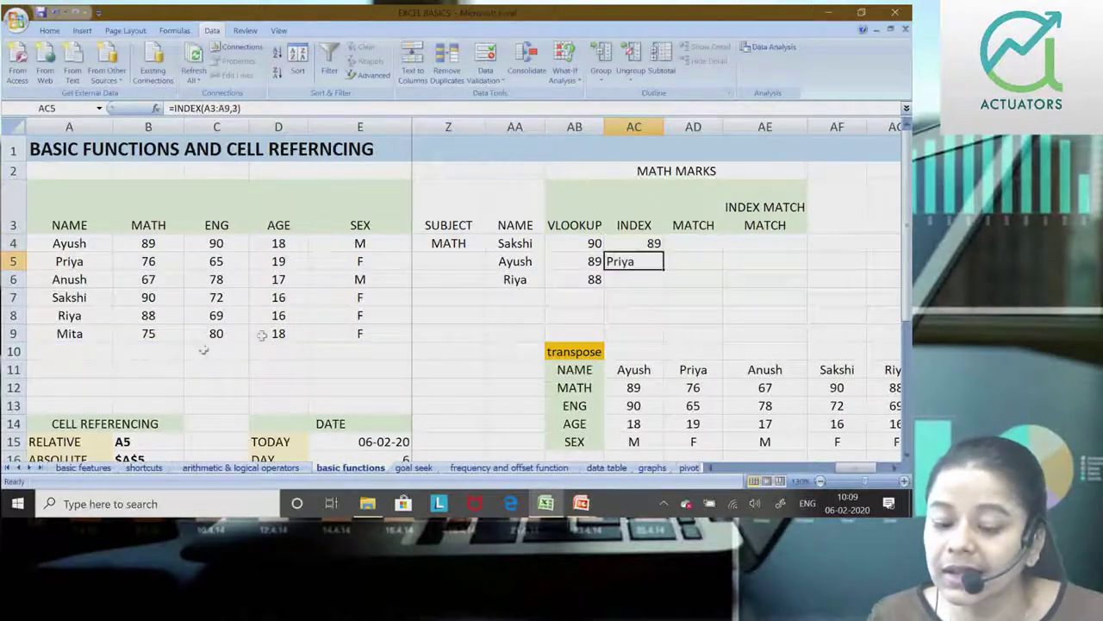
{"action": "double_click", "coordinate": [642, 262]}
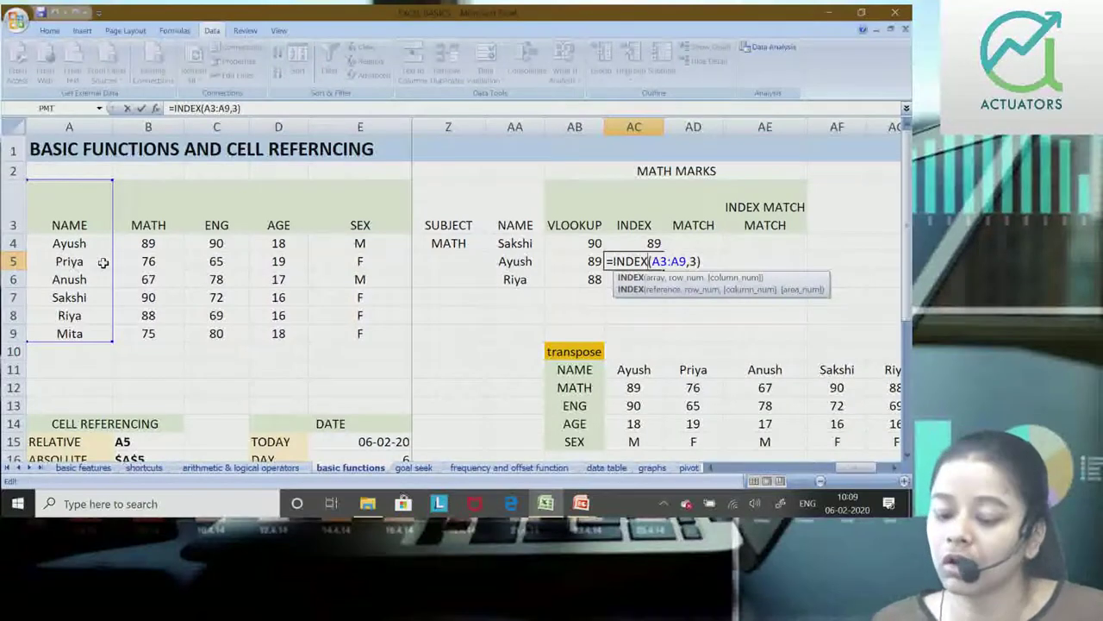
{"action": "key", "text": "Return"}
{"action": "type", "text": "="}
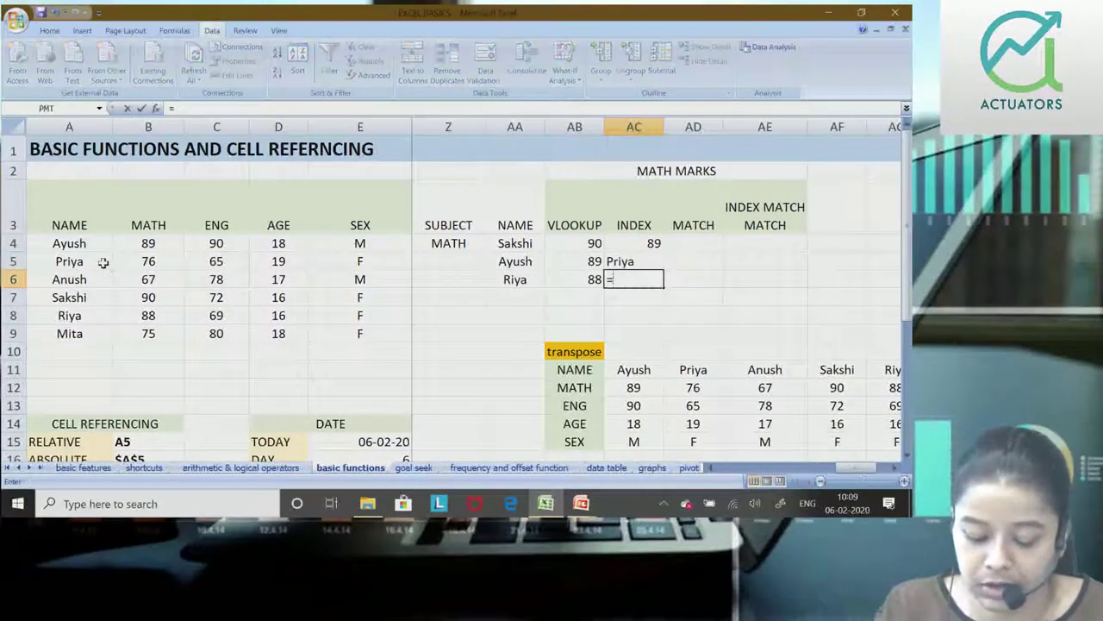
{"action": "type", "text": "INDEX("}
Step: Enter =INDEX(A3:E3,2) in AC6 so it returns the MATH header from B3
{"action": "left_click_drag", "start_coordinate": [86, 200], "coordinate": [373, 222]}
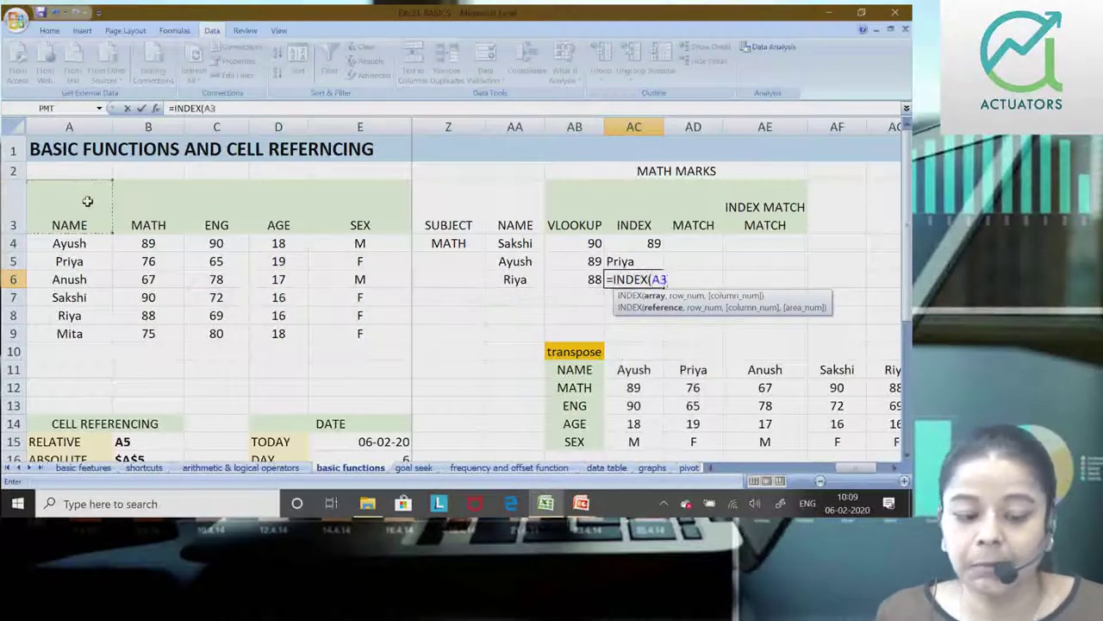
{"action": "type", "text": ":E3,"}
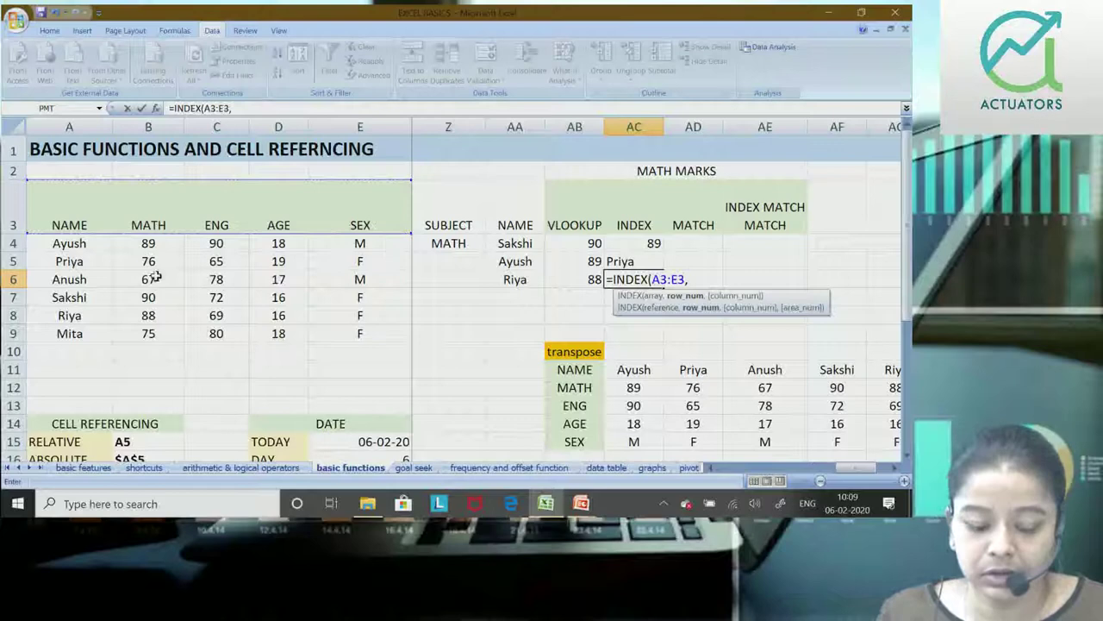
{"action": "type", "text": "2)"}
{"action": "key", "text": "Return"}
{"action": "left_click", "coordinate": [166, 219]}
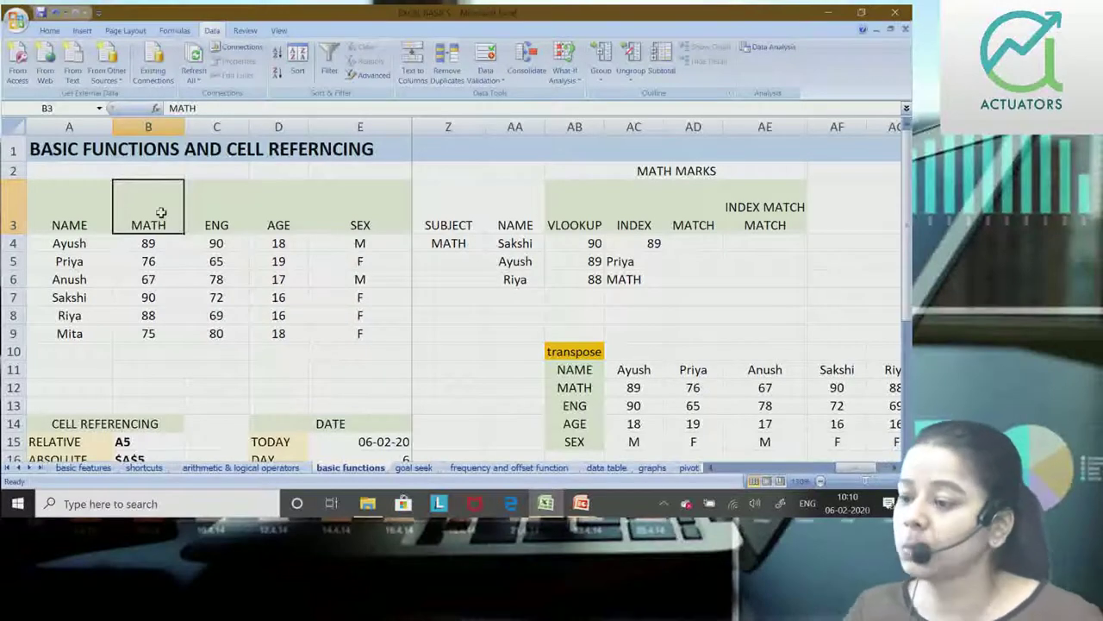
{"action": "left_click_drag", "start_coordinate": [91, 186], "coordinate": [351, 348]}
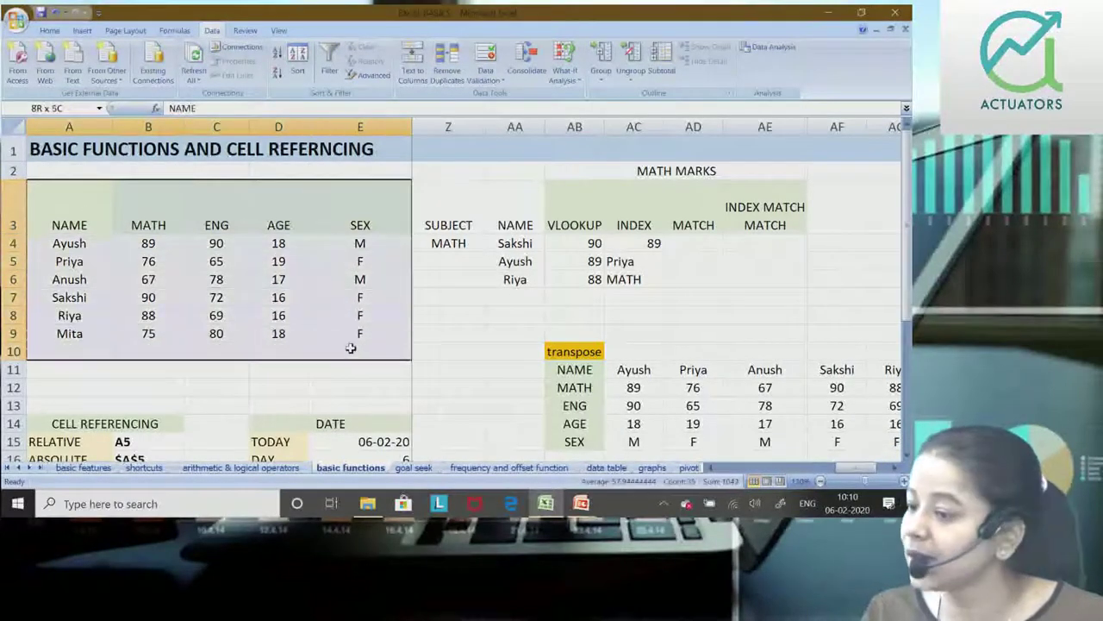
{"action": "left_click_drag", "start_coordinate": [351, 348], "coordinate": [351, 348]}
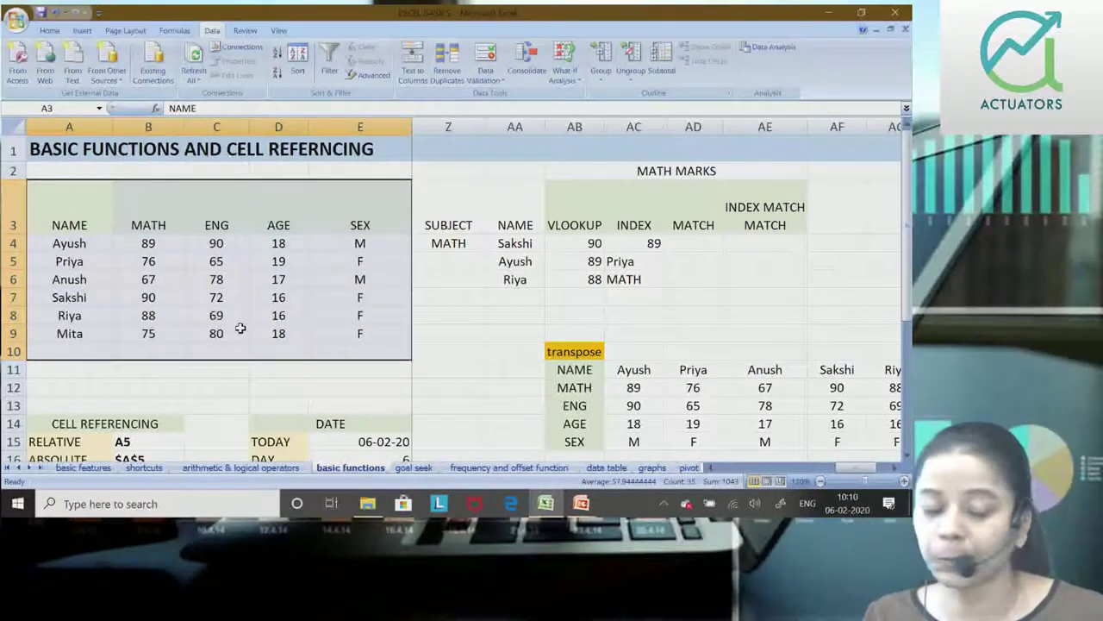
{"action": "left_click", "coordinate": [241, 328]}
{"action": "left_click_drag", "start_coordinate": [72, 200], "coordinate": [84, 352]}
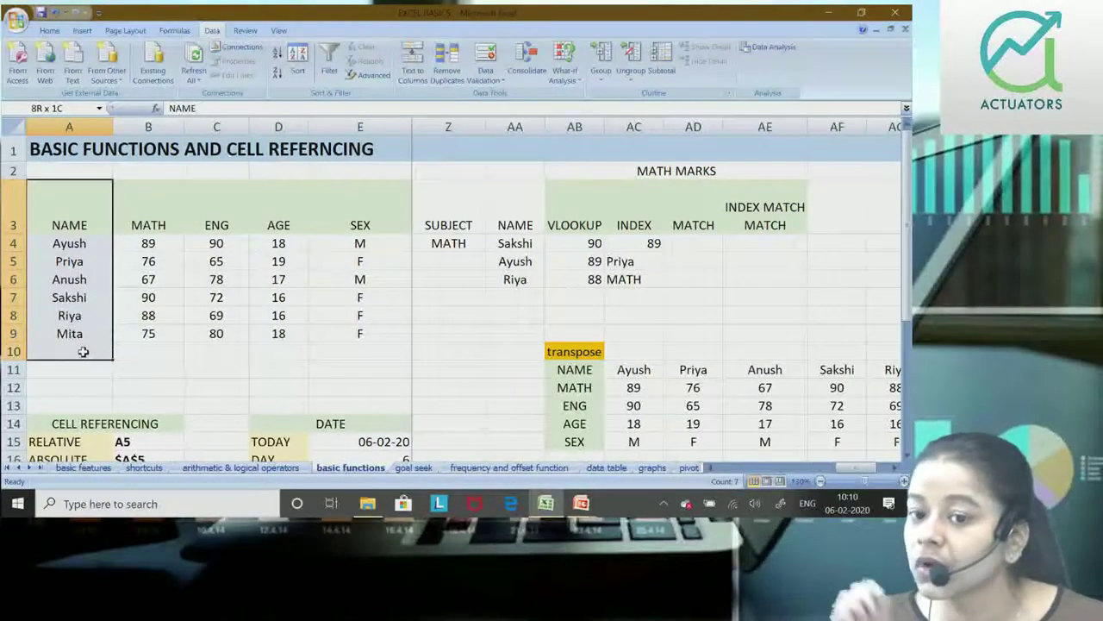
{"action": "left_click_drag", "start_coordinate": [83, 352], "coordinate": [83, 351]}
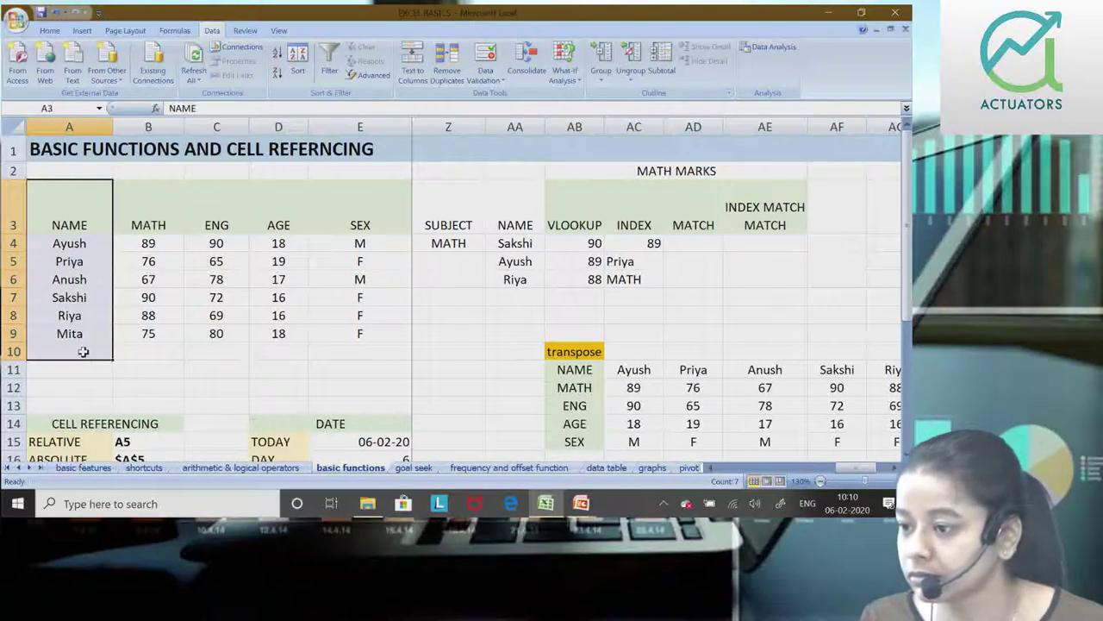
{"action": "left_click", "coordinate": [84, 352]}
{"action": "left_click_drag", "start_coordinate": [69, 216], "coordinate": [371, 212]}
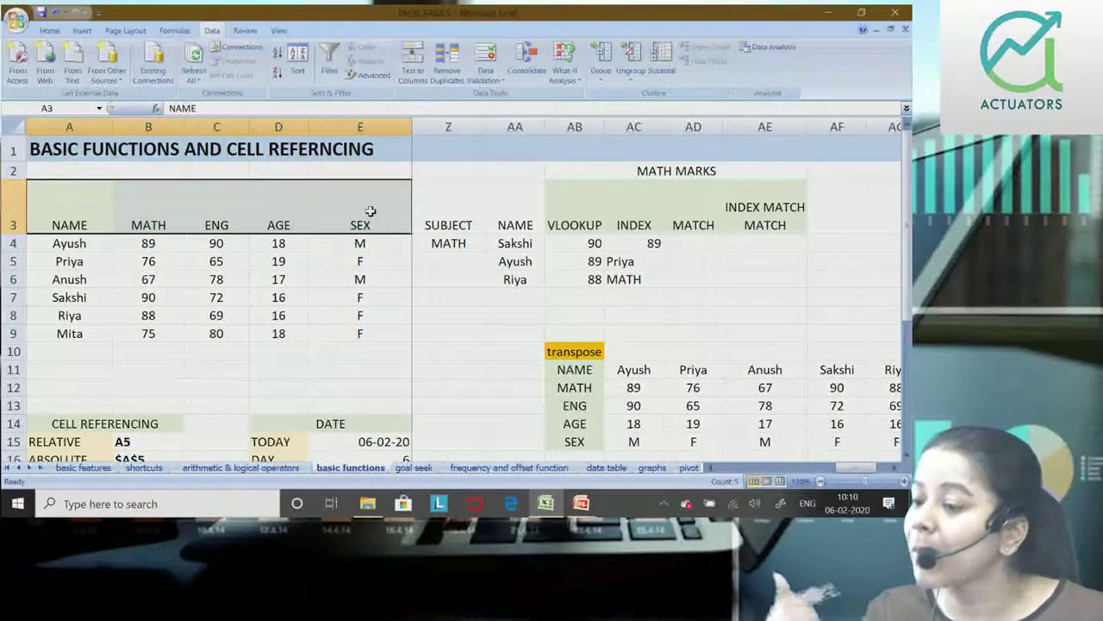
{"action": "left_click", "coordinate": [371, 211]}
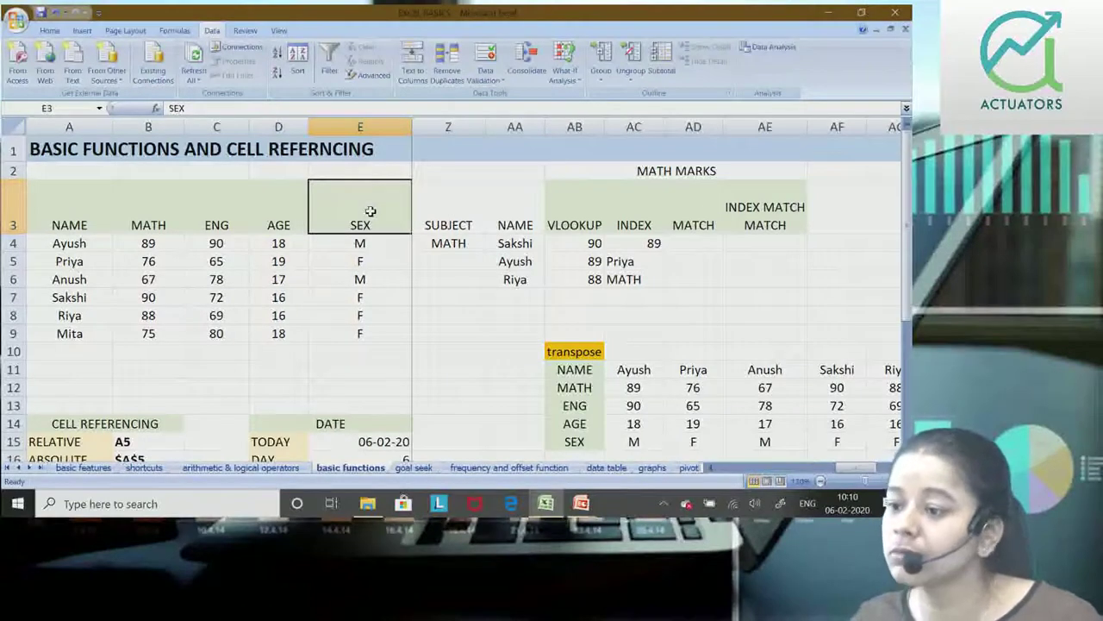
{"action": "double_click", "coordinate": [624, 243]}
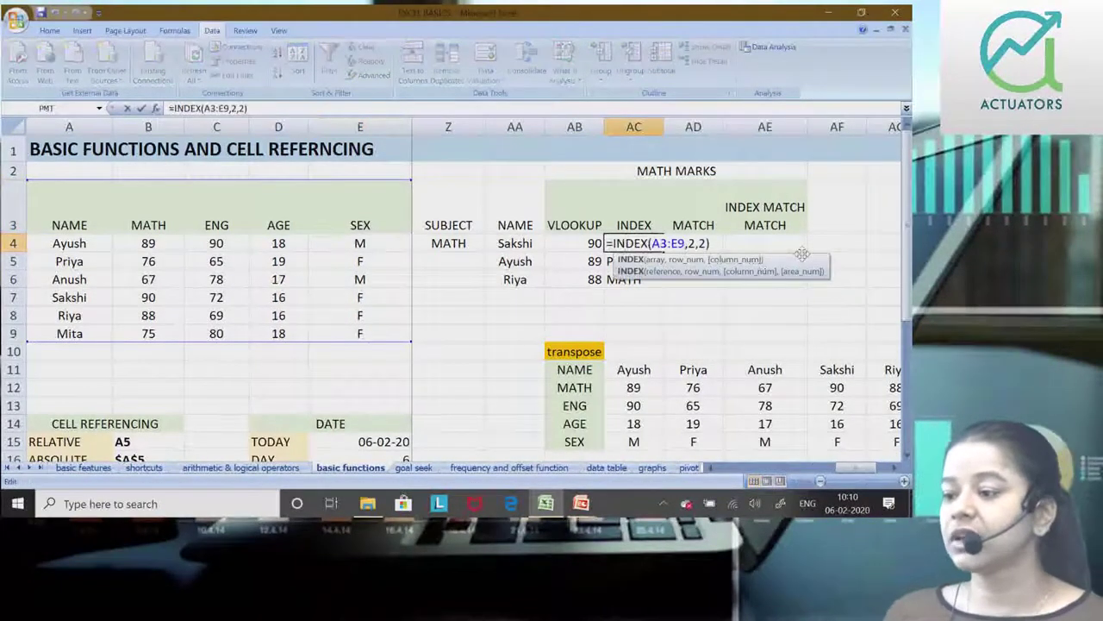
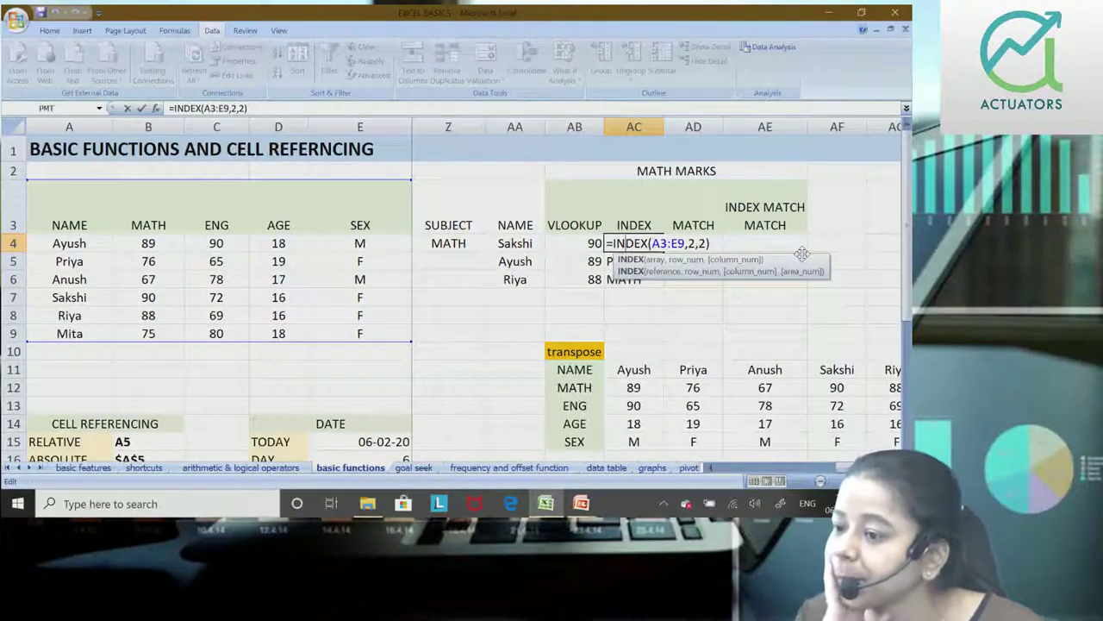
Step: Commit the AC4 INDEX formula, then enter =MATCH(AA4,A3:A9,0) in AD4 to return 5
{"action": "key", "text": "Return"}
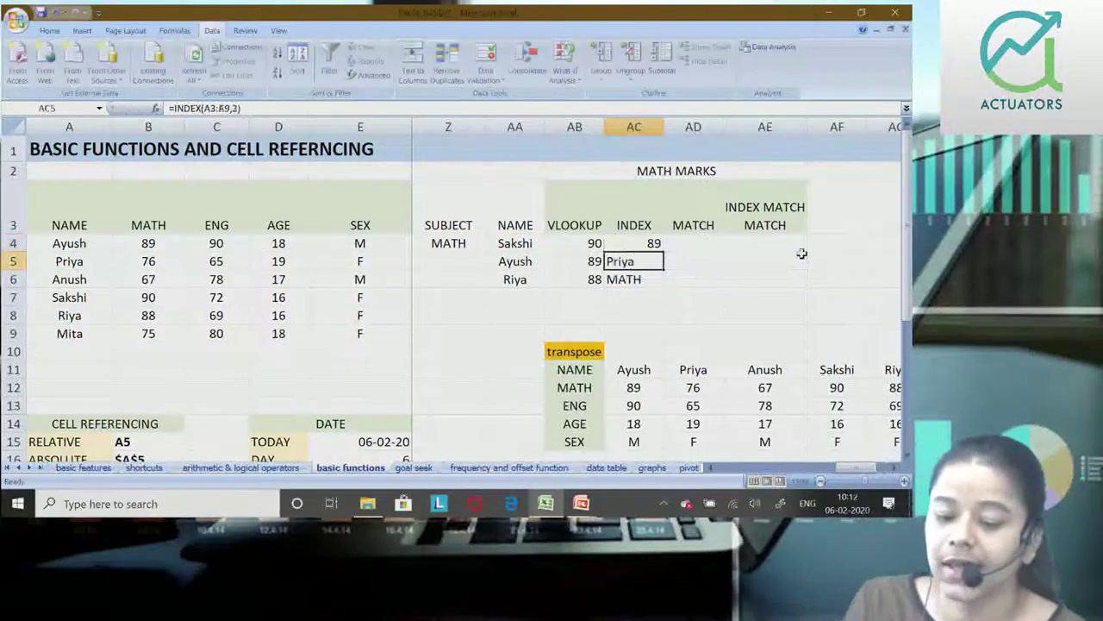
{"action": "key", "text": "Up"}
{"action": "key", "text": "Right"}
{"action": "type", "text": "="}
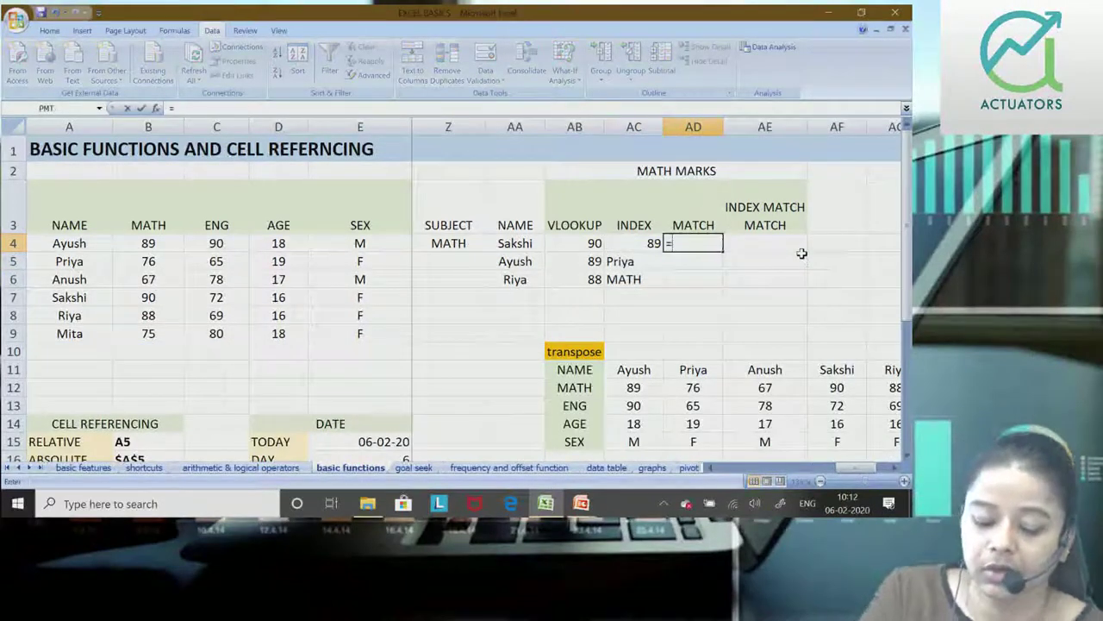
{"action": "type", "text": "MATCH"}
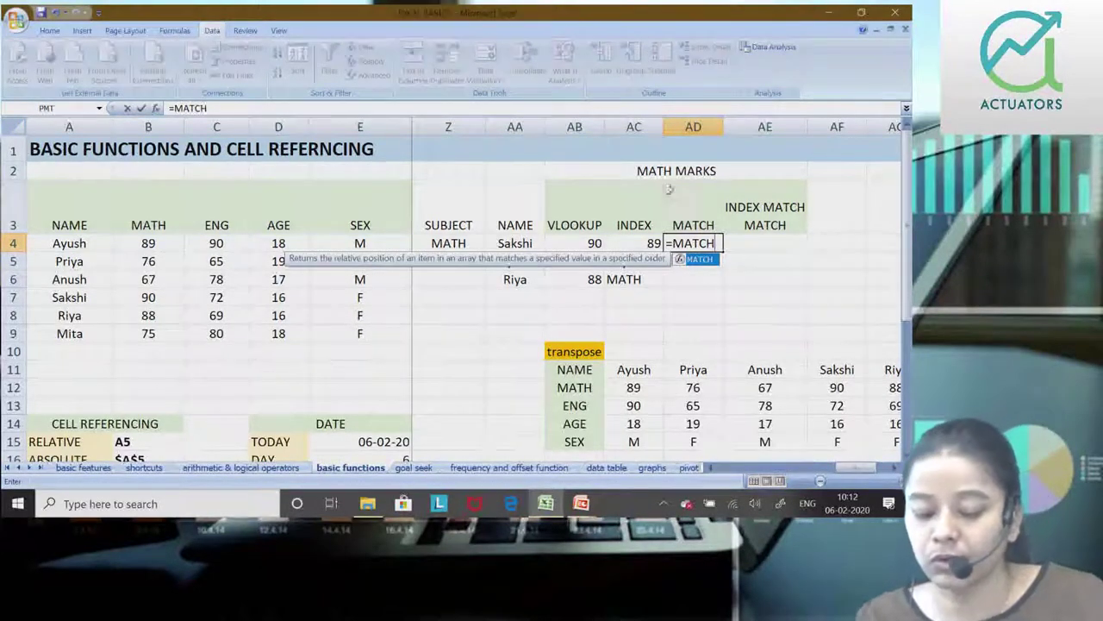
{"action": "type", "text": "("}
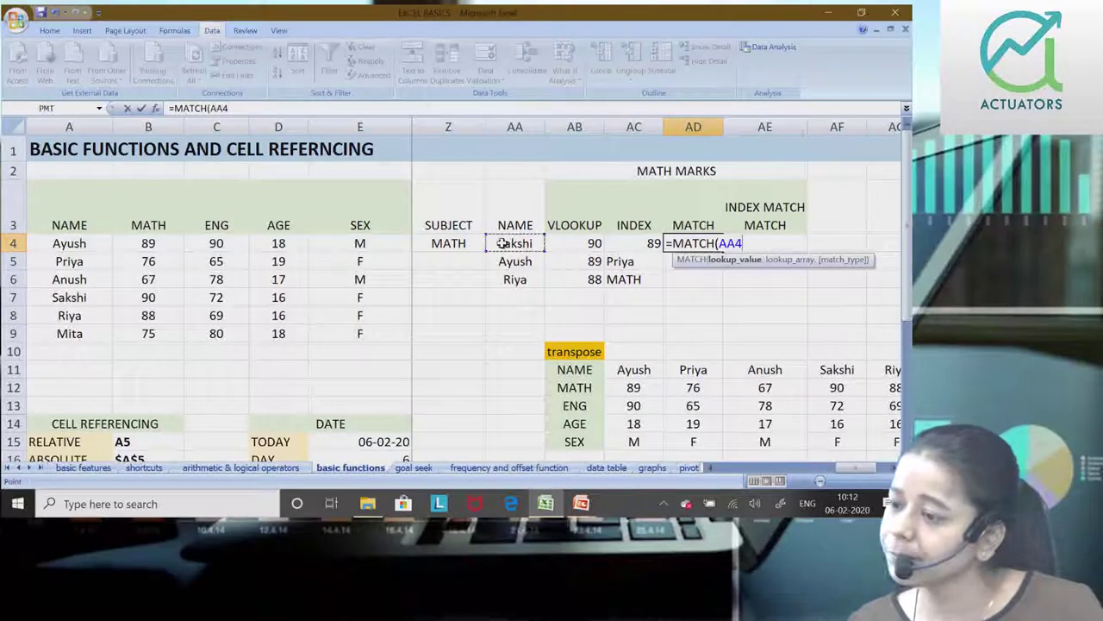
{"action": "type", "text": ","}
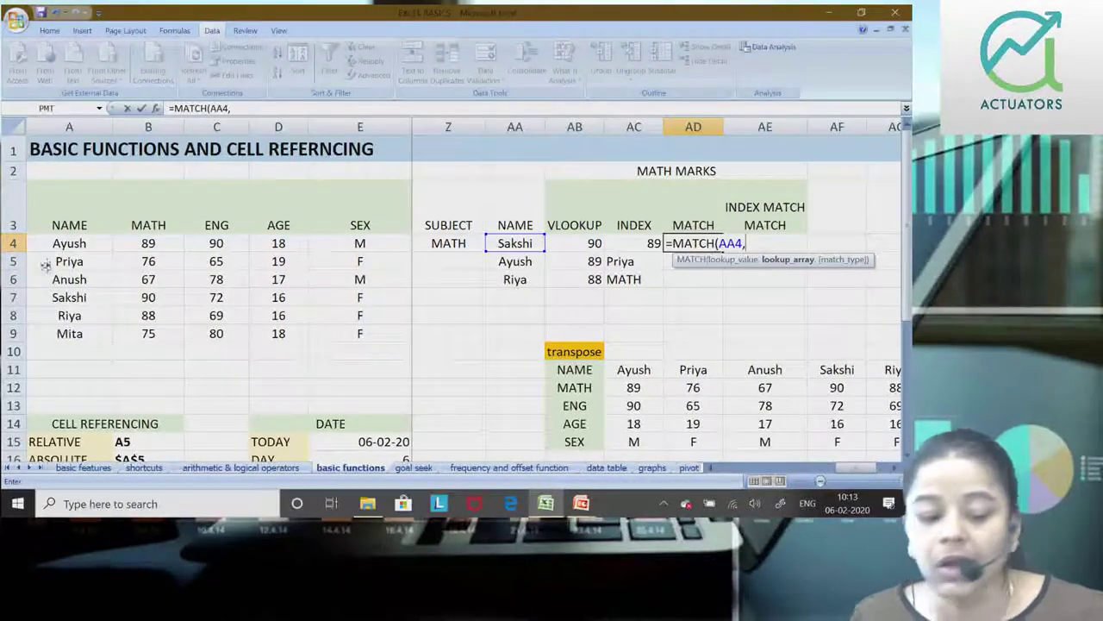
{"action": "left_click_drag", "start_coordinate": [52, 203], "coordinate": [59, 338]}
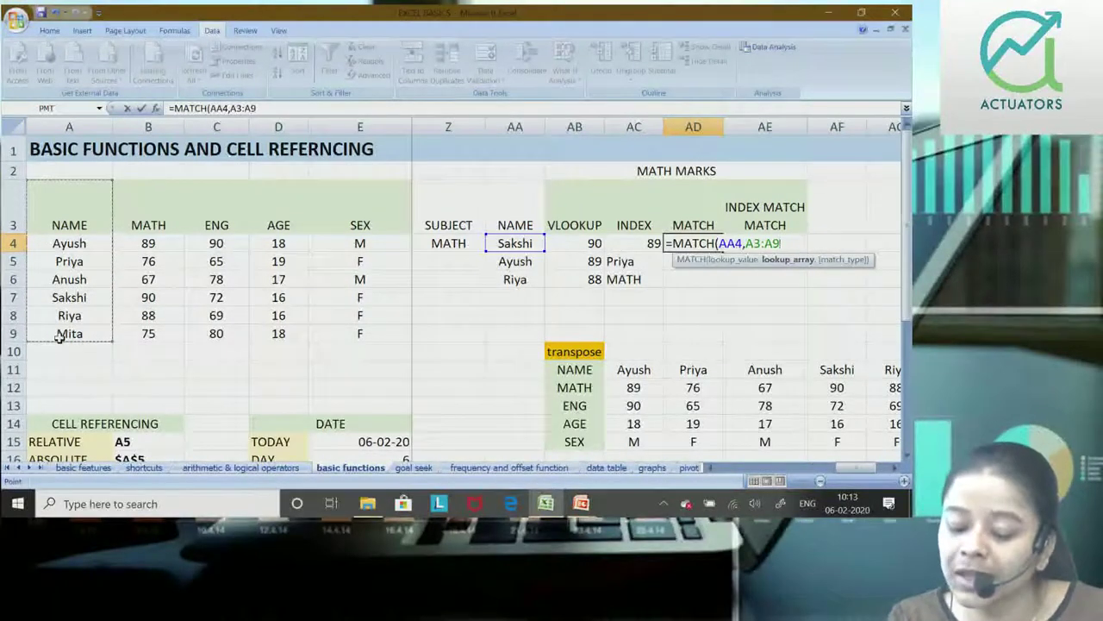
{"action": "type", "text": ",0"}
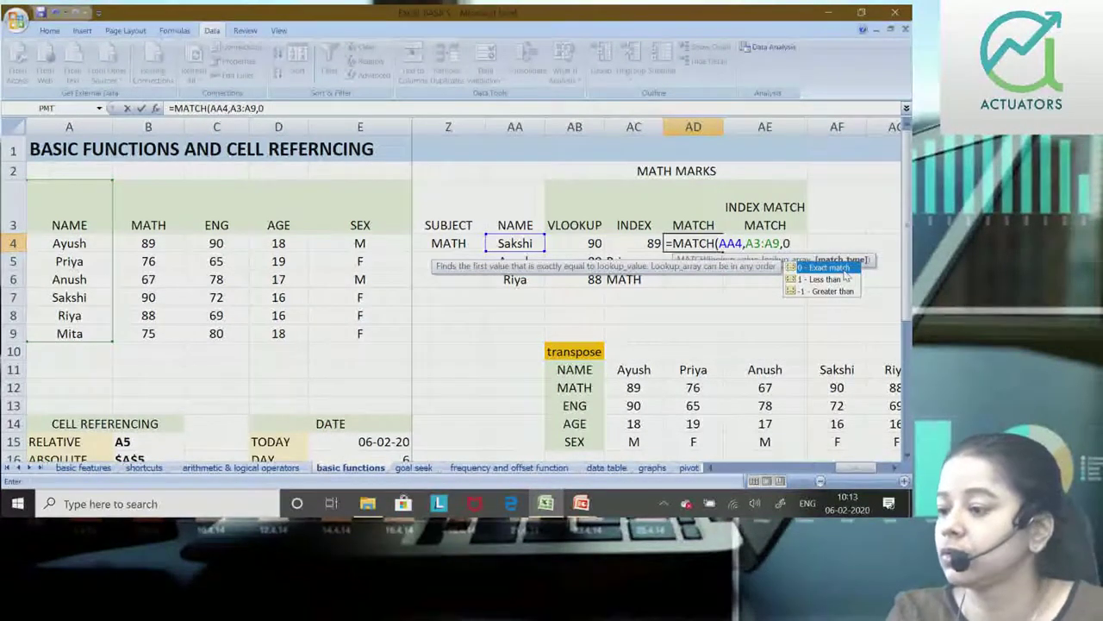
{"action": "type", "text": ")"}
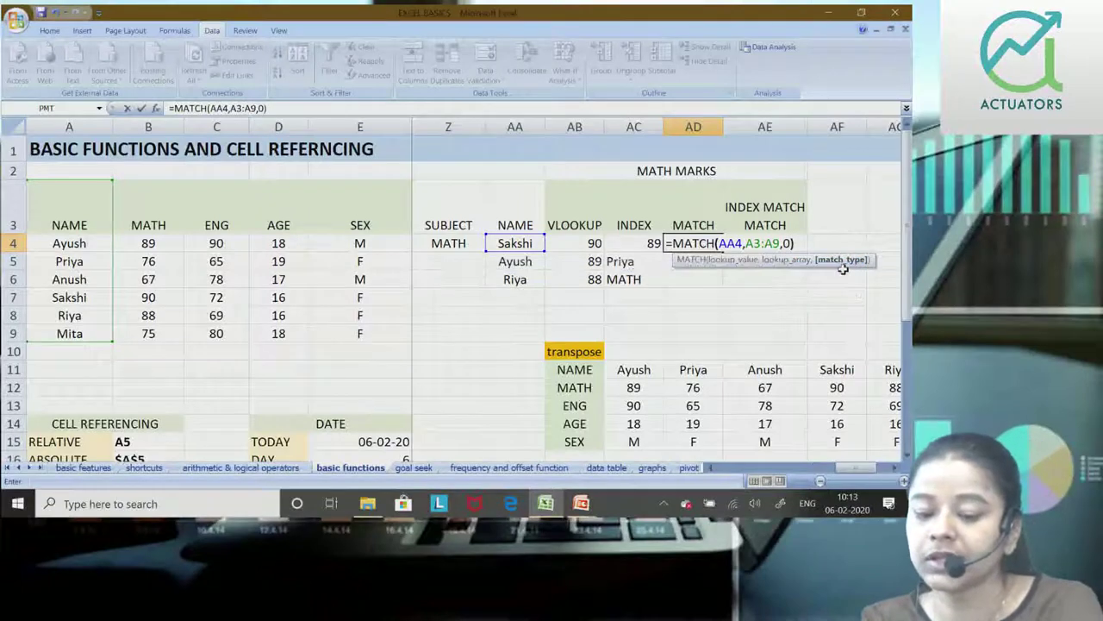
{"action": "key", "text": "Return"}
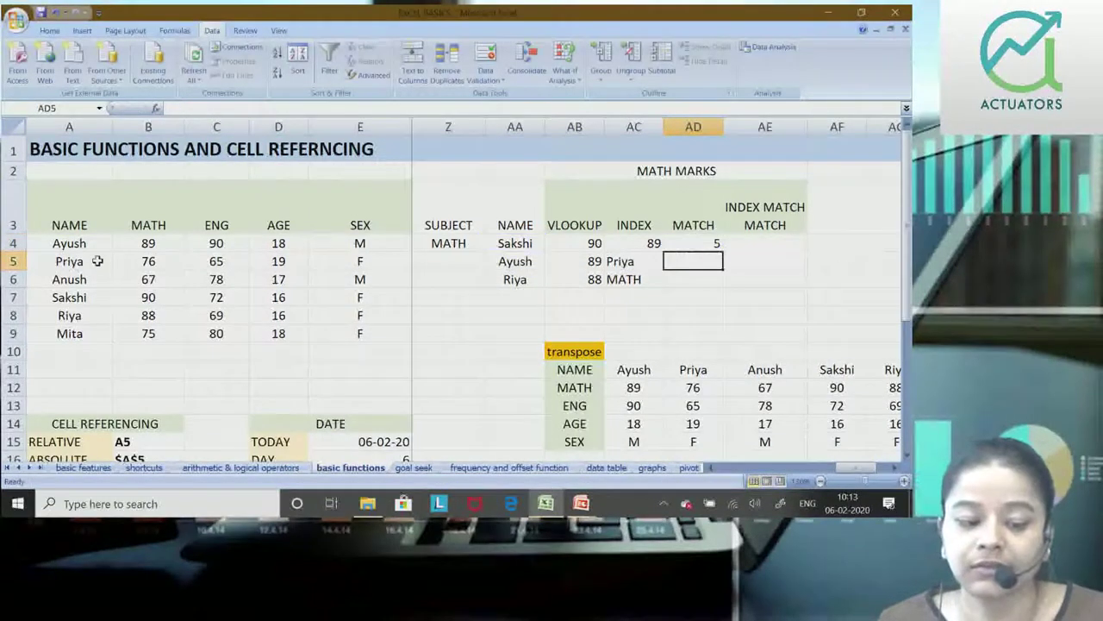
Step: Switch the AA4 name dropdown from Sakshi to Anush, then to Riya
{"action": "left_click", "coordinate": [45, 295]}
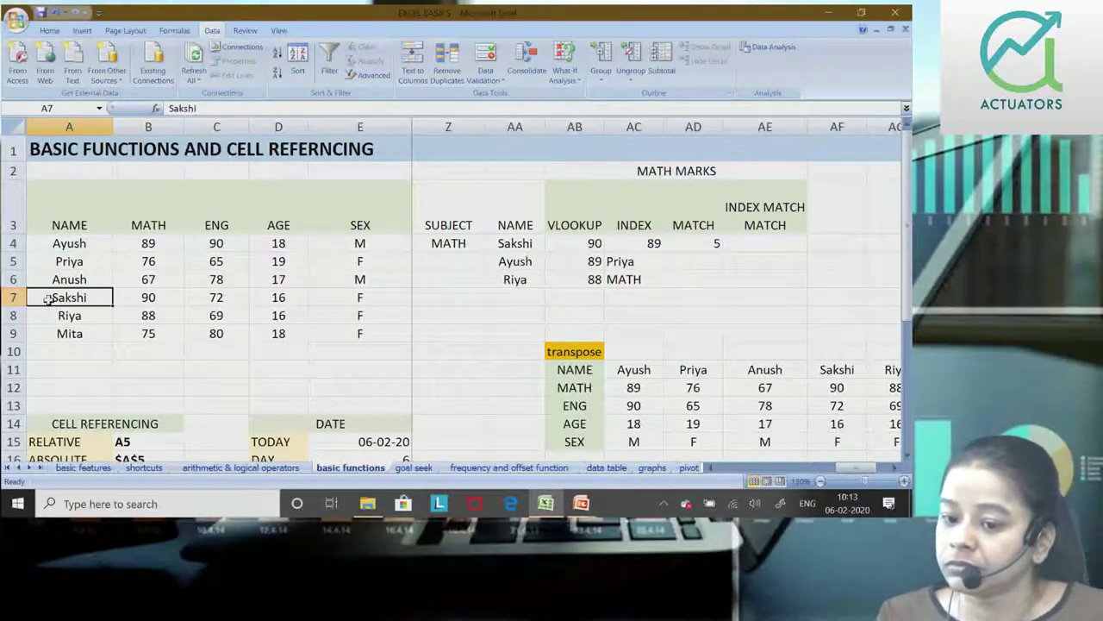
{"action": "left_click", "coordinate": [534, 243]}
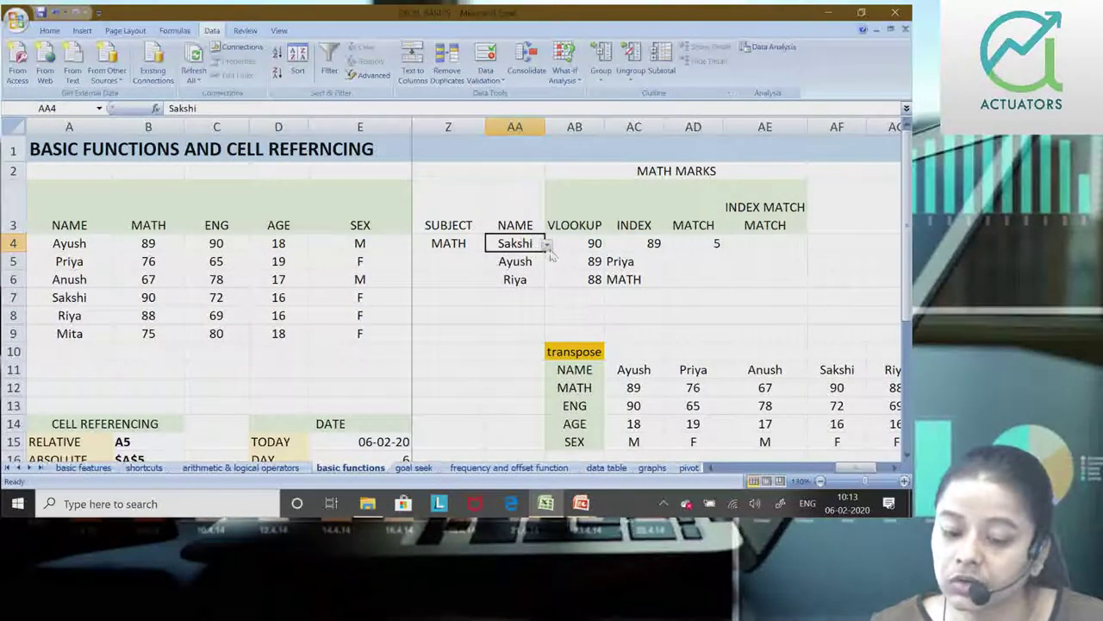
{"action": "left_click", "coordinate": [547, 244]}
{"action": "left_click", "coordinate": [524, 277]}
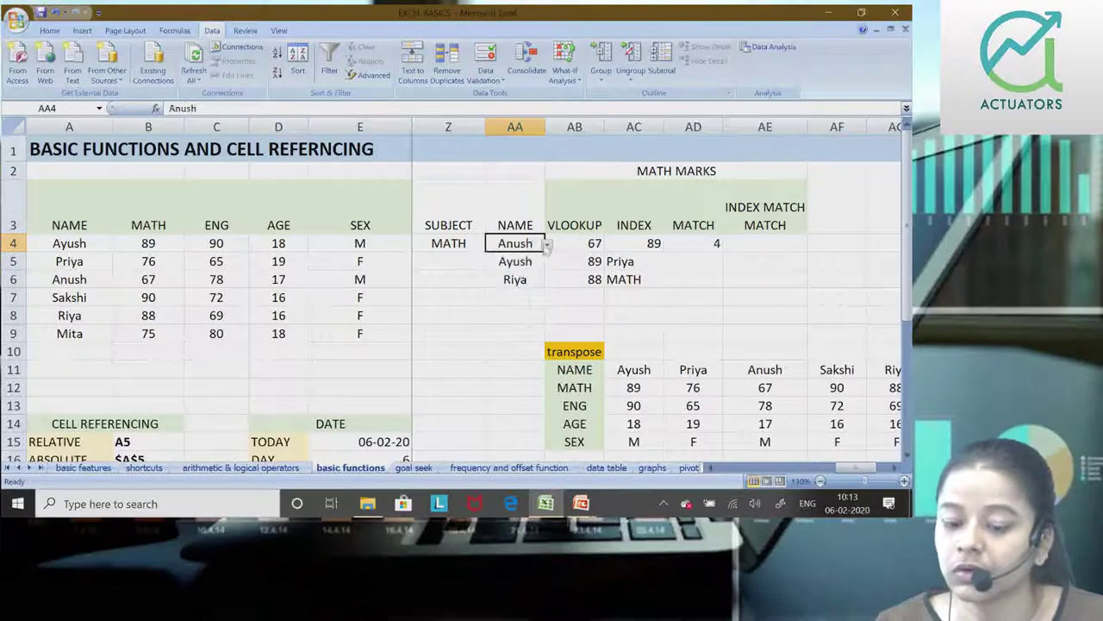
{"action": "left_click", "coordinate": [546, 244]}
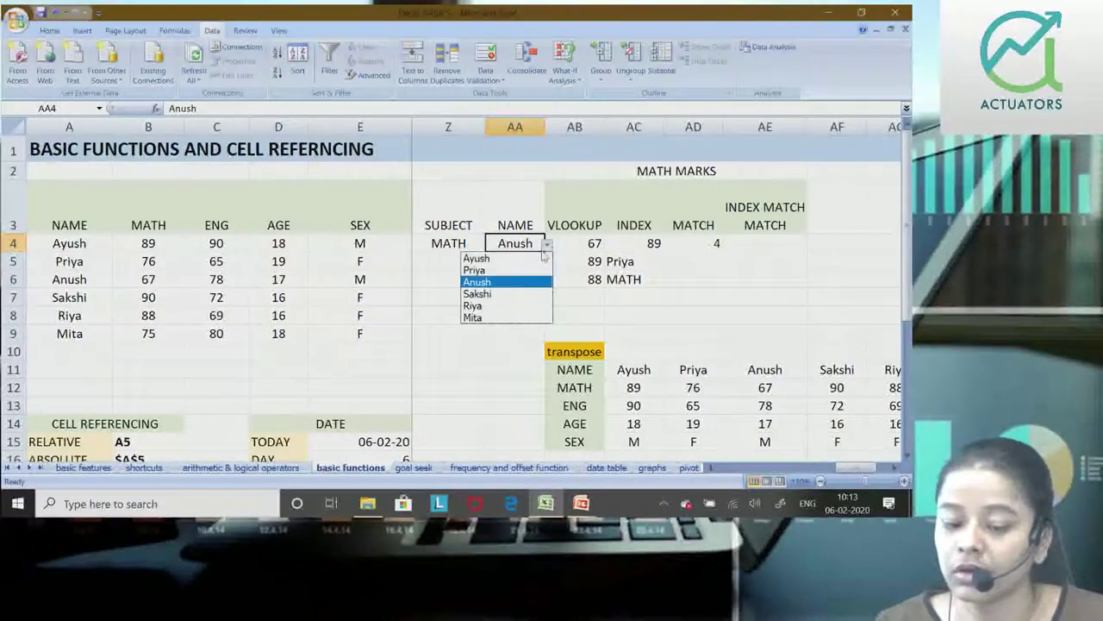
{"action": "left_click", "coordinate": [517, 304]}
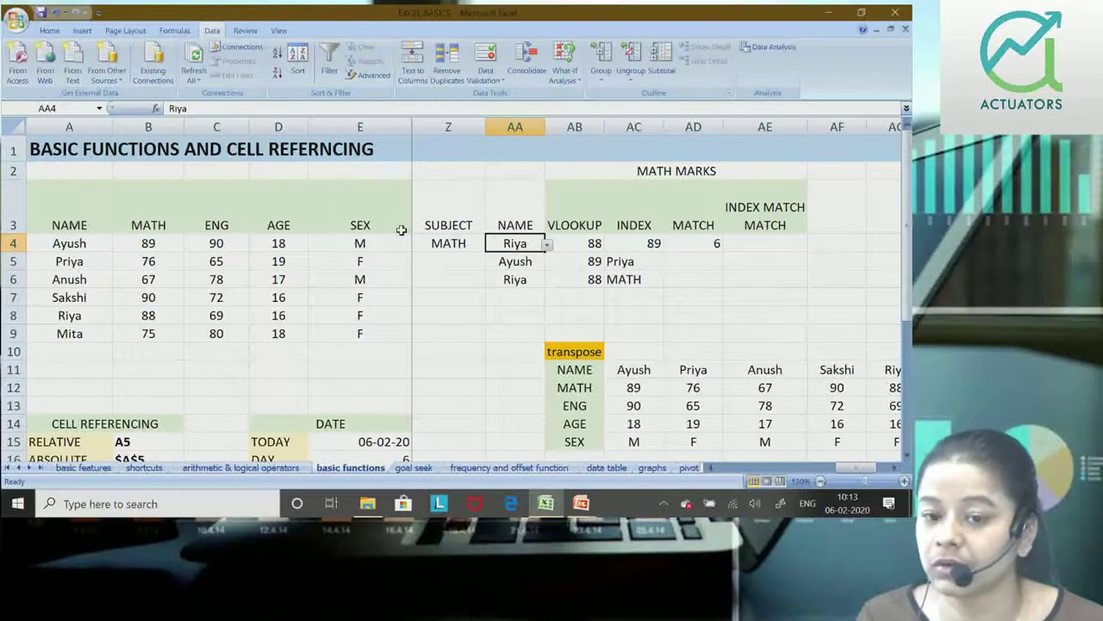
{"action": "left_click", "coordinate": [704, 262]}
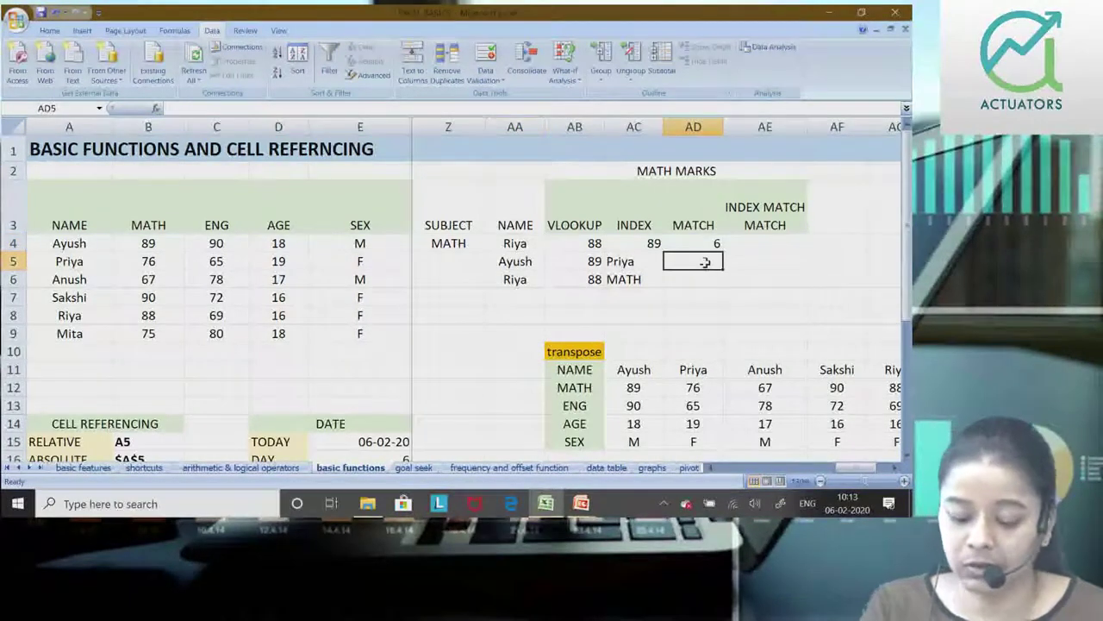
Step: Enter =MATCH(Z4,A3:E3,0) in AD5 to locate MATH in the header row, returning 2
{"action": "type", "text": "=MATCH("}
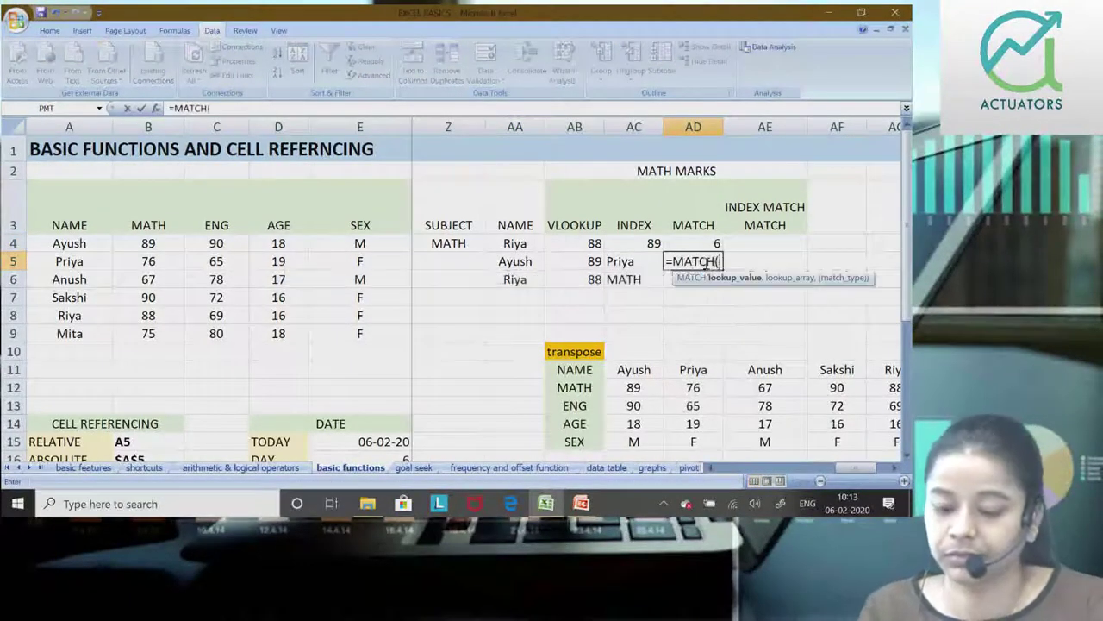
{"action": "left_click", "coordinate": [472, 246]}
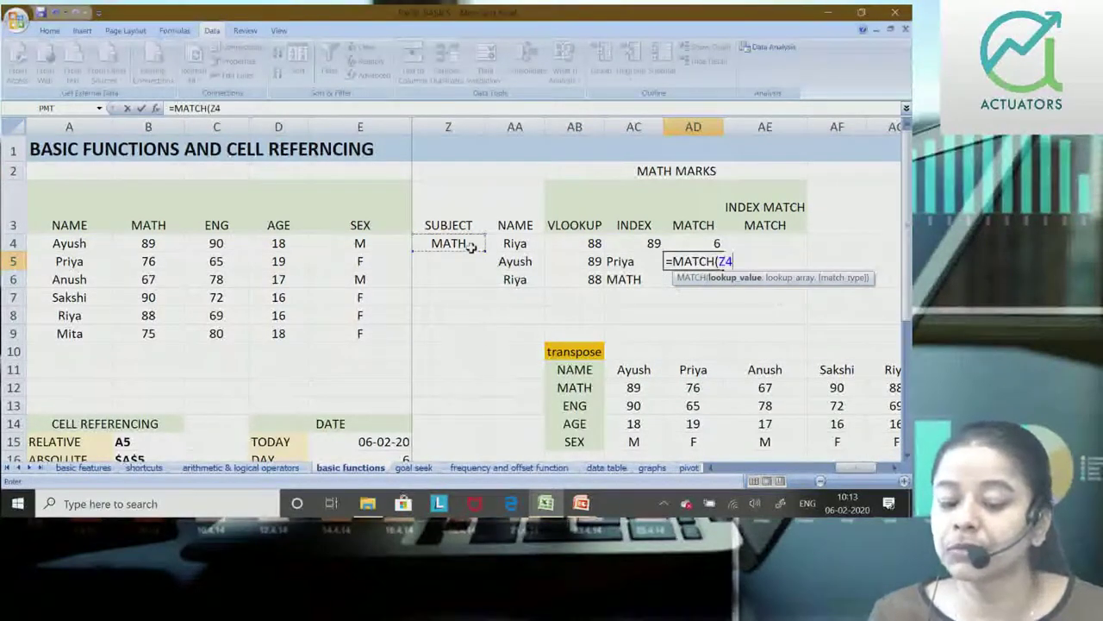
{"action": "type", "text": ","}
{"action": "left_click_drag", "start_coordinate": [52, 206], "coordinate": [339, 201]}
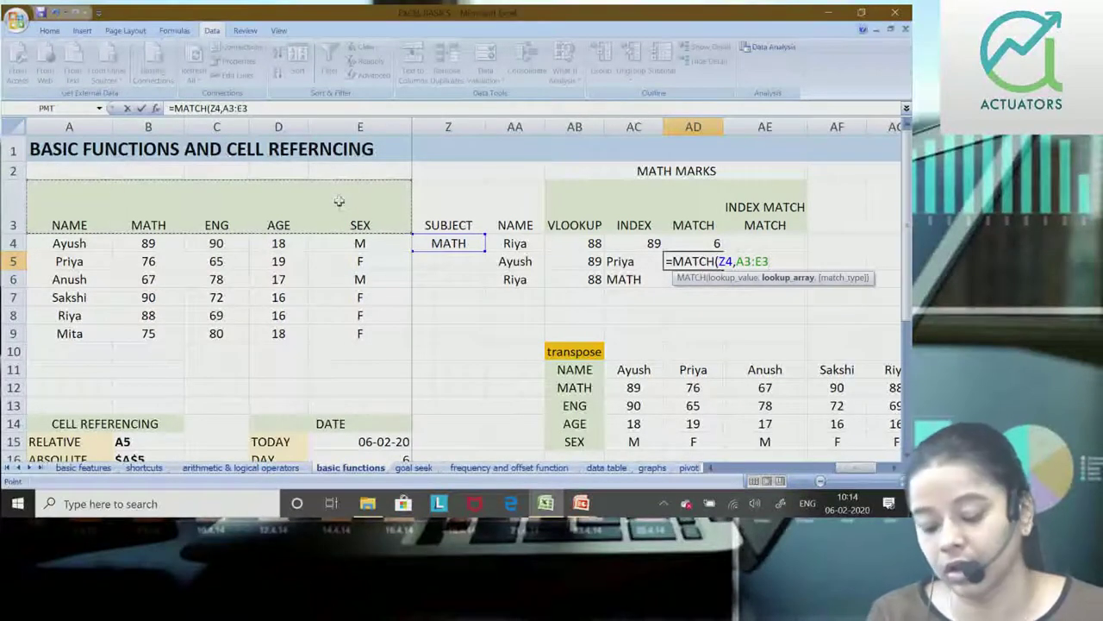
{"action": "type", "text": ",0)"}
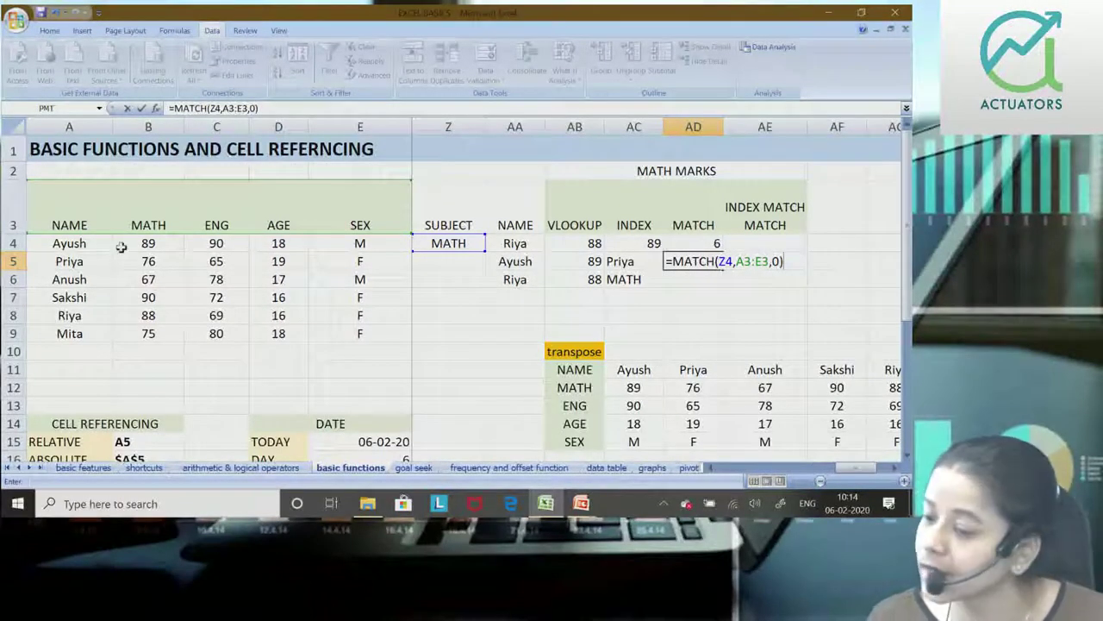
{"action": "key", "text": "Return"}
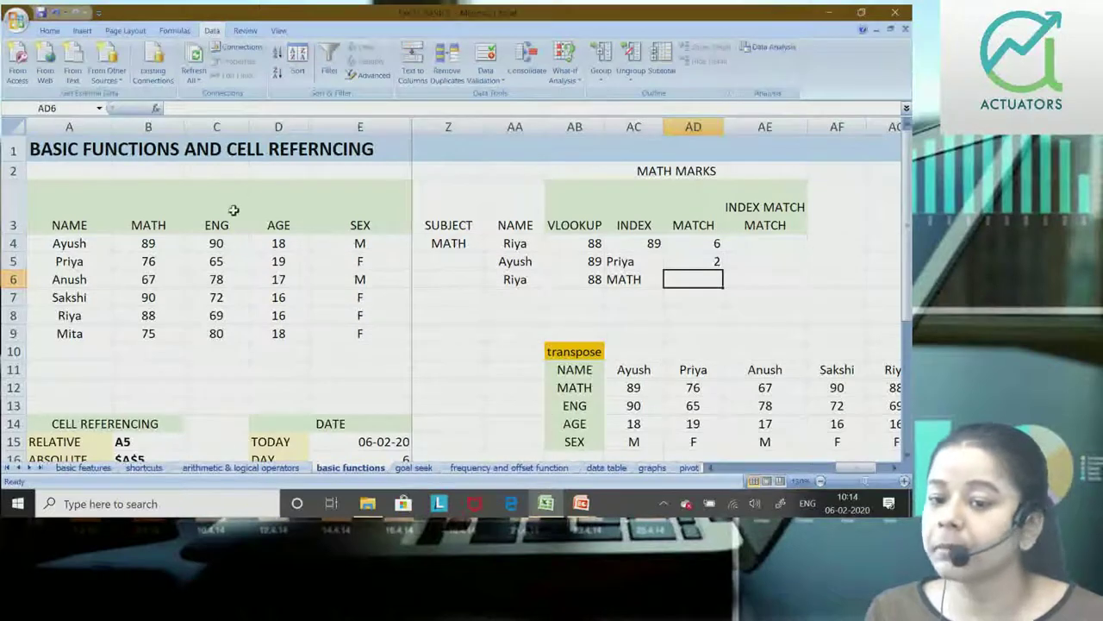
Step: Review AD4's MATCH formula, then begin a new formula with = in AE4
{"action": "left_click", "coordinate": [688, 242]}
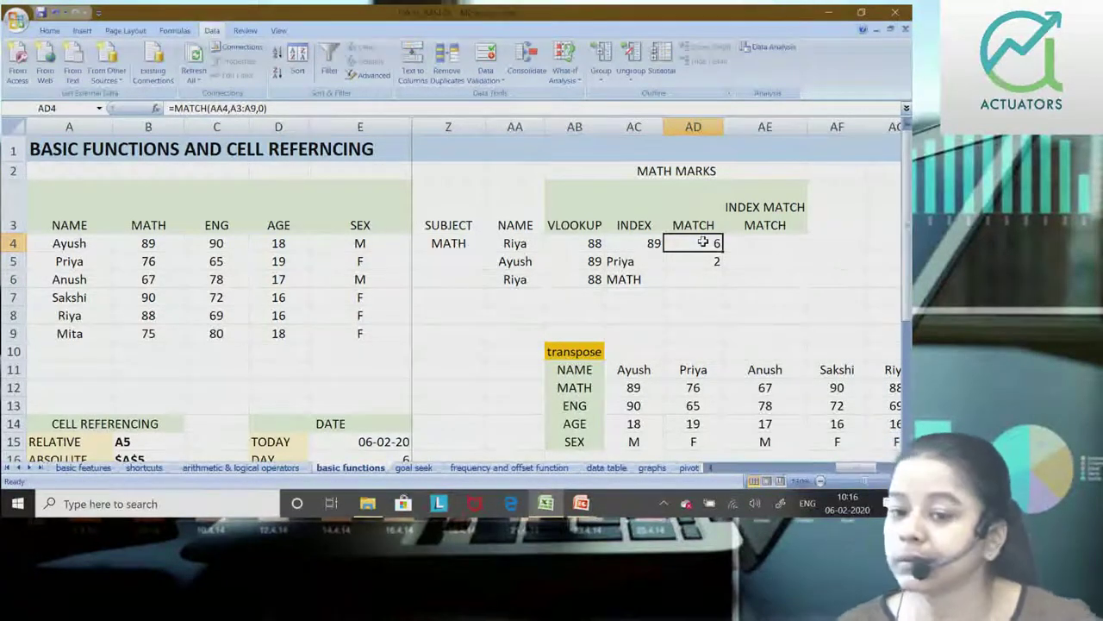
{"action": "key", "text": "Up"}
{"action": "key", "text": "Right"}
{"action": "key", "text": "Down"}
{"action": "type", "text": "="}
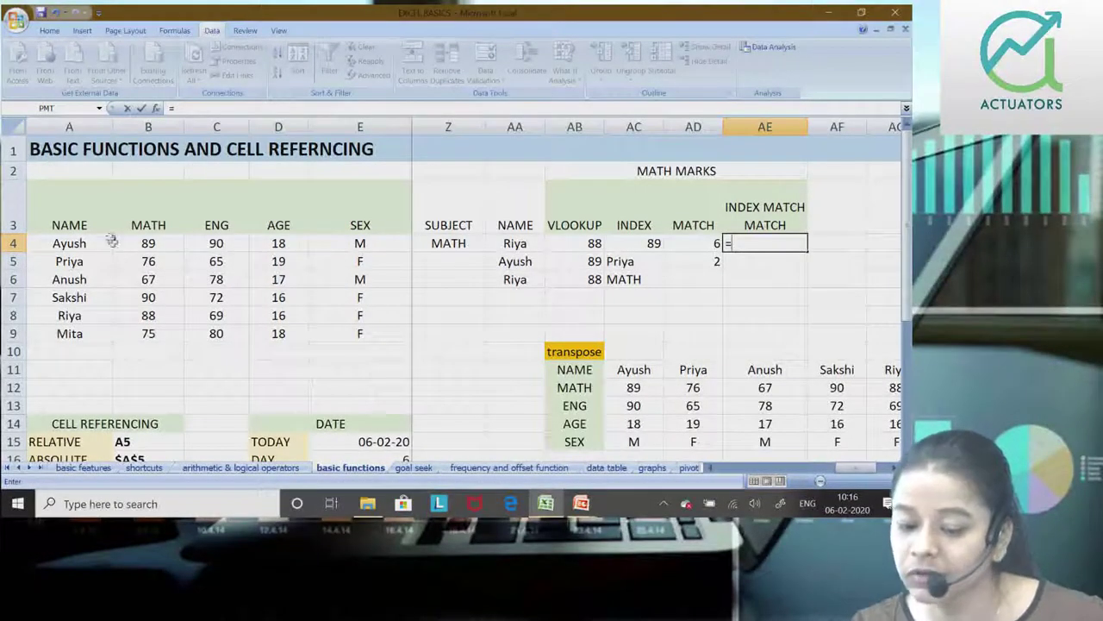
{"action": "key", "text": "Escape"}
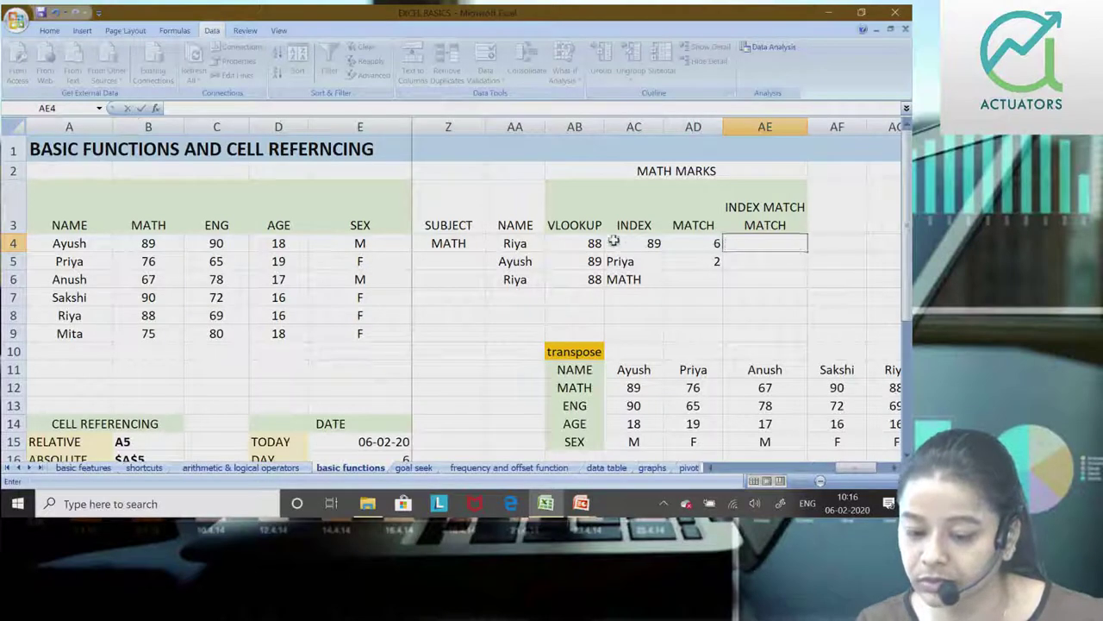
{"action": "double_click", "coordinate": [615, 243]}
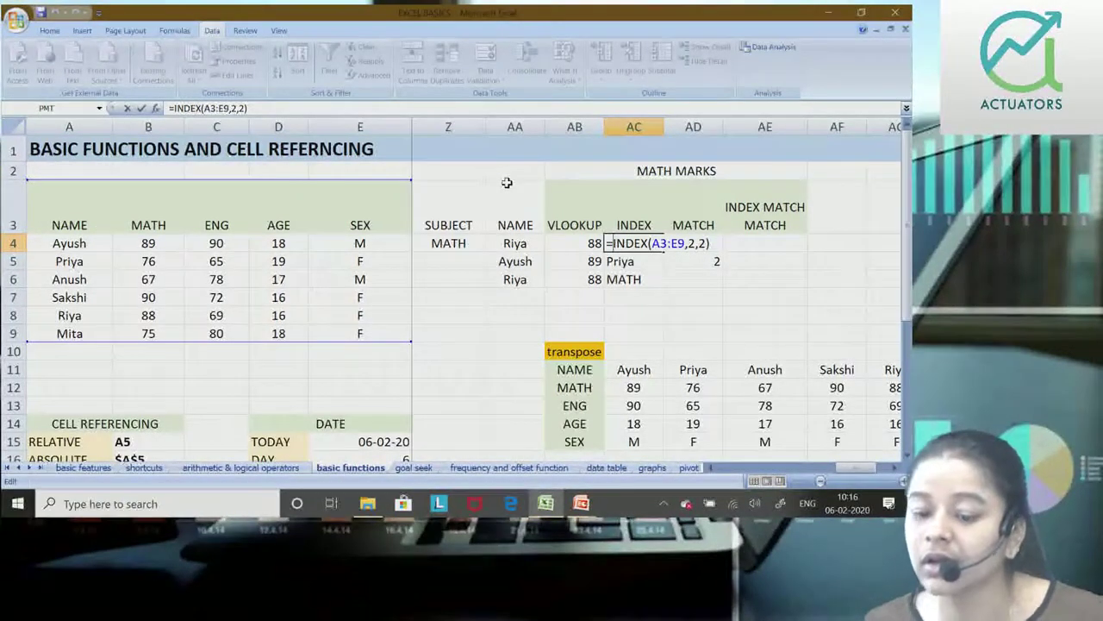
{"action": "double_click", "coordinate": [692, 243]}
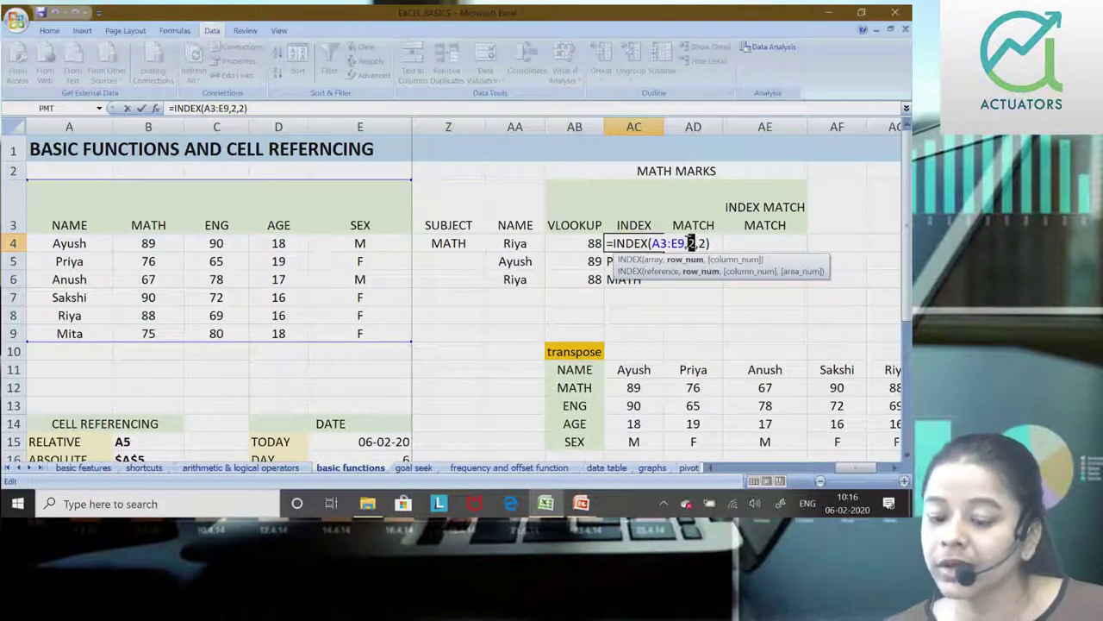
{"action": "key", "text": "Return"}
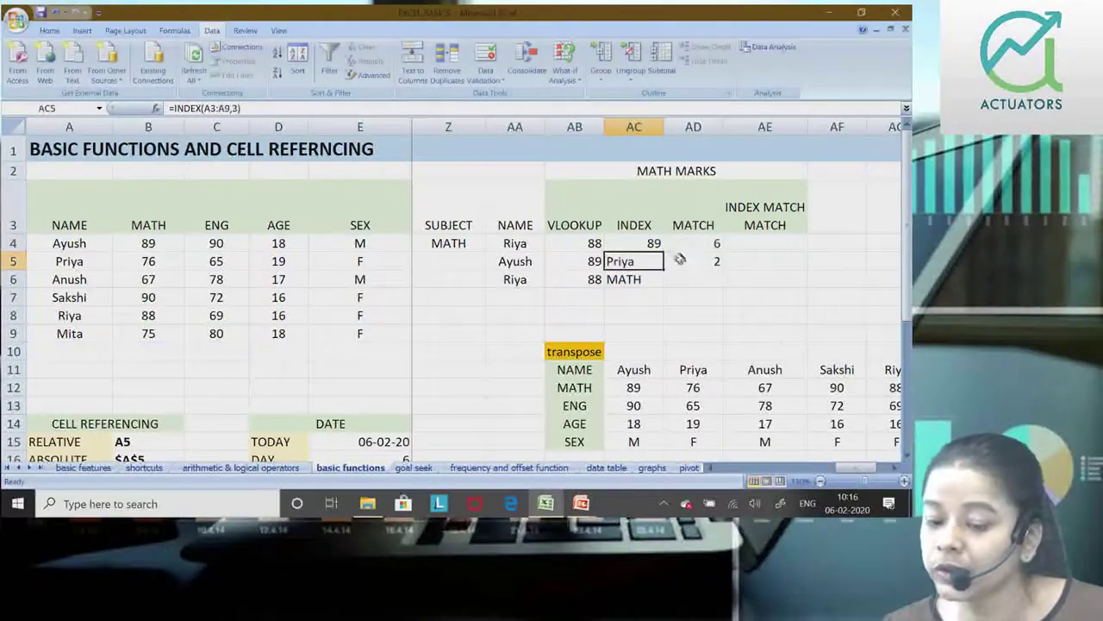
{"action": "left_click", "coordinate": [681, 260]}
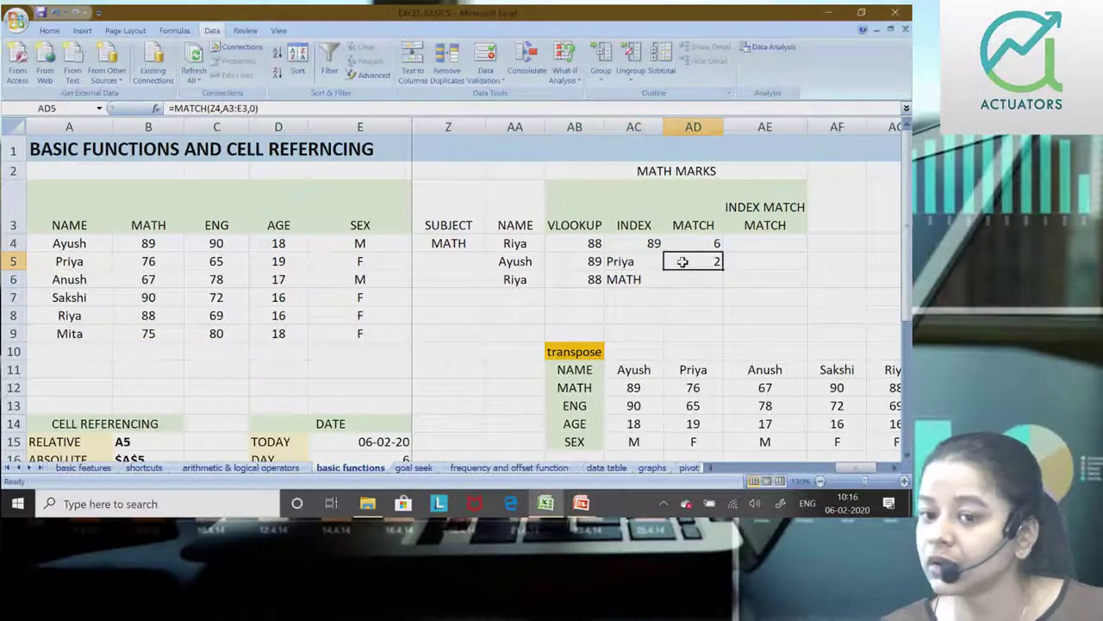
{"action": "left_click", "coordinate": [645, 247]}
{"action": "key", "text": "Down"}
{"action": "key", "text": "Down"}
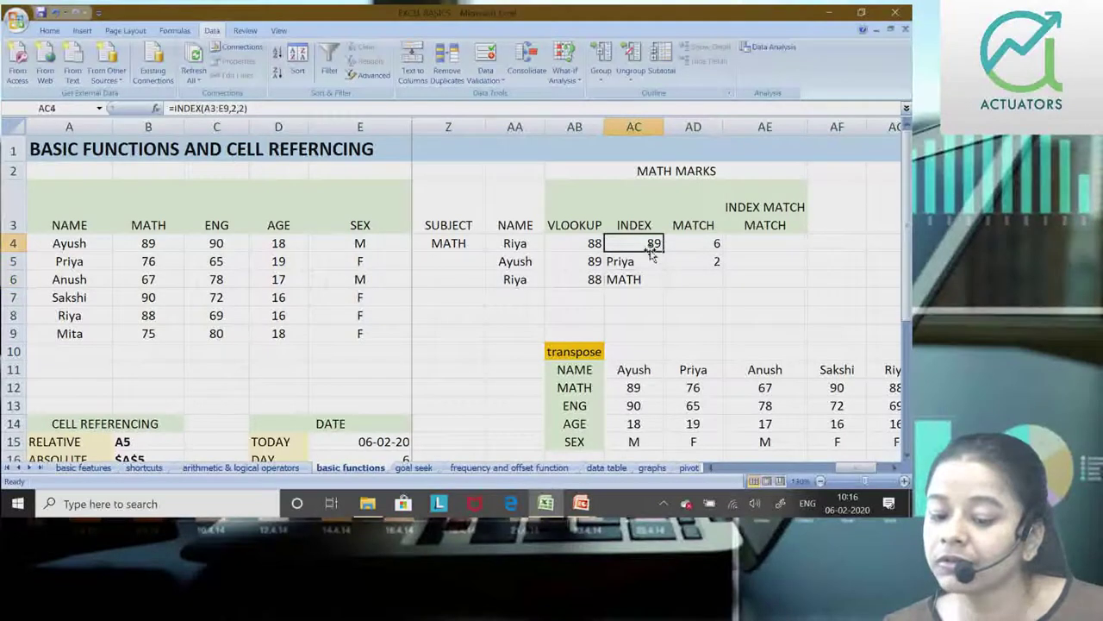
{"action": "double_click", "coordinate": [648, 246]}
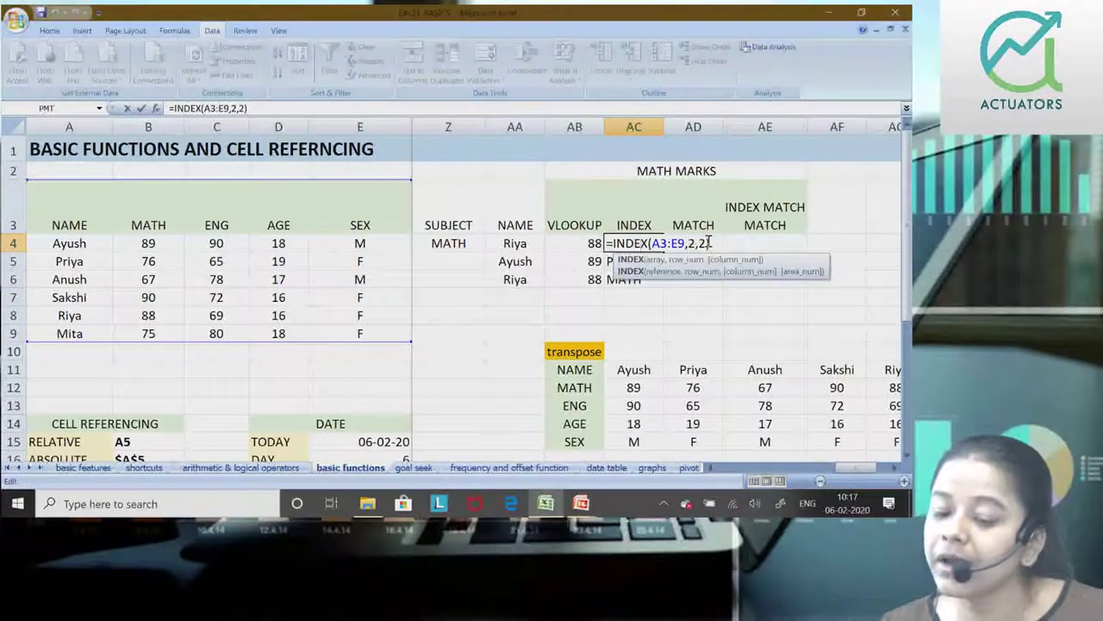
{"action": "left_click", "coordinate": [701, 243]}
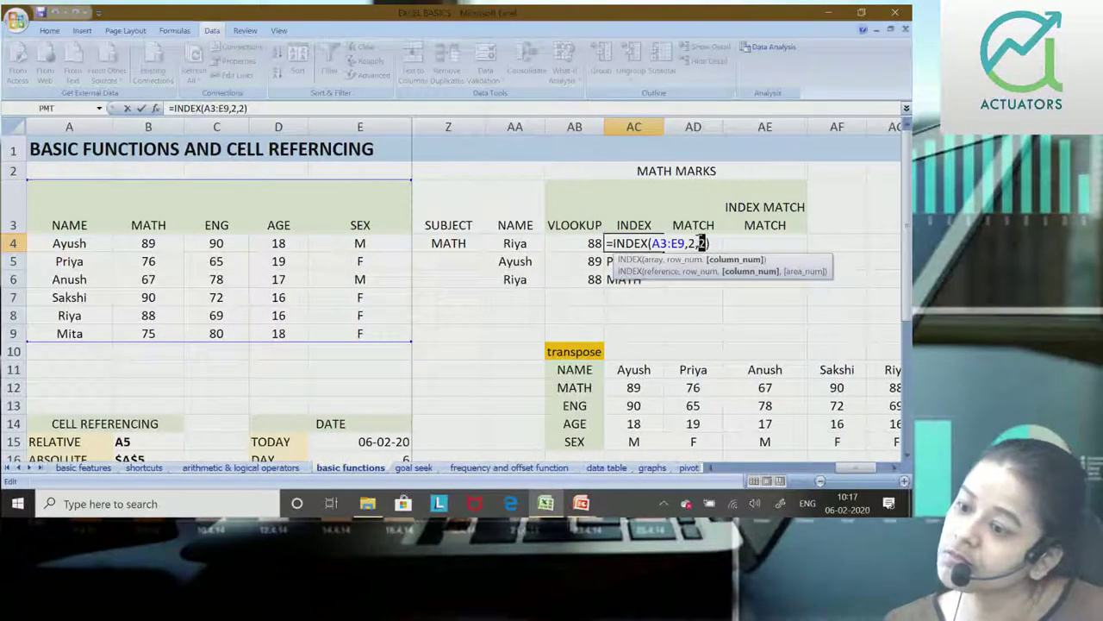
{"action": "key", "text": "Return"}
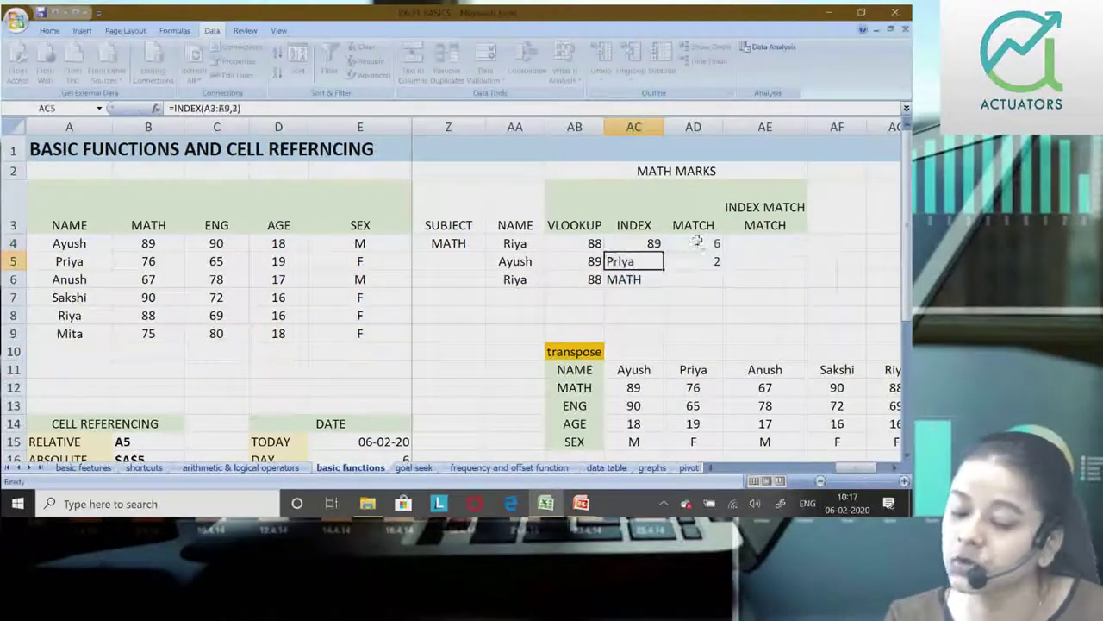
{"action": "left_click", "coordinate": [768, 244]}
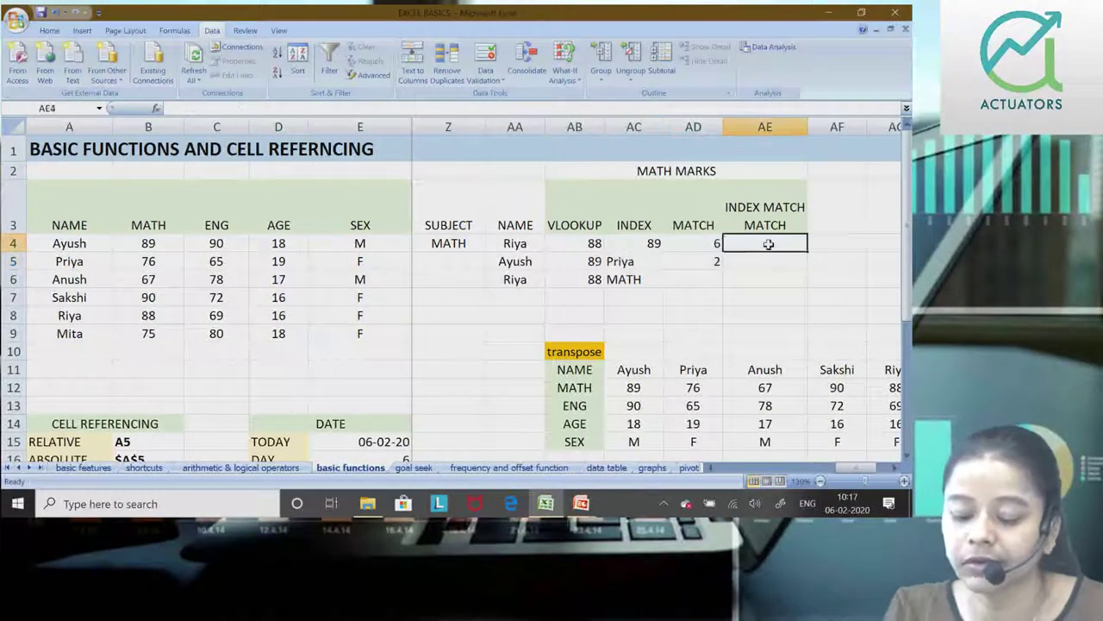
Step: Type =INDEX(A3:E9,MATCH(AA4,A3:A9,0),MATCH( into AE4, leaving the column MATCH open
{"action": "type", "text": "=INDEX"}
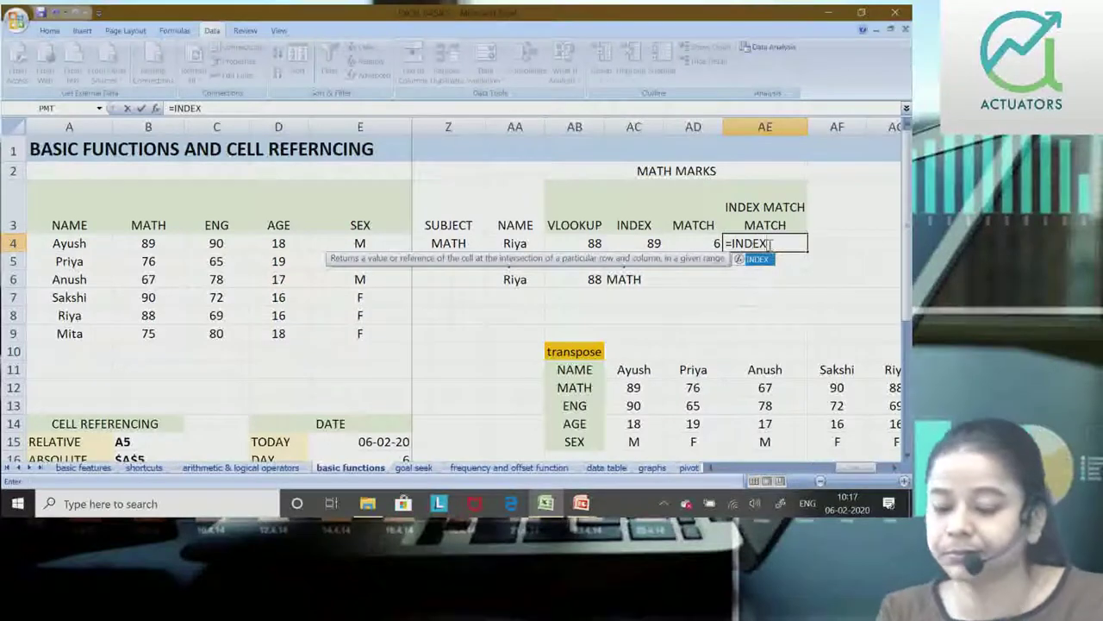
{"action": "type", "text": "("}
{"action": "mouse_move", "coordinate": [31, 212]}
{"action": "left_mouse_down"}
{"action": "mouse_move", "coordinate": [356, 304]}
{"action": "mouse_move", "coordinate": [355, 334]}
{"action": "left_mouse_up"}
{"action": "type", "text": ","}
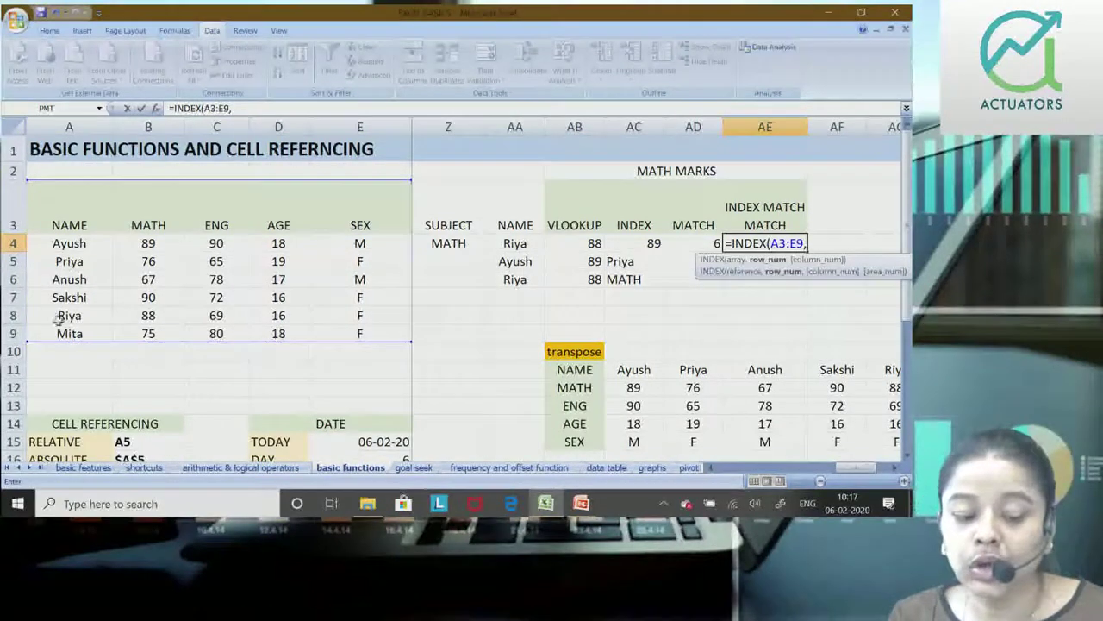
{"action": "type", "text": "MATCH("}
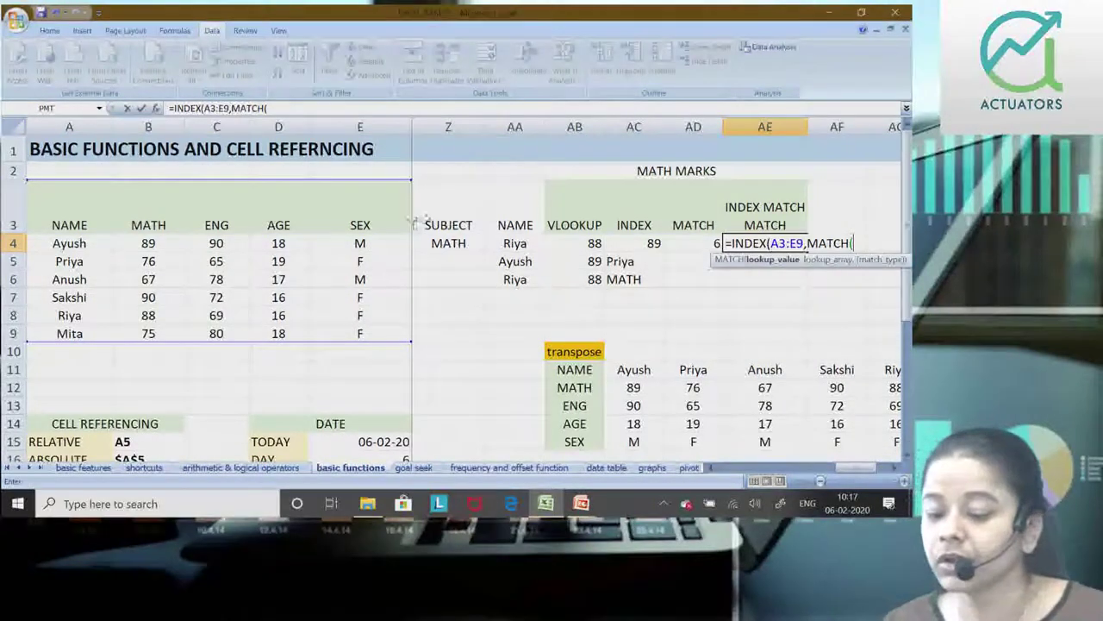
{"action": "left_click", "coordinate": [534, 245]}
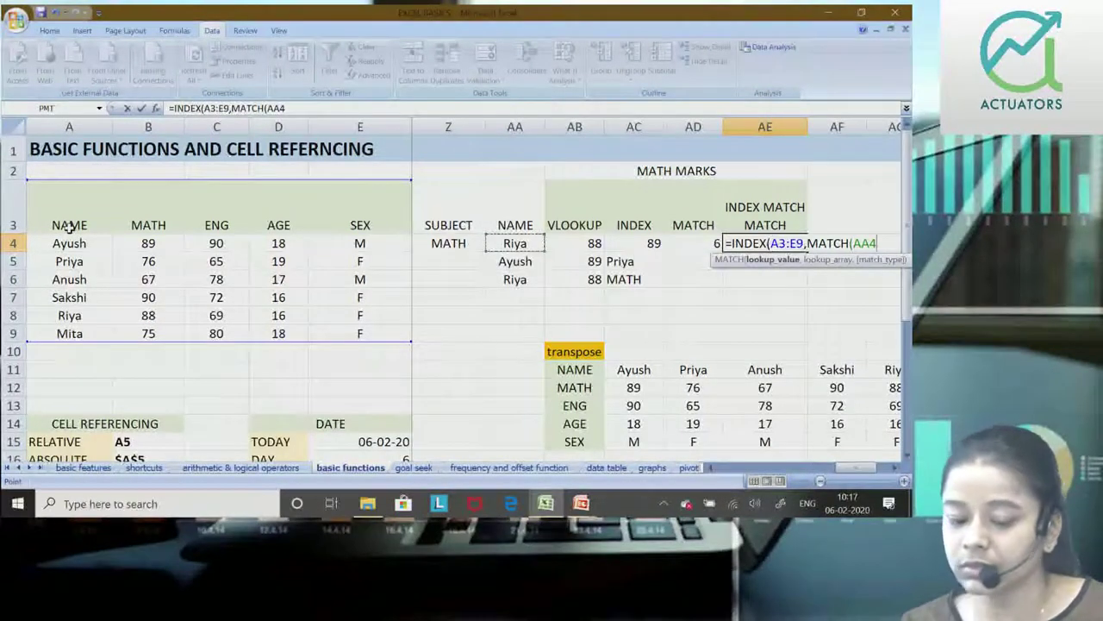
{"action": "type", "text": ","}
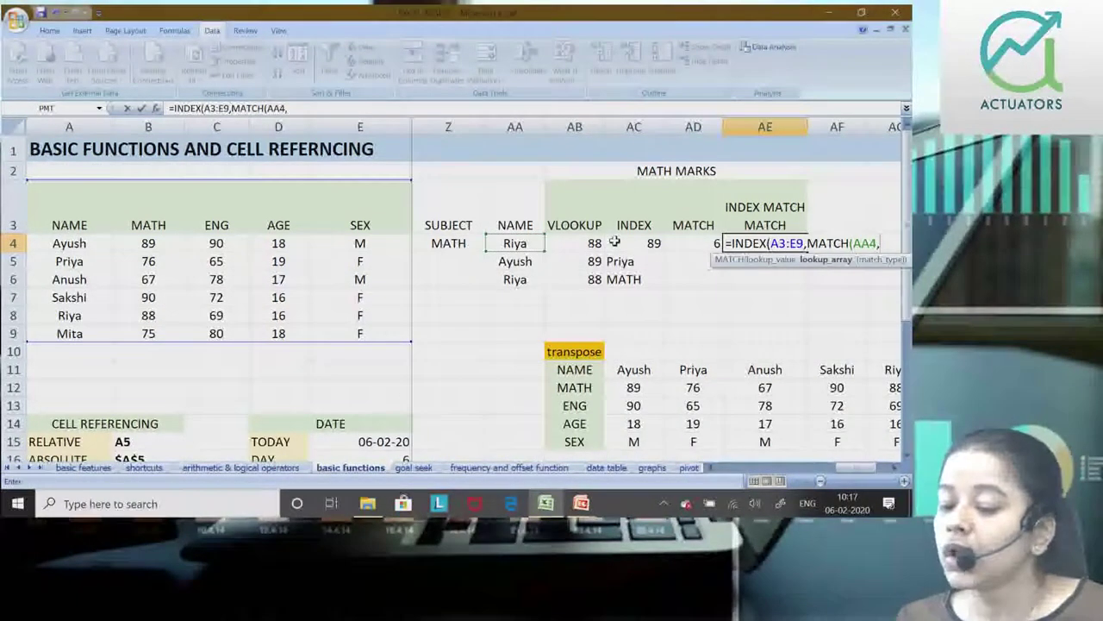
{"action": "left_click_drag", "start_coordinate": [101, 217], "coordinate": [89, 342]}
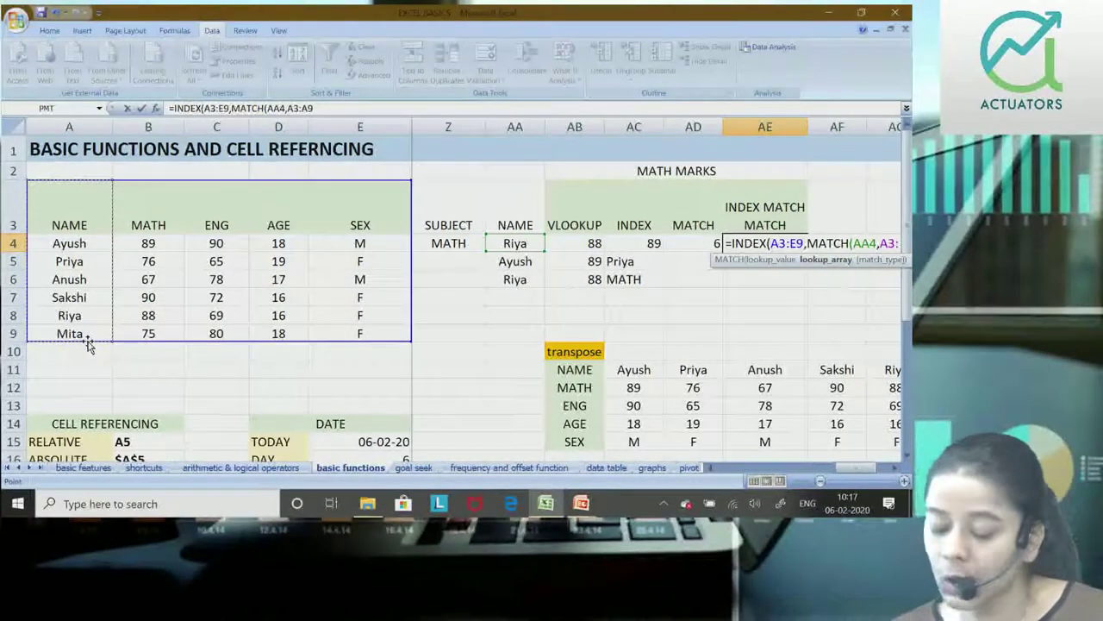
{"action": "type", "text": ",0"}
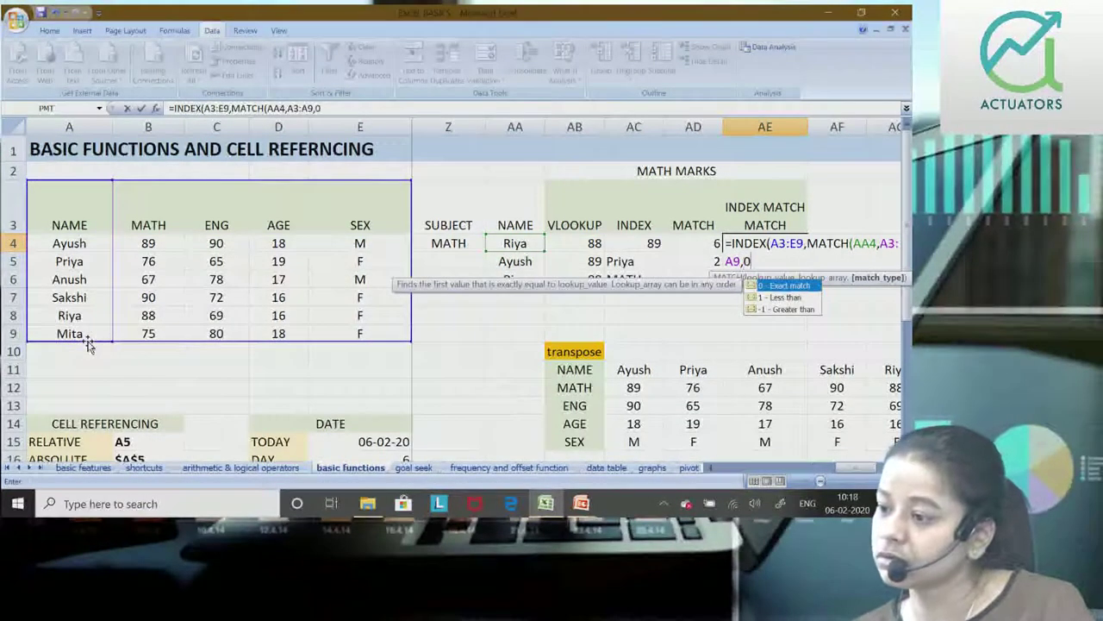
{"action": "type", "text": "),MATCH"}
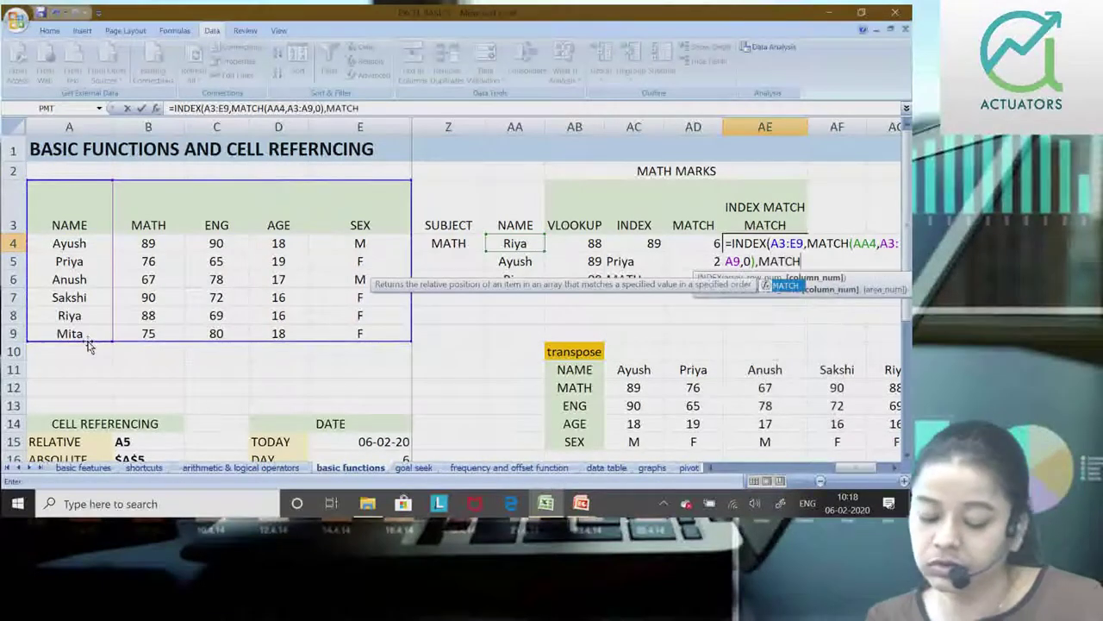
{"action": "type", "text": "("}
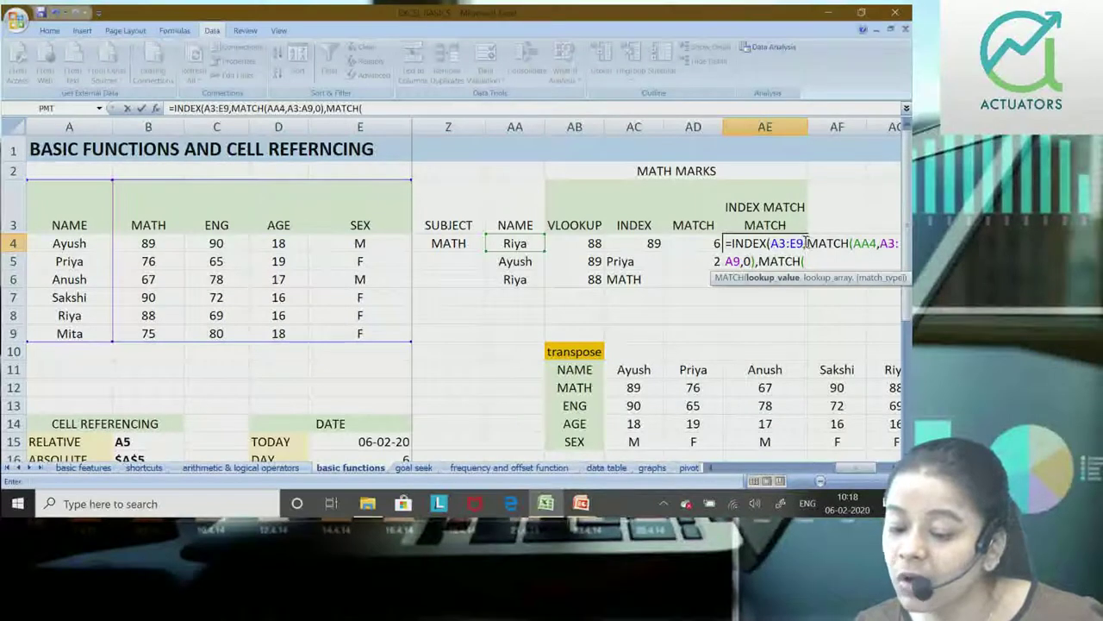
{"action": "mouse_move", "coordinate": [806, 243]}
{"action": "left_mouse_down"}
{"action": "mouse_move", "coordinate": [738, 263]}
{"action": "mouse_move", "coordinate": [757, 263]}
{"action": "left_mouse_up"}
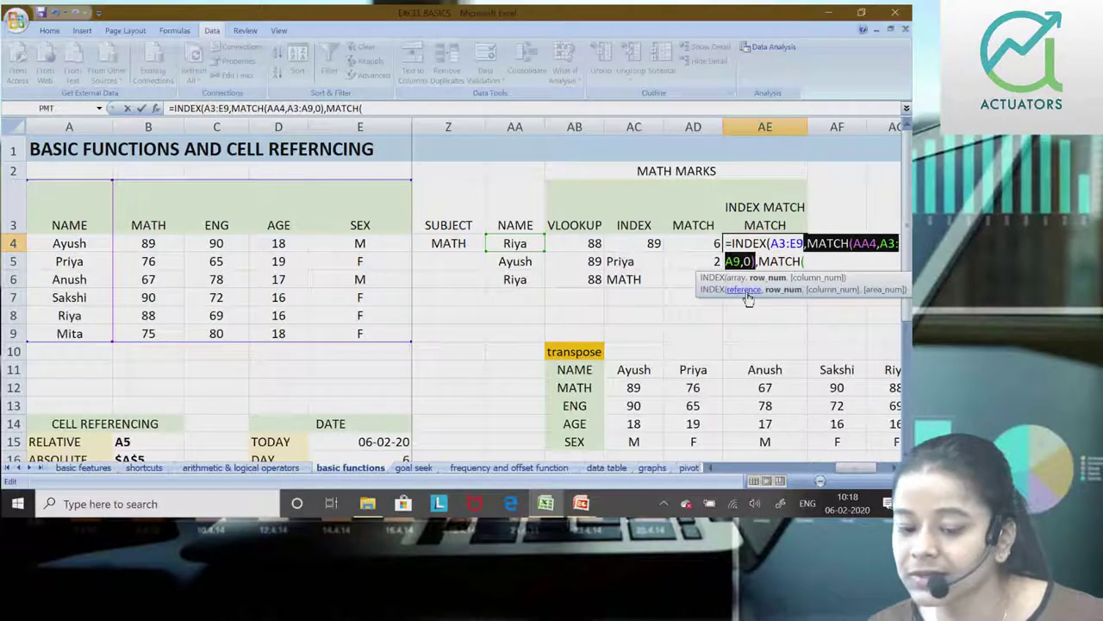
{"action": "left_click", "coordinate": [841, 262]}
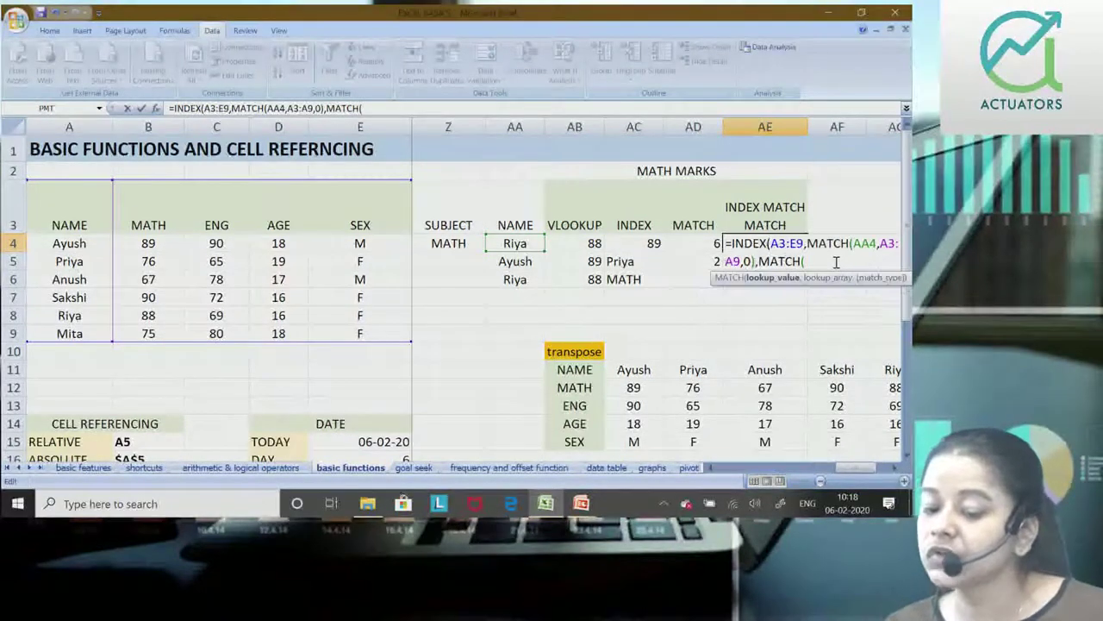
{"action": "key", "text": "BackSpace"}
{"action": "key", "text": "BackSpace"}
{"action": "key", "text": "BackSpace"}
{"action": "key", "text": "BackSpace"}
{"action": "key", "text": "BackSpace"}
{"action": "key", "text": "BackSpace"}
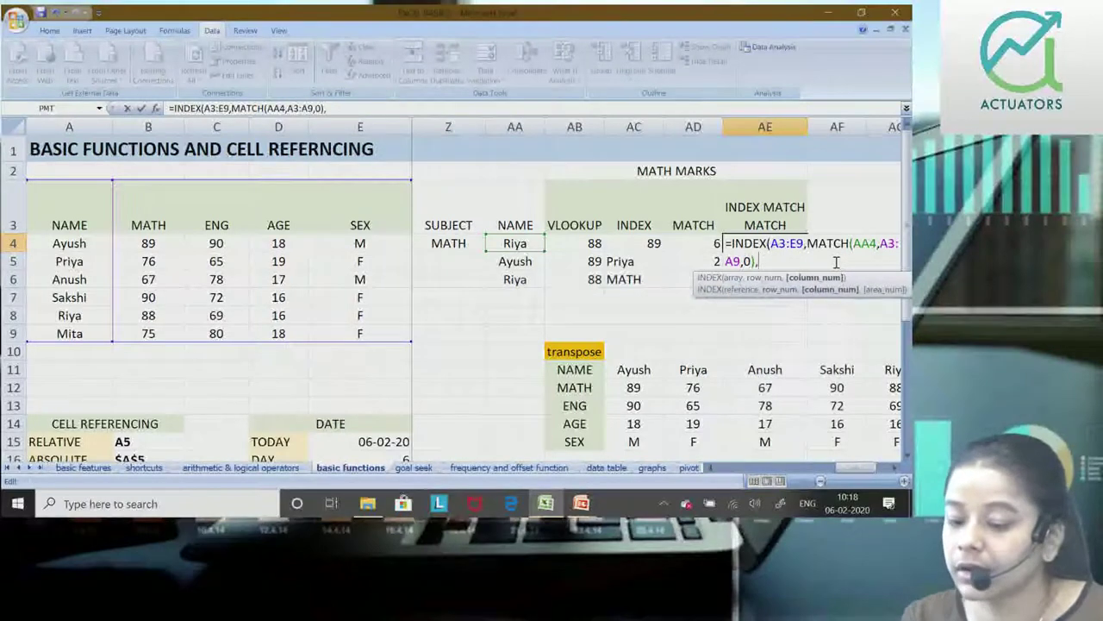
{"action": "type", "text": ","}
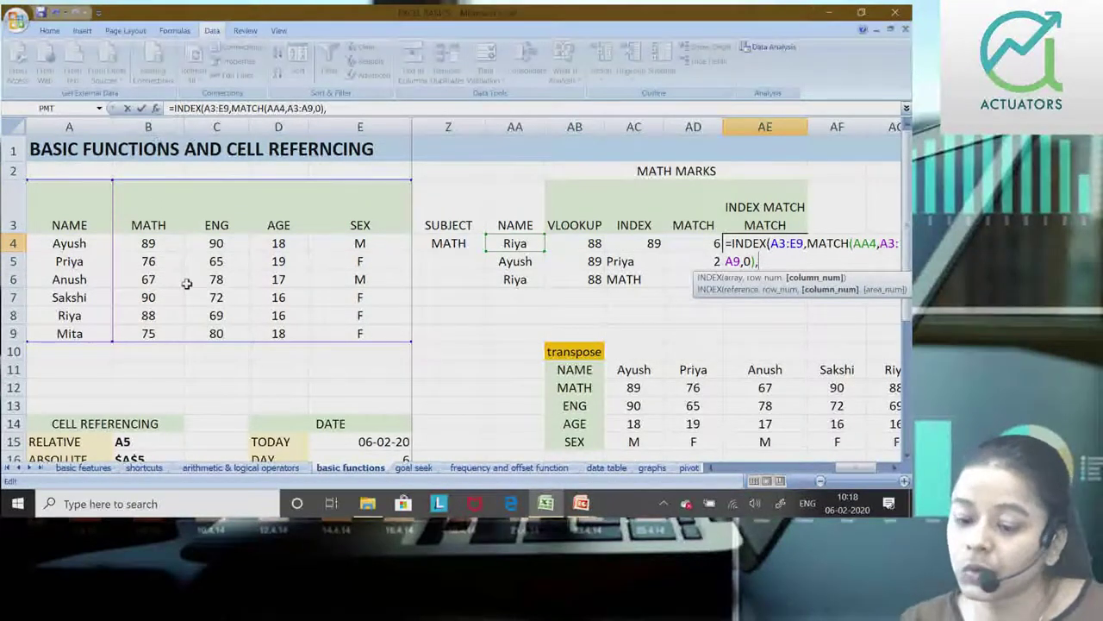
{"action": "type", "text": "MATCH("}
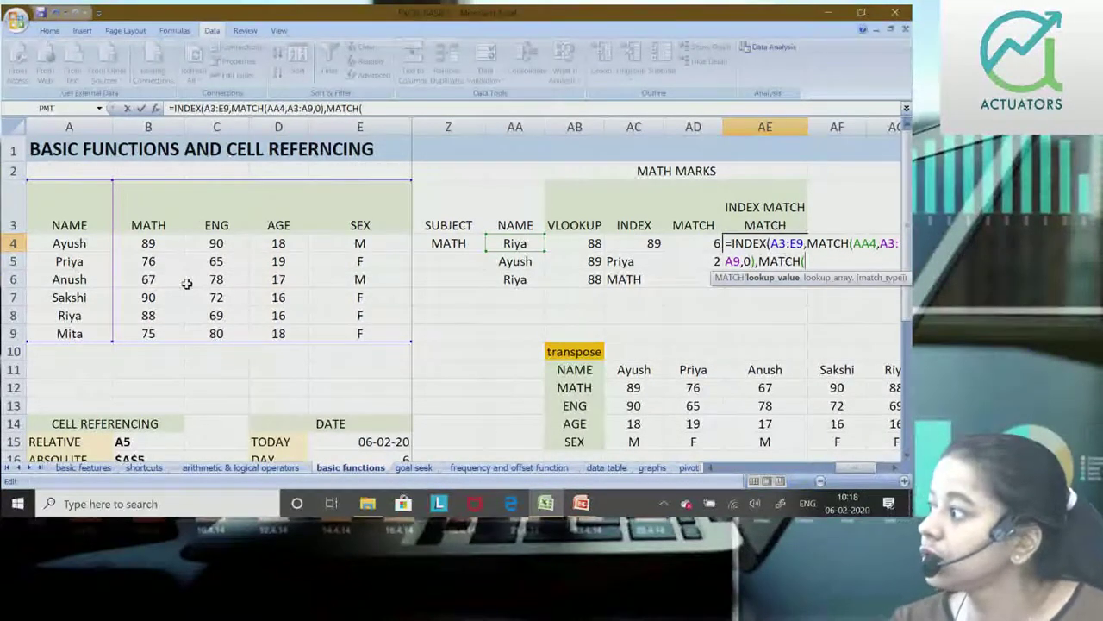
Step: Complete AE4 as =INDEX(A3:E9,MATCH(AA4,A3:A9,0),MATCH(Z4,A3:E3,0)), returning 88 for Riya's MATH
{"action": "left_click_drag", "start_coordinate": [75, 205], "coordinate": [377, 219]}
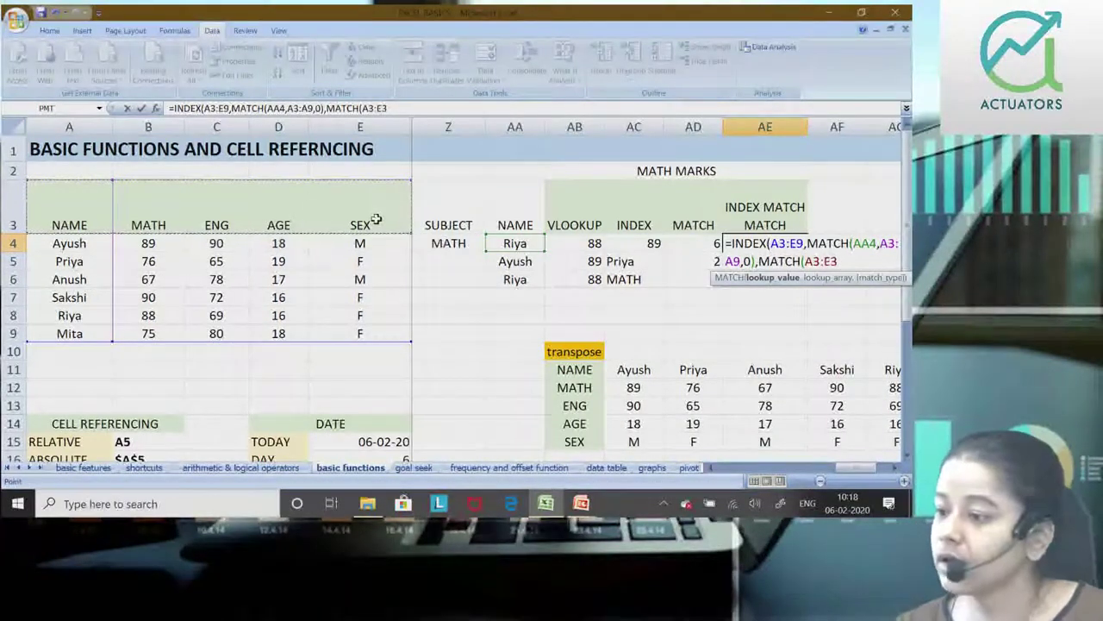
{"action": "key", "text": "BackSpace"}
{"action": "key", "text": "BackSpace"}
{"action": "key", "text": "BackSpace"}
{"action": "key", "text": "BackSpace"}
{"action": "key", "text": "BackSpace"}
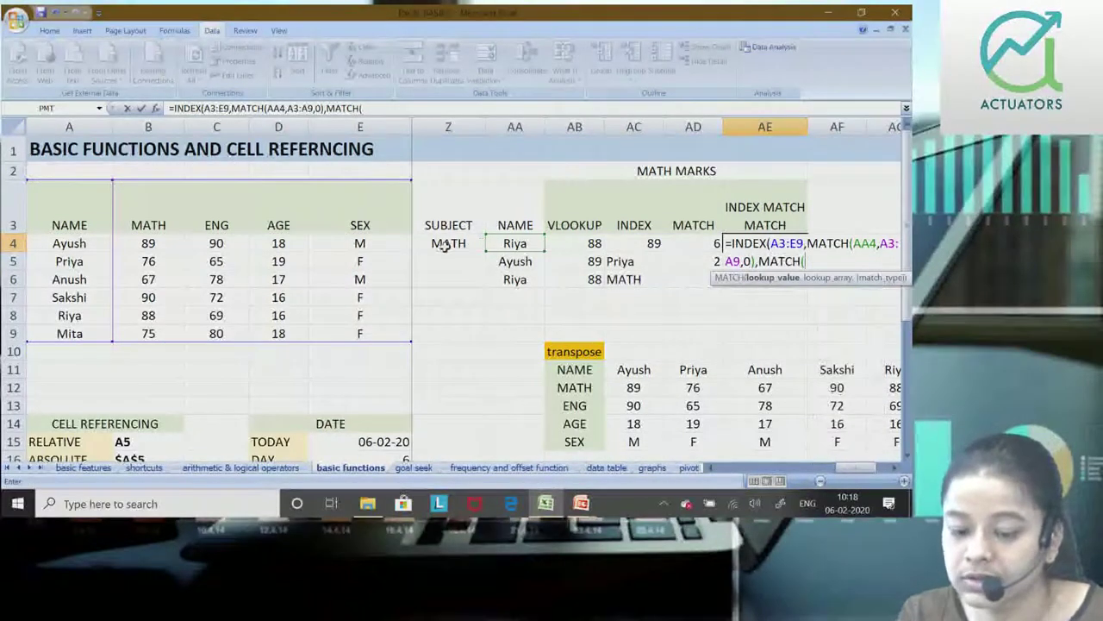
{"action": "left_click", "coordinate": [445, 245]}
{"action": "type", "text": ","}
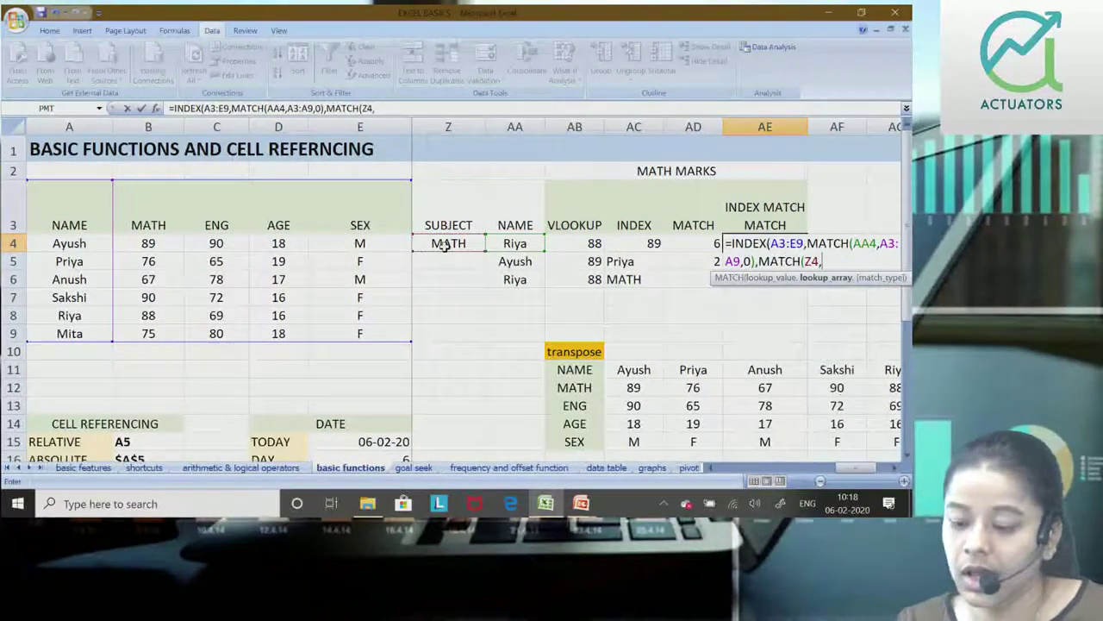
{"action": "left_click_drag", "start_coordinate": [69, 223], "coordinate": [360, 226]}
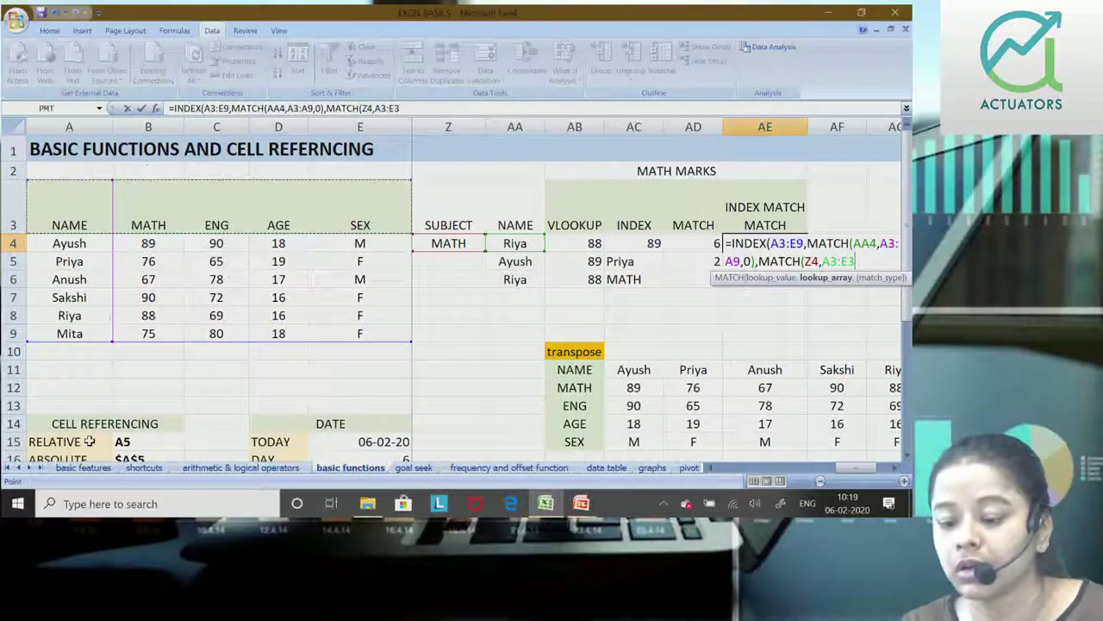
{"action": "type", "text": ",0))"}
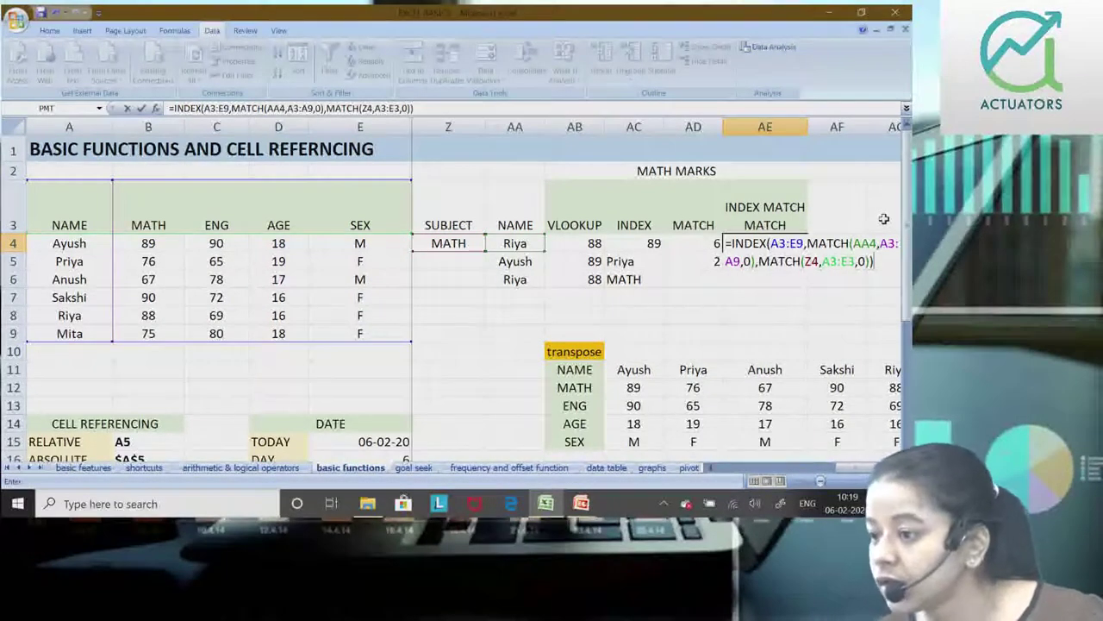
{"action": "key", "text": "BackSpace"}
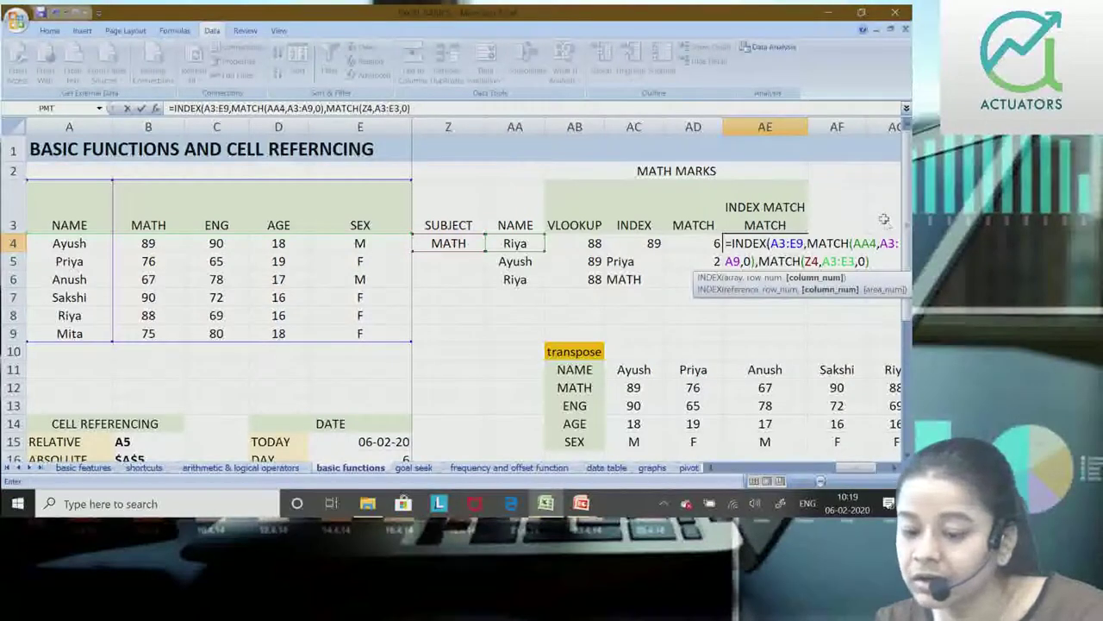
{"action": "type", "text": ")"}
{"action": "left_click", "coordinate": [767, 244]}
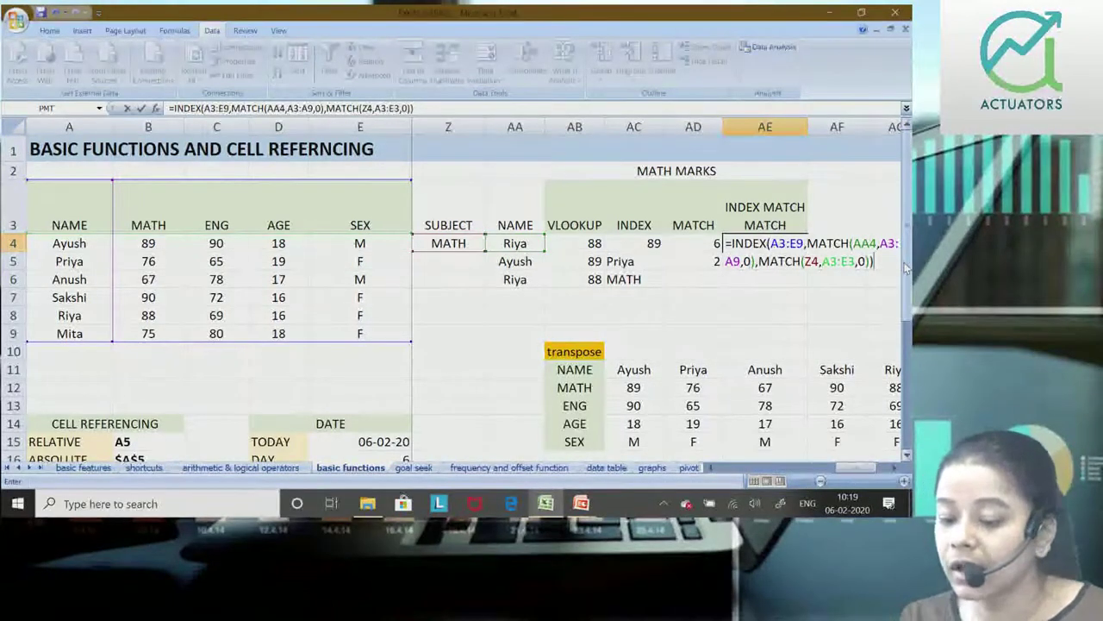
{"action": "left_click_drag", "start_coordinate": [808, 242], "coordinate": [743, 263]}
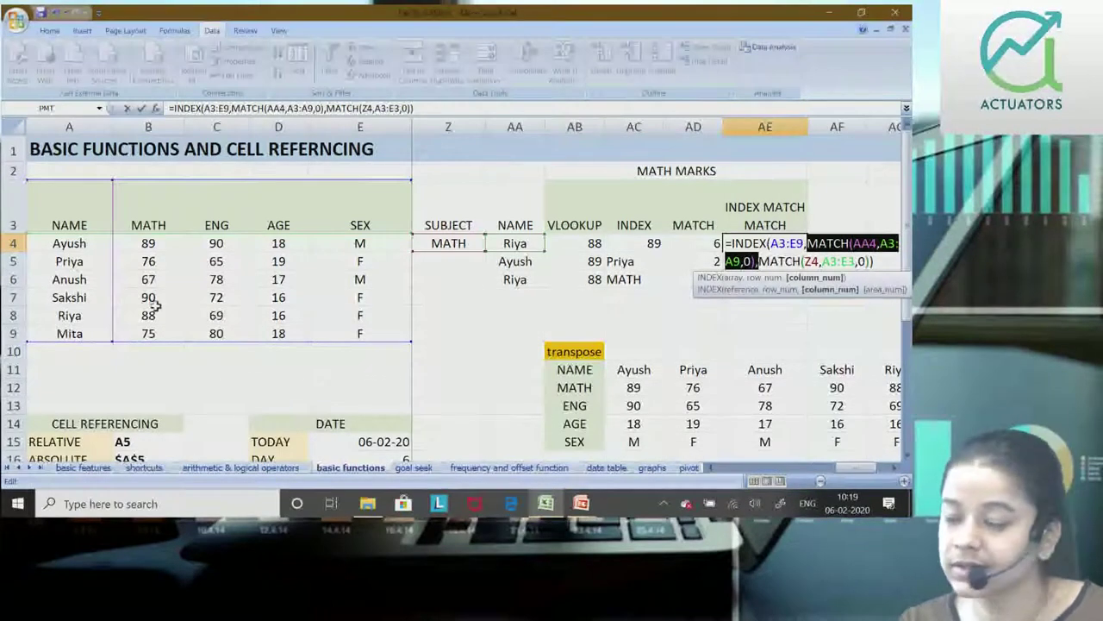
{"action": "left_click", "coordinate": [805, 244]}
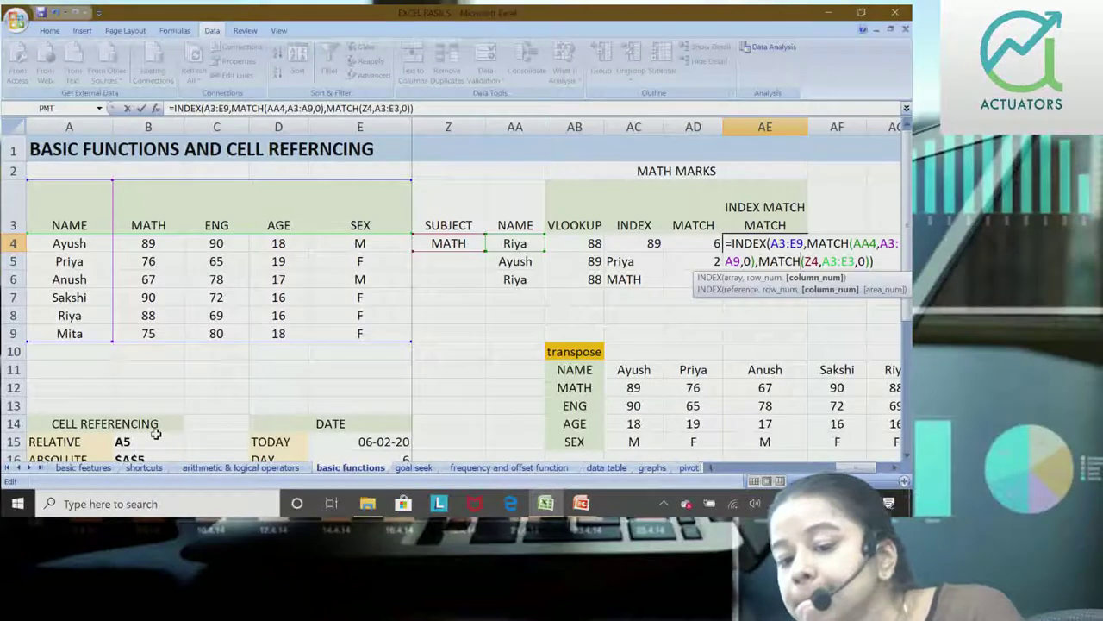
{"action": "key", "text": "Return"}
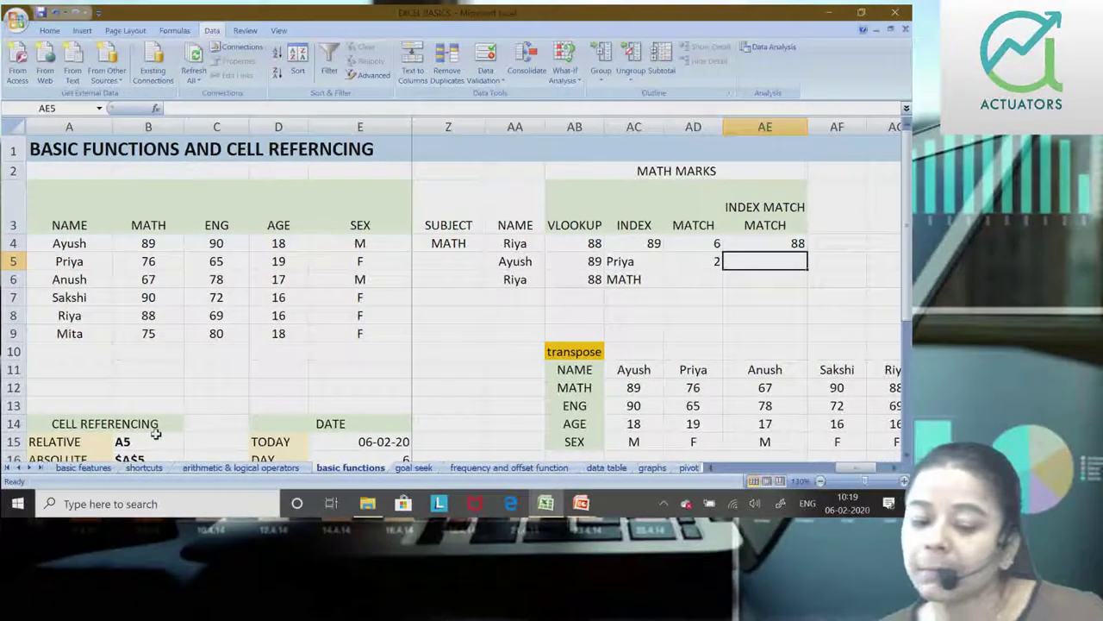
Step: Choose Sakshi from the AA4 name dropdown
{"action": "left_click", "coordinate": [530, 244]}
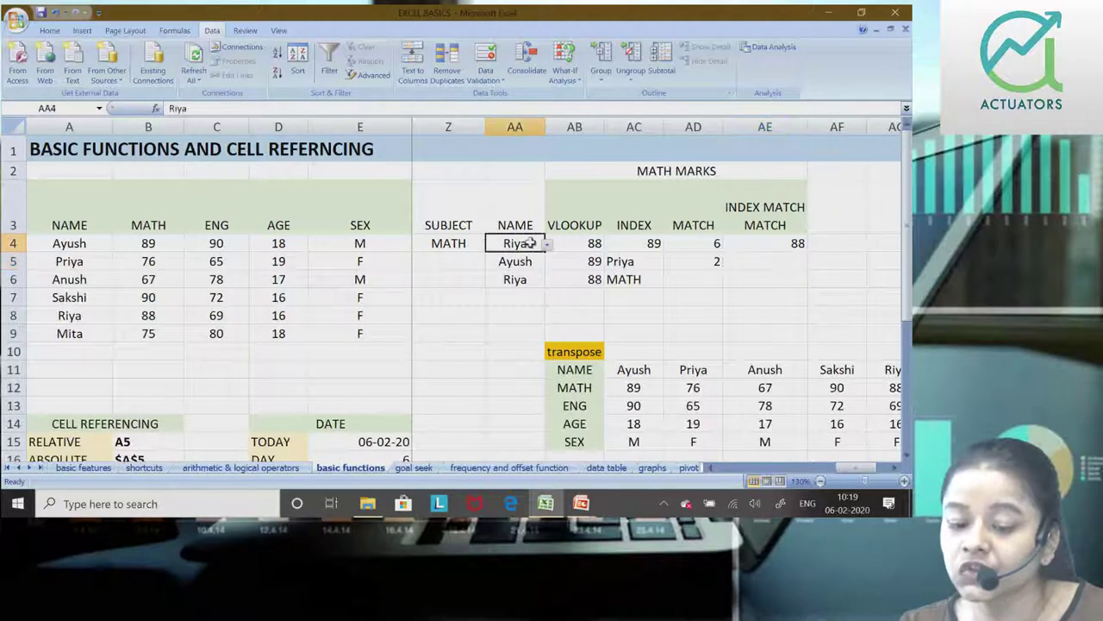
{"action": "left_click", "coordinate": [548, 244]}
{"action": "left_click", "coordinate": [514, 291]}
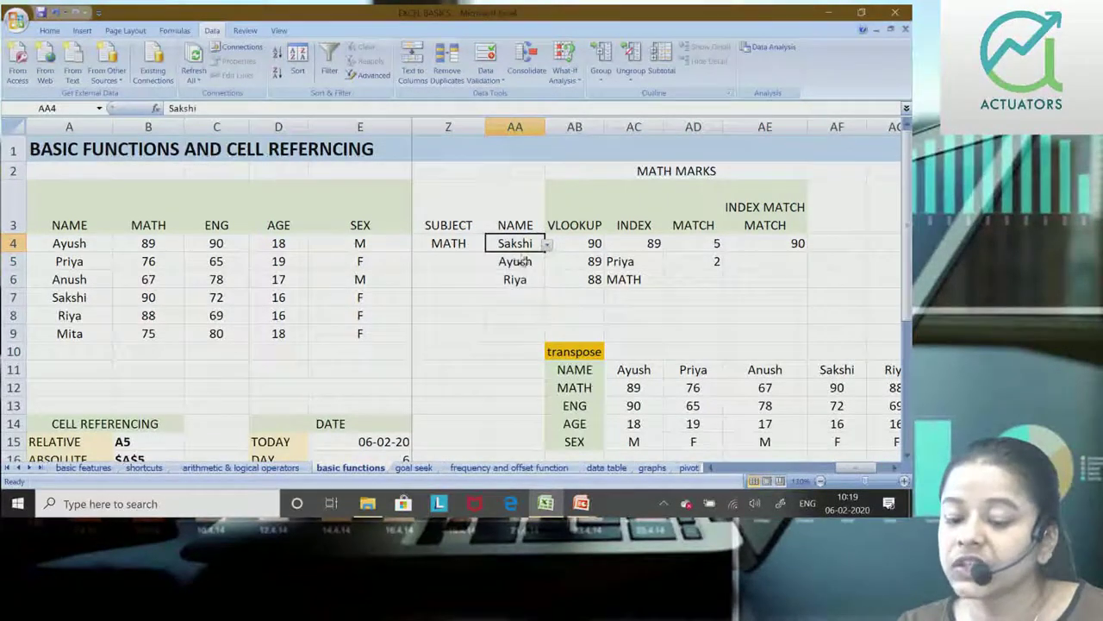
Step: Review the AE4 INDEX-MATCH-MATCH formula and recommit it, now returning 90
{"action": "double_click", "coordinate": [763, 243]}
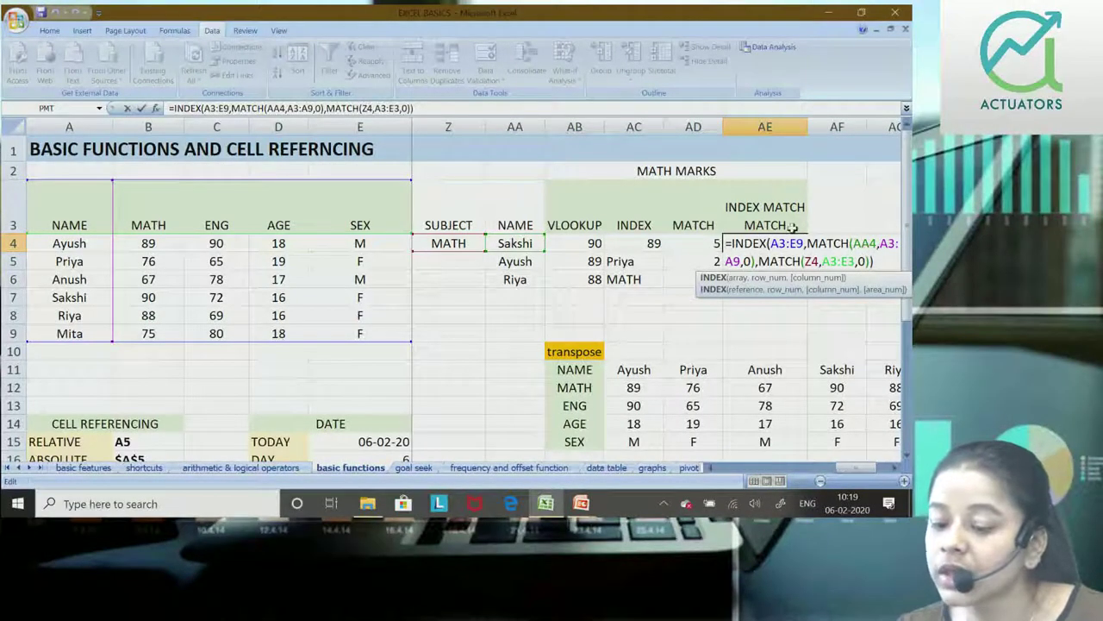
{"action": "mouse_move", "coordinate": [807, 243]}
{"action": "left_mouse_down"}
{"action": "mouse_move", "coordinate": [742, 261]}
{"action": "mouse_move", "coordinate": [760, 262]}
{"action": "left_mouse_up"}
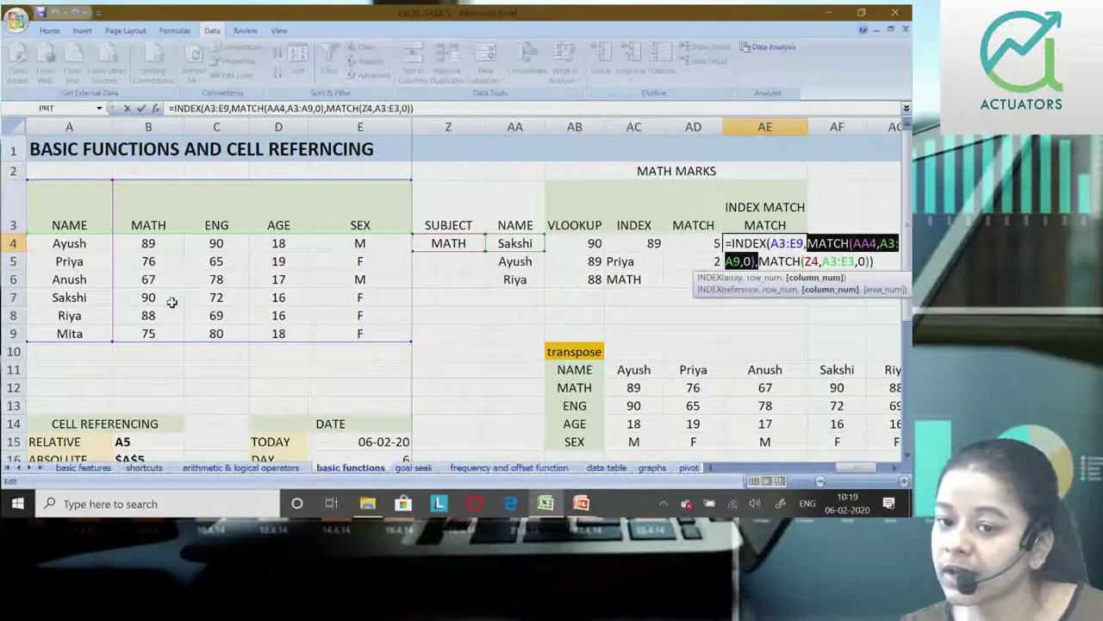
{"action": "key", "text": "Return"}
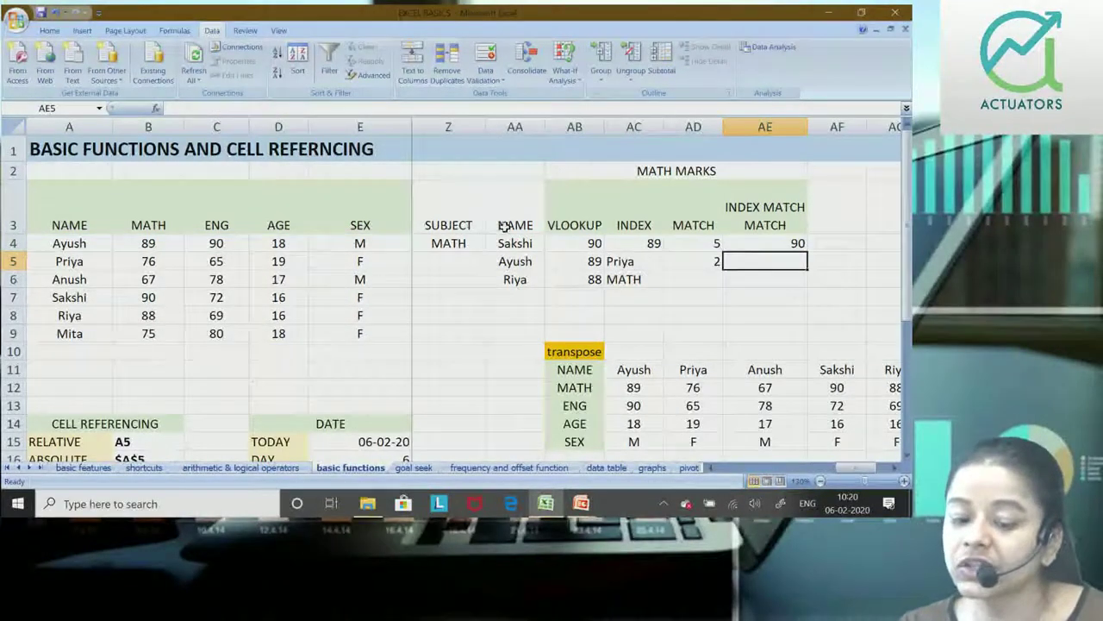
{"action": "left_click", "coordinate": [448, 245]}
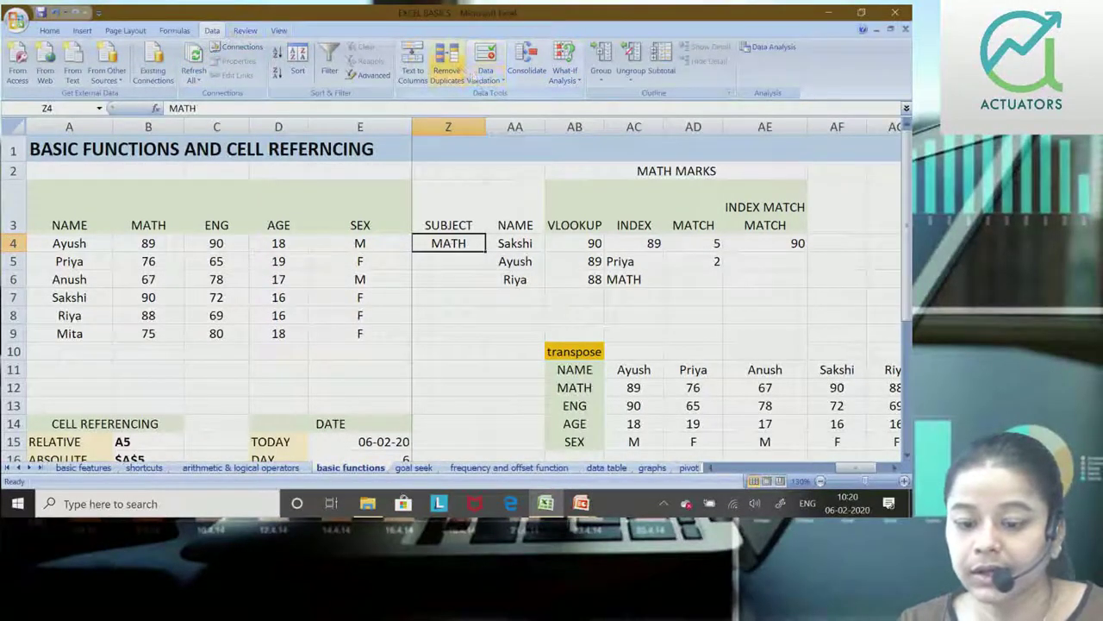
Step: Add List data validation to Z4 with source =$A$3:$E$3
{"action": "left_click", "coordinate": [485, 78]}
{"action": "left_click", "coordinate": [440, 95]}
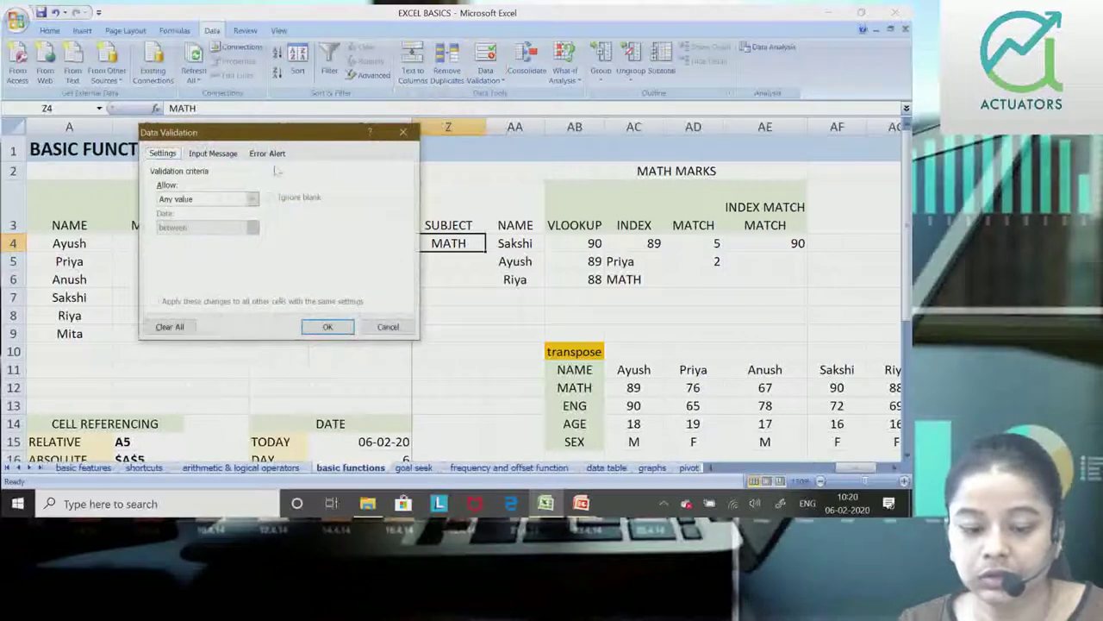
{"action": "left_click_drag", "start_coordinate": [277, 131], "coordinate": [687, 99]}
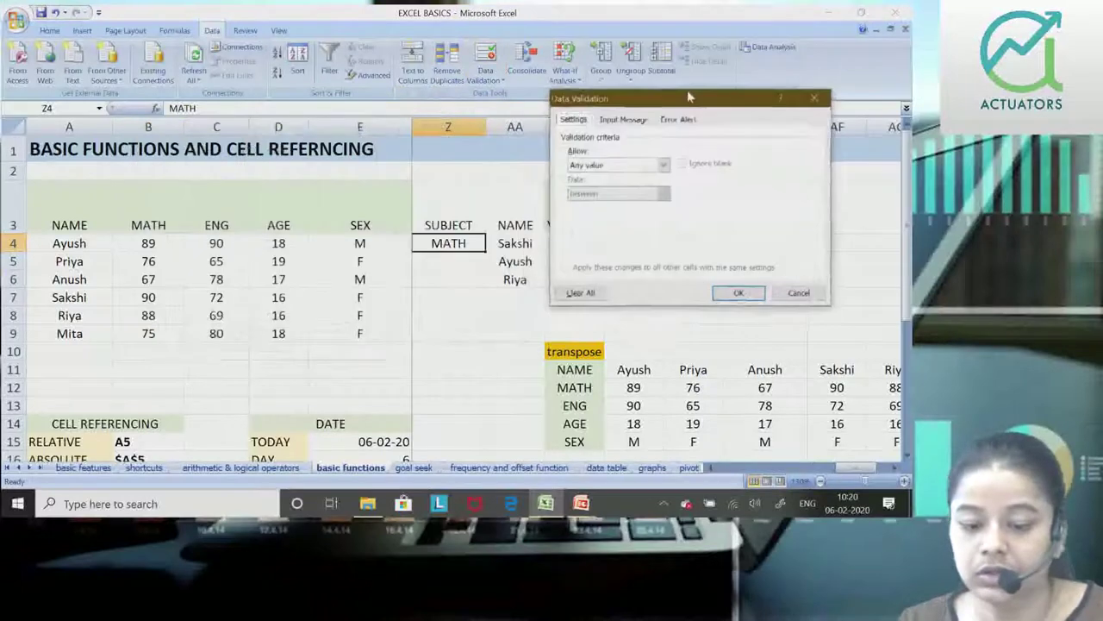
{"action": "left_click", "coordinate": [662, 168]}
{"action": "left_click", "coordinate": [633, 207]}
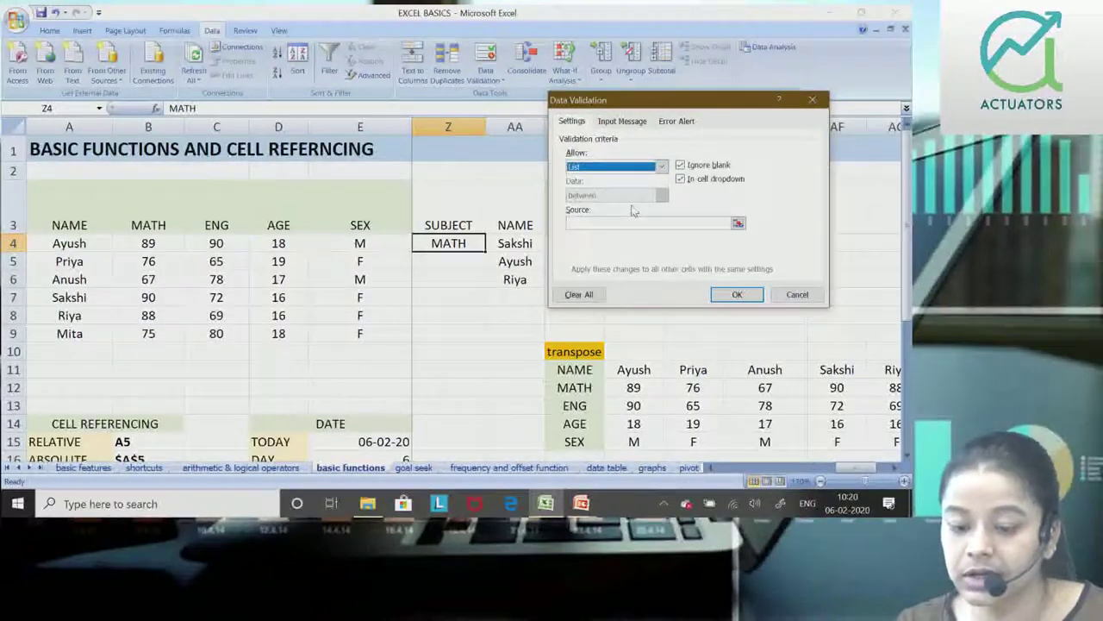
{"action": "left_click", "coordinate": [588, 224]}
{"action": "left_click_drag", "start_coordinate": [35, 216], "coordinate": [353, 218]}
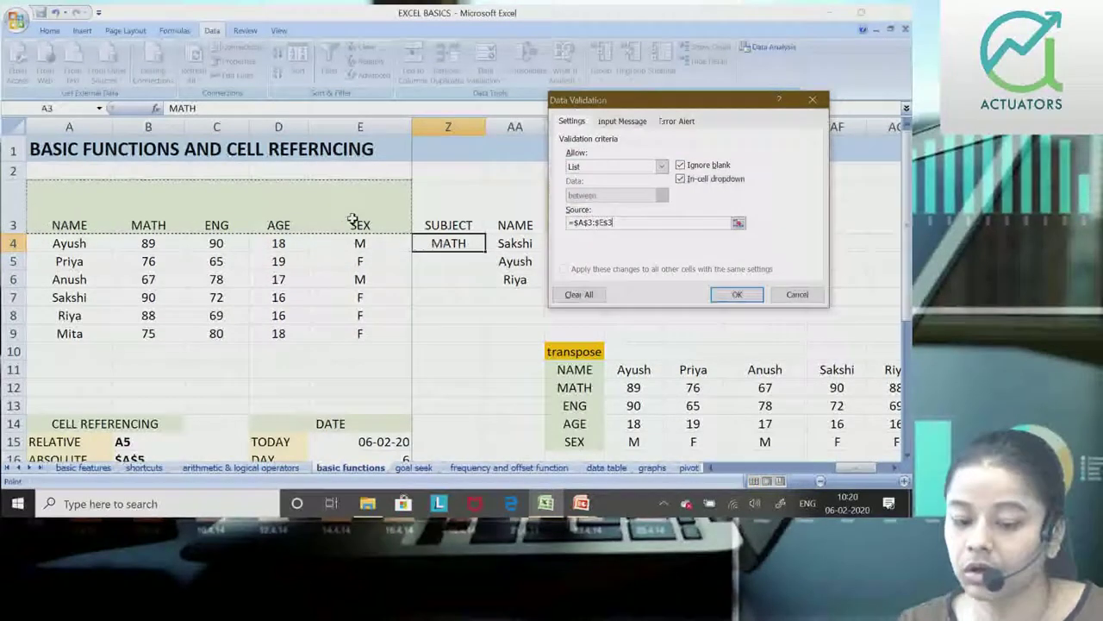
{"action": "left_click", "coordinate": [737, 294]}
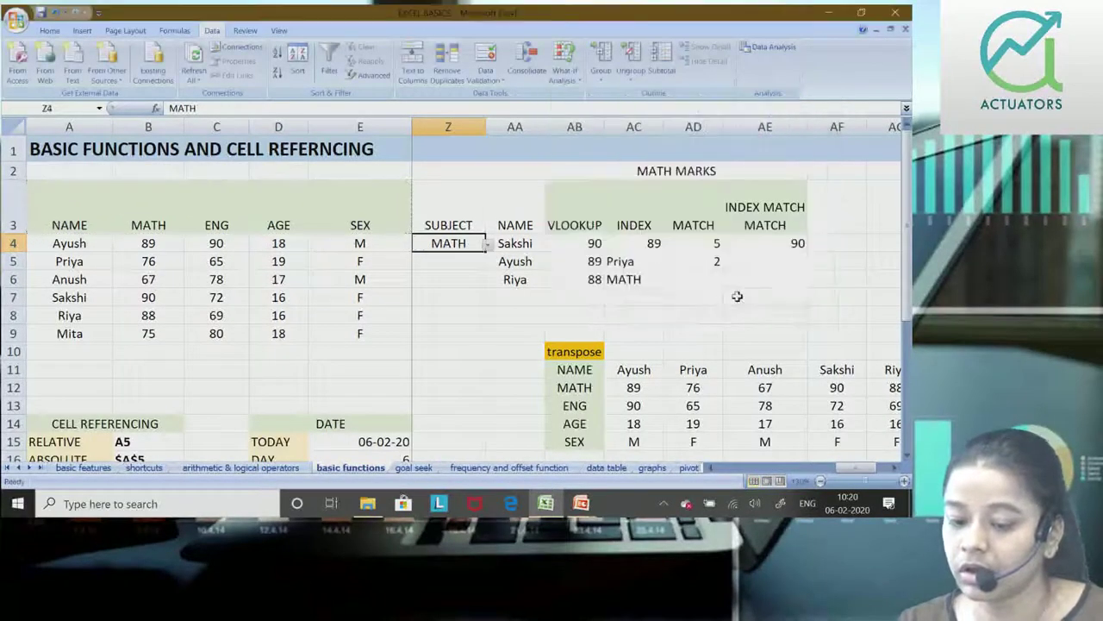
Step: Pick ENG from Z4's subject dropdown so AE4 returns 72
{"action": "left_click", "coordinate": [487, 244]}
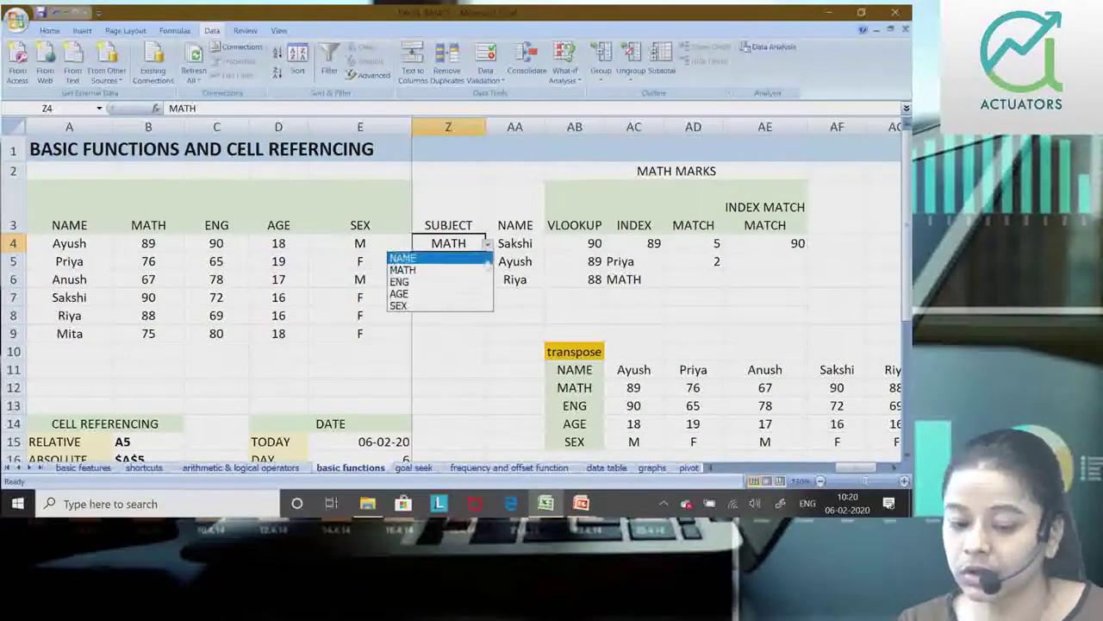
{"action": "left_click", "coordinate": [469, 278]}
{"action": "left_click", "coordinate": [808, 245]}
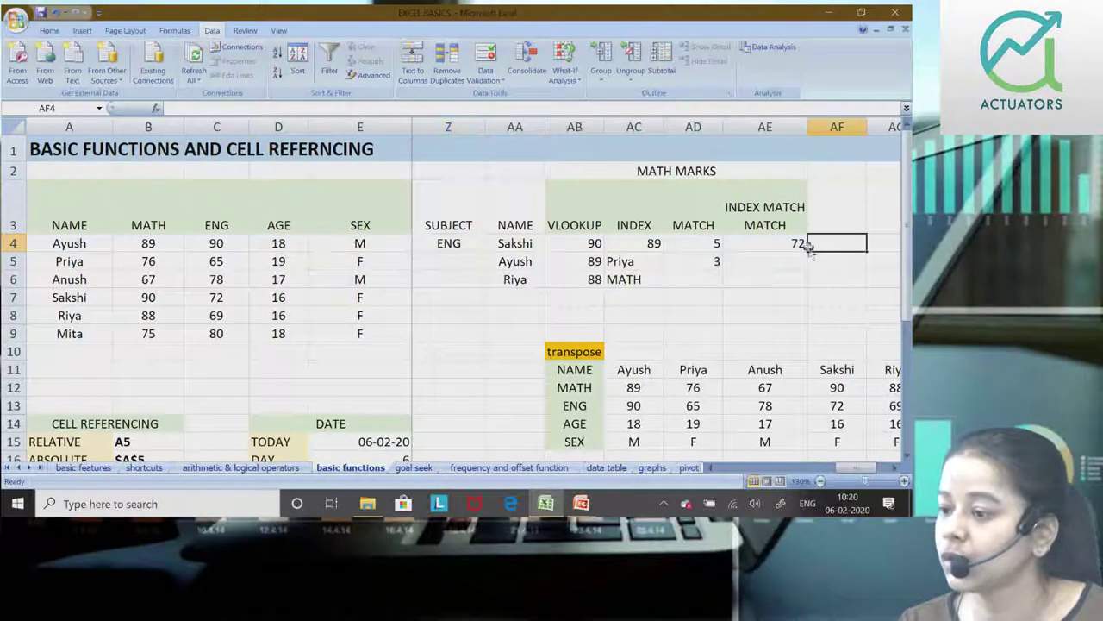
{"action": "left_click", "coordinate": [448, 244]}
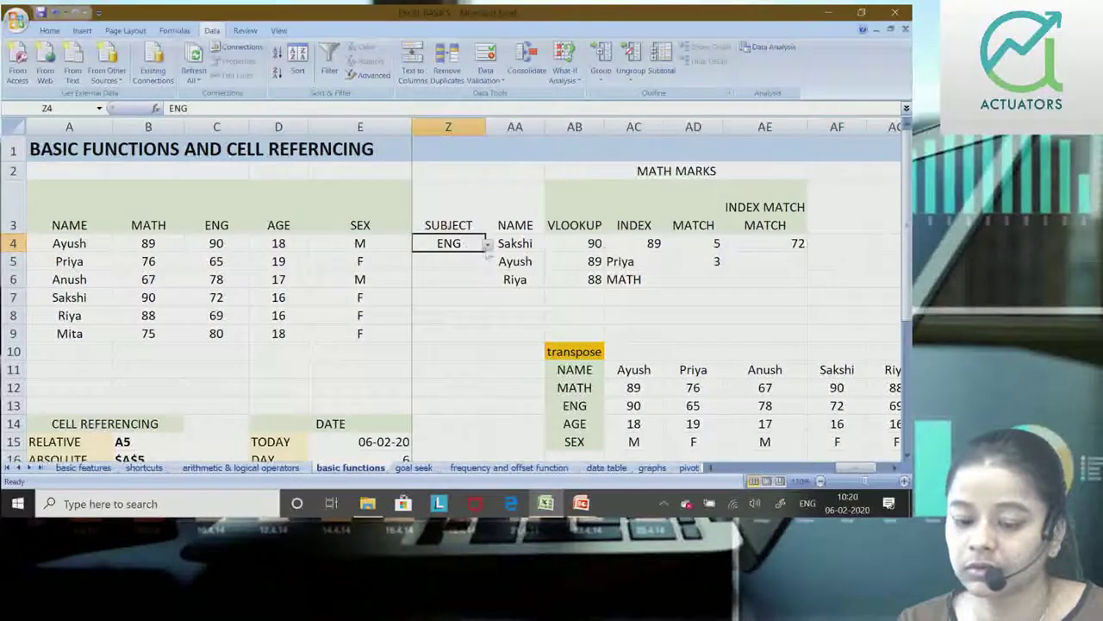
Step: Change Z4's subject to SEX, then back to MATH
{"action": "left_click", "coordinate": [487, 244]}
{"action": "left_click", "coordinate": [470, 304]}
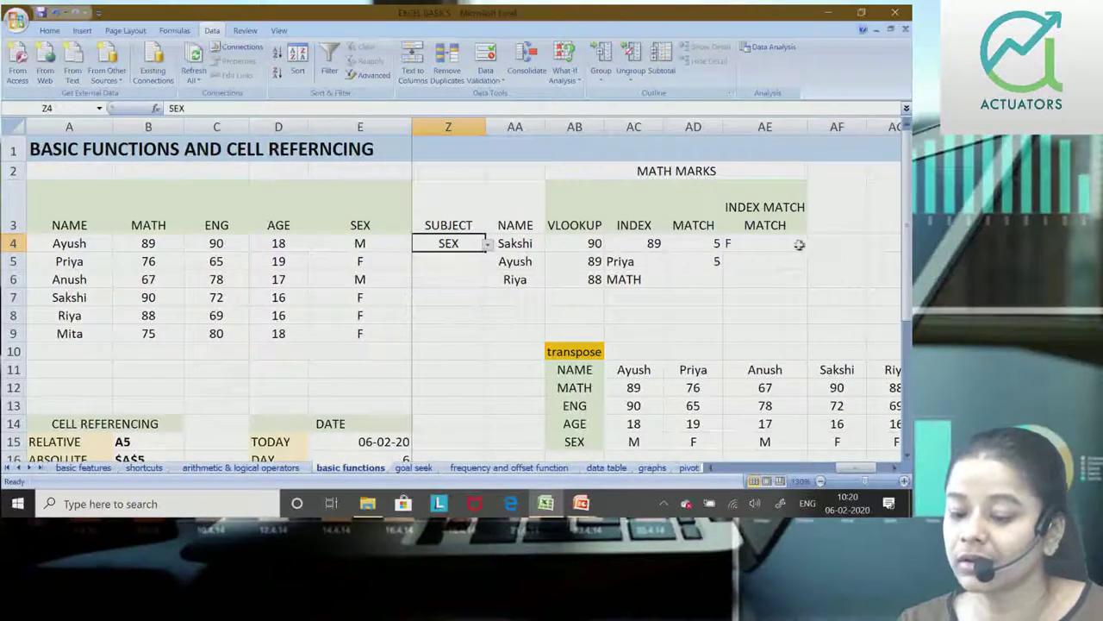
{"action": "left_click", "coordinate": [493, 245]}
{"action": "left_click", "coordinate": [473, 244]}
{"action": "left_click", "coordinate": [487, 245]}
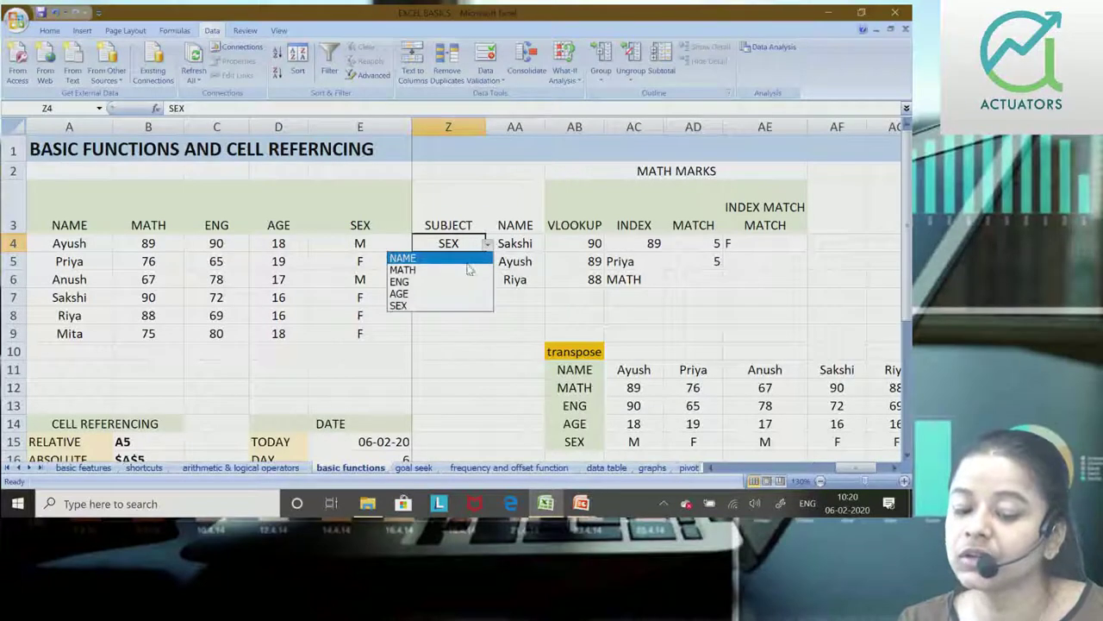
{"action": "left_click", "coordinate": [469, 270]}
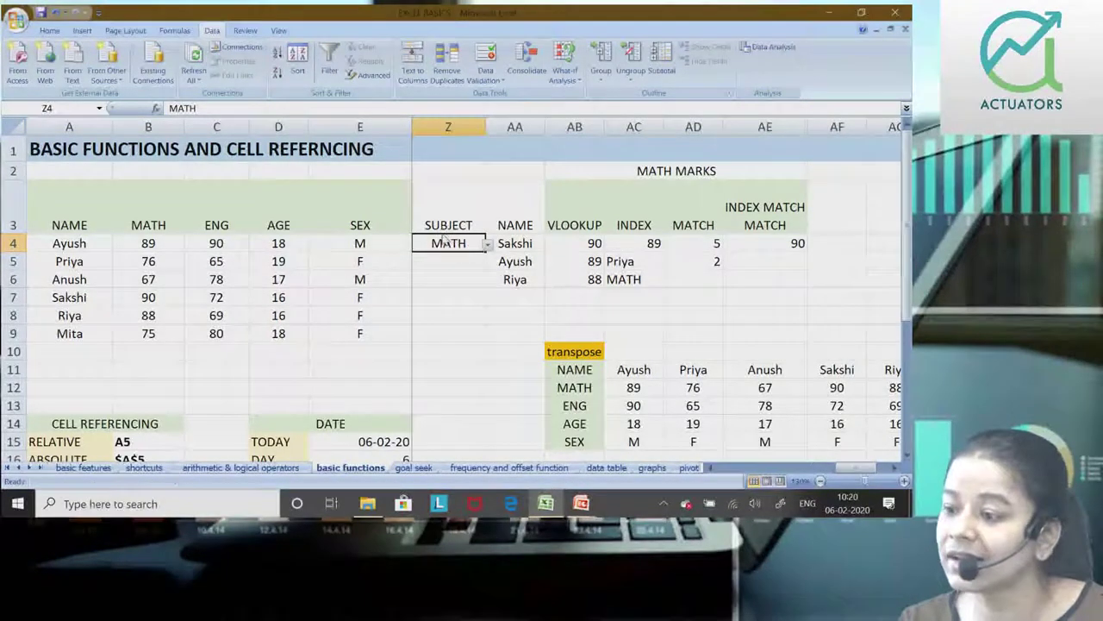
Step: Review the formulas in AE4, AB4, AC4 and AD4 against the Z4 and AA4 inputs
{"action": "left_click", "coordinate": [507, 242]}
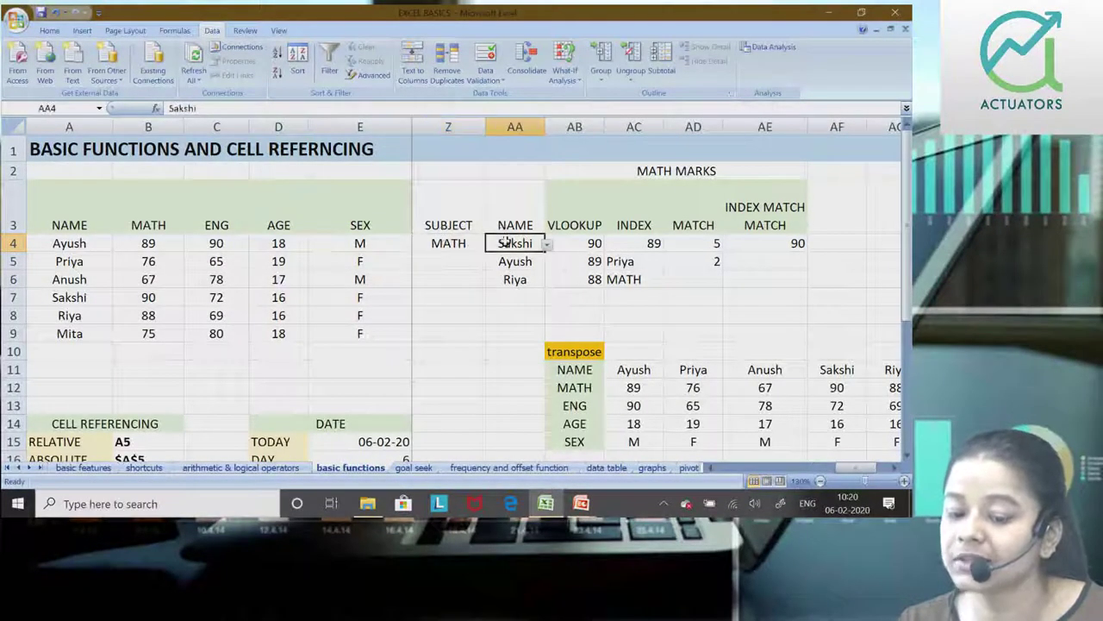
{"action": "left_click_drag", "start_coordinate": [458, 242], "coordinate": [517, 243]}
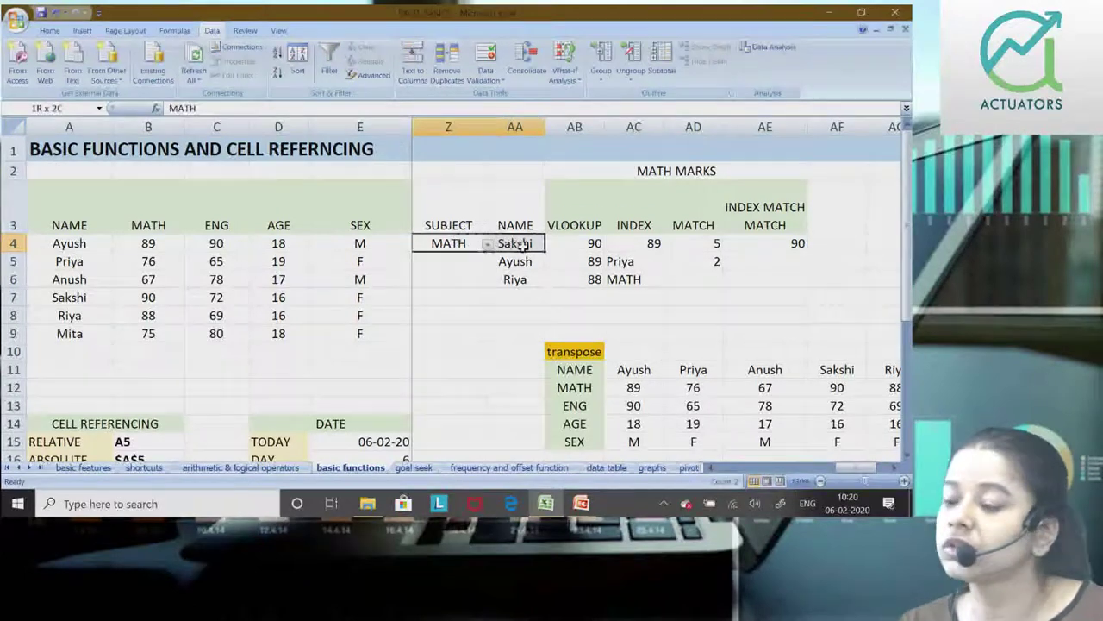
{"action": "left_click", "coordinate": [794, 244]}
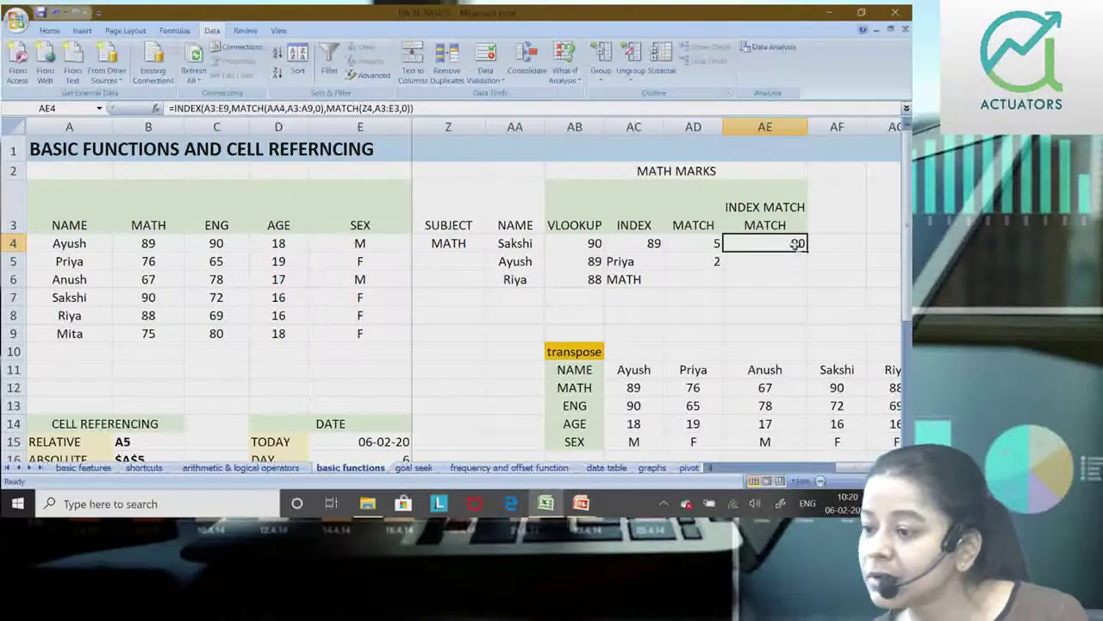
{"action": "left_click", "coordinate": [577, 244]}
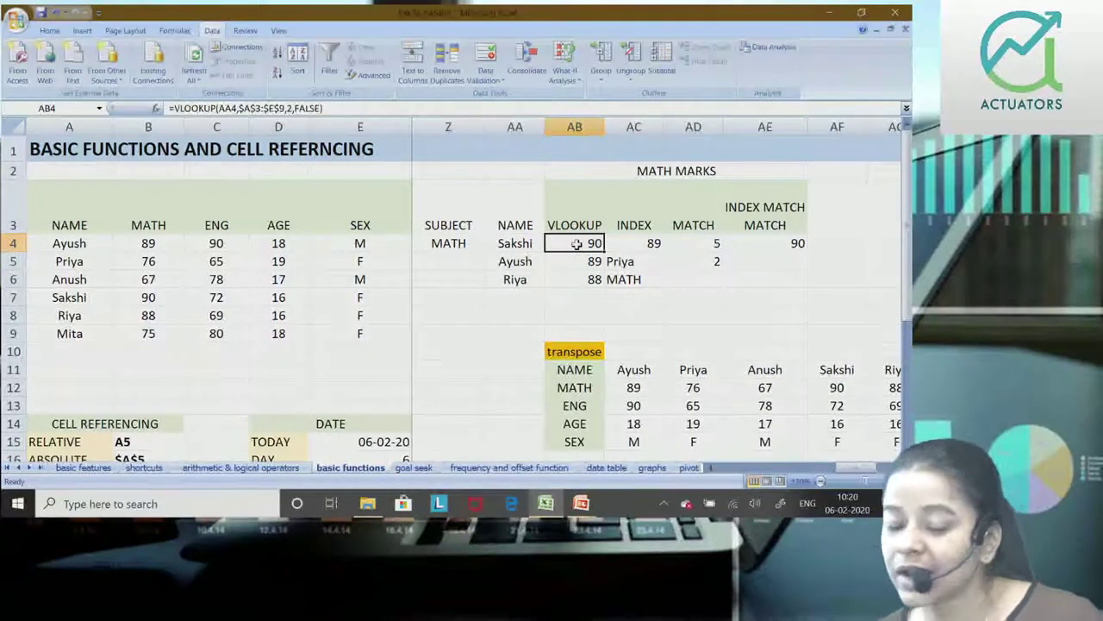
{"action": "left_click", "coordinate": [638, 245]}
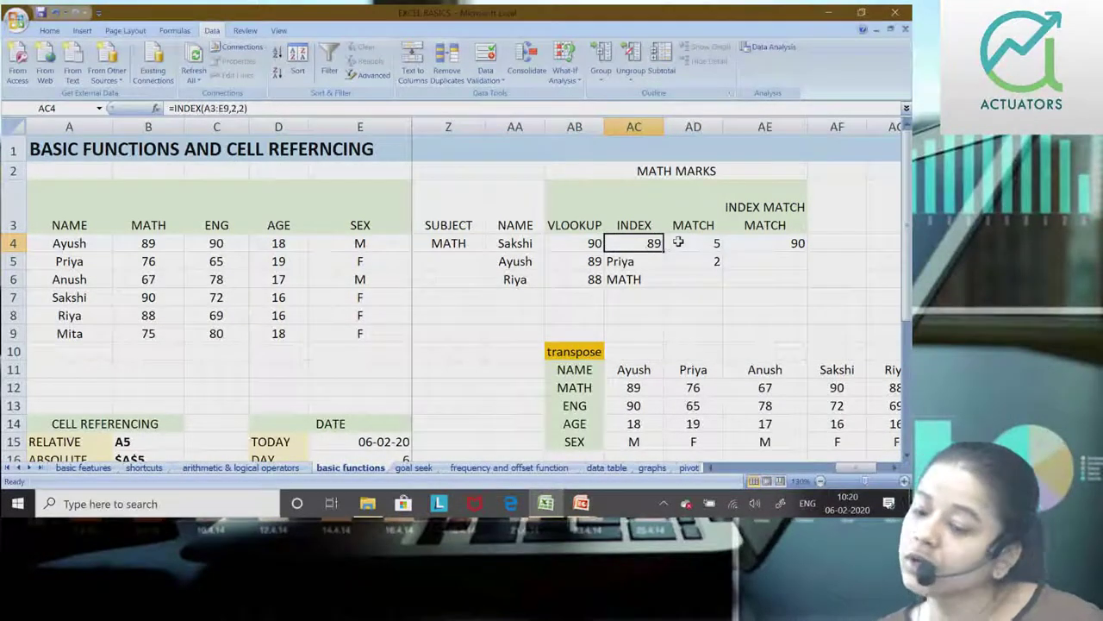
{"action": "left_click", "coordinate": [679, 243]}
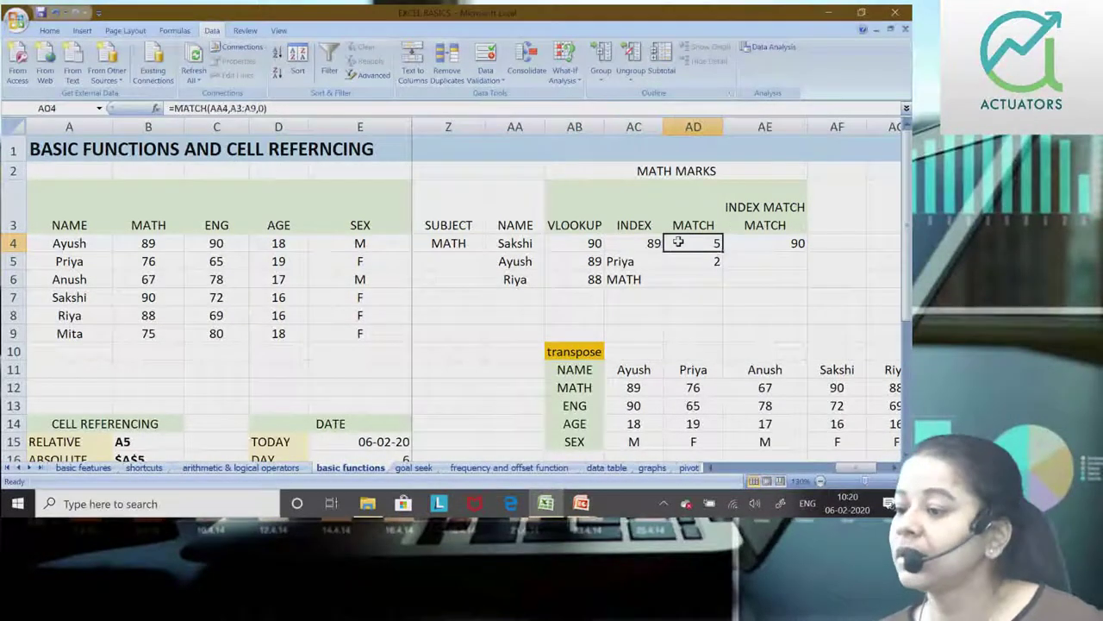
{"action": "left_click", "coordinate": [741, 240]}
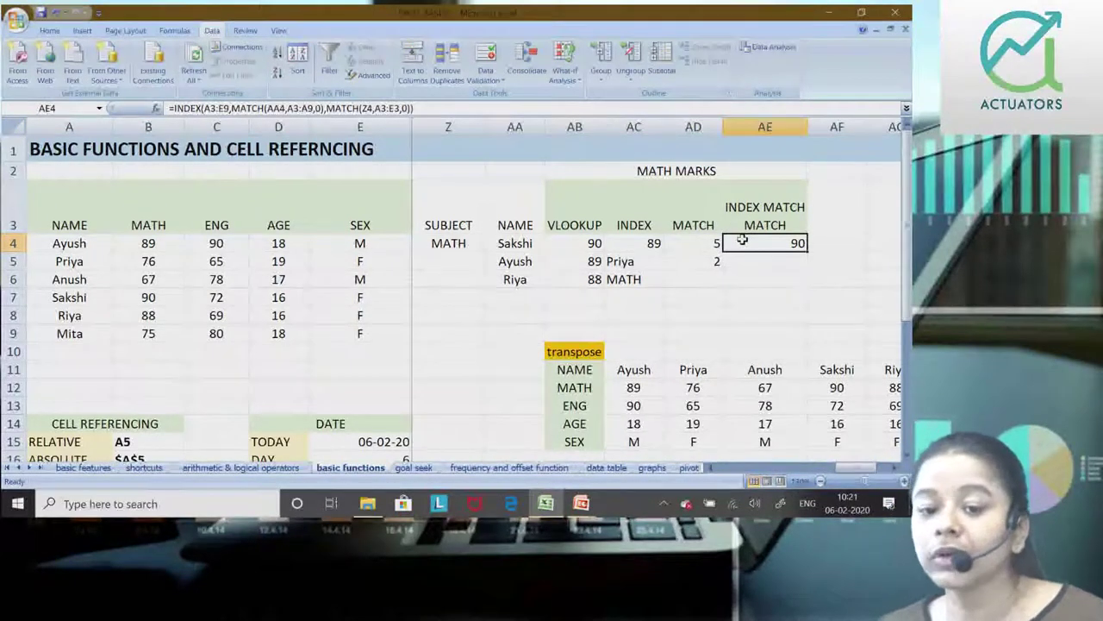
{"action": "left_click", "coordinate": [493, 242]}
{"action": "left_click", "coordinate": [471, 243]}
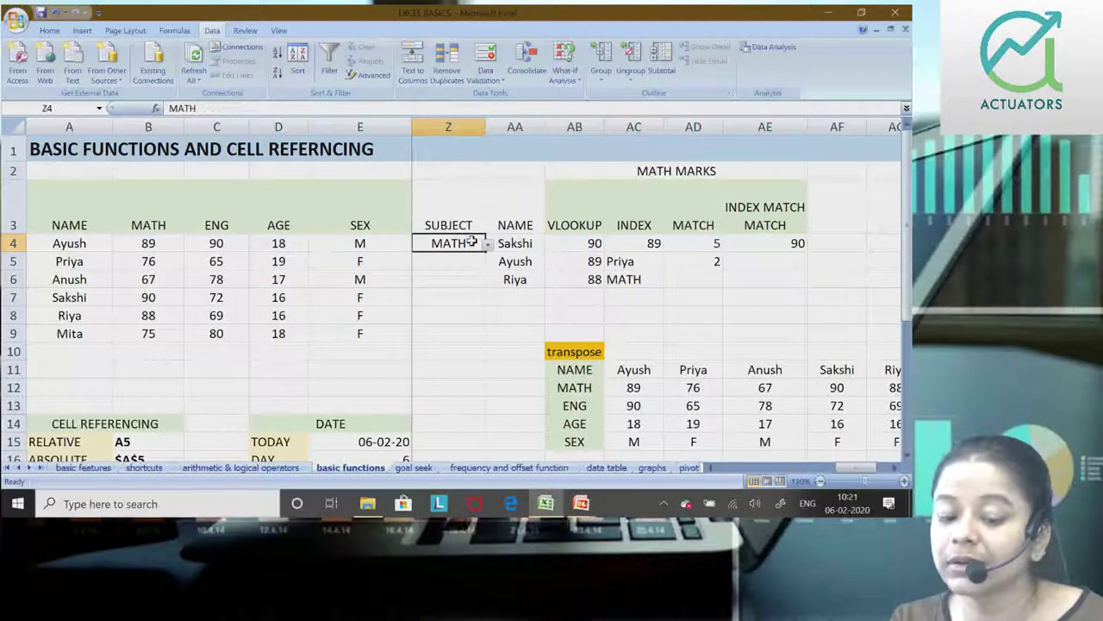
Step: Choose Anush from the AA4 name dropdown
{"action": "left_click", "coordinate": [520, 260]}
{"action": "left_click", "coordinate": [523, 243]}
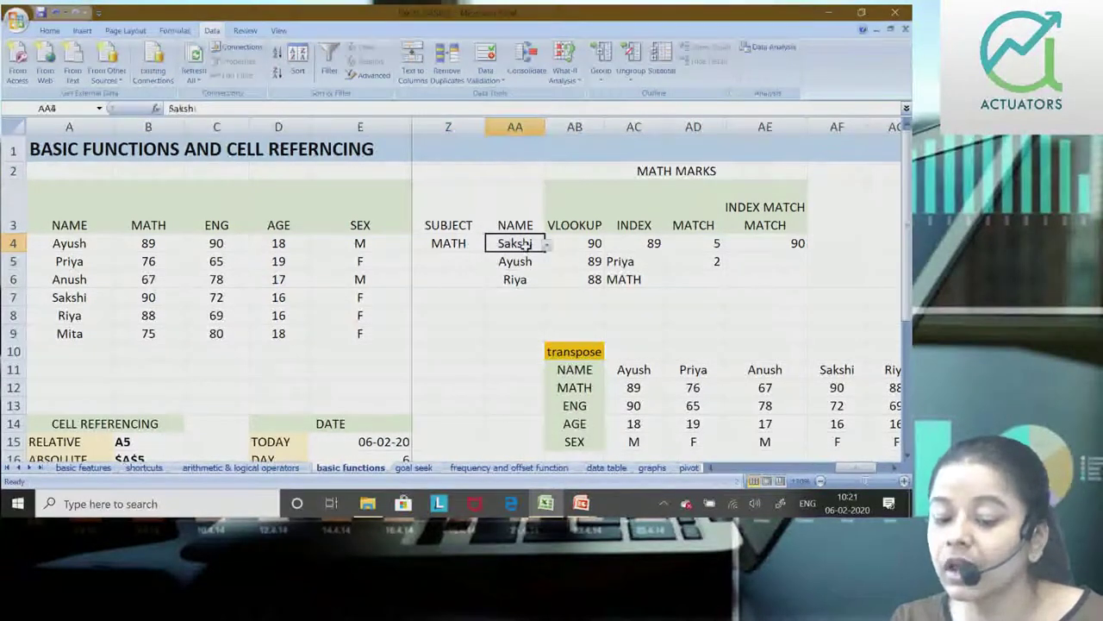
{"action": "left_click", "coordinate": [548, 245]}
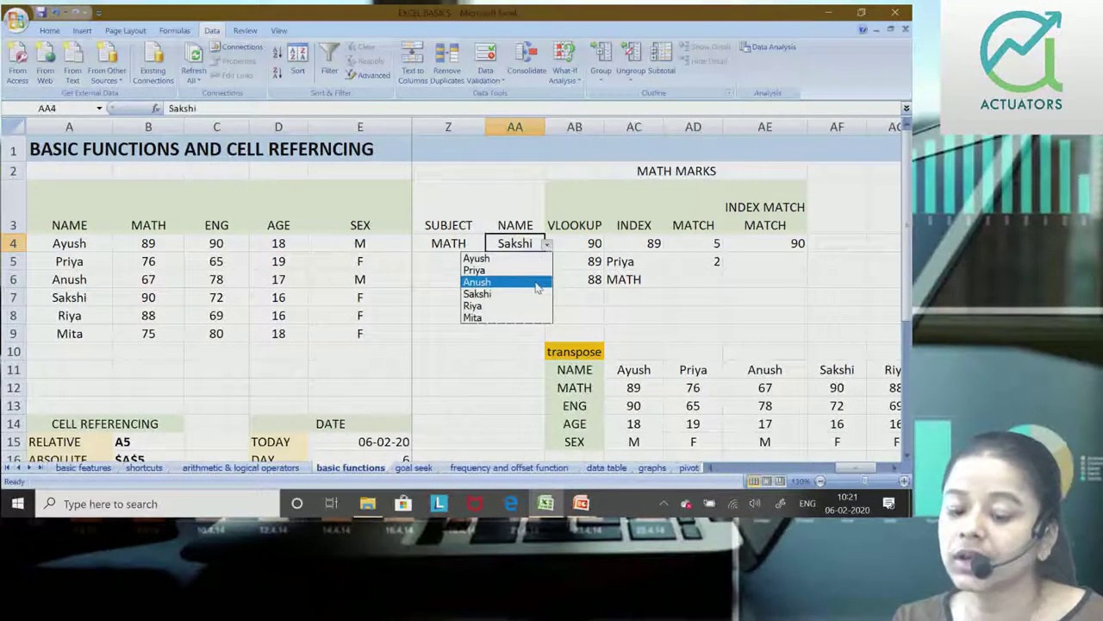
{"action": "left_click", "coordinate": [508, 281]}
Step: Inspect AE4's INDEX-MATCH-MATCH formula, now returning 67, and move down to AE5
{"action": "left_click", "coordinate": [756, 229]}
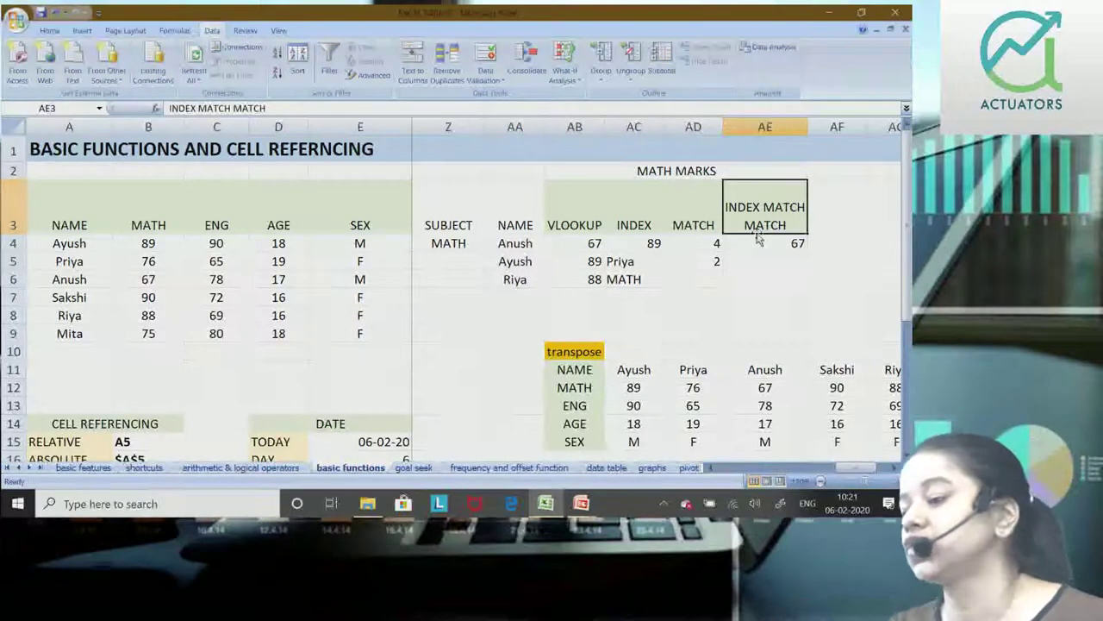
{"action": "left_click", "coordinate": [769, 276]}
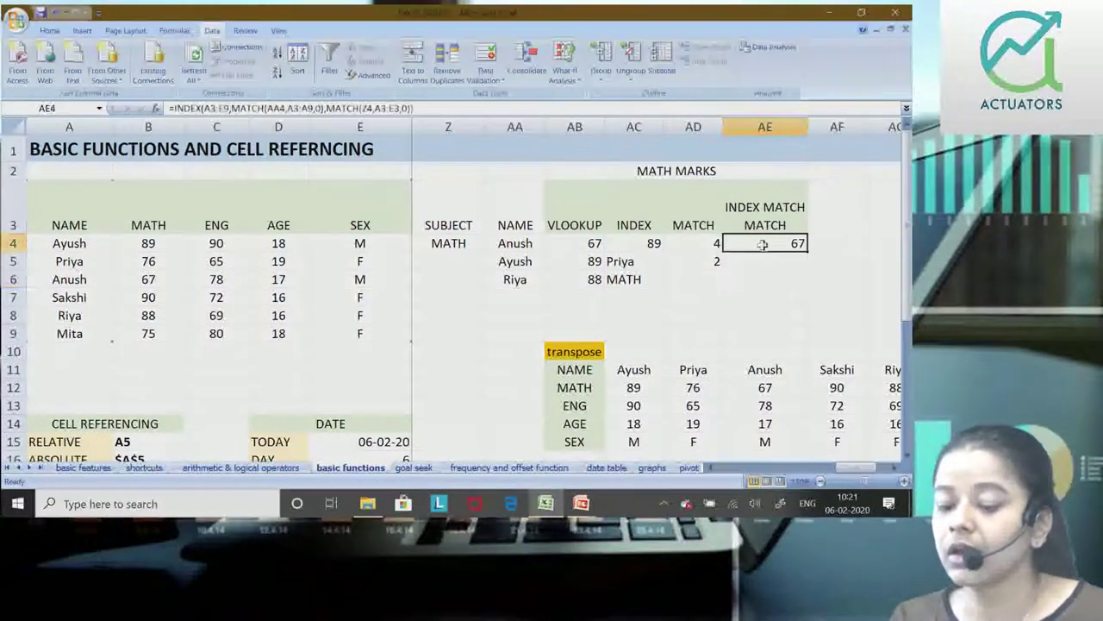
{"action": "double_click", "coordinate": [765, 248]}
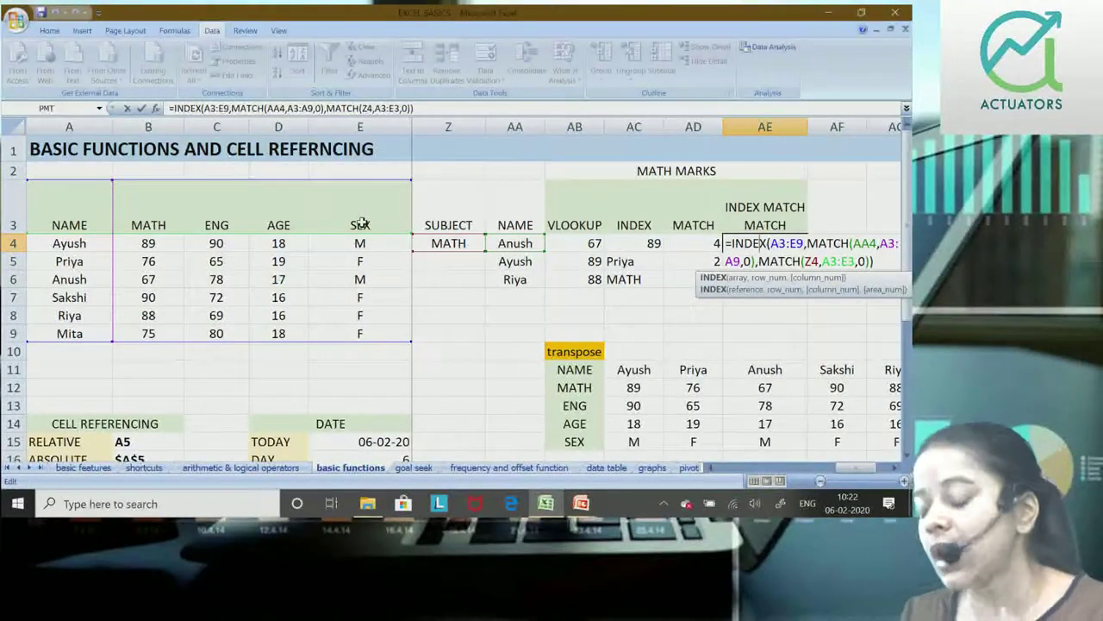
{"action": "key", "text": "Return"}
Step: Enter =INDEX(A3:A9,MATCH(AA4,A3:A9,0)) in AE5 so it returns Anush, the name chosen in AA4
{"action": "type", "text": "="}
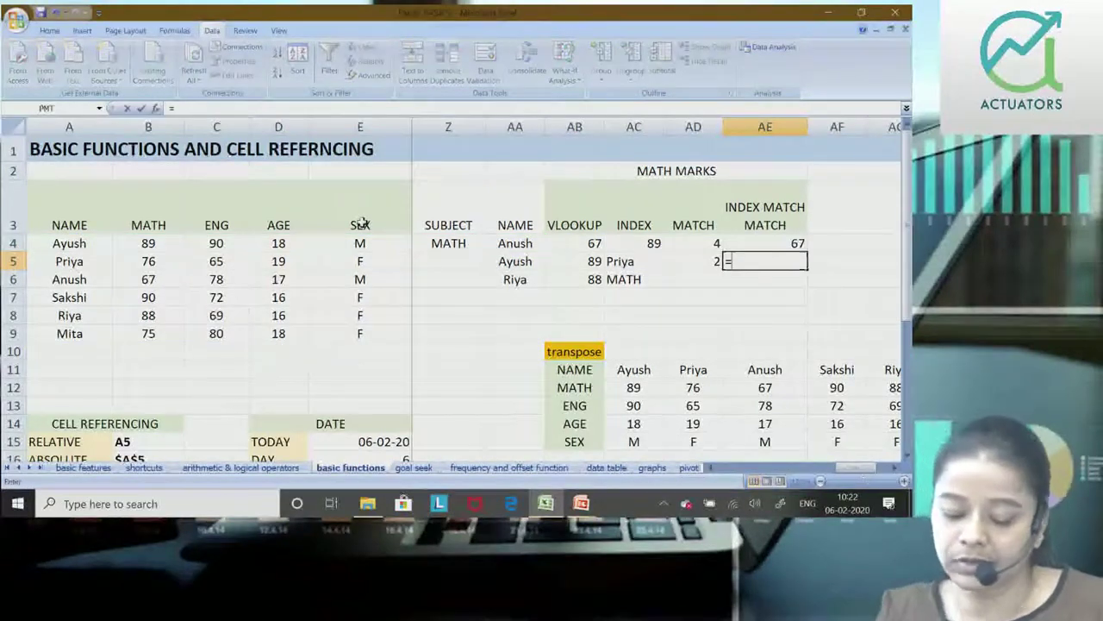
{"action": "type", "text": "INDEX("}
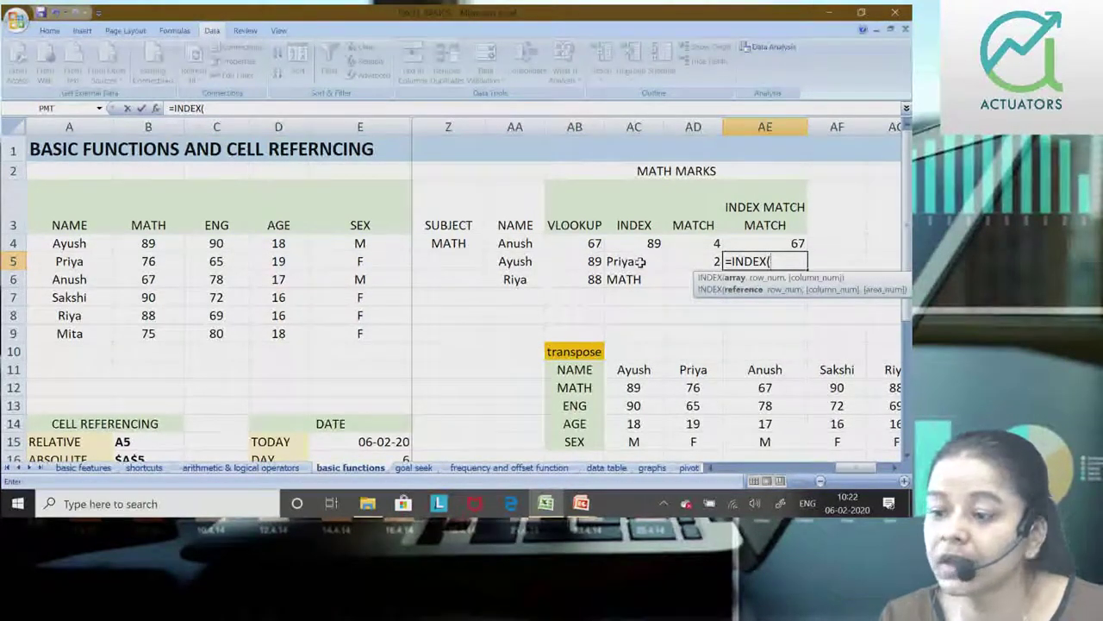
{"action": "left_click_drag", "start_coordinate": [62, 221], "coordinate": [69, 334]}
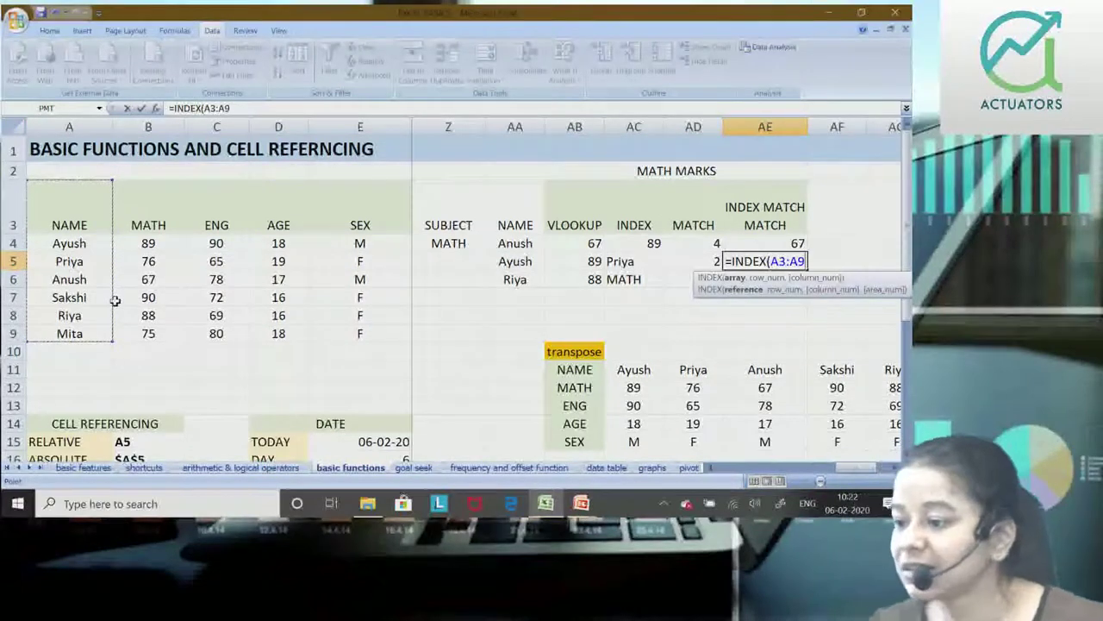
{"action": "type", "text": ","}
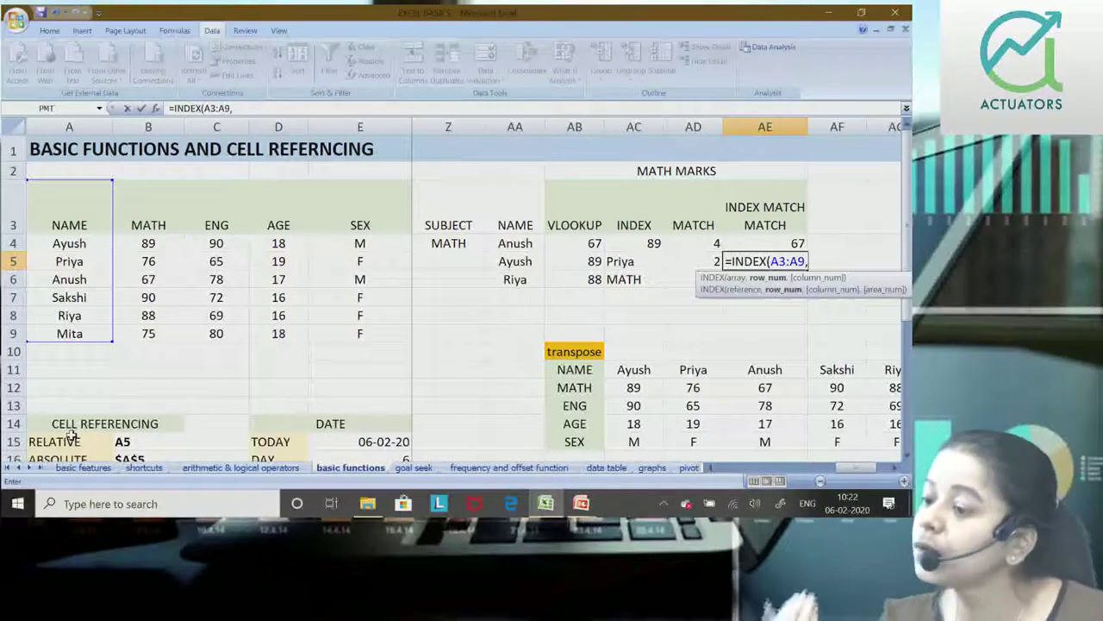
{"action": "type", "text": "MATCH"}
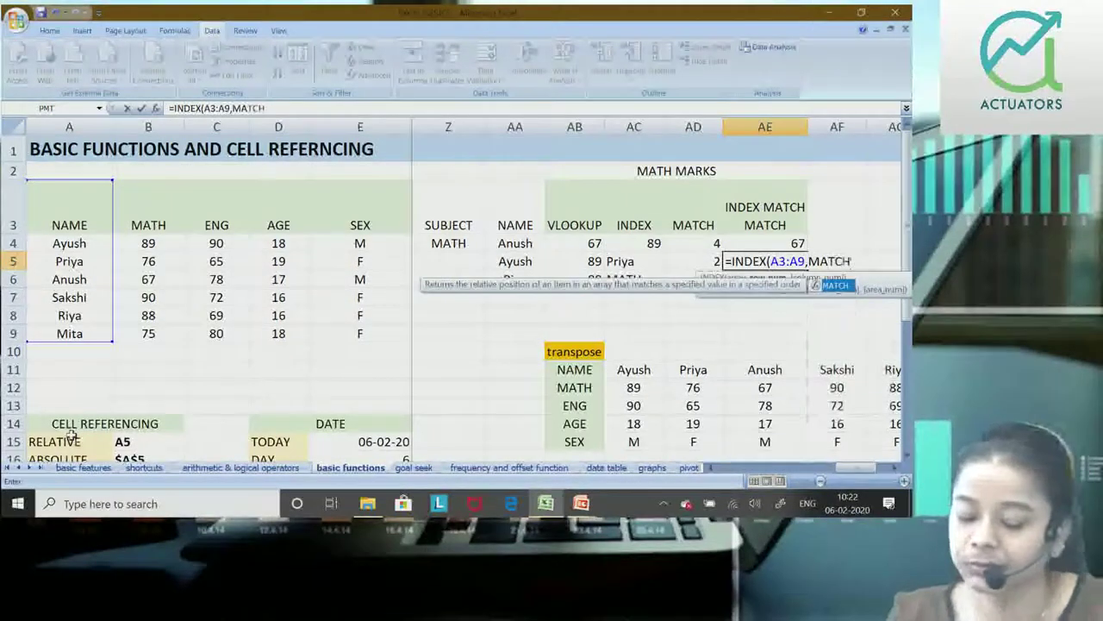
{"action": "type", "text": "("}
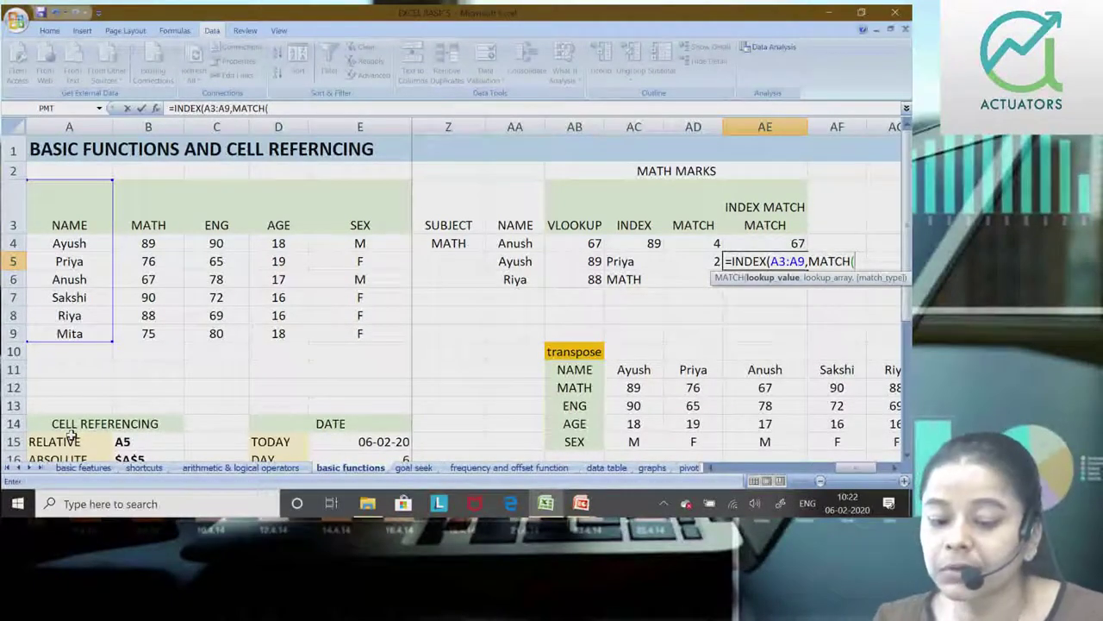
{"action": "left_click", "coordinate": [512, 281]}
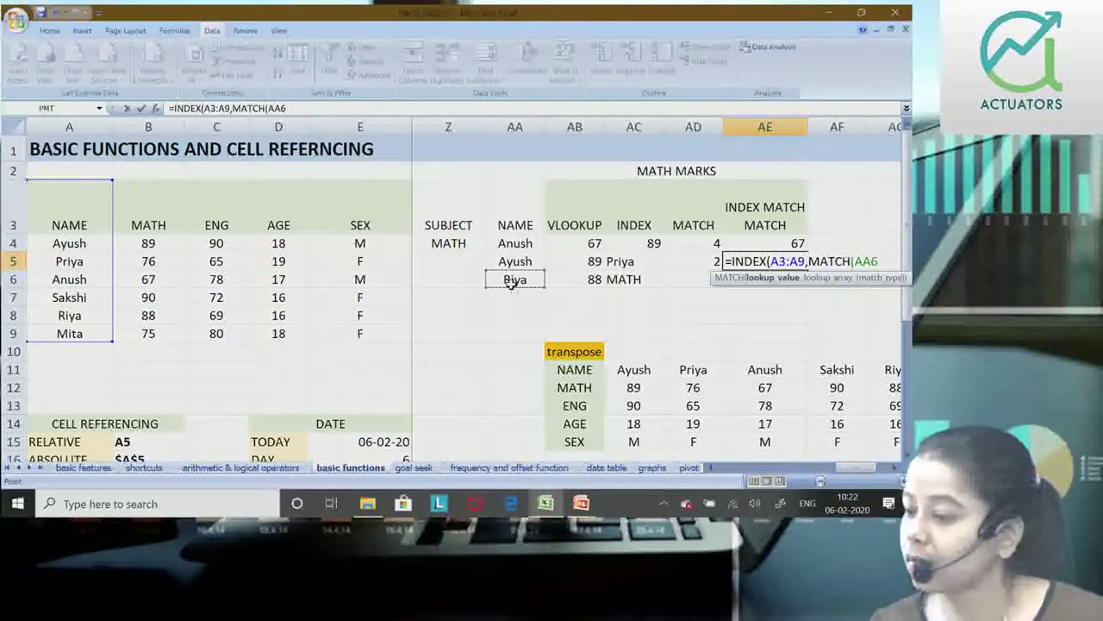
{"action": "left_click", "coordinate": [513, 245]}
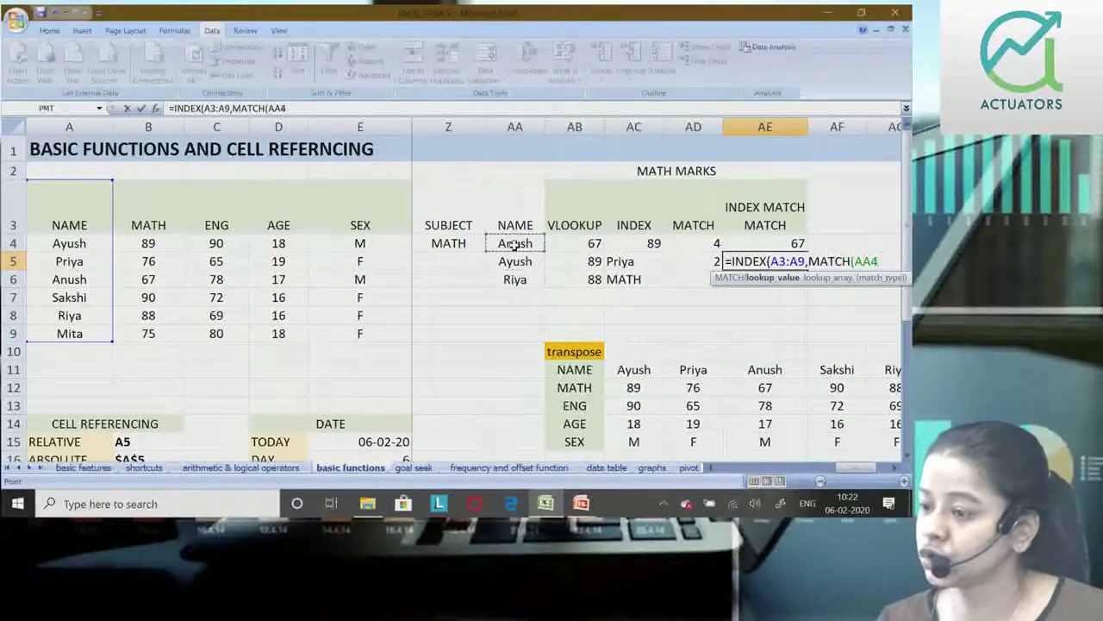
{"action": "type", "text": ","}
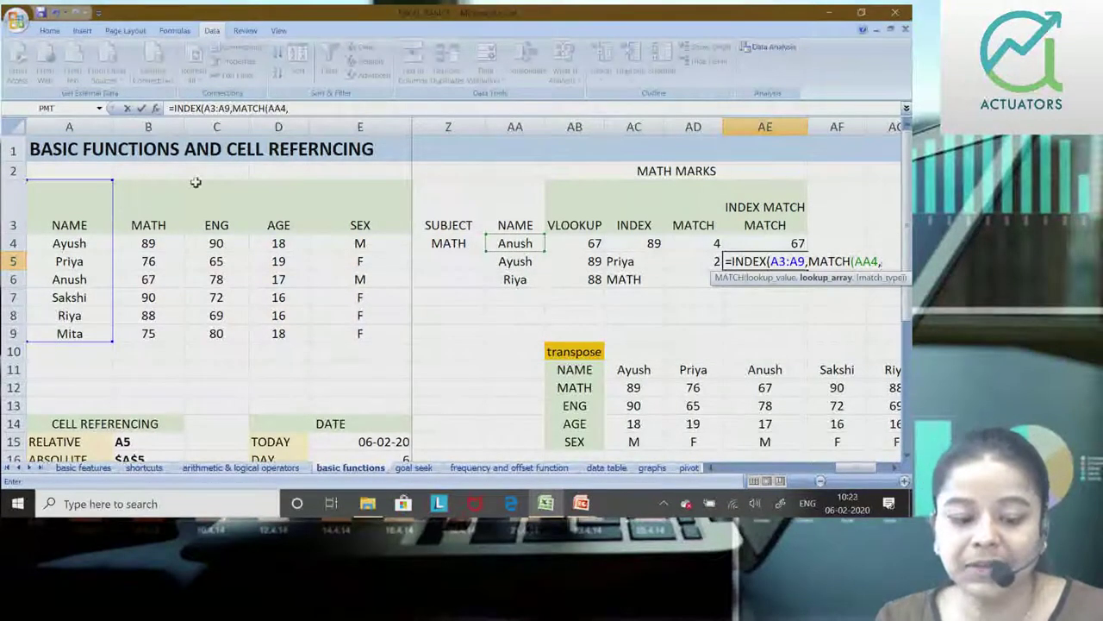
{"action": "left_click_drag", "start_coordinate": [53, 210], "coordinate": [62, 336]}
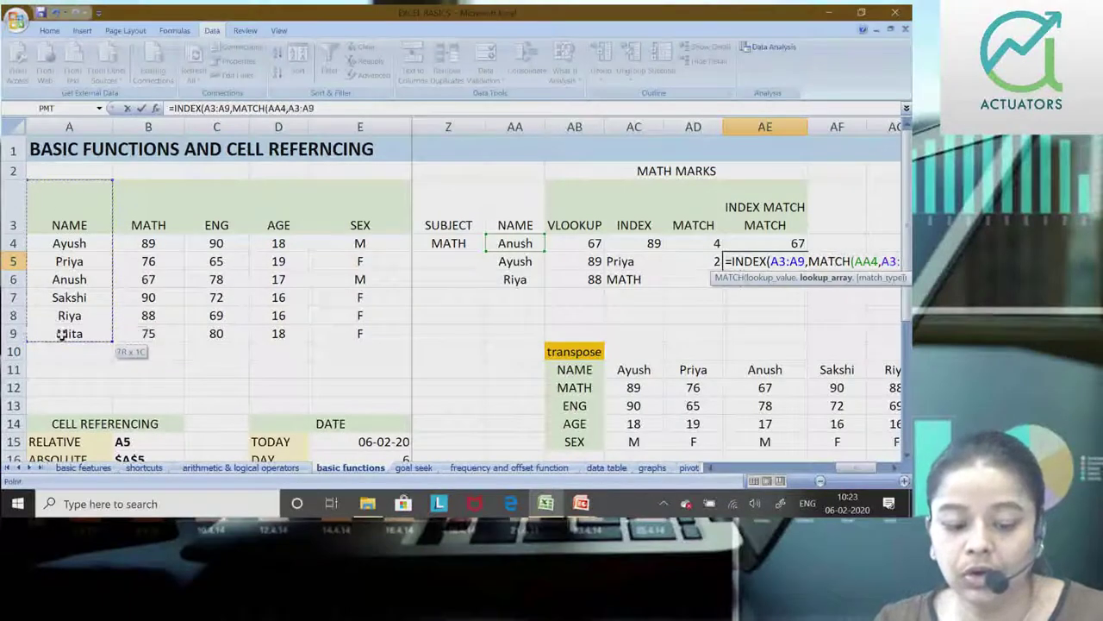
{"action": "type", "text": ",0"}
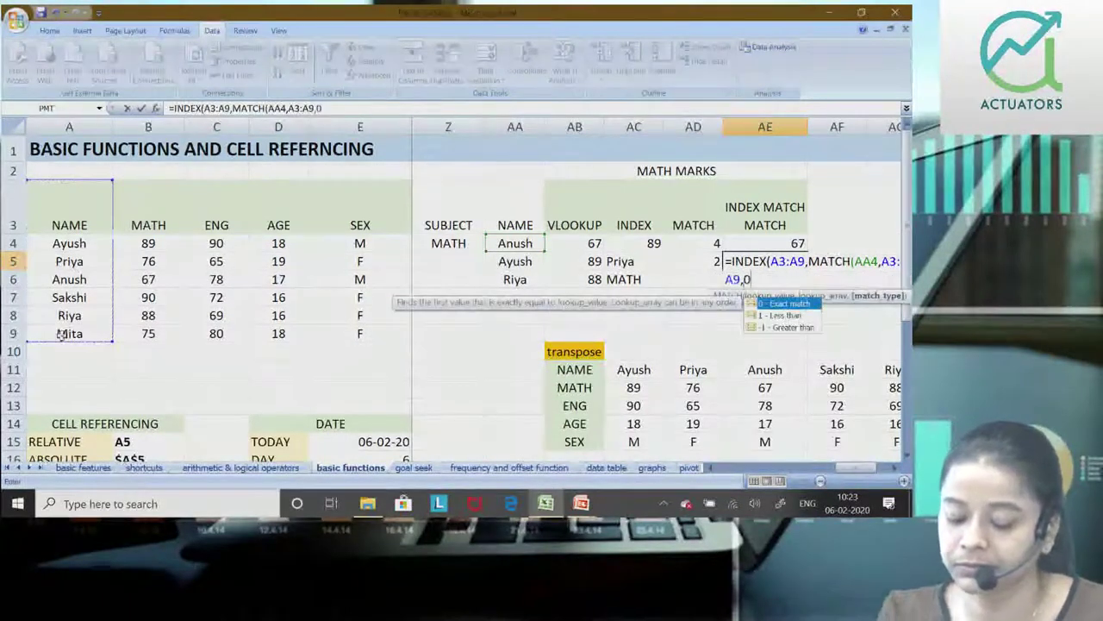
{"action": "type", "text": ")"}
{"action": "key", "text": "Return"}
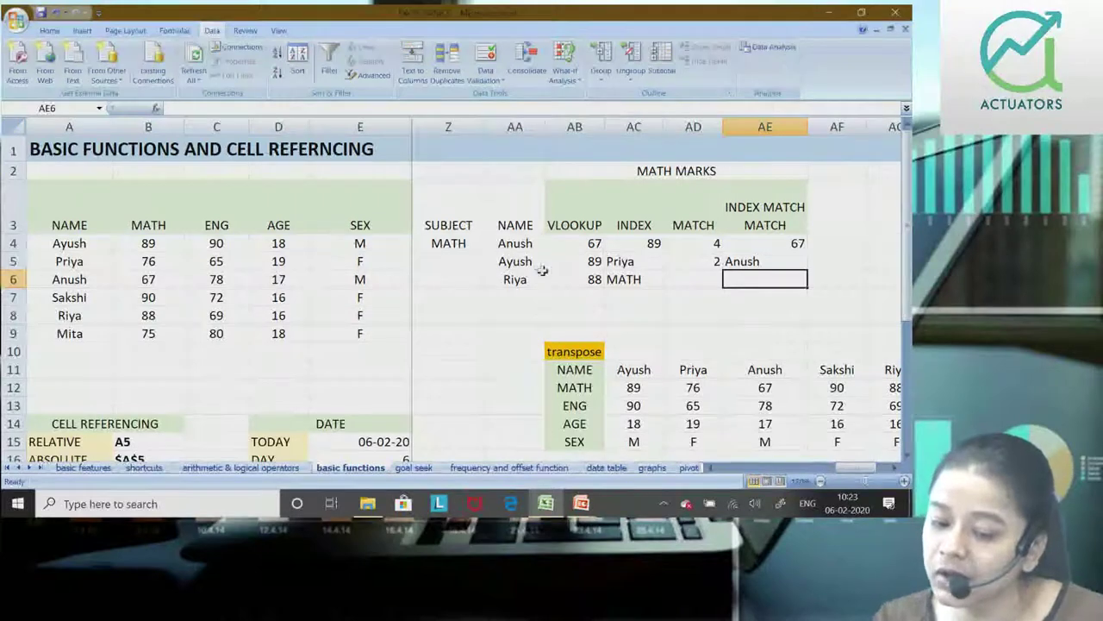
{"action": "left_click", "coordinate": [527, 245]}
{"action": "left_click", "coordinate": [729, 267]}
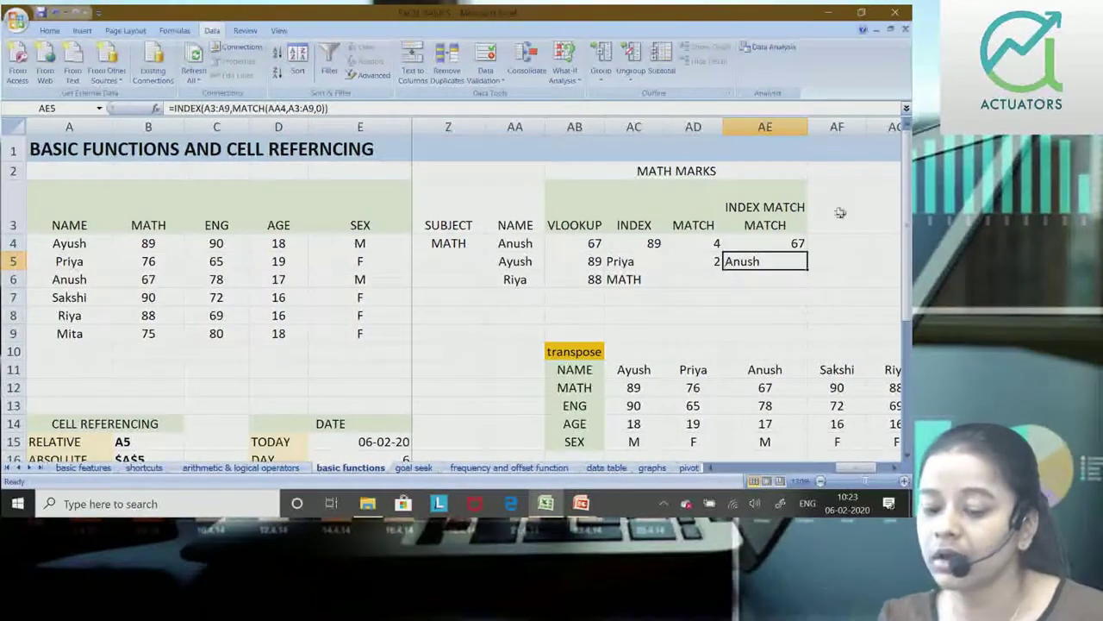
{"action": "double_click", "coordinate": [790, 243]}
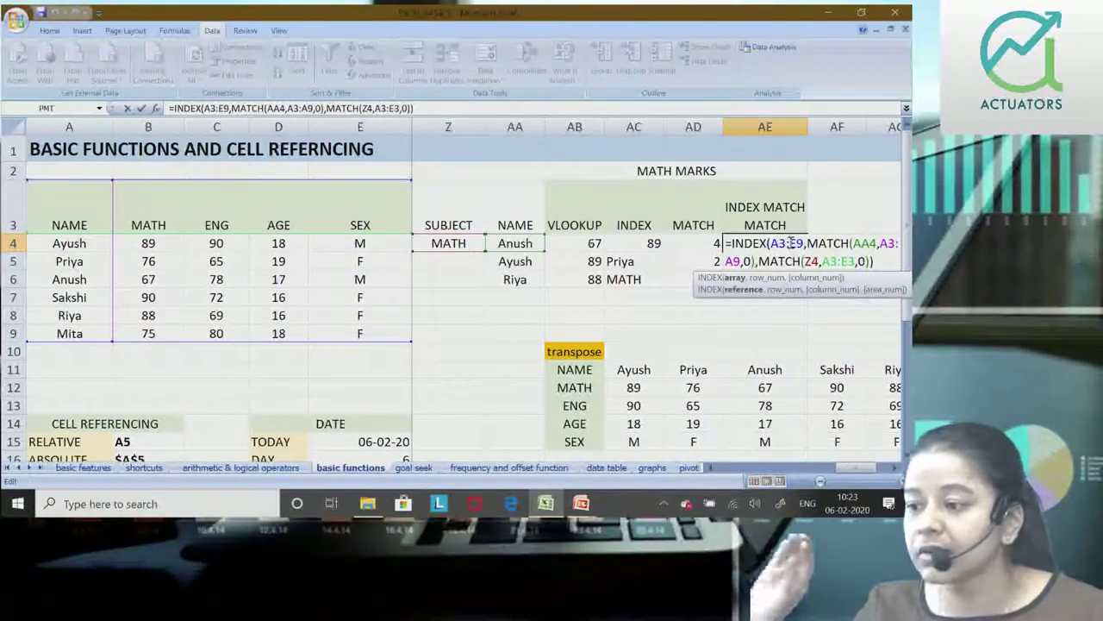
{"action": "key", "text": "Return"}
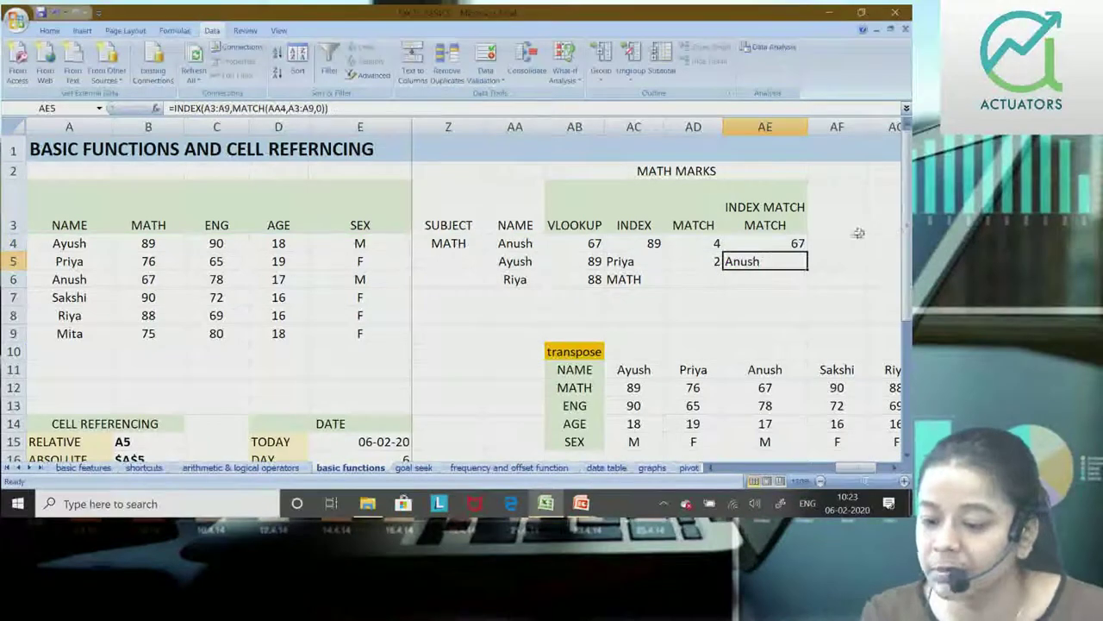
{"action": "left_click_drag", "start_coordinate": [907, 235], "coordinate": [907, 242]}
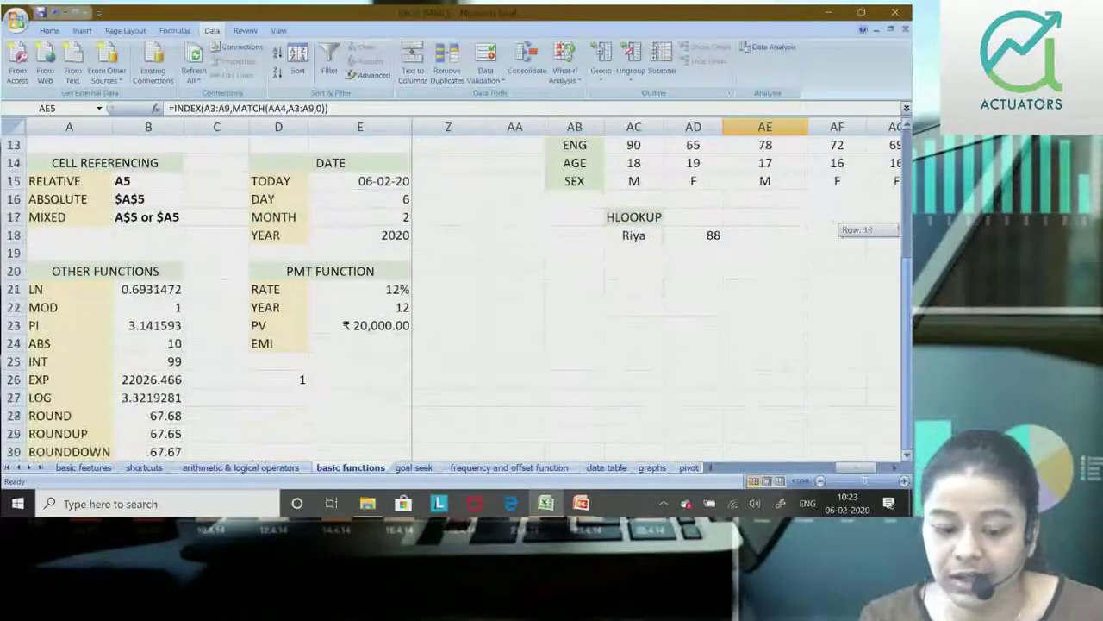
{"action": "left_click_drag", "start_coordinate": [907, 234], "coordinate": [907, 138]}
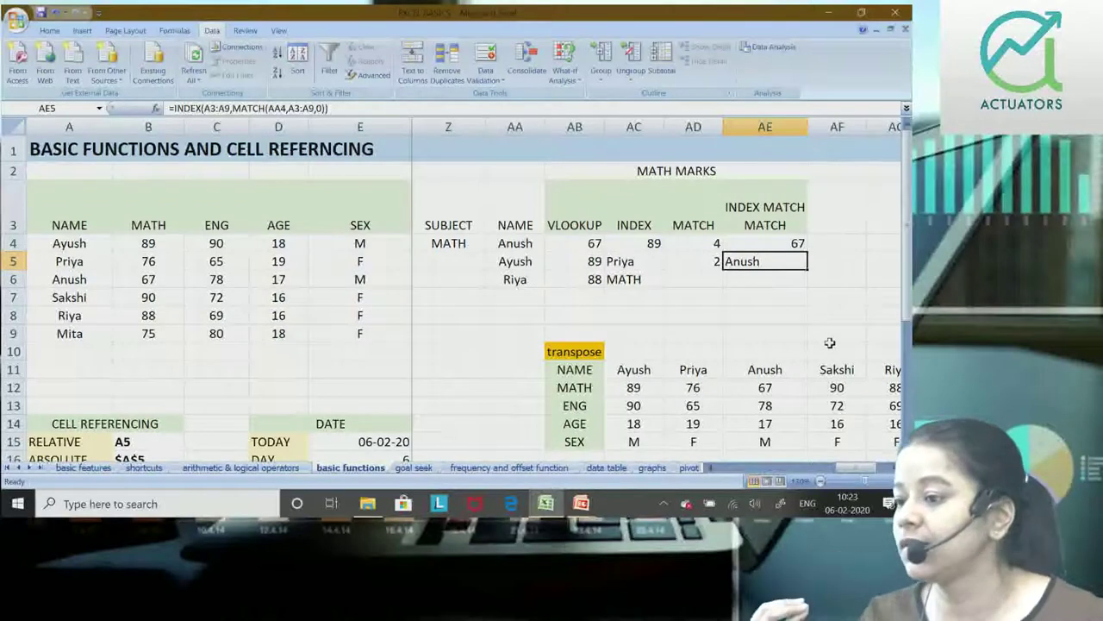
{"action": "left_click", "coordinate": [780, 243]}
{"action": "double_click", "coordinate": [779, 243]}
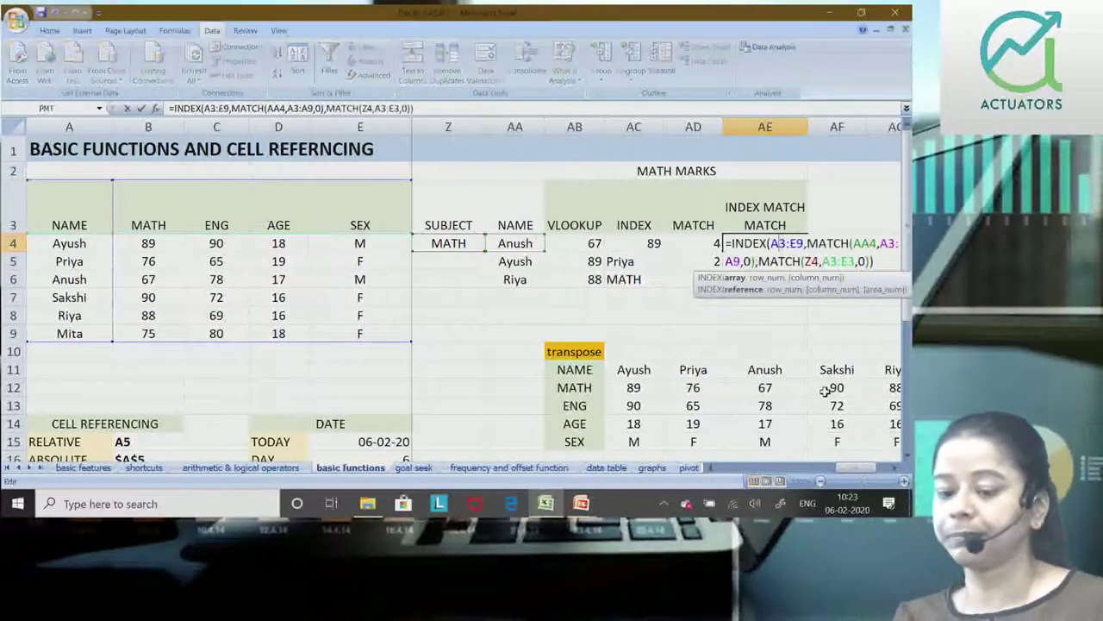